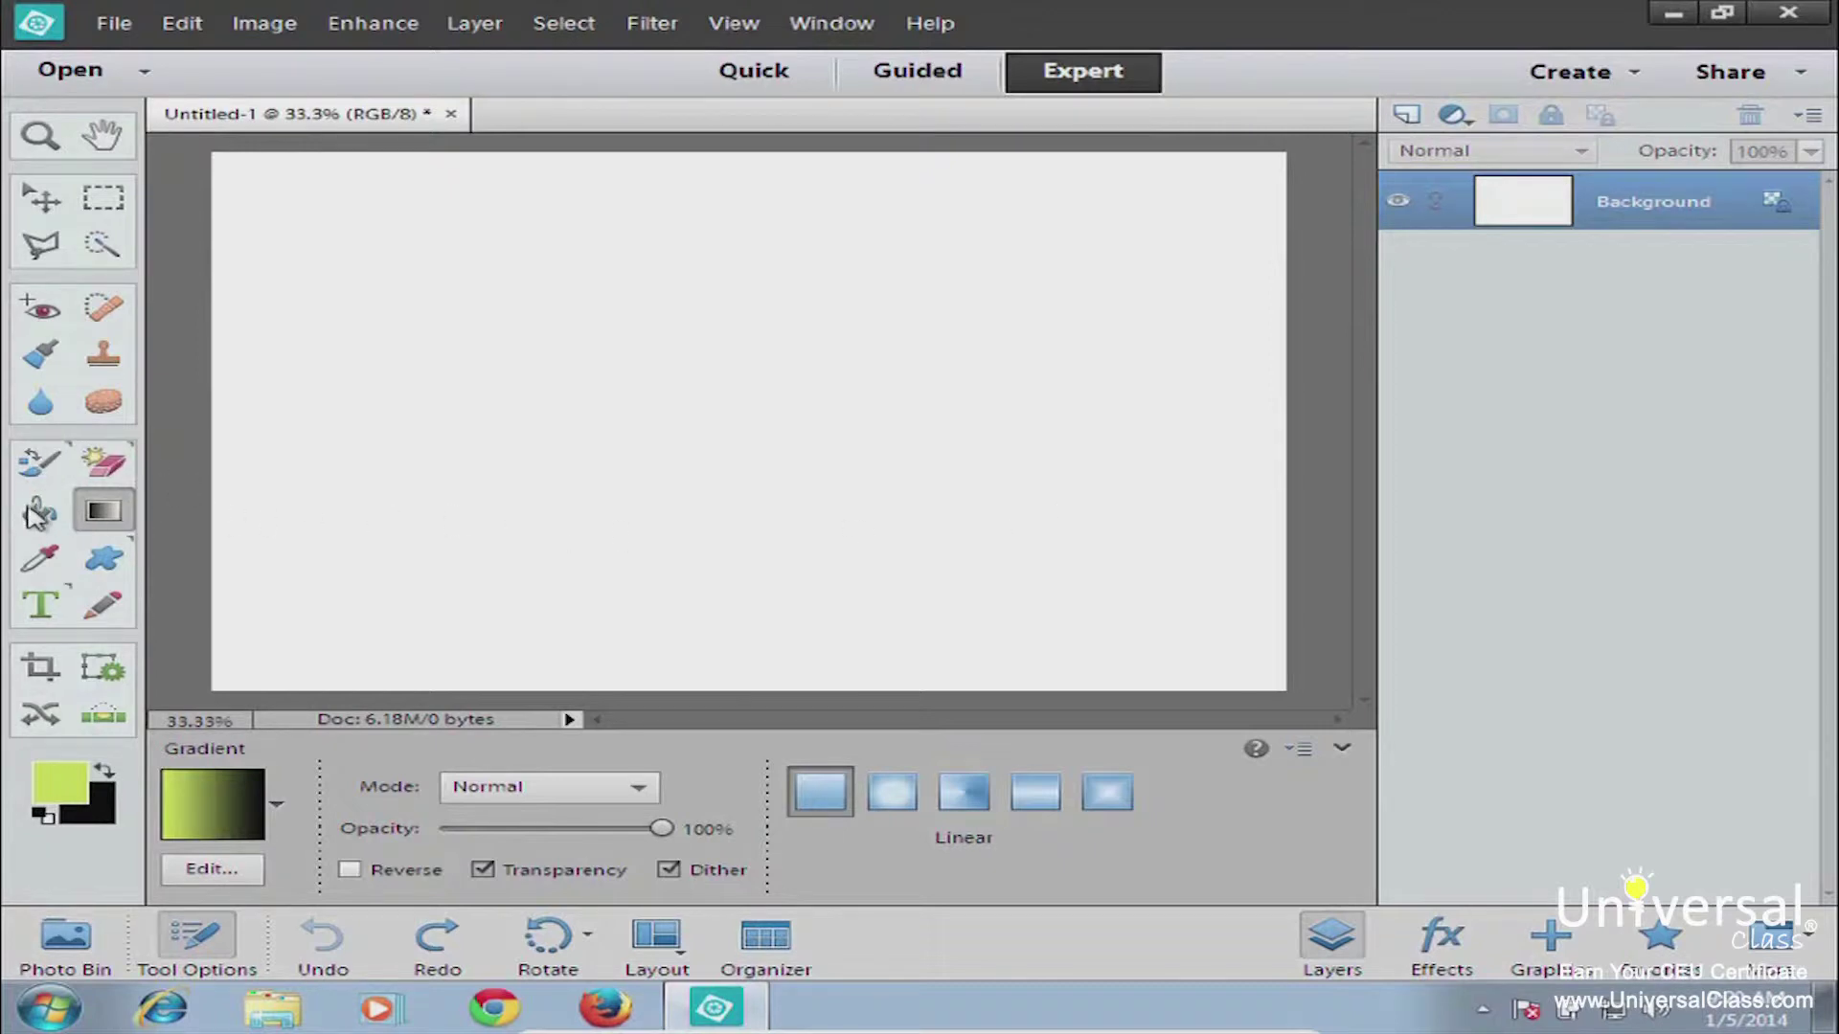
- Activate the Paint Bucket tool, look at its pattern fill option, and set it to fill with the foreground color
click(37, 514)
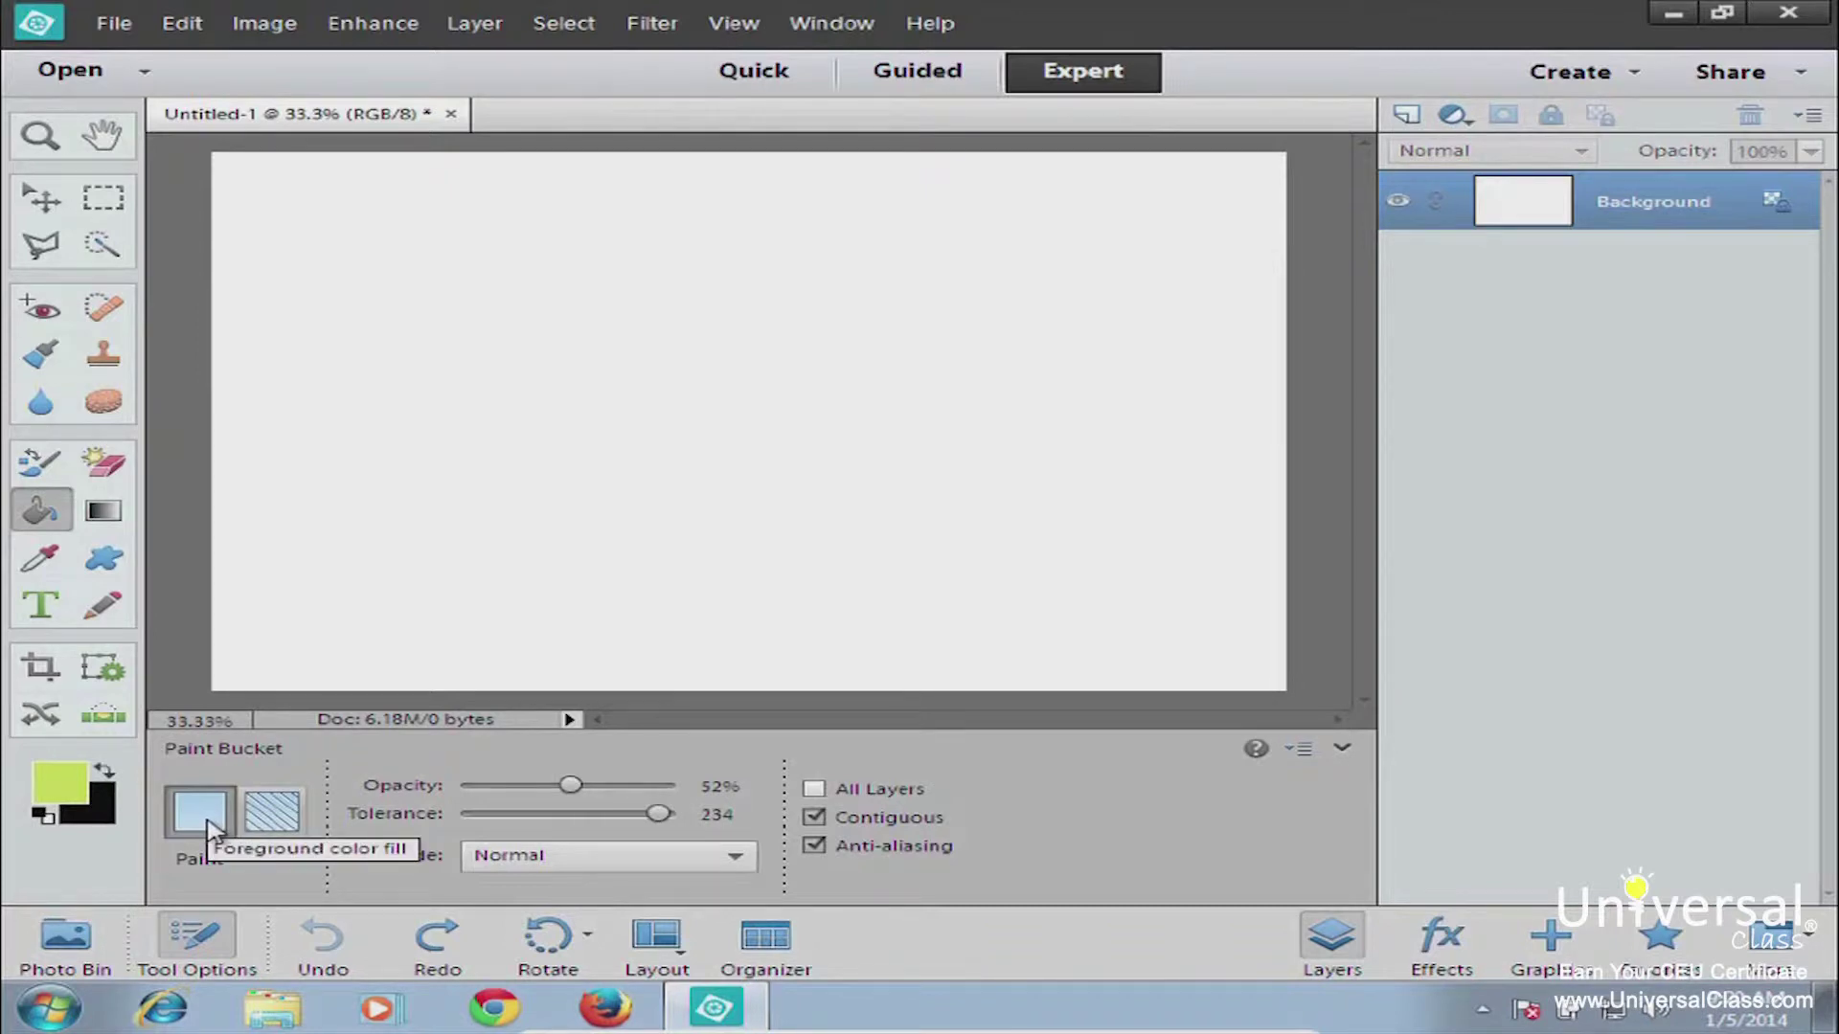
click(287, 829)
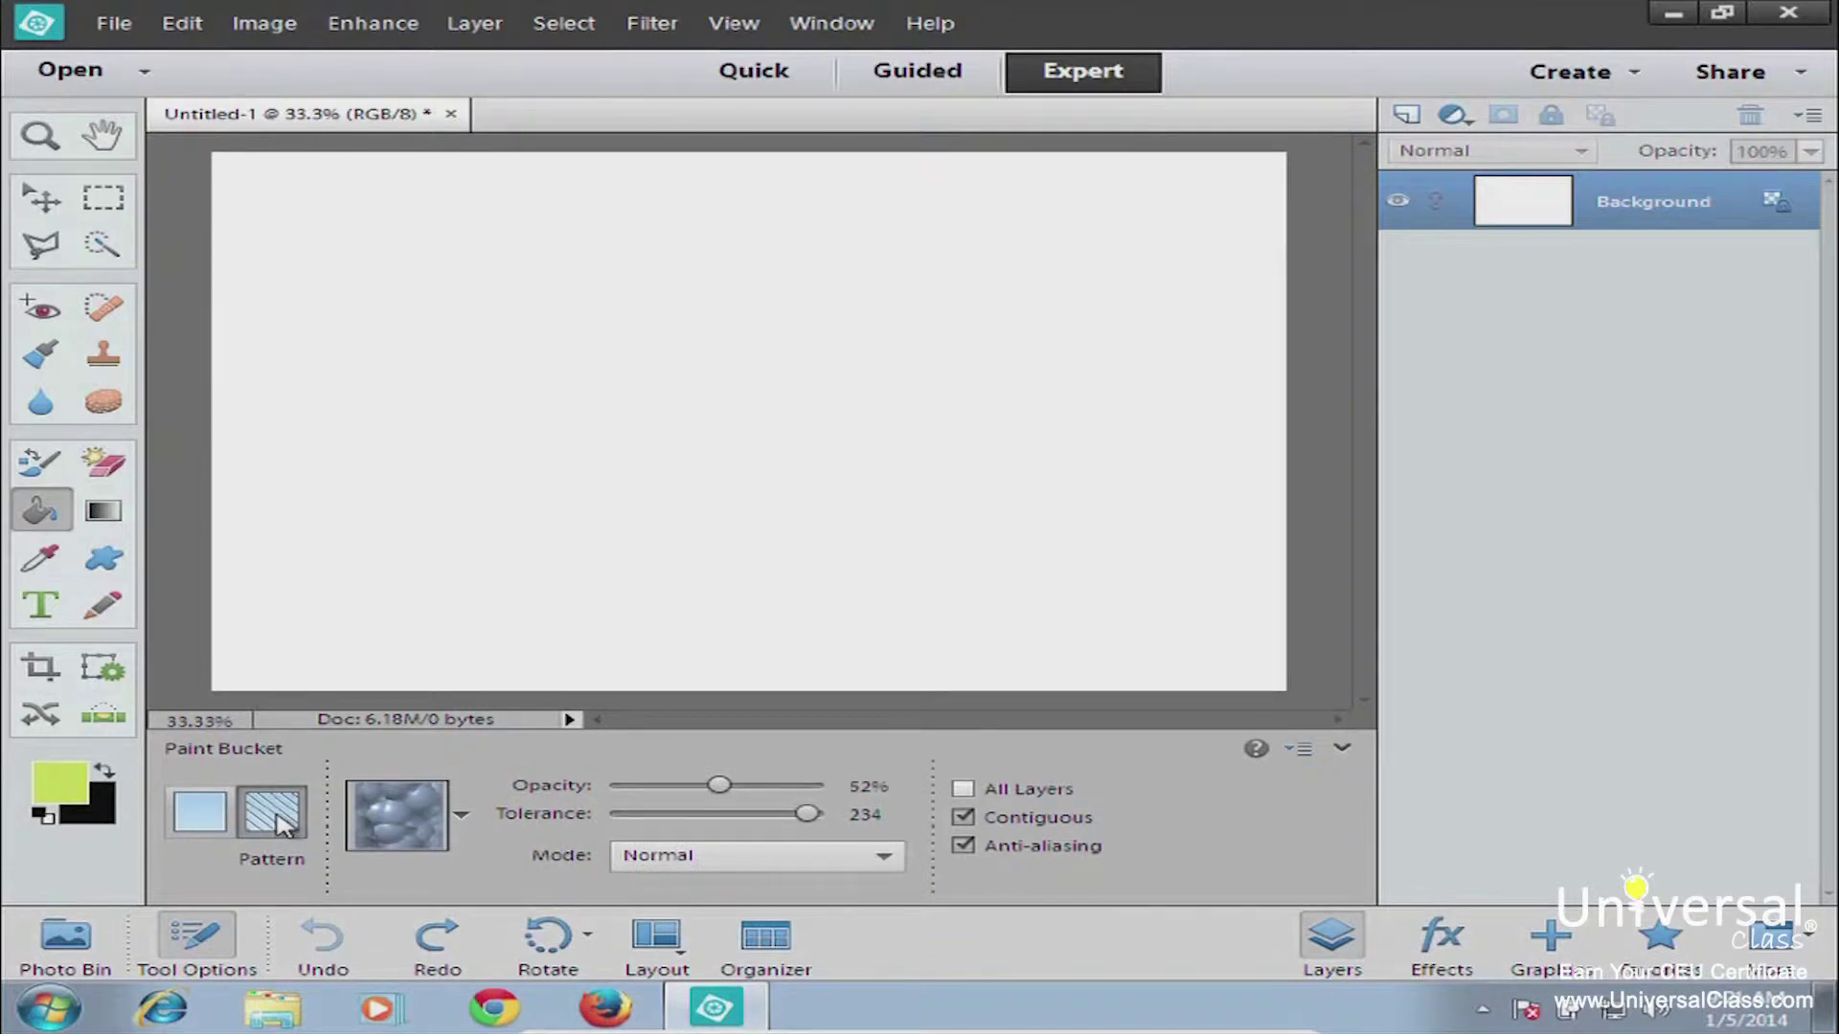
click(211, 819)
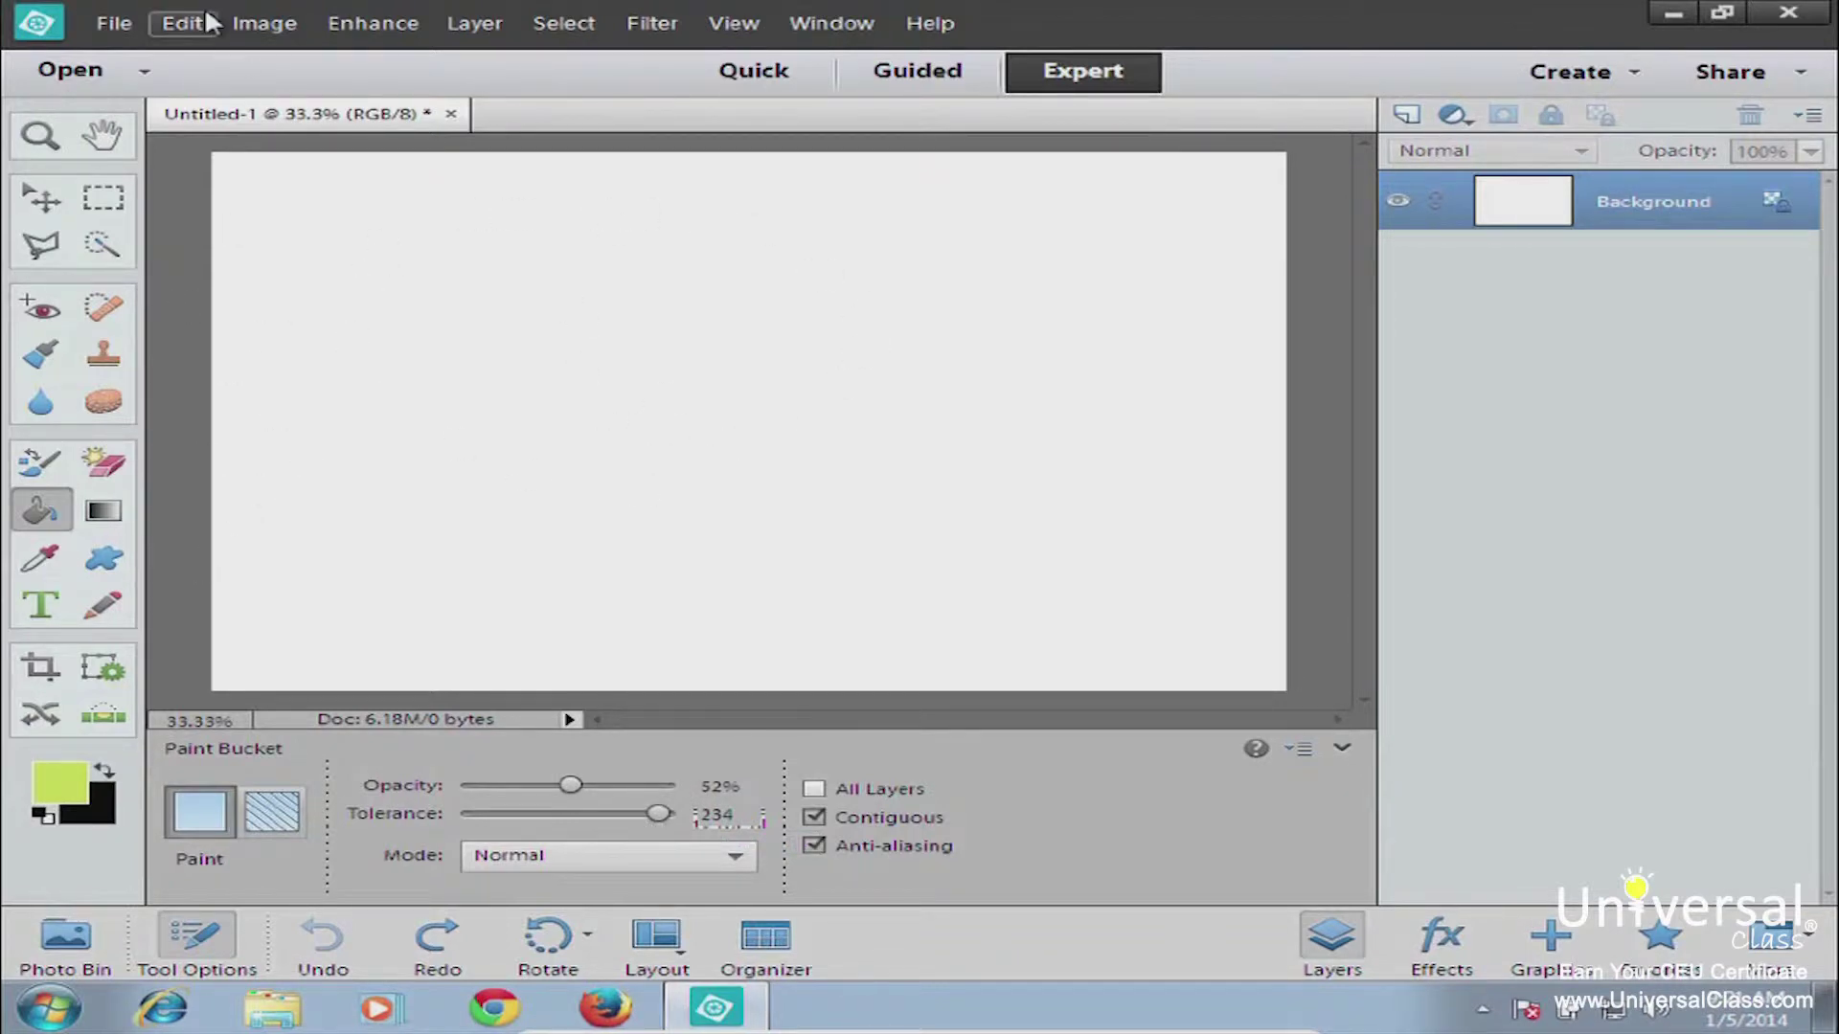
- Open the flower photo 100_4089.JPG and select the entire image
click(76, 72)
click(854, 402)
click(1513, 527)
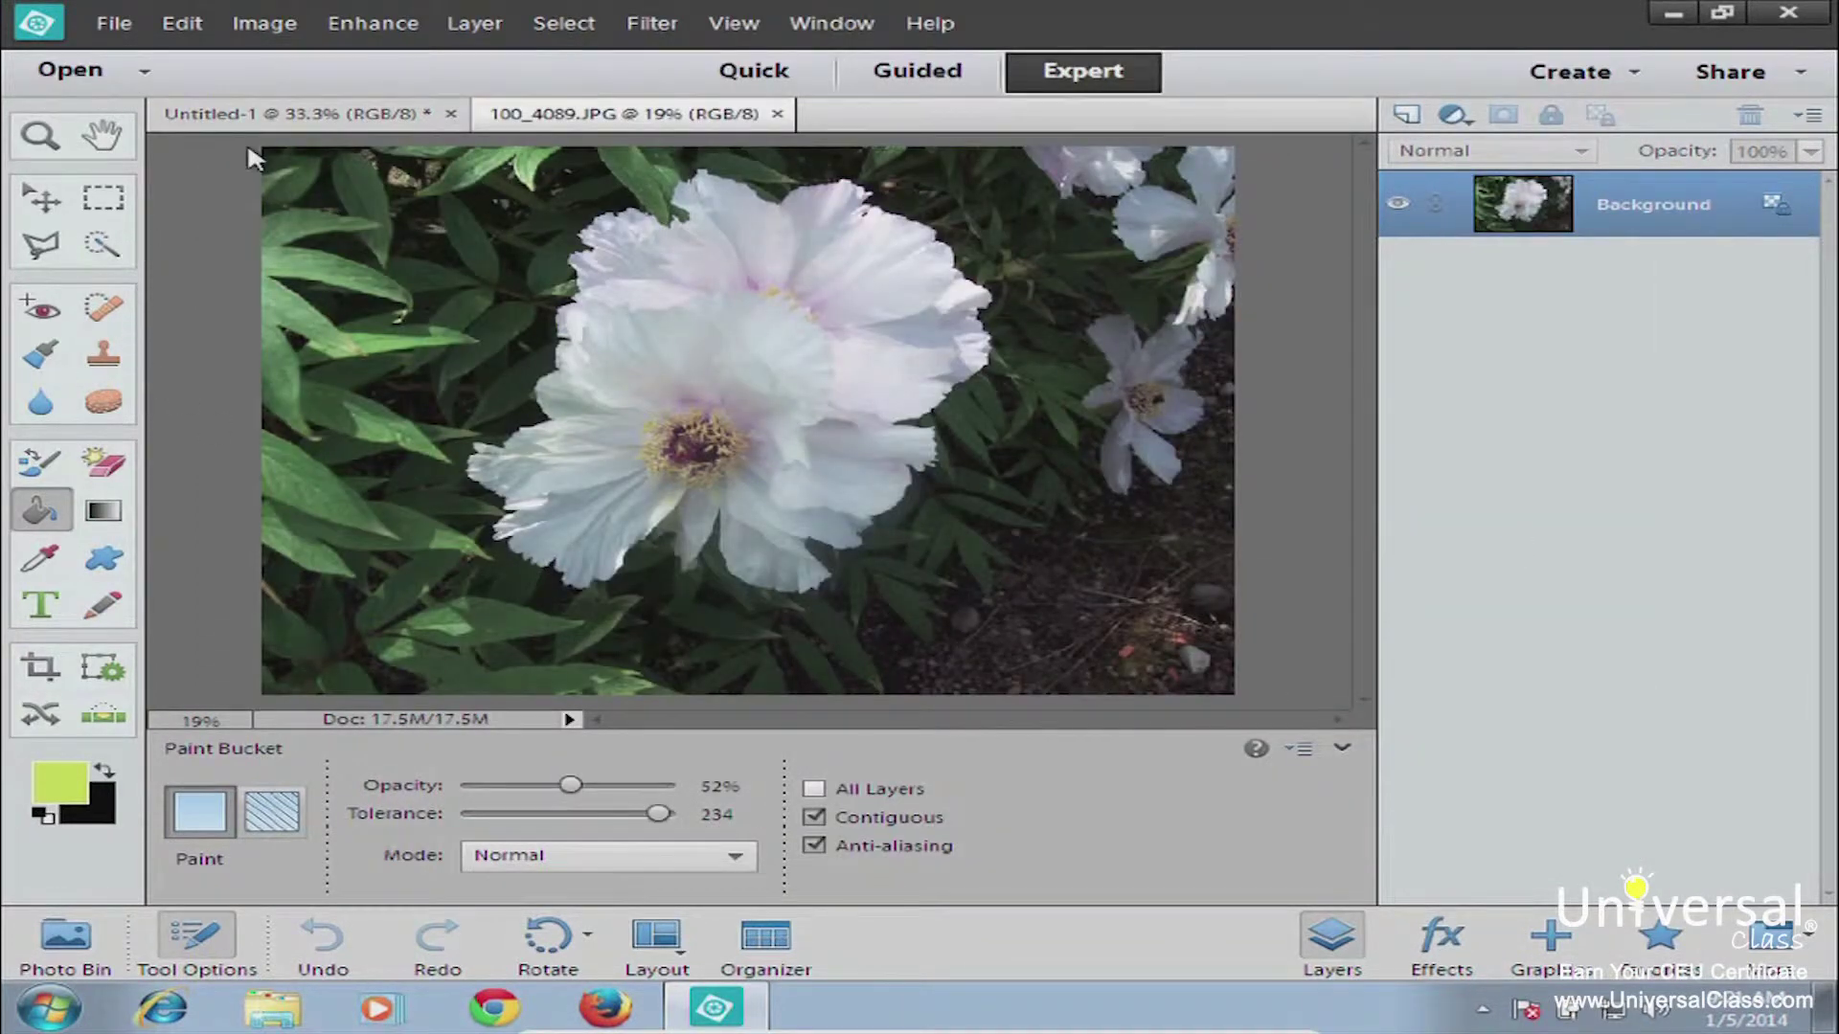
click(563, 23)
click(567, 52)
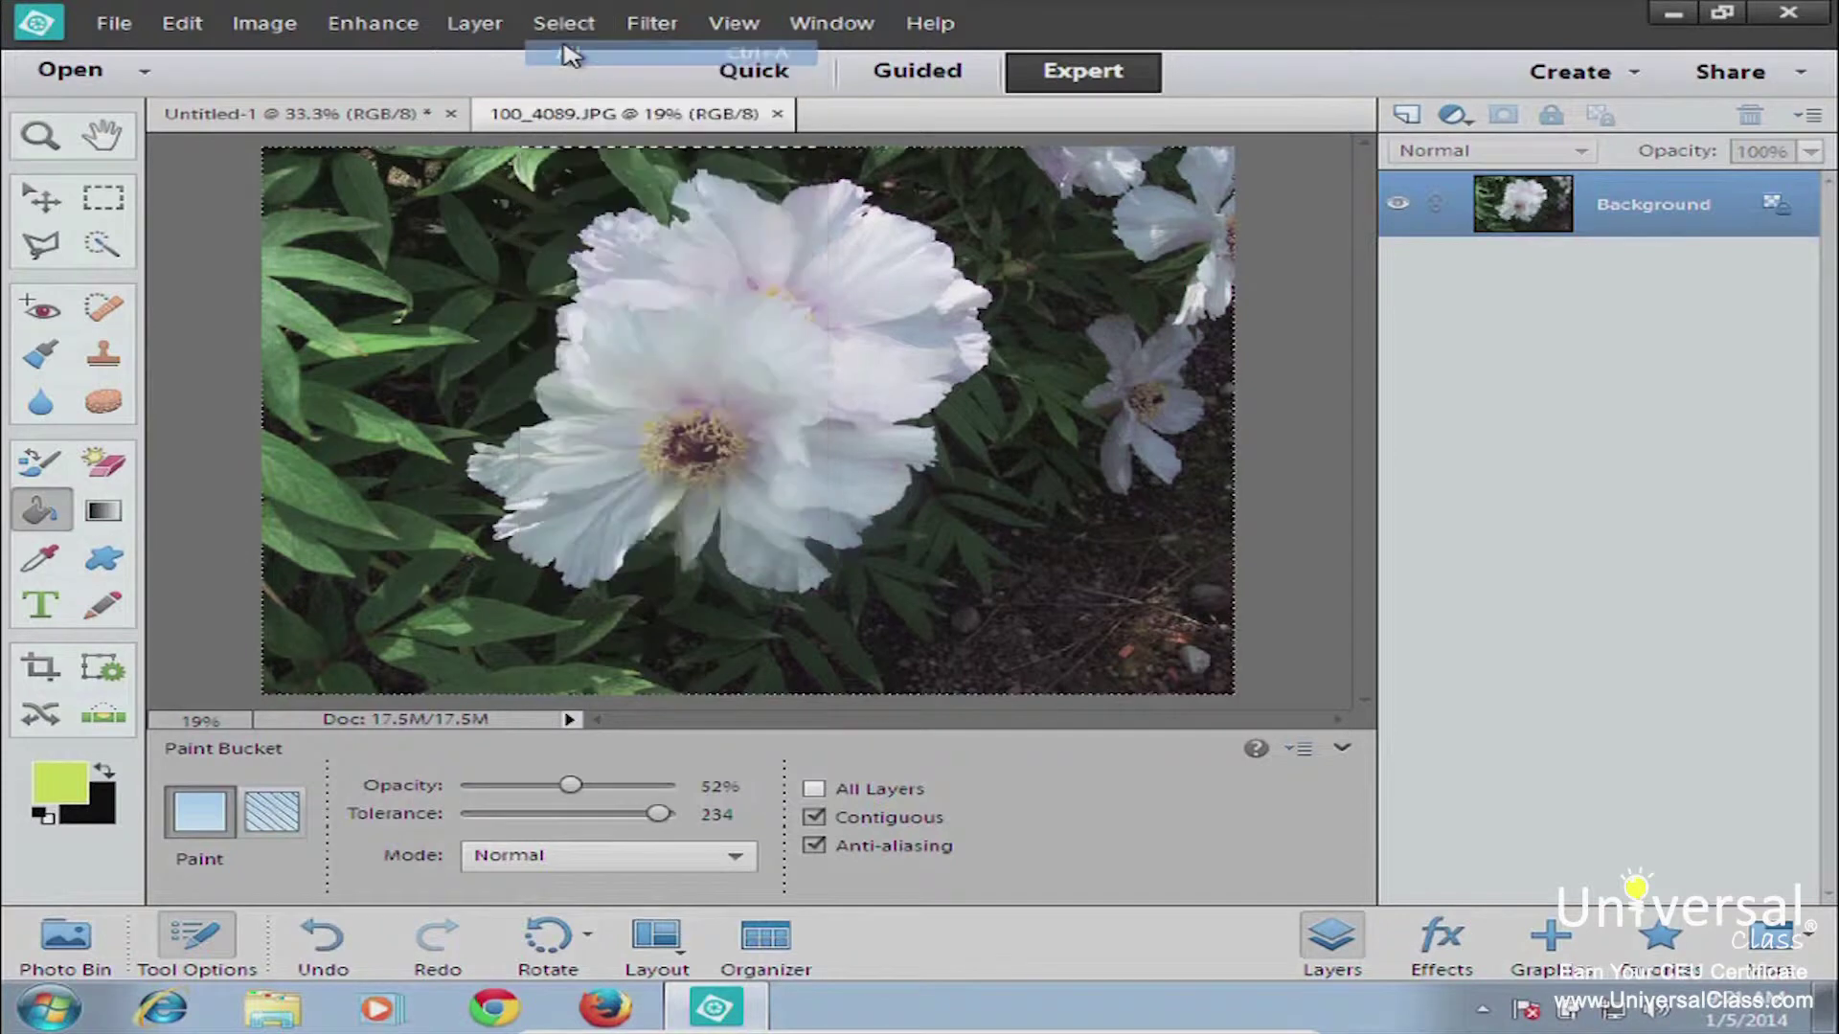
- Try filling the whole photo with the foreground color at tolerance 255, undo it, and try again at 100% opacity
drag(658, 813, 692, 818)
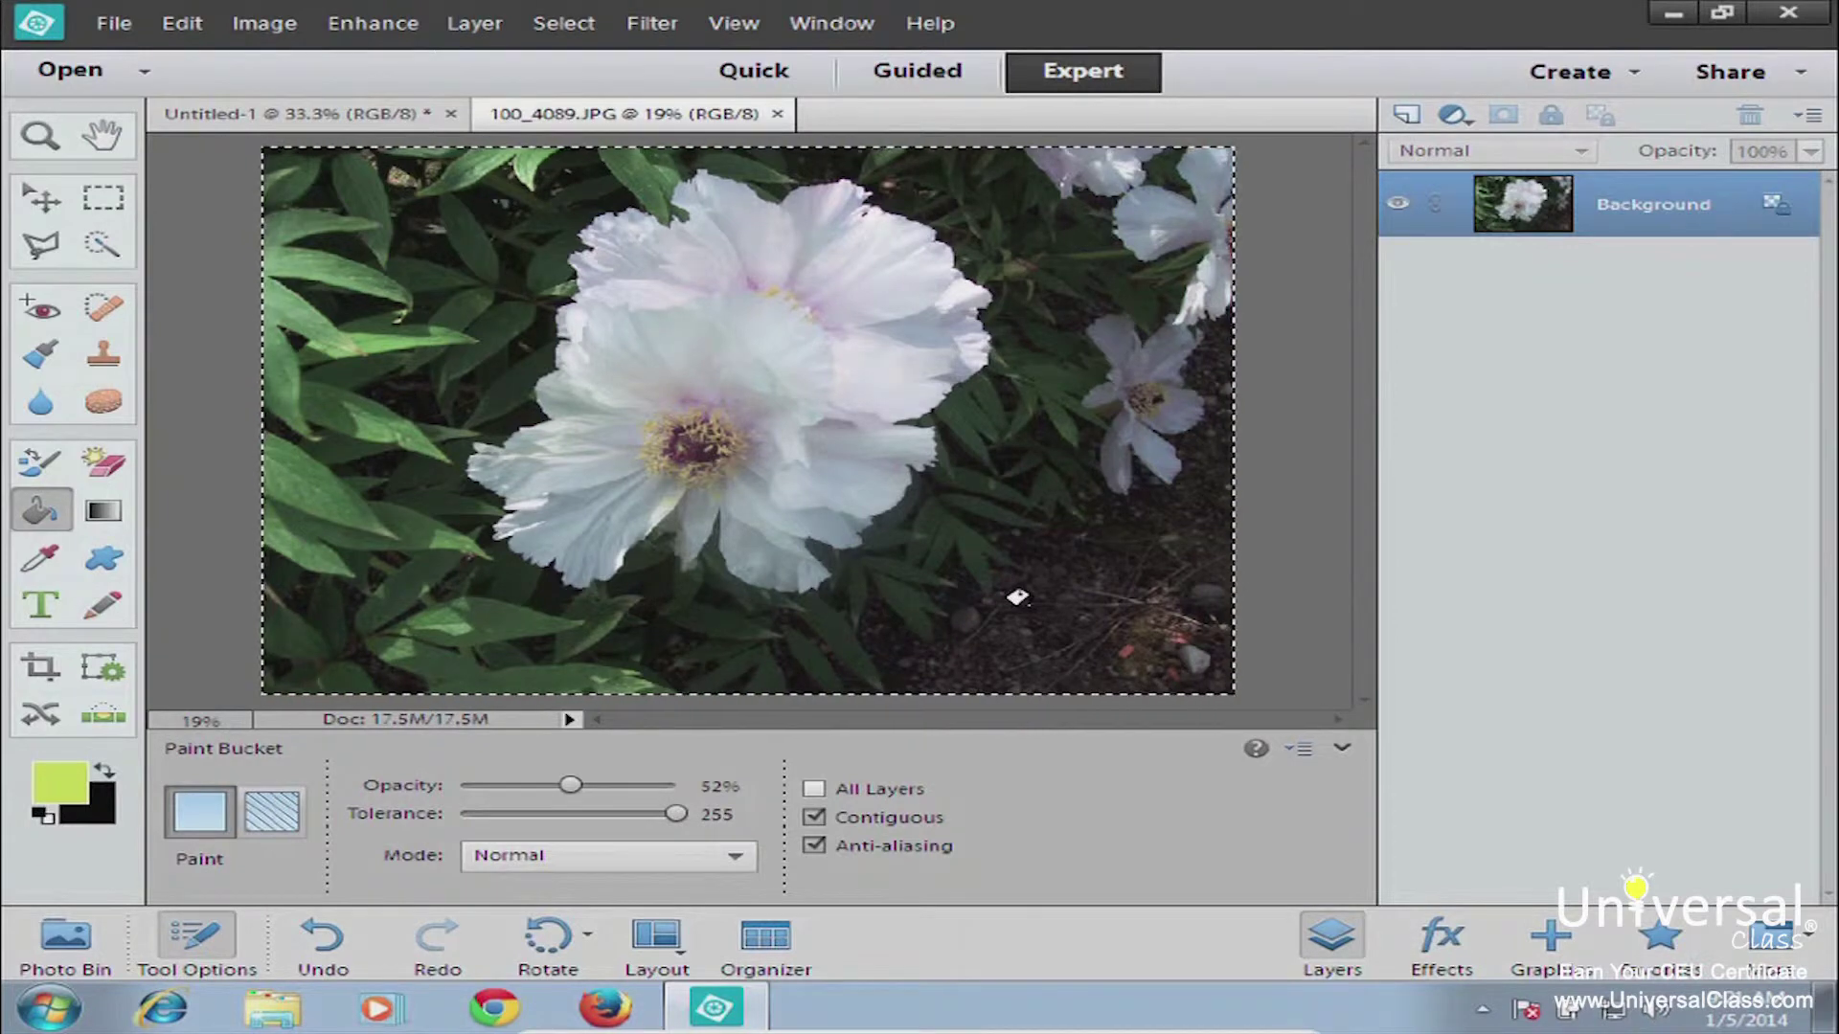
click(1017, 597)
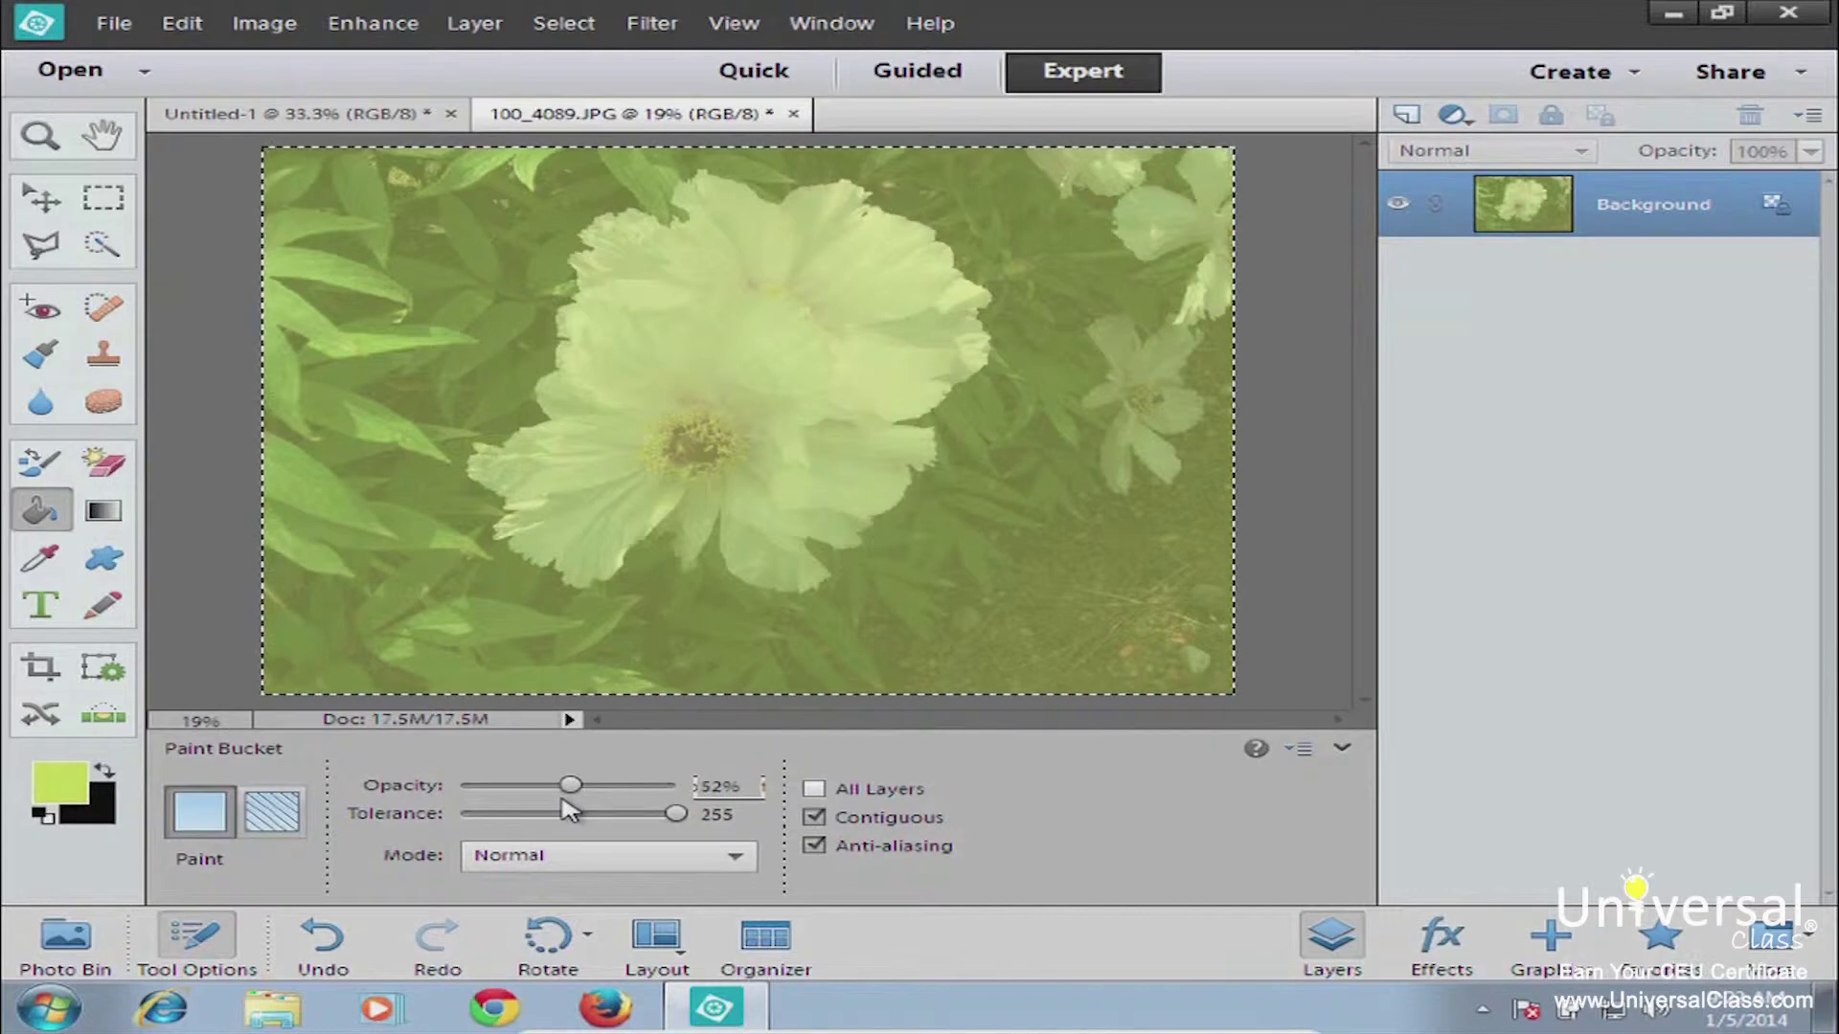
key(ctrl+z)
drag(570, 785, 730, 803)
click(945, 624)
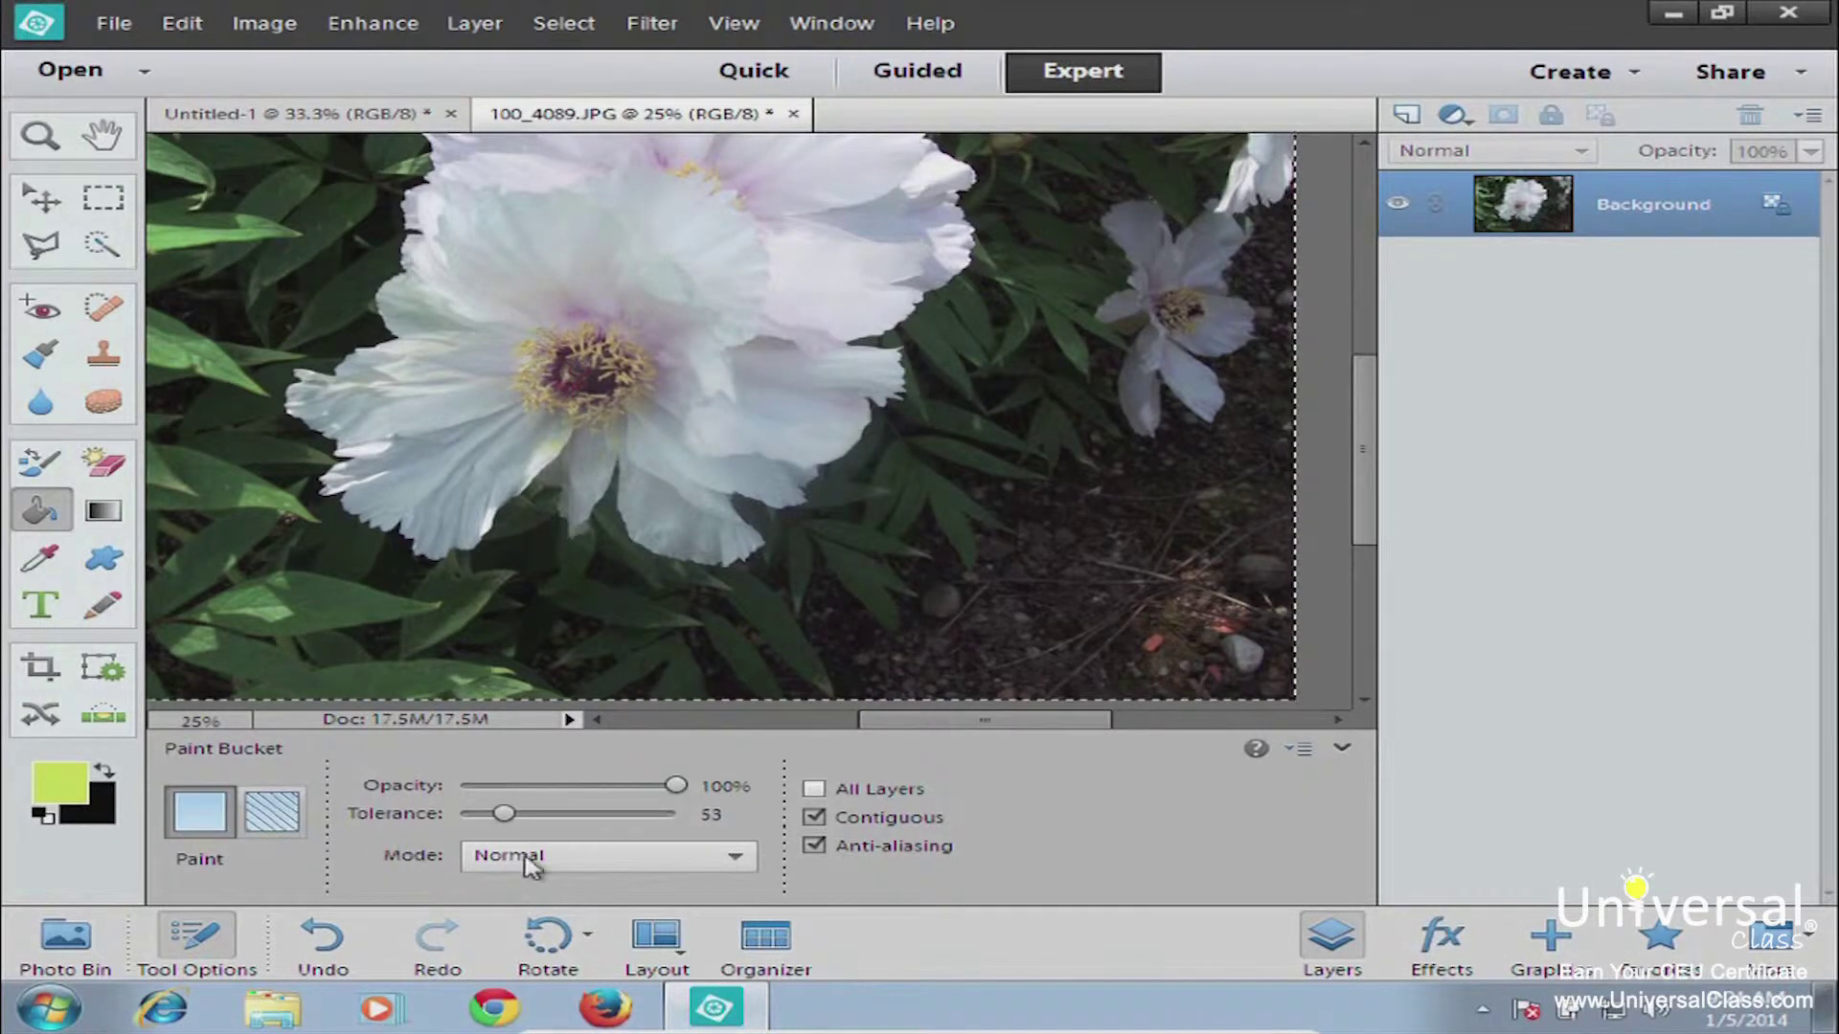
click(599, 860)
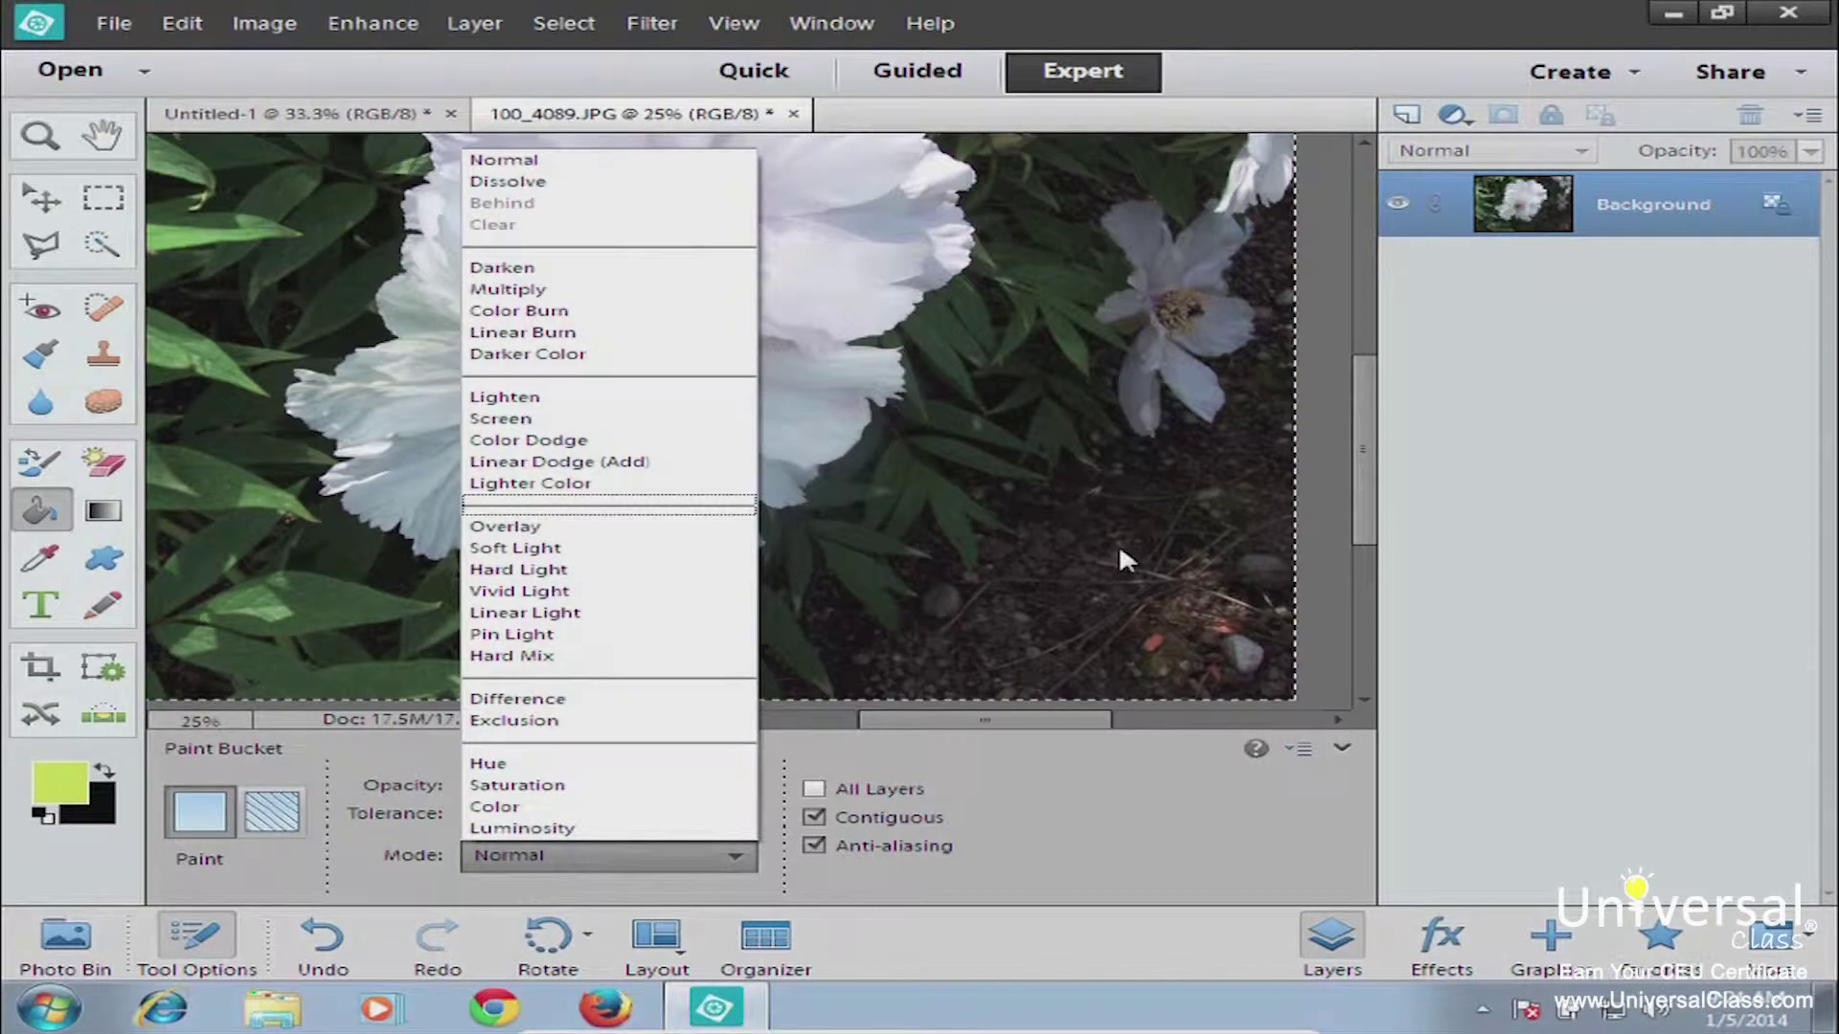
click(958, 622)
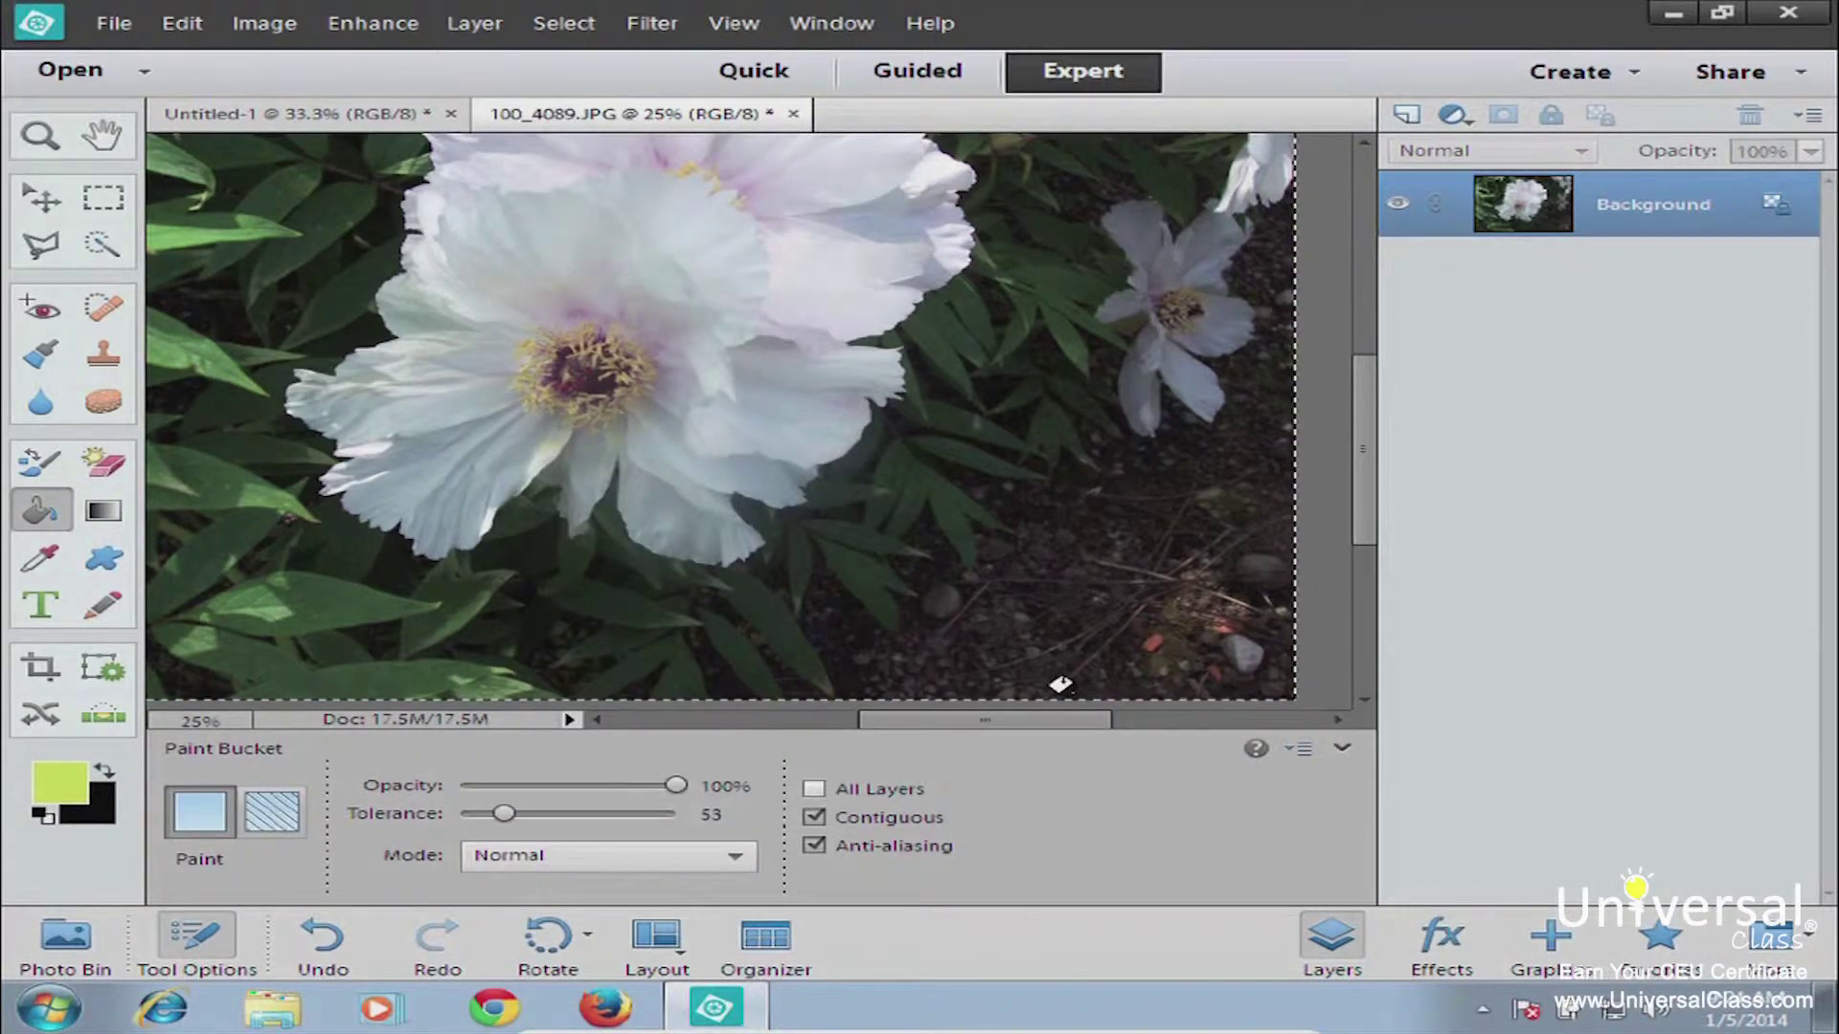
drag(1366, 398, 1364, 447)
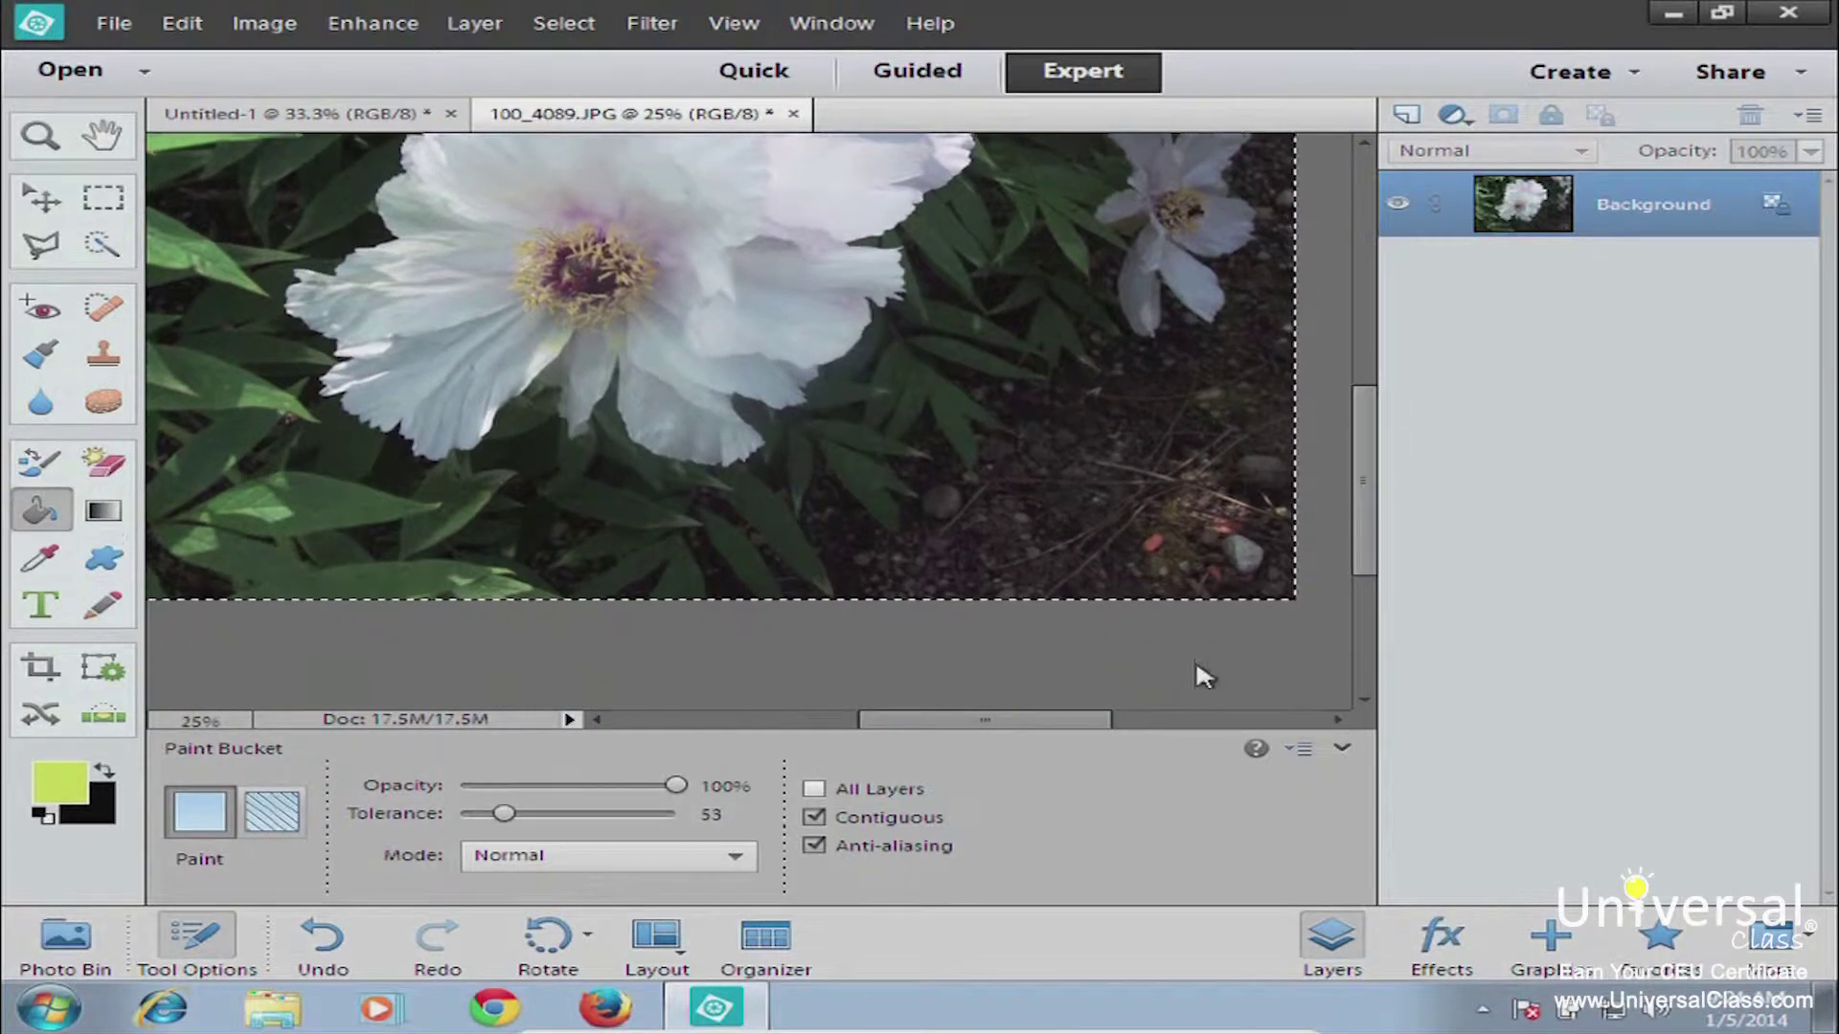
click(813, 791)
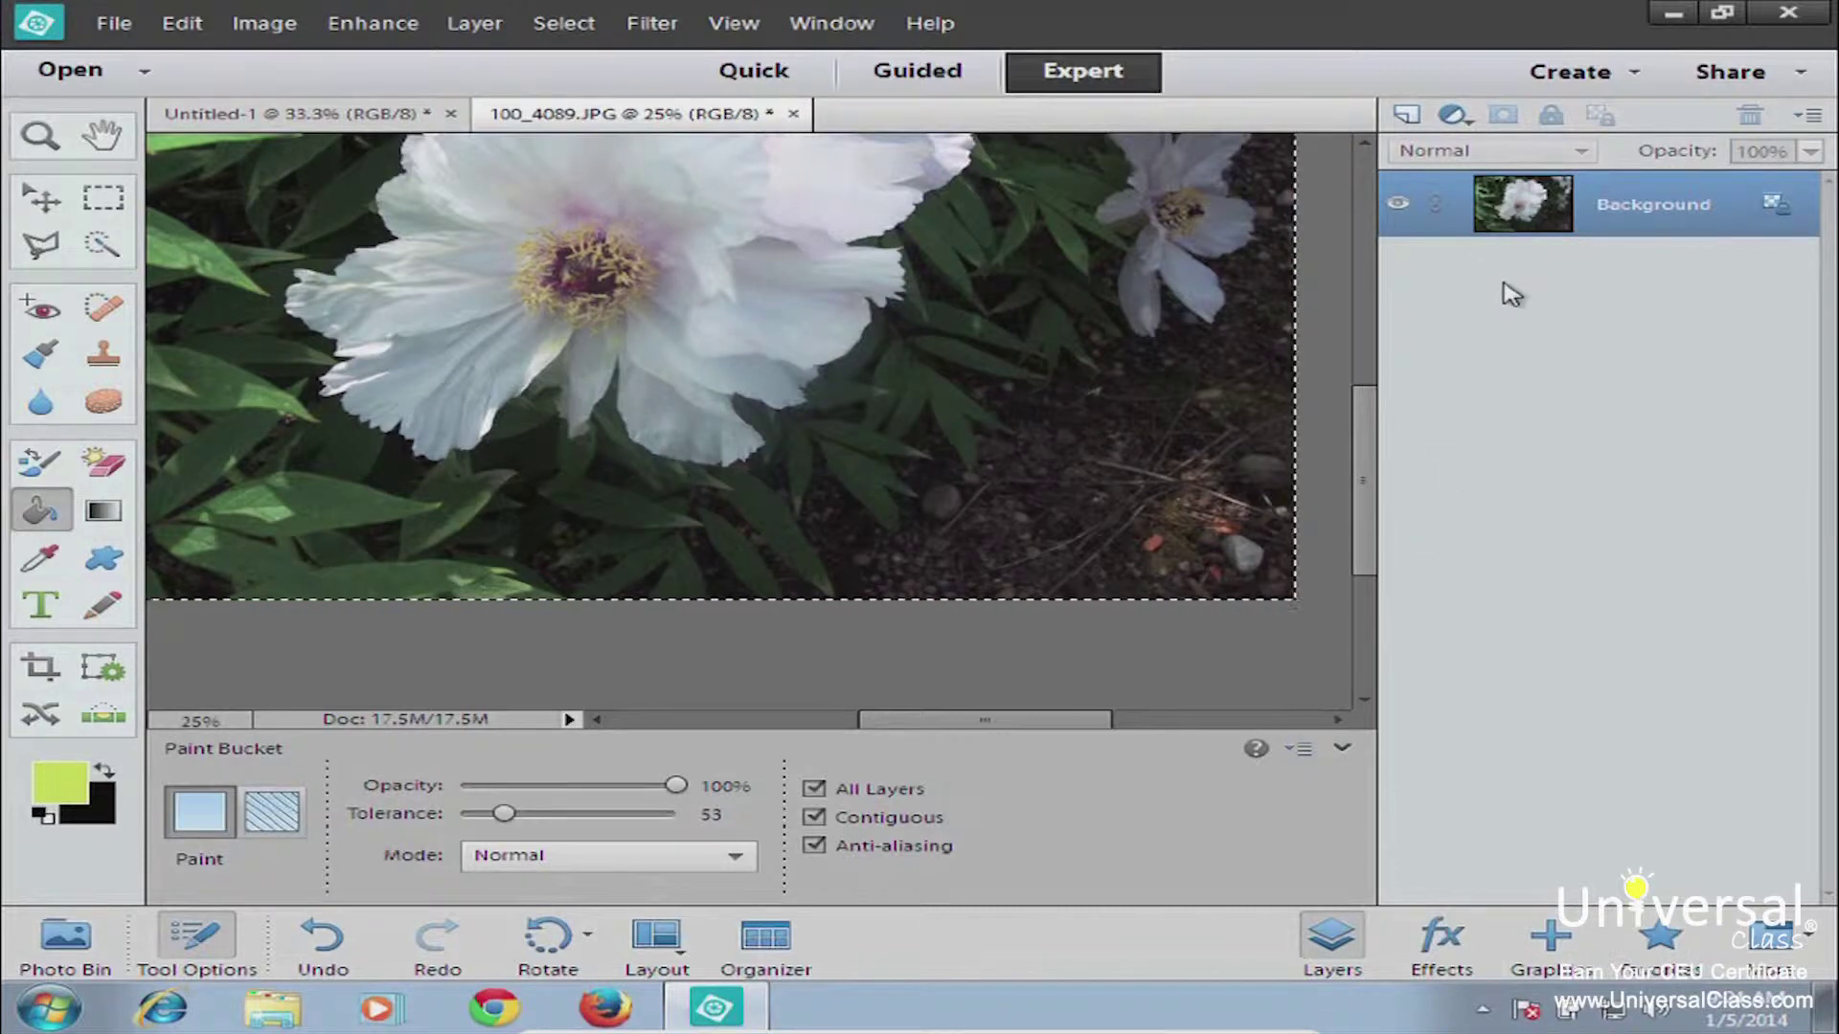
mouse_move(1366, 530)
mouse_down()
mouse_move(1367, 431)
mouse_move(1368, 506)
mouse_up()
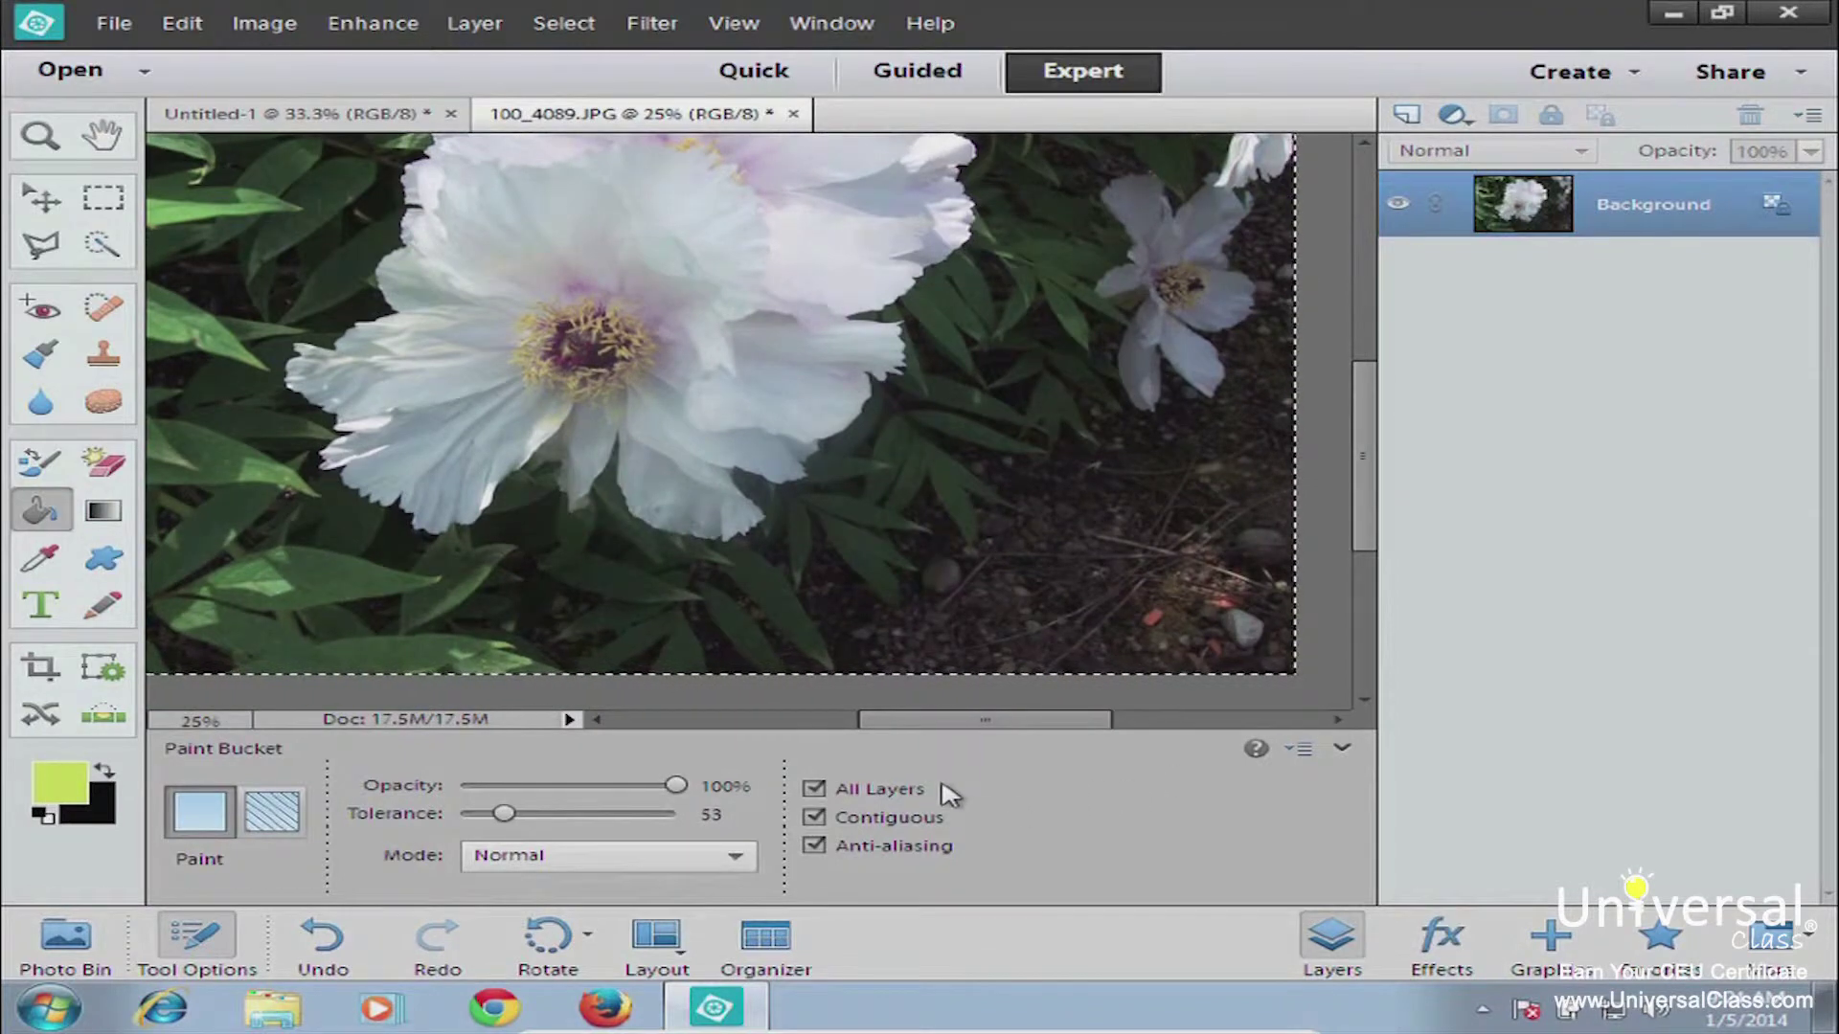
click(815, 789)
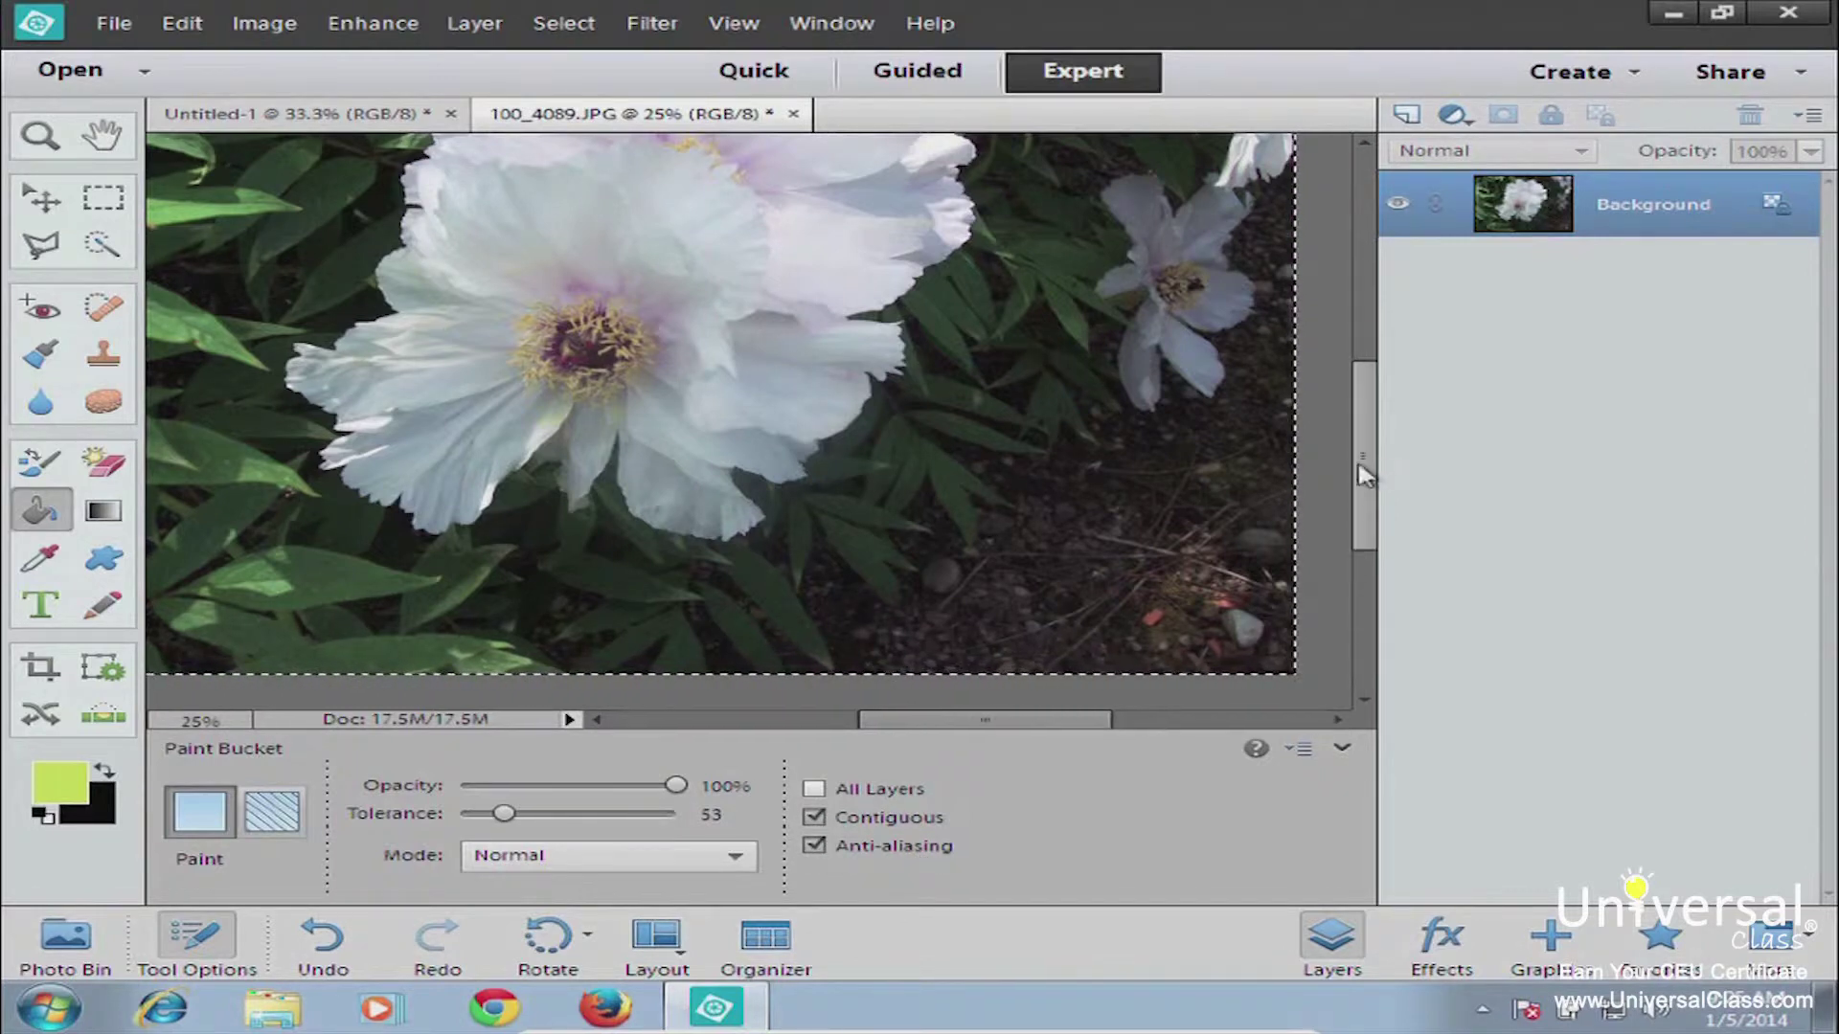
- Subtract the two large overlapping white flowers from the selection with the Quick Selection tool
drag(1360, 478, 1360, 419)
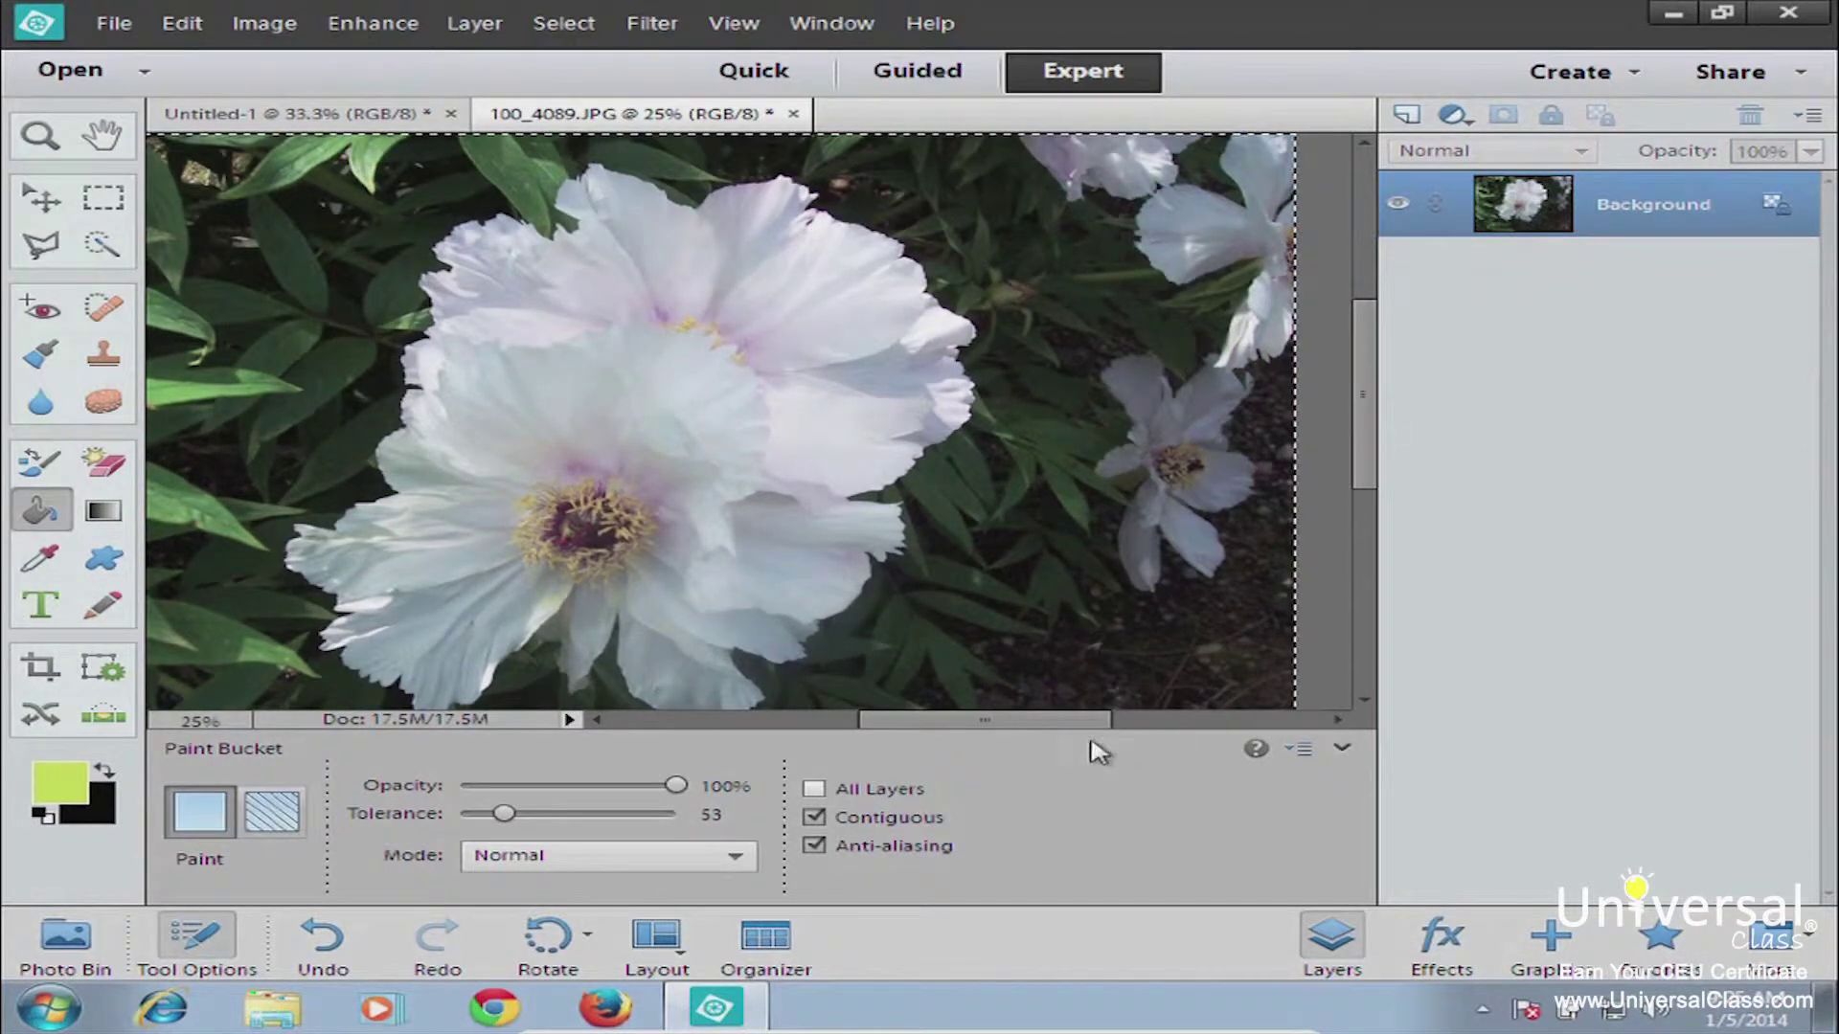
drag(1073, 724, 1027, 722)
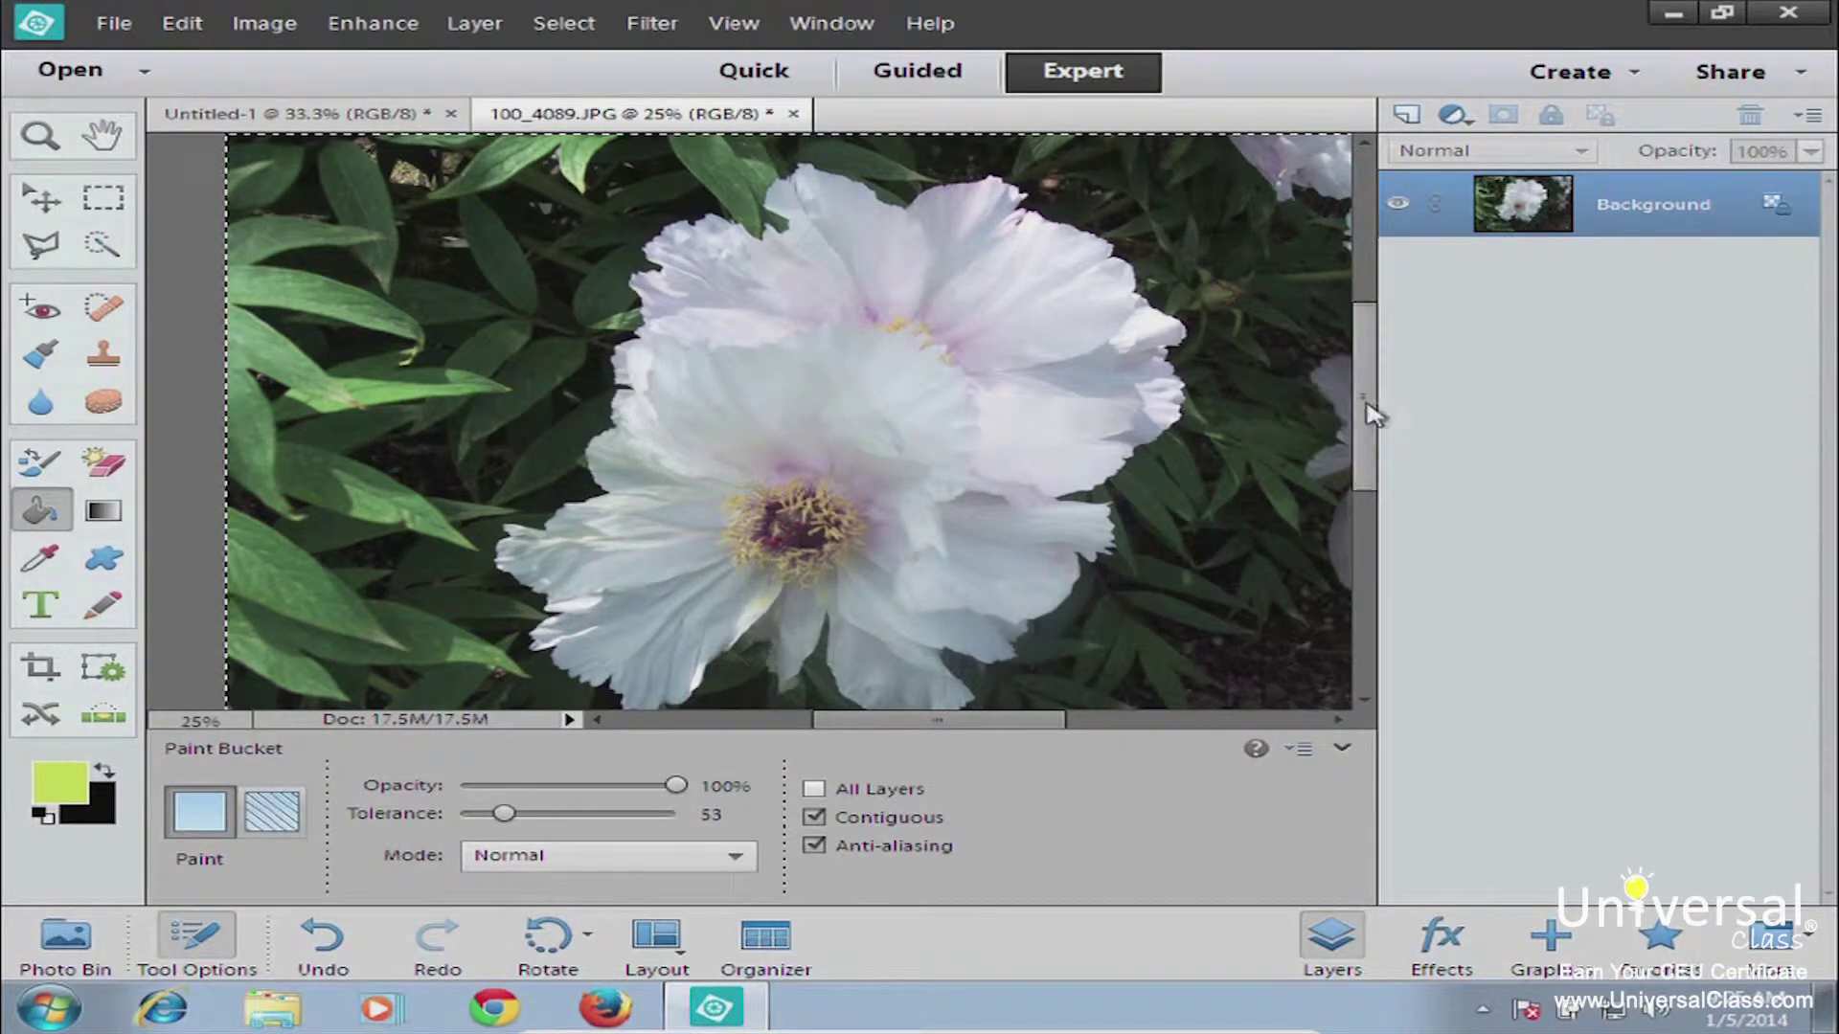
mouse_move(1364, 411)
mouse_down()
mouse_move(1359, 513)
mouse_move(1368, 415)
mouse_up()
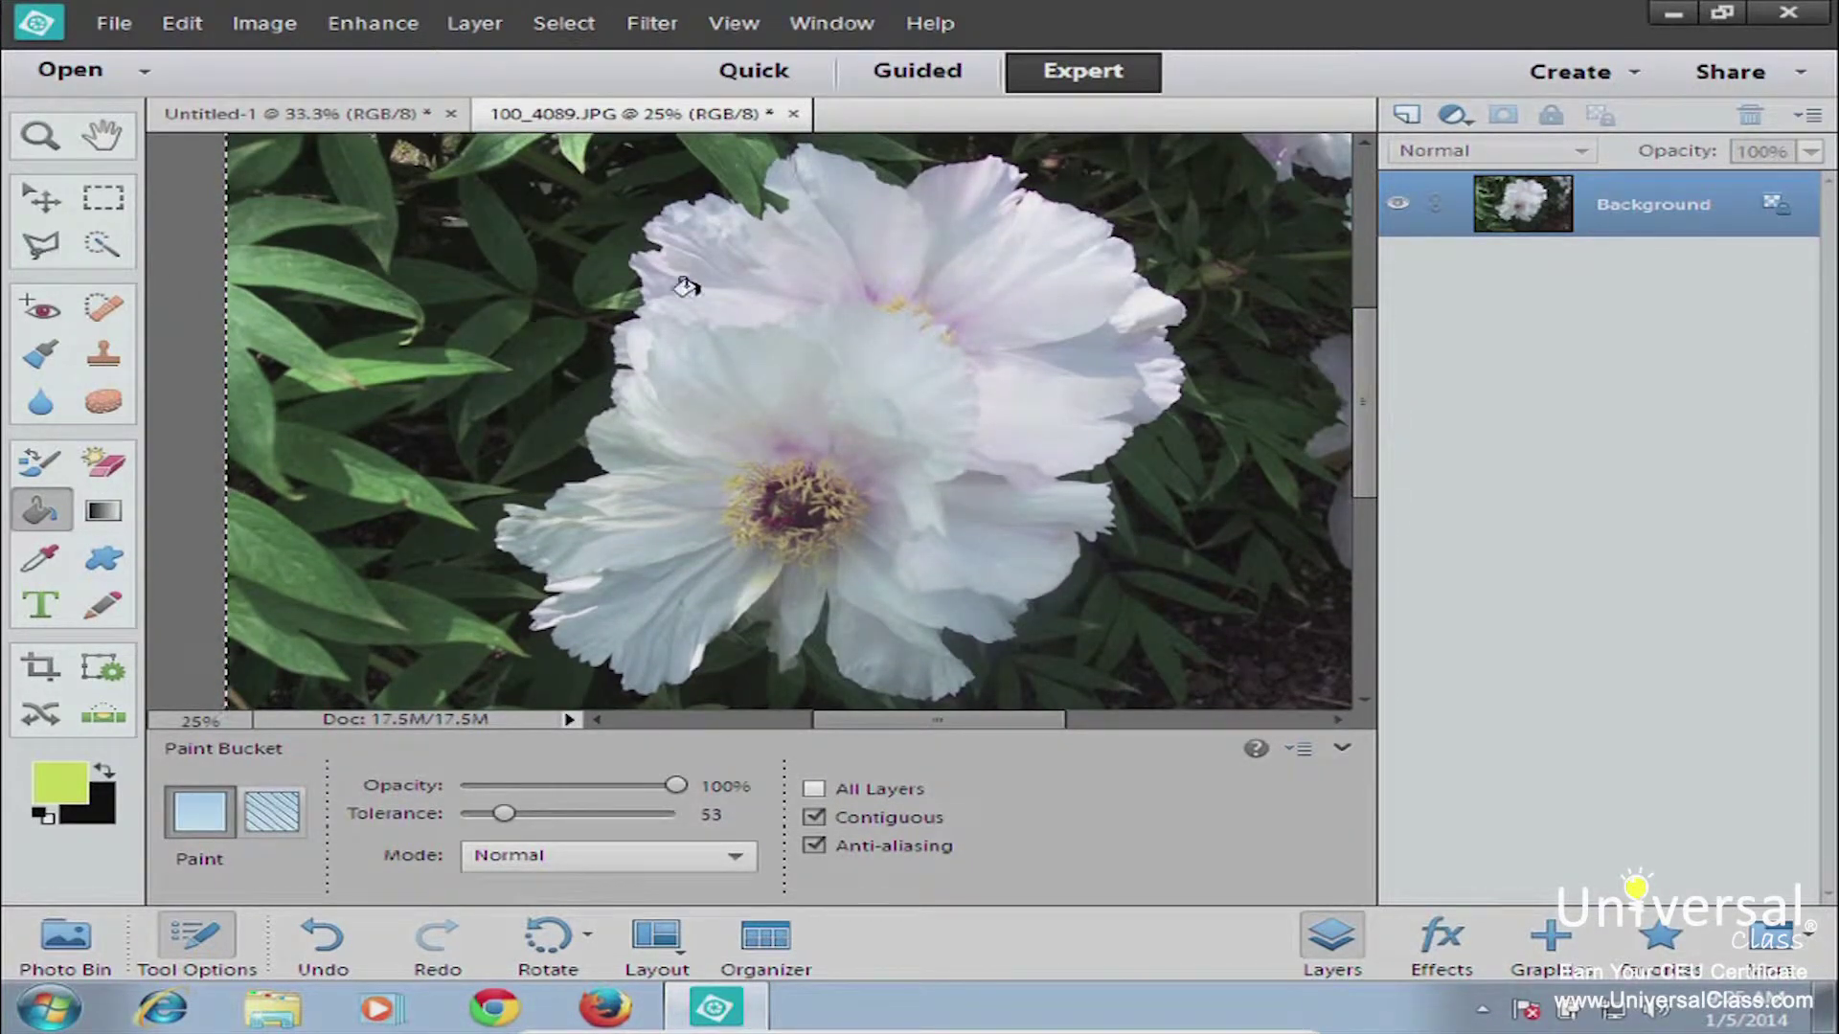
click(102, 245)
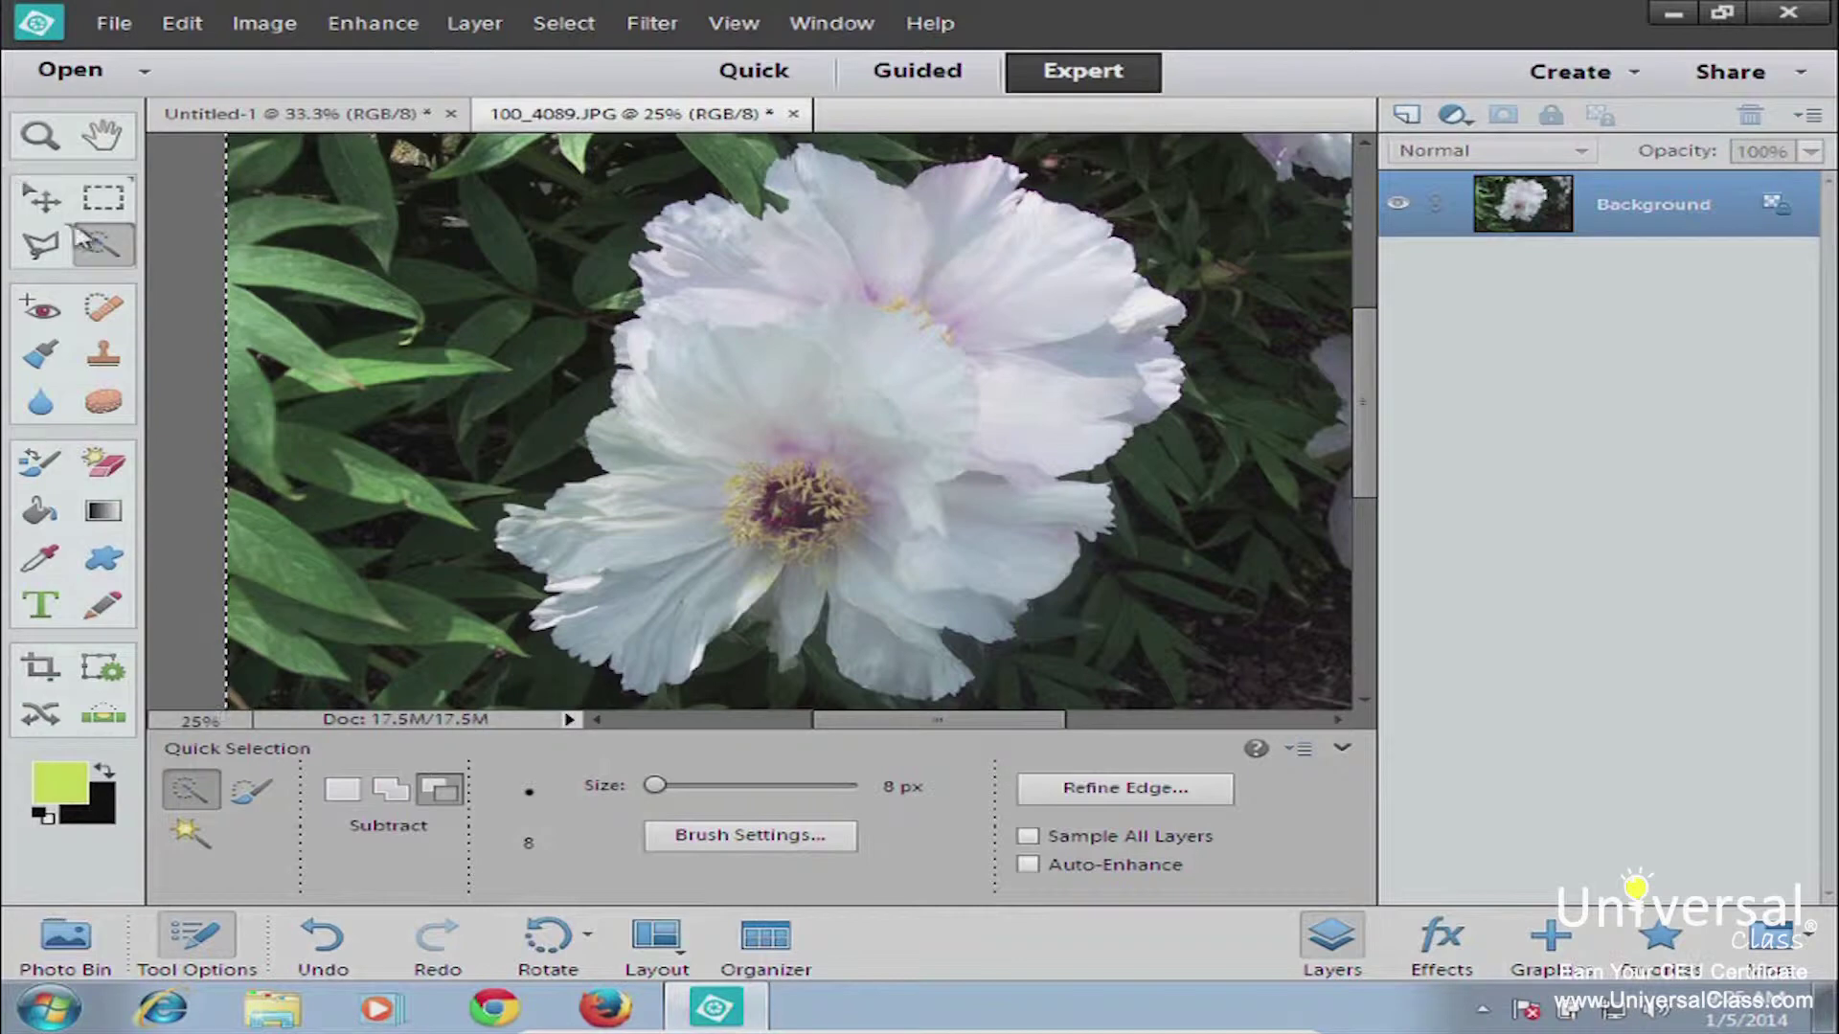
mouse_move(715, 436)
mouse_down()
mouse_move(695, 497)
mouse_move(615, 551)
mouse_move(636, 656)
mouse_move(914, 630)
mouse_move(872, 576)
mouse_move(976, 509)
mouse_move(984, 424)
mouse_up()
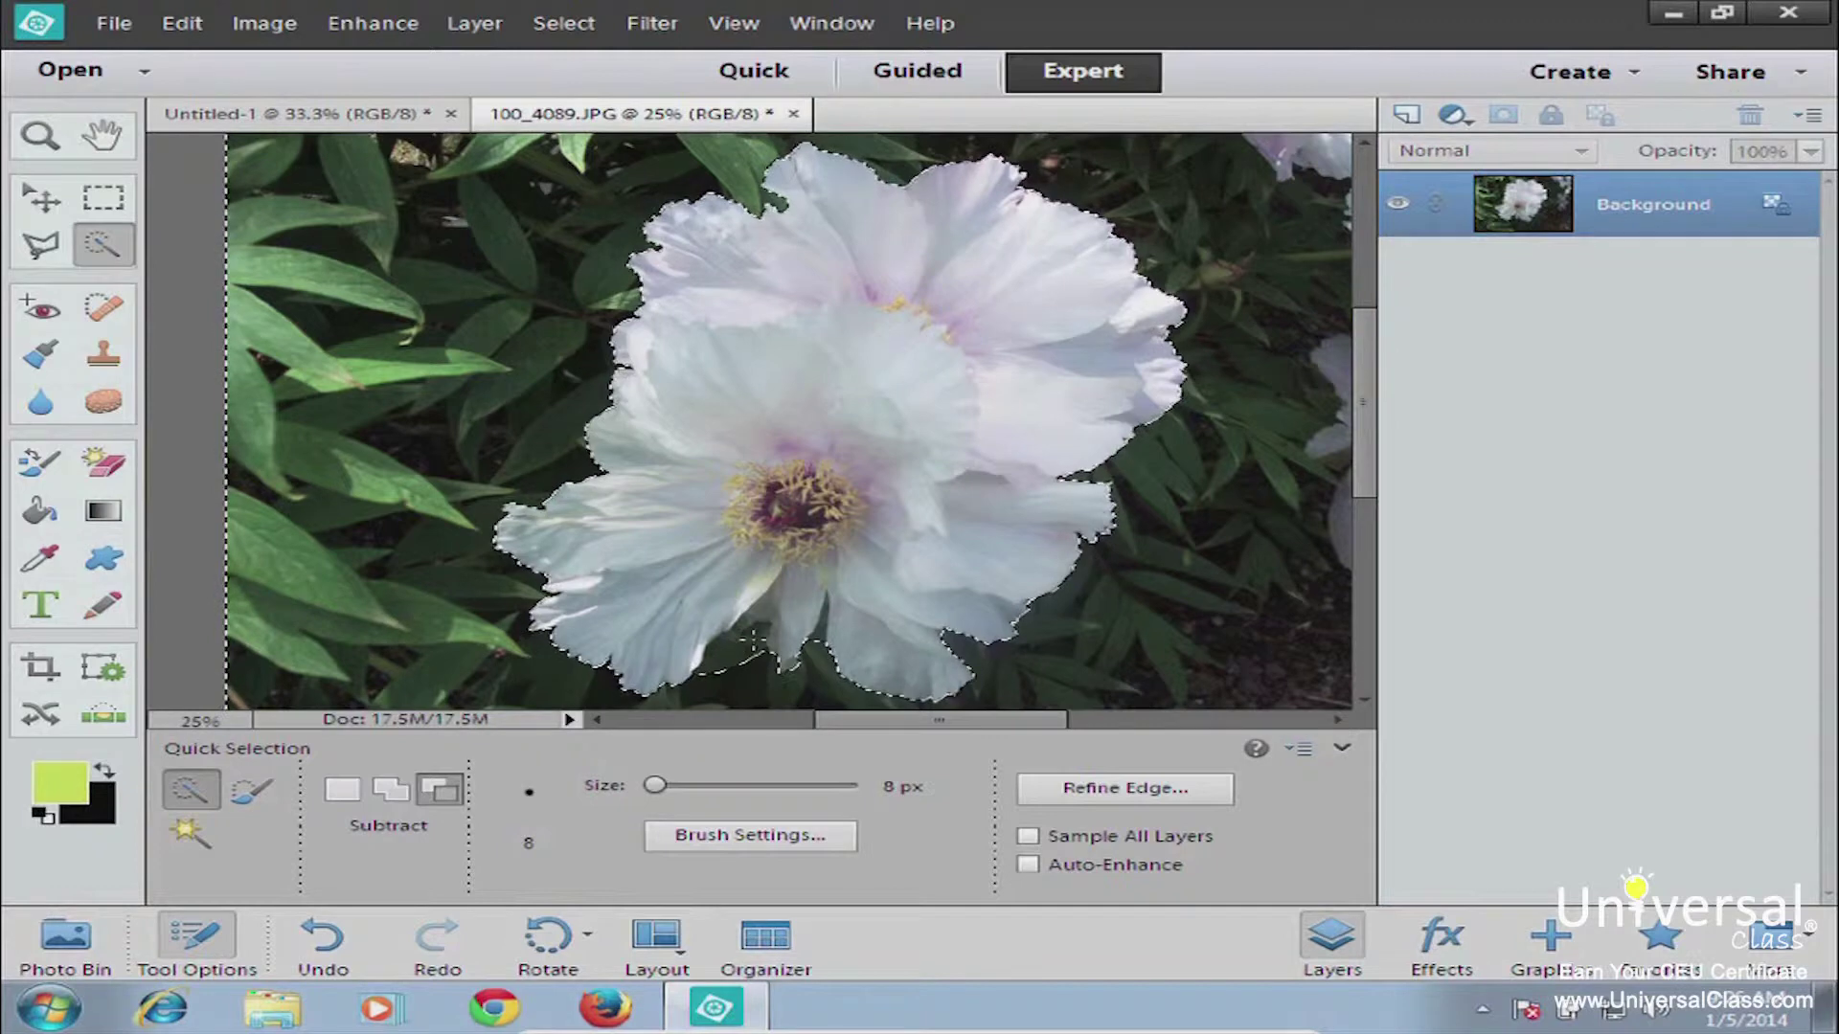
- Add the dark gap between the lower petals back to the selection with a 26 px brush, then reduce the brush to 17 px
click(387, 793)
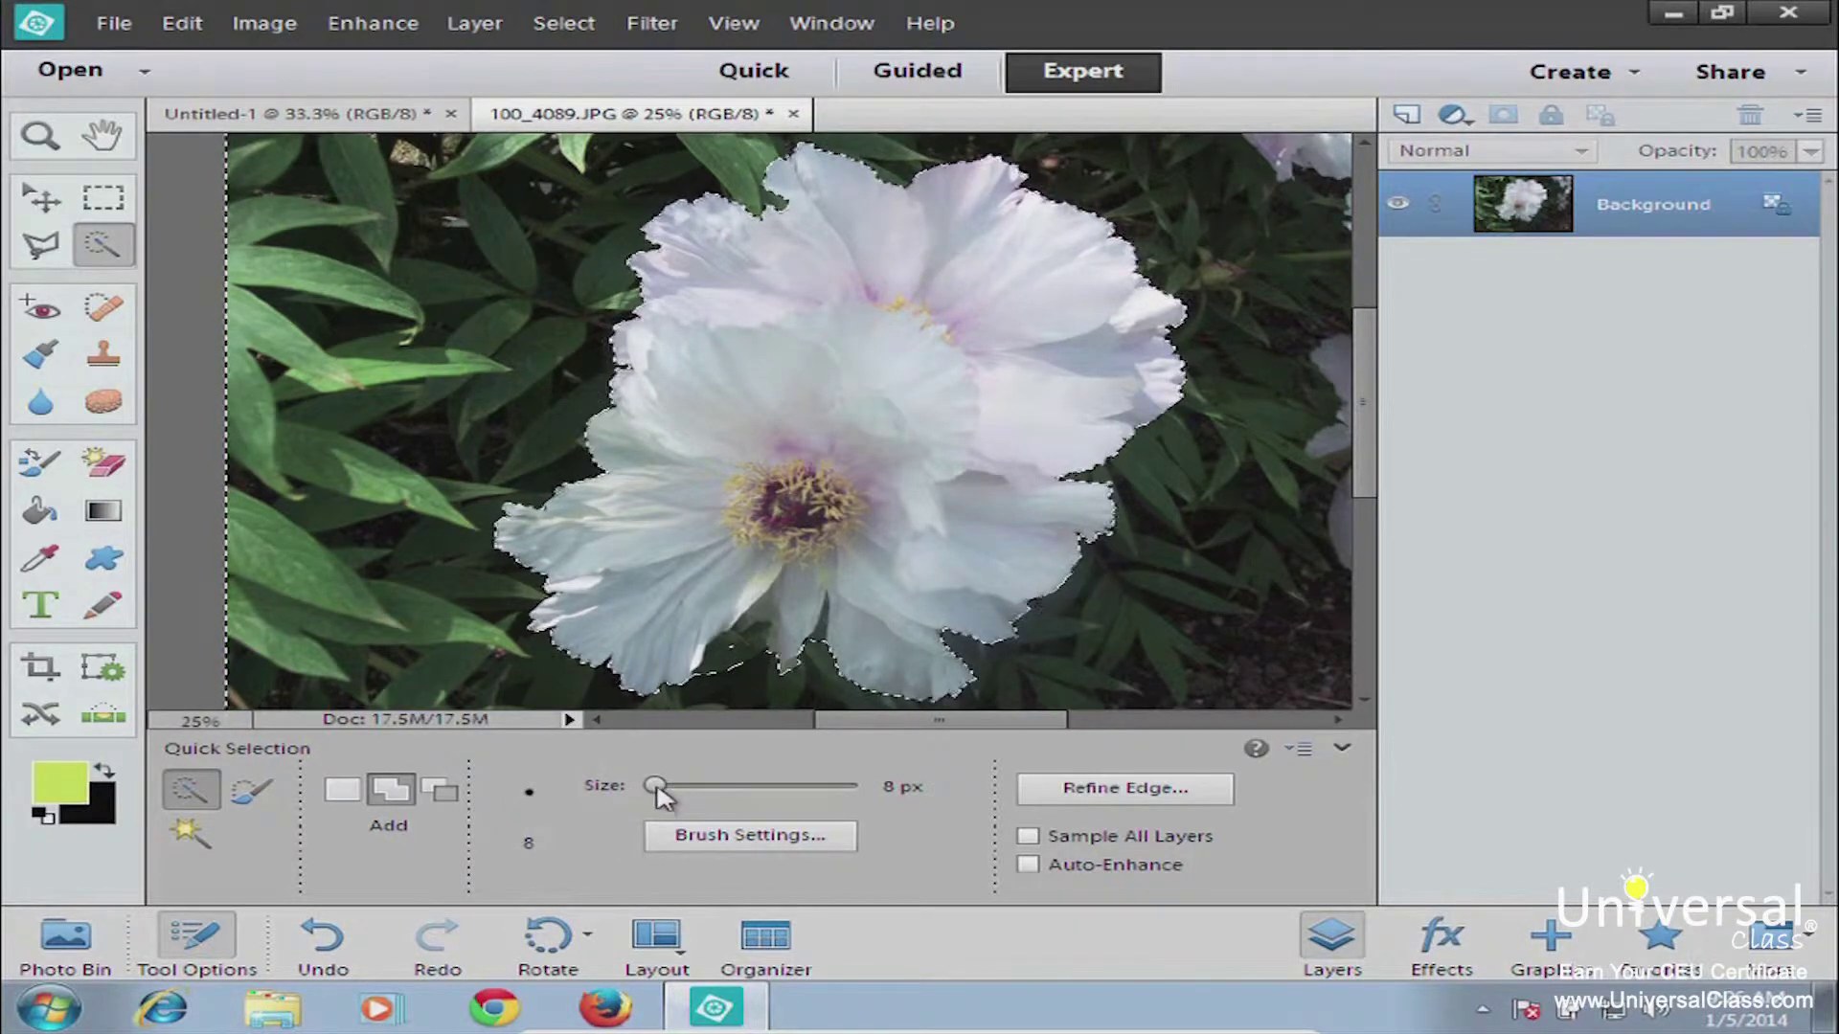
drag(657, 785, 689, 793)
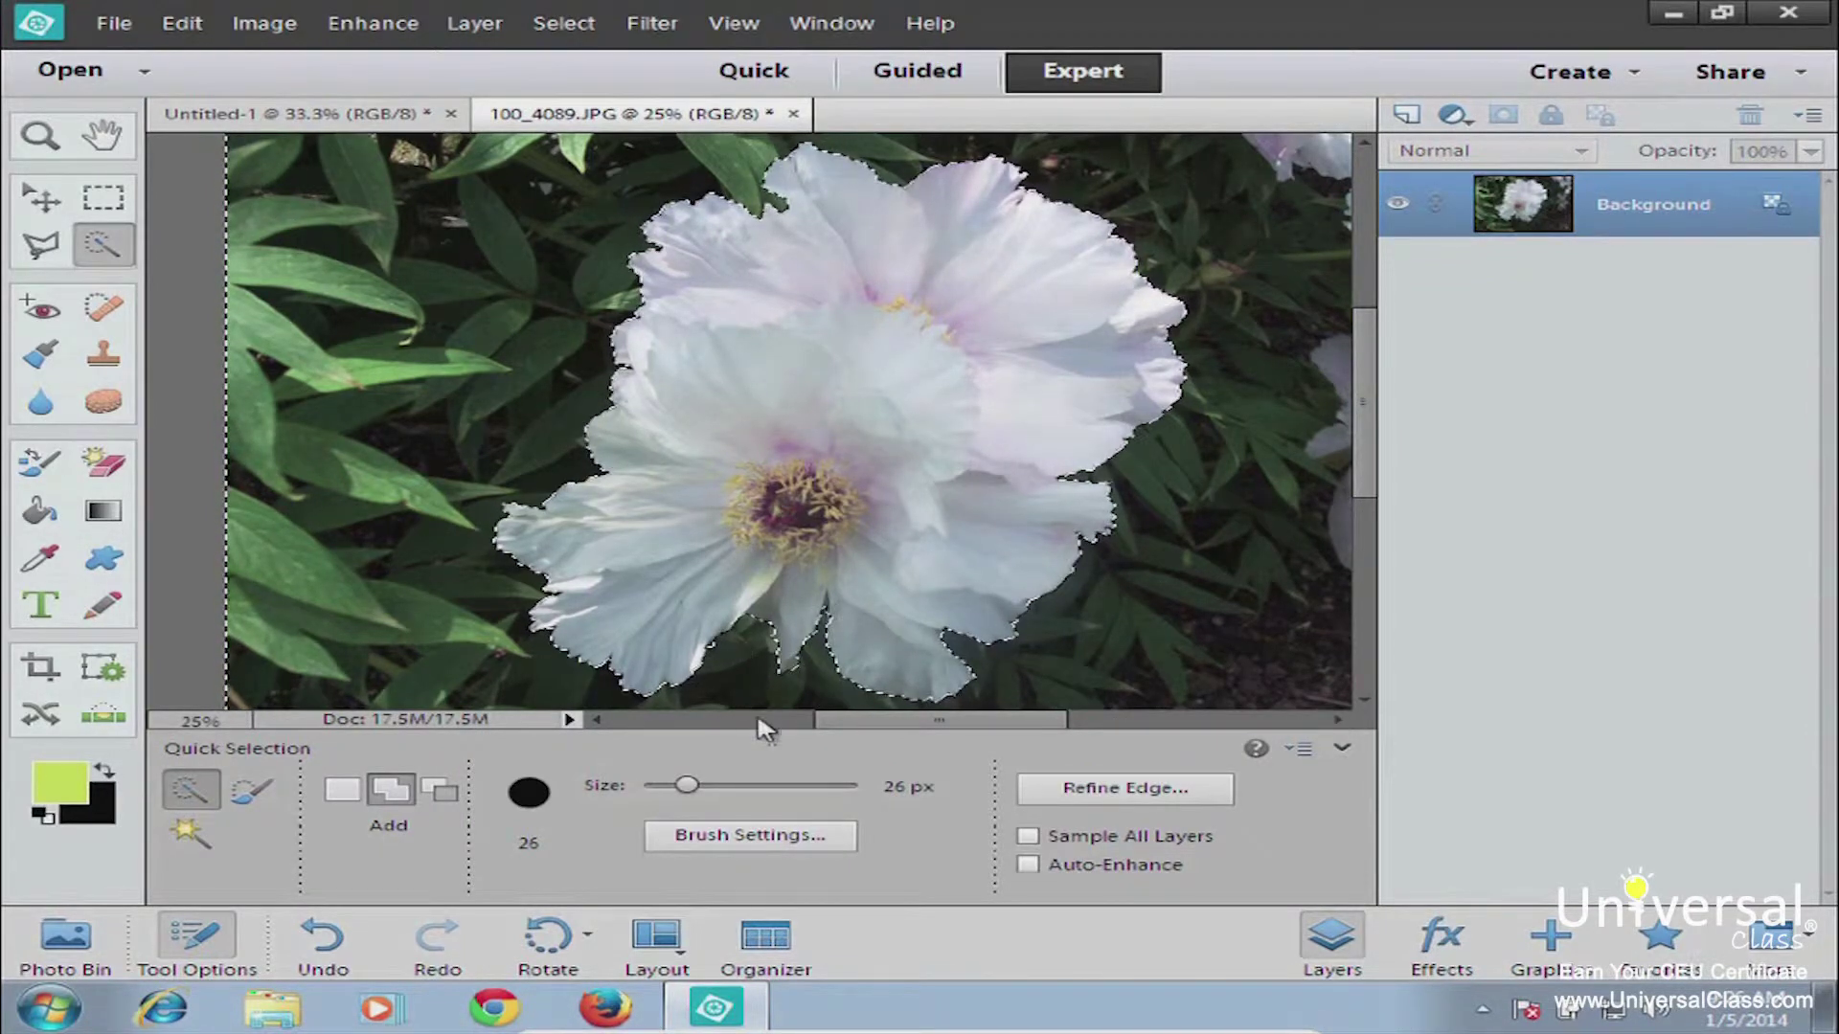
drag(686, 785, 669, 785)
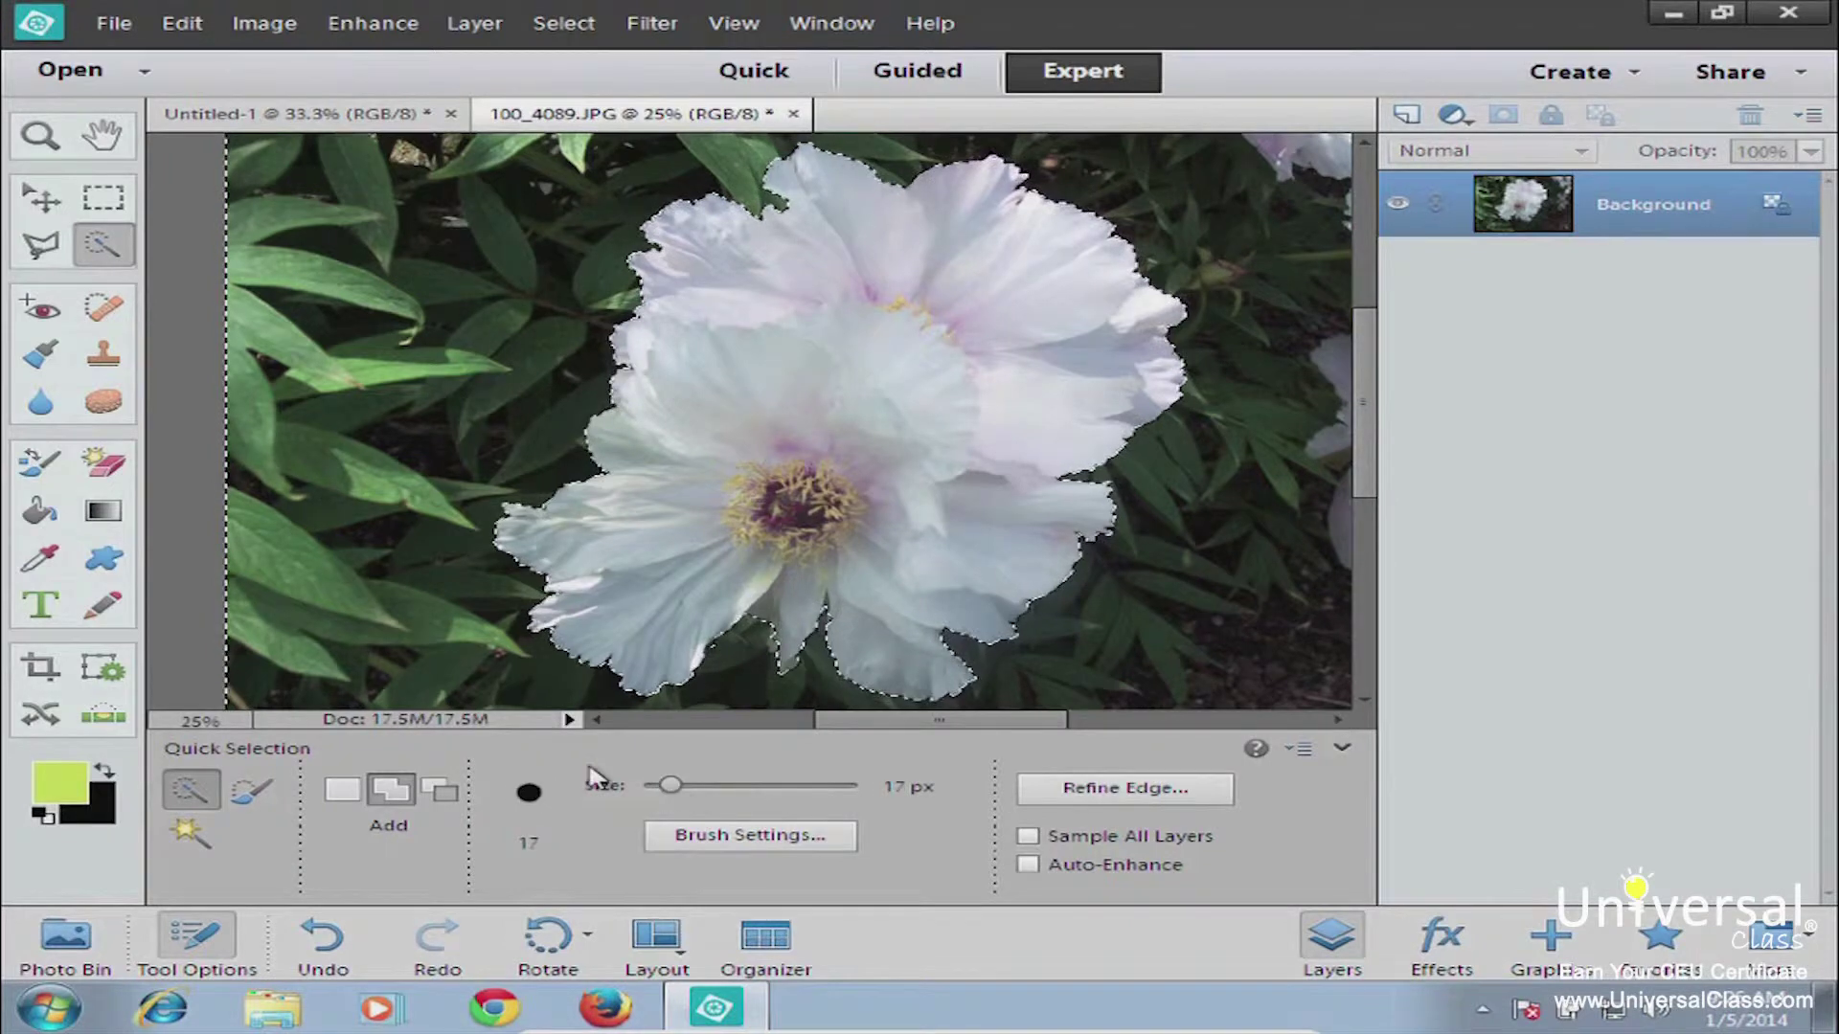
- Return to the Paint Bucket tool and set the foreground color to the light leaf green 709a6a sampled from the photo
click(36, 514)
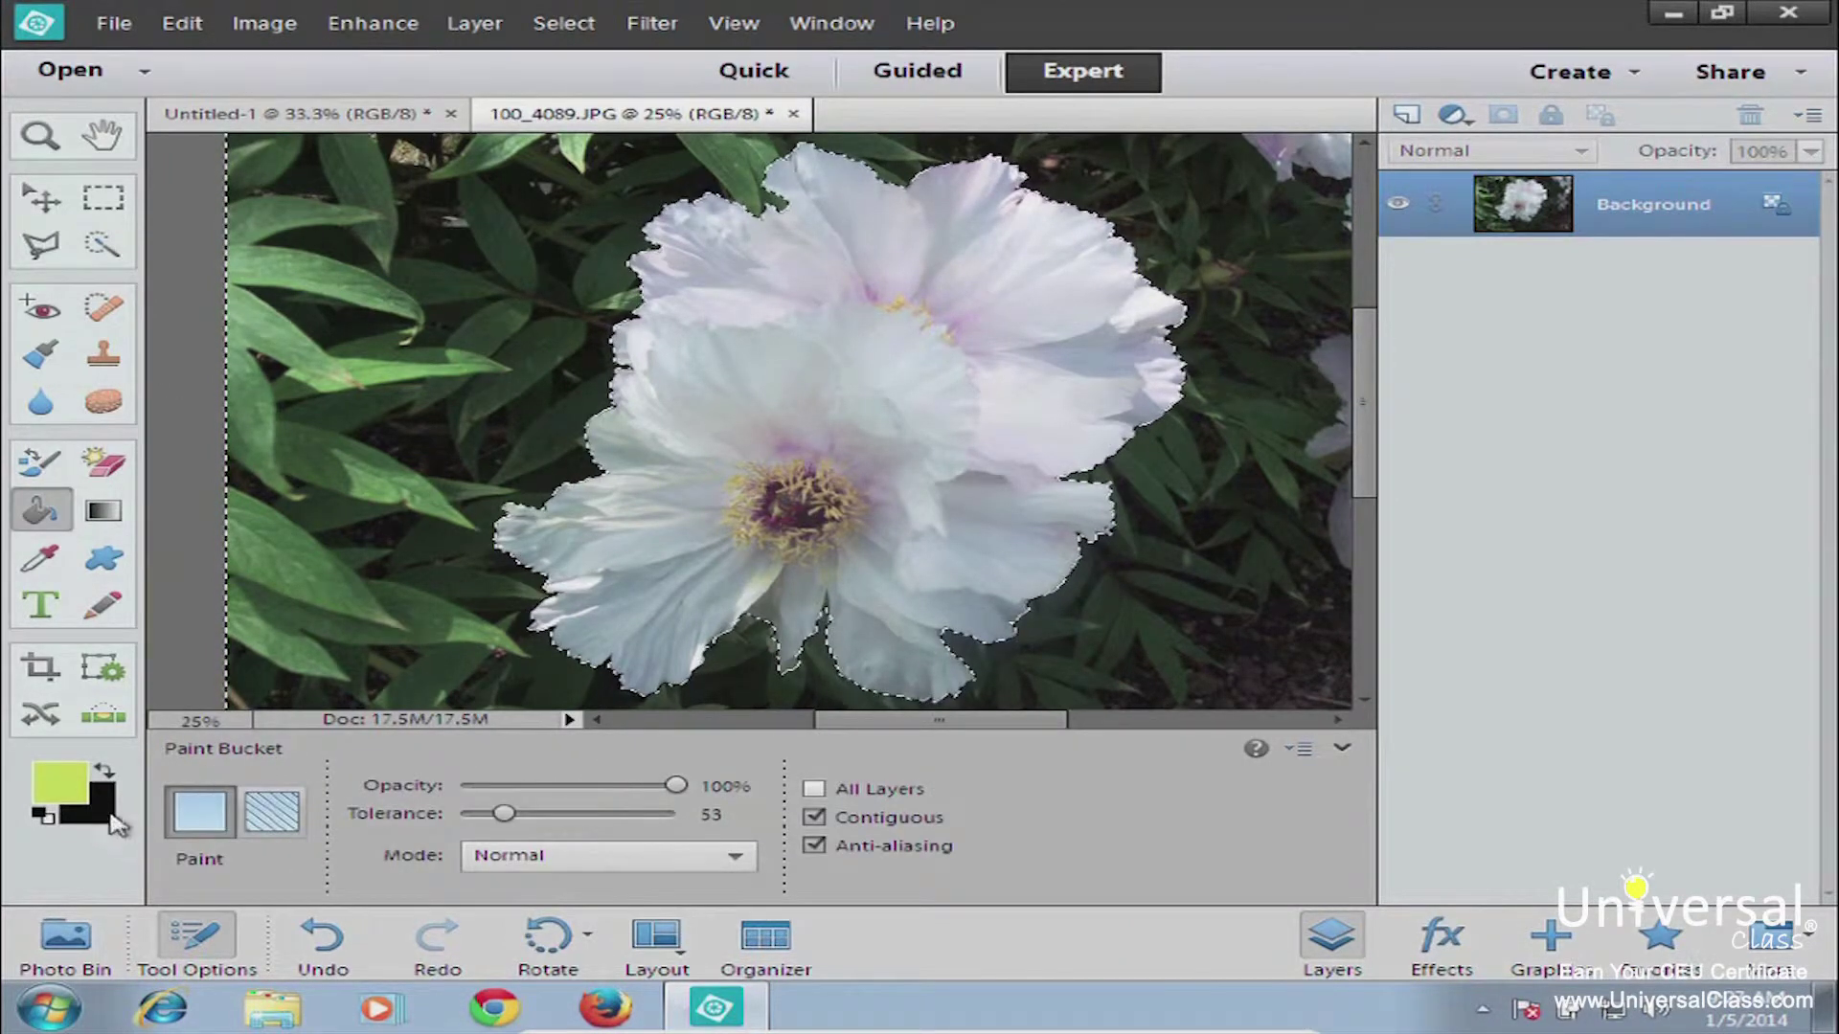
click(65, 784)
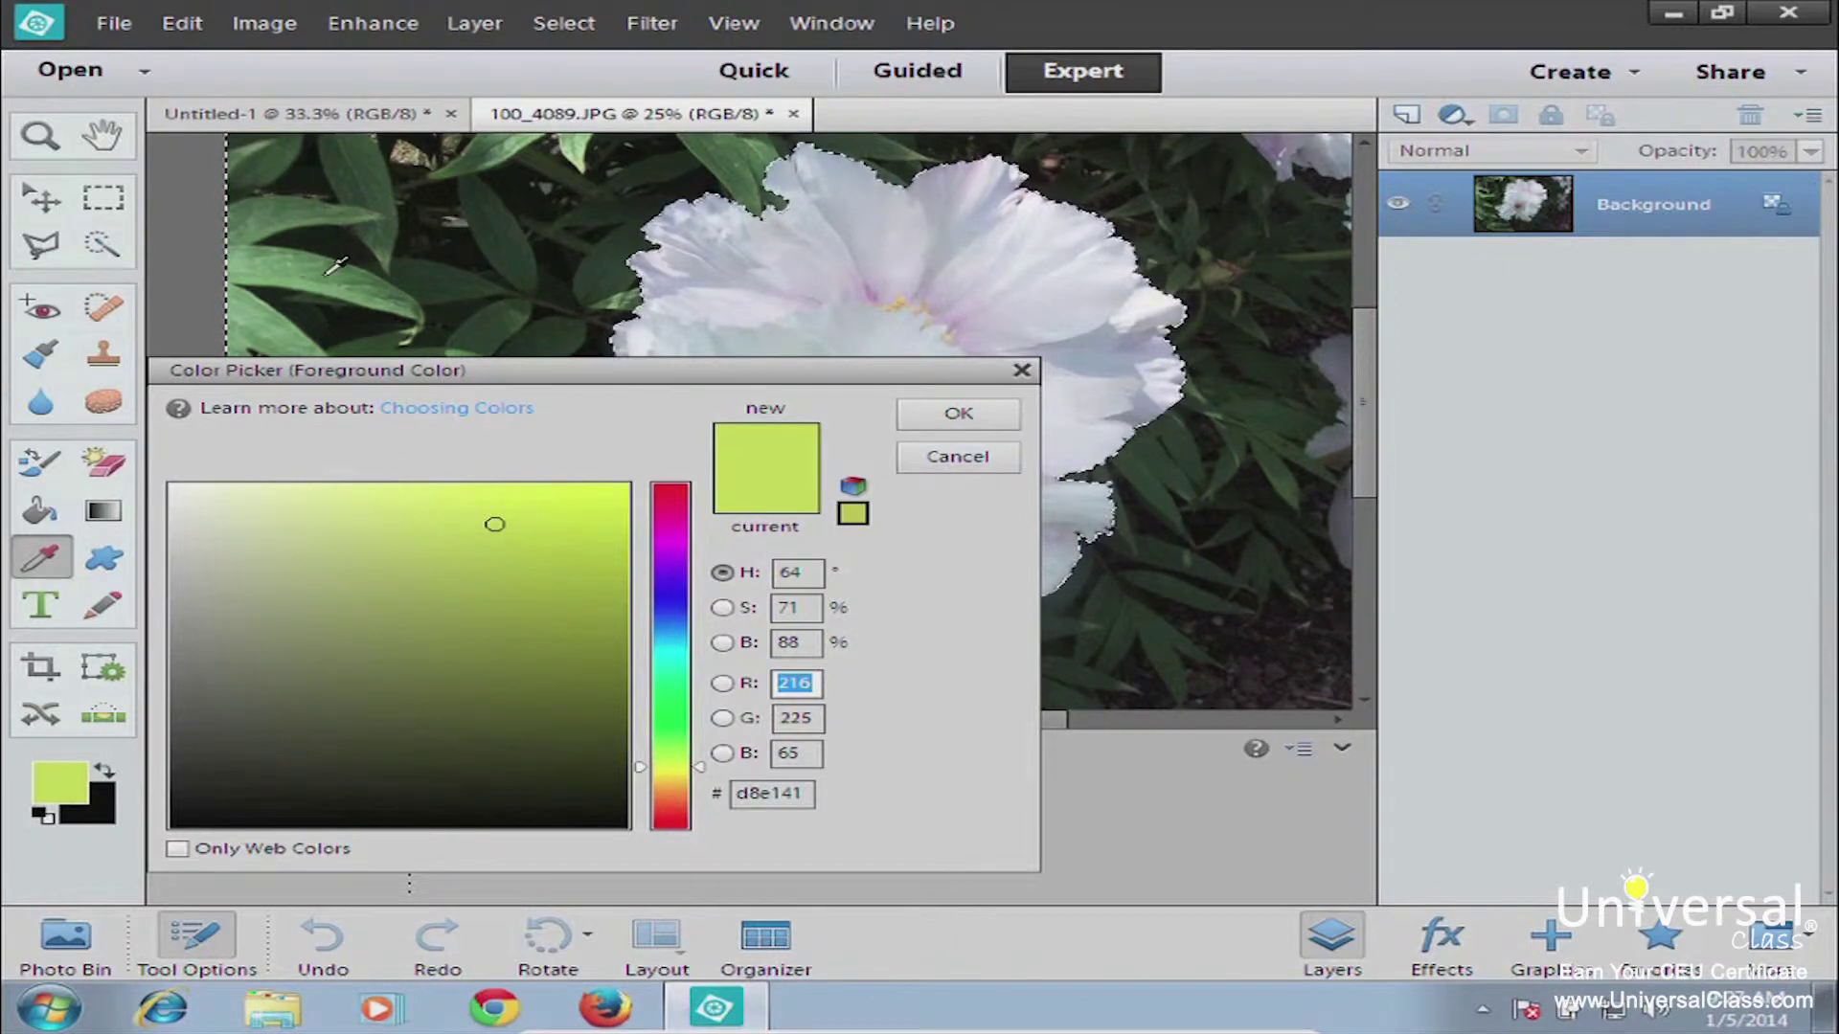
click(442, 245)
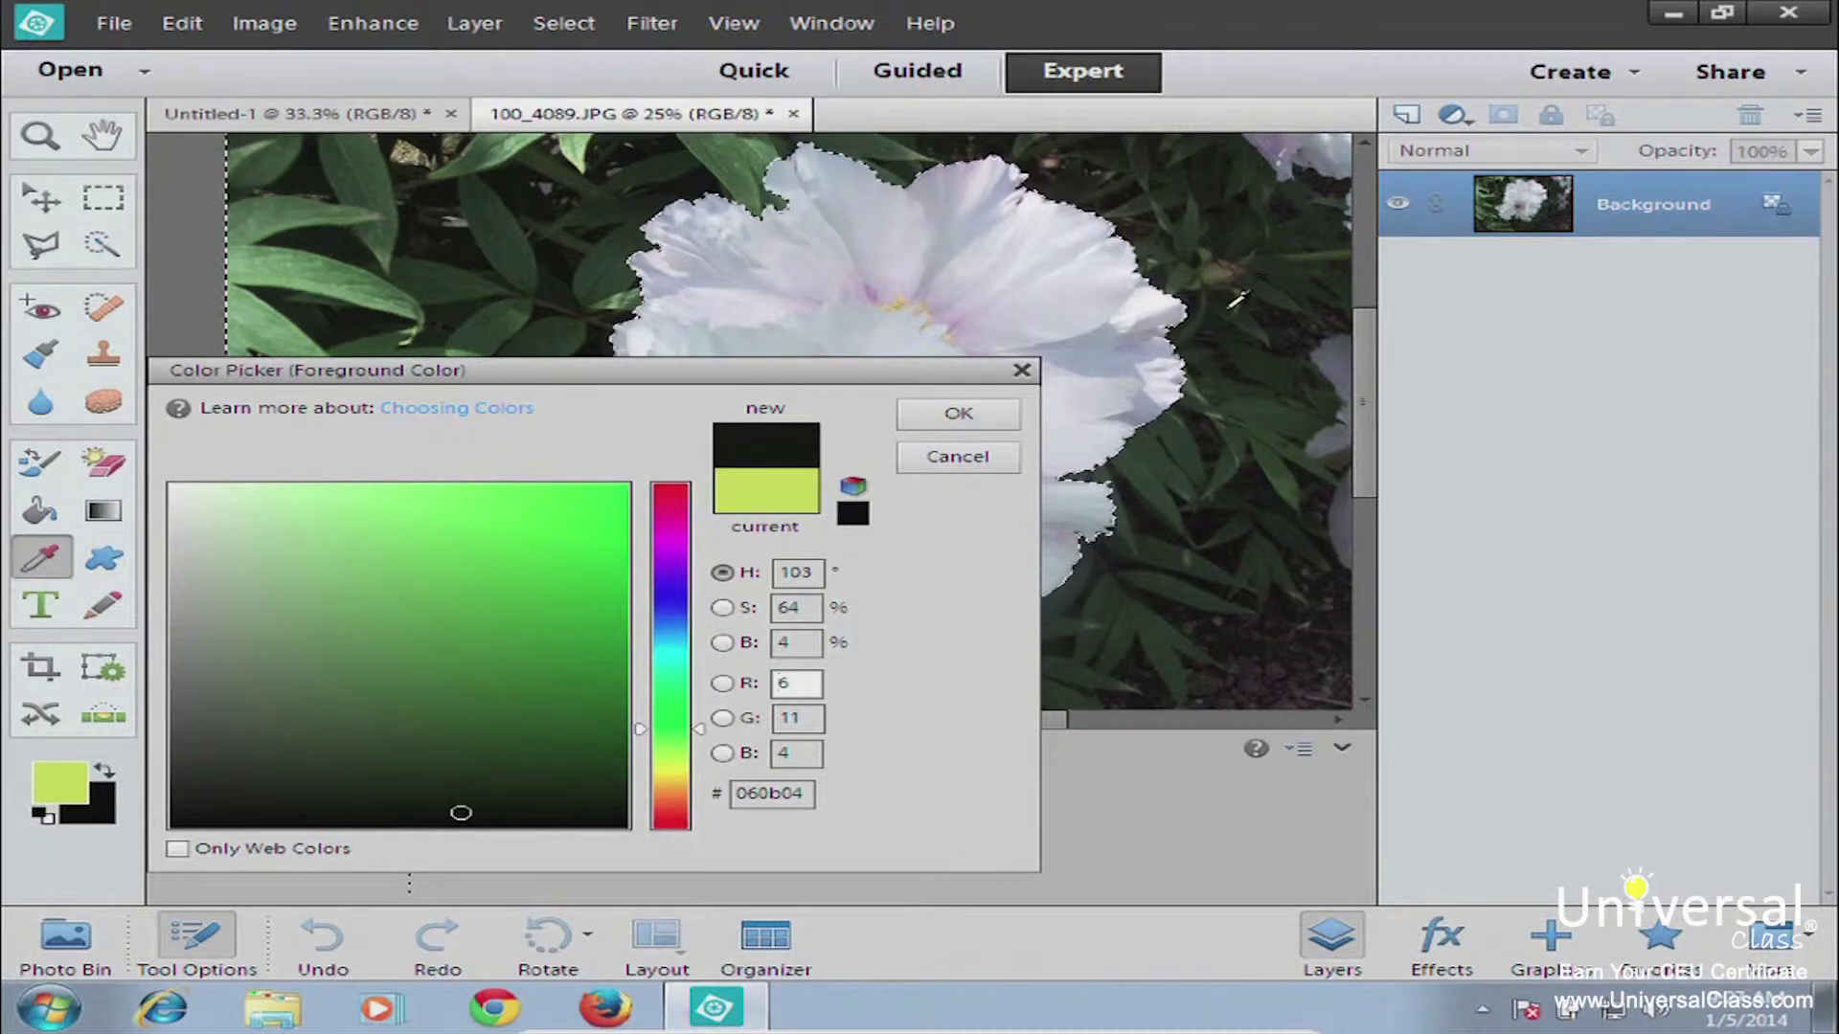
click(1229, 306)
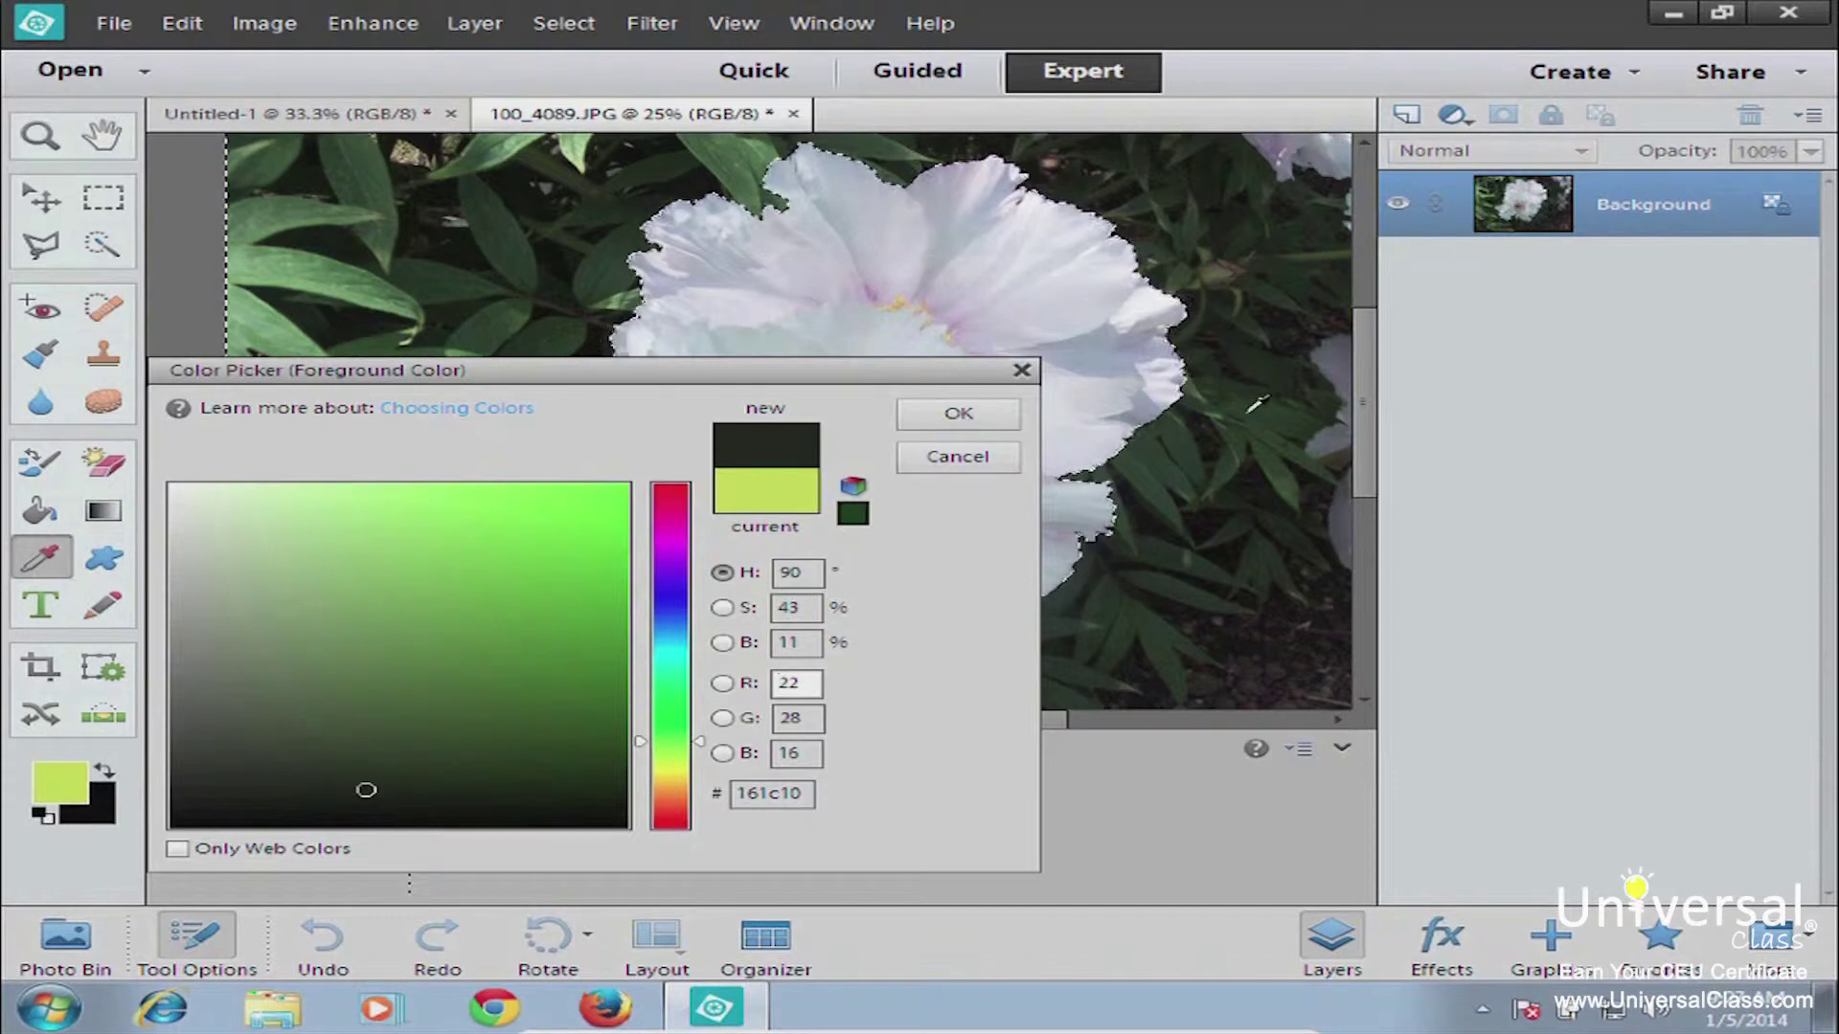
click(1255, 405)
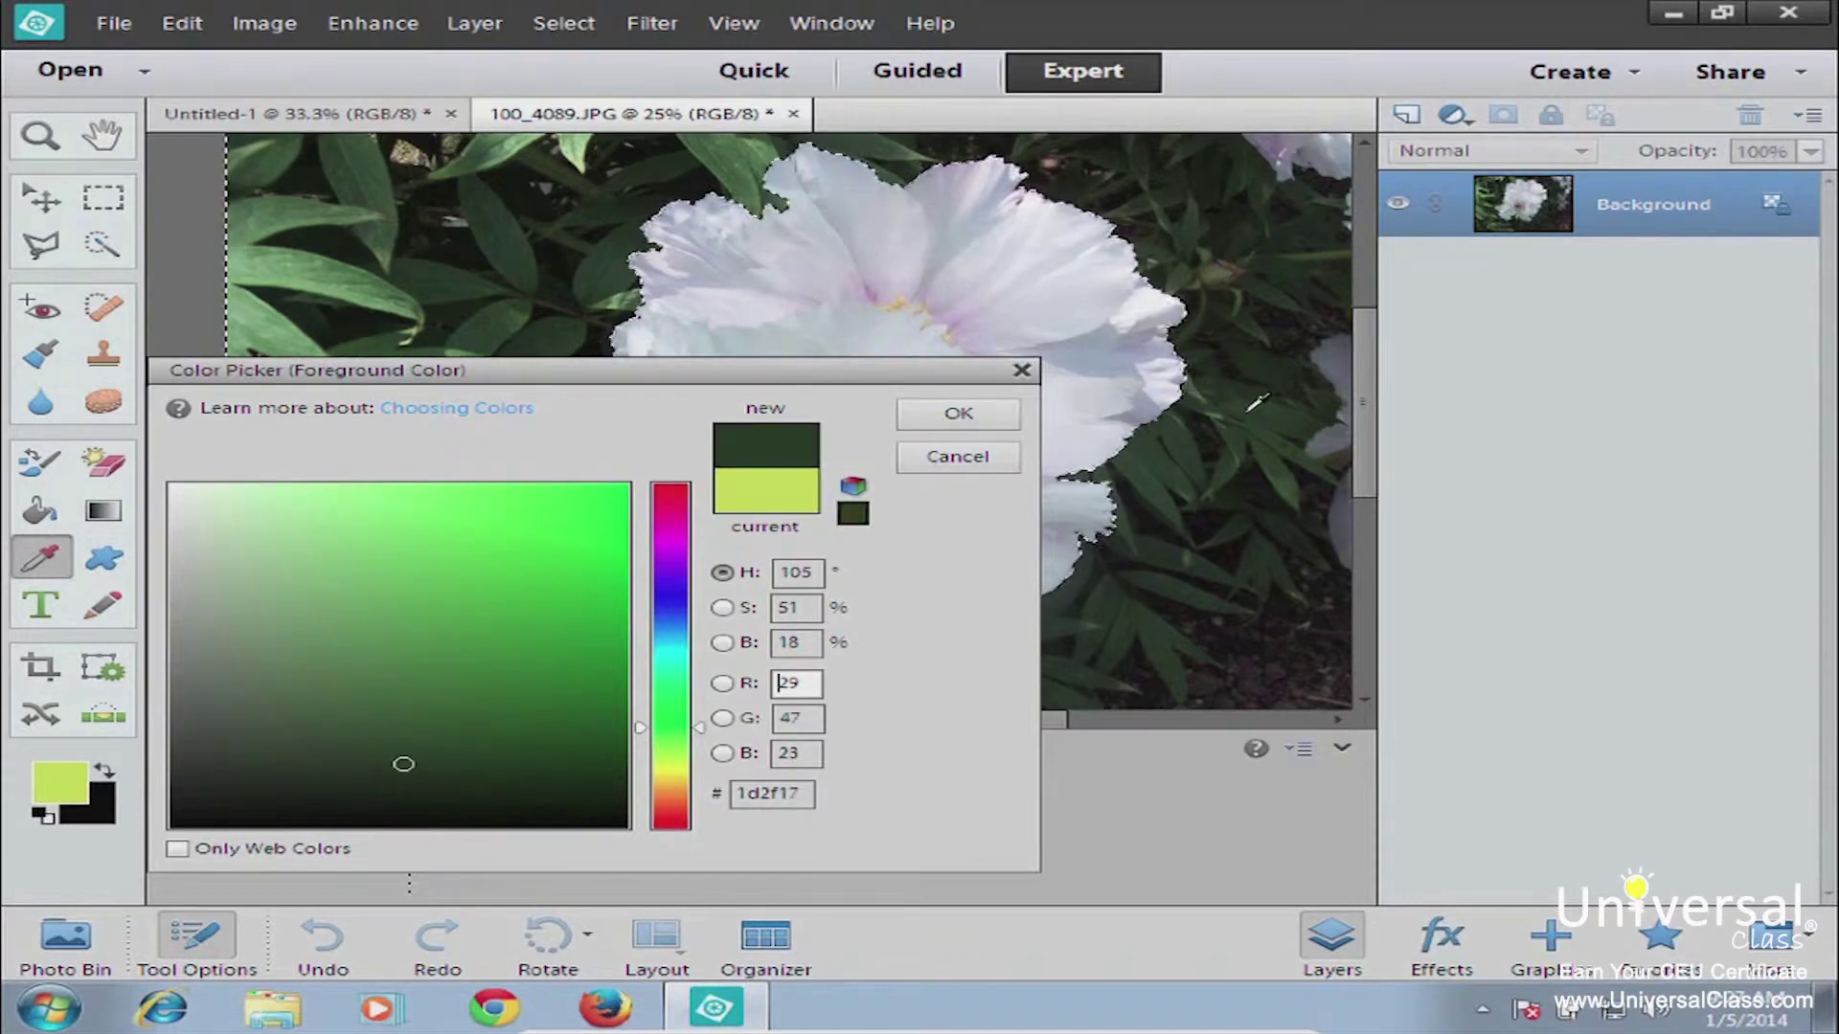
click(1286, 467)
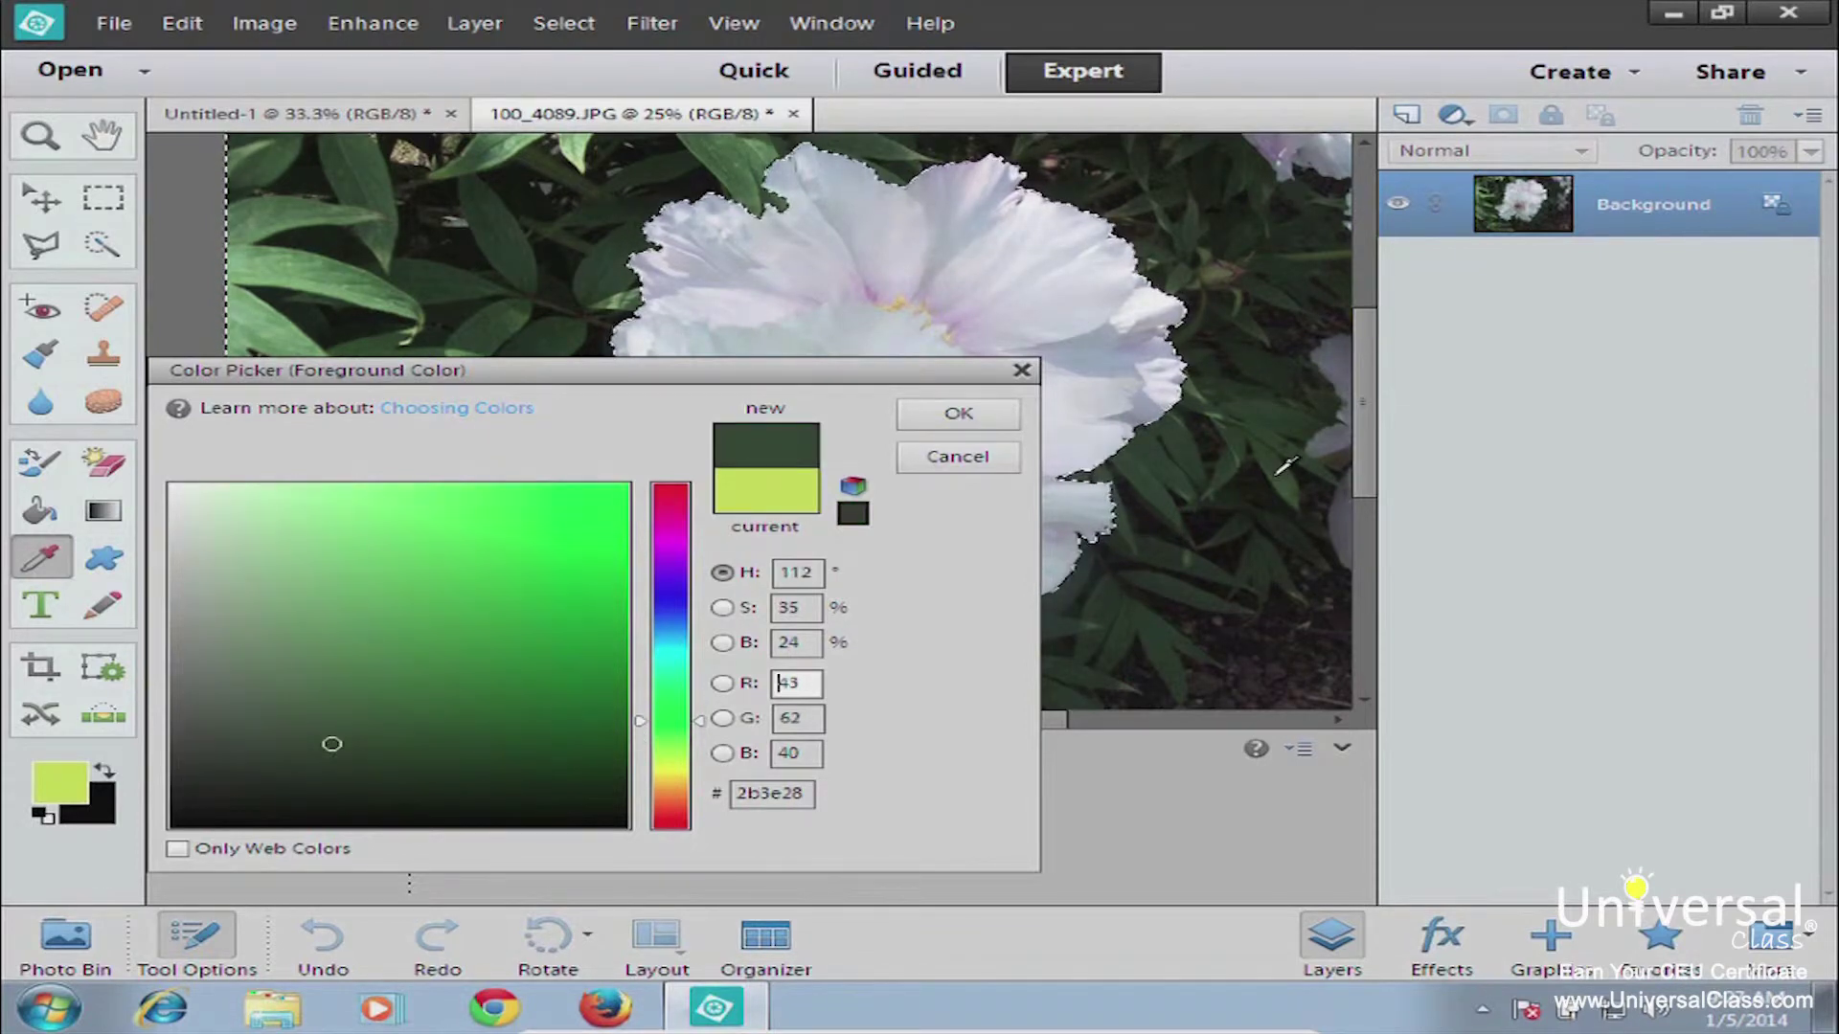
click(293, 251)
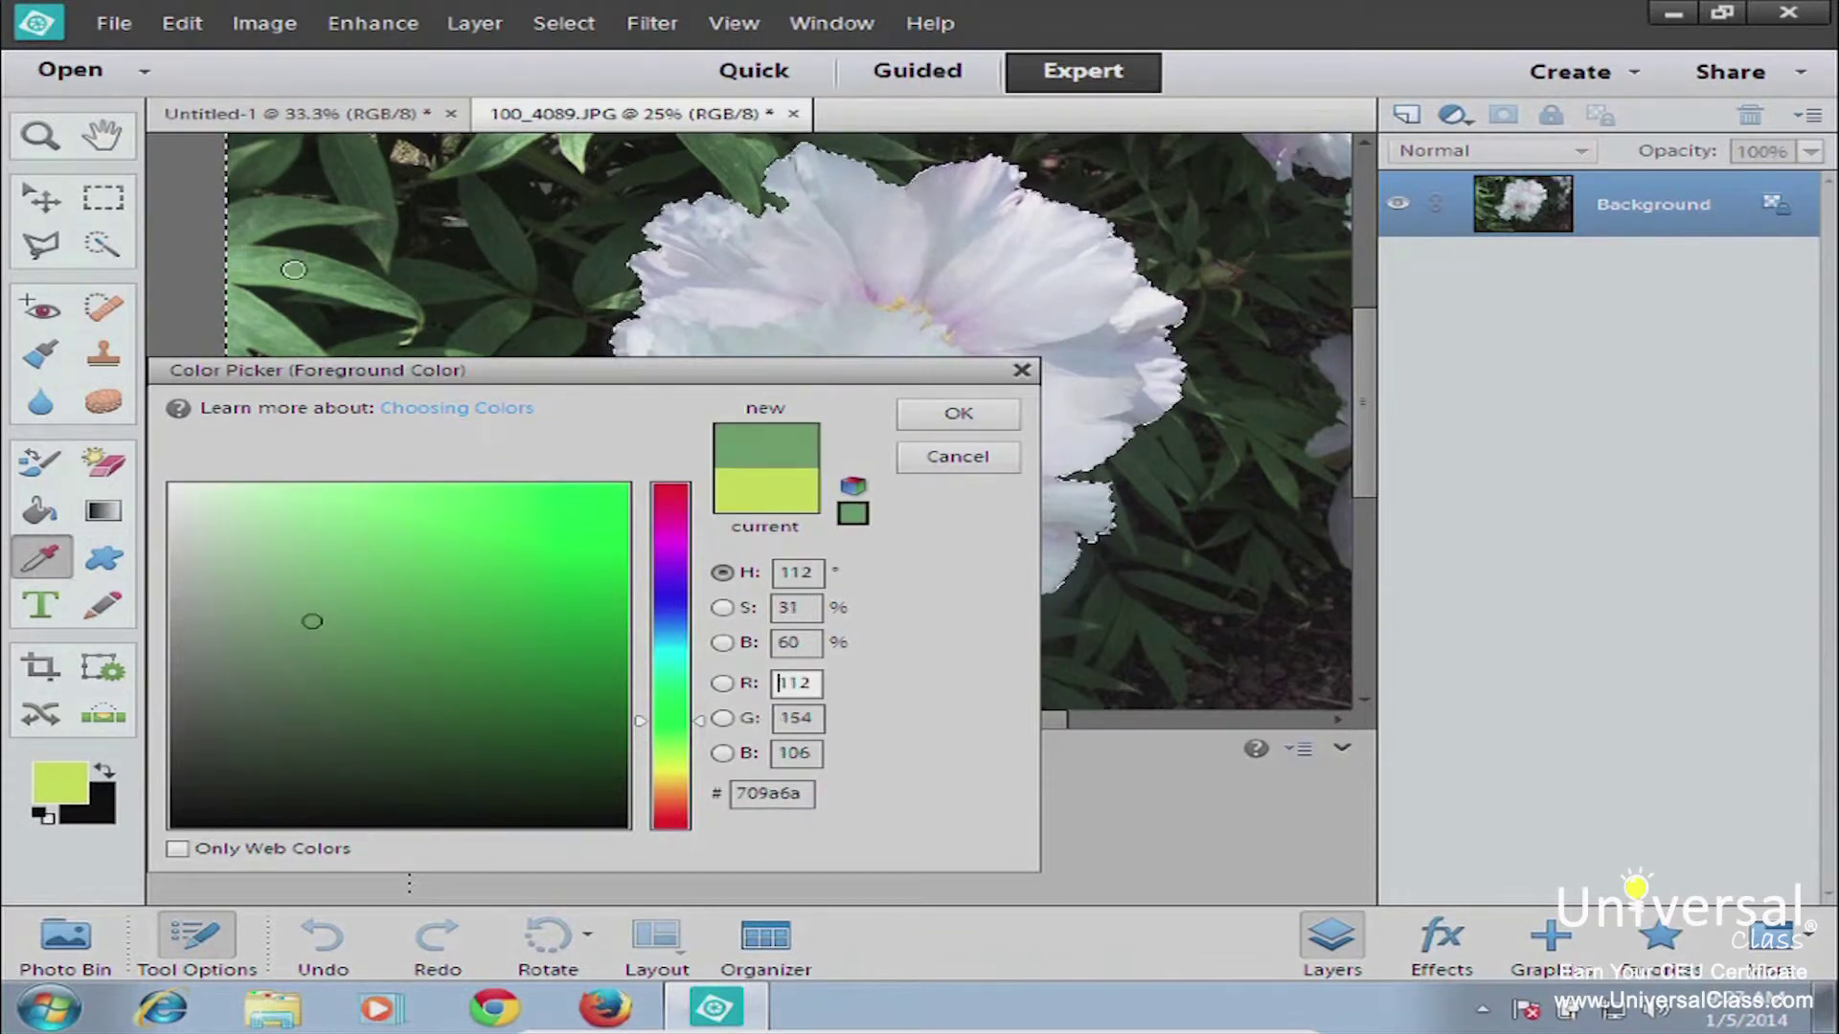
click(959, 414)
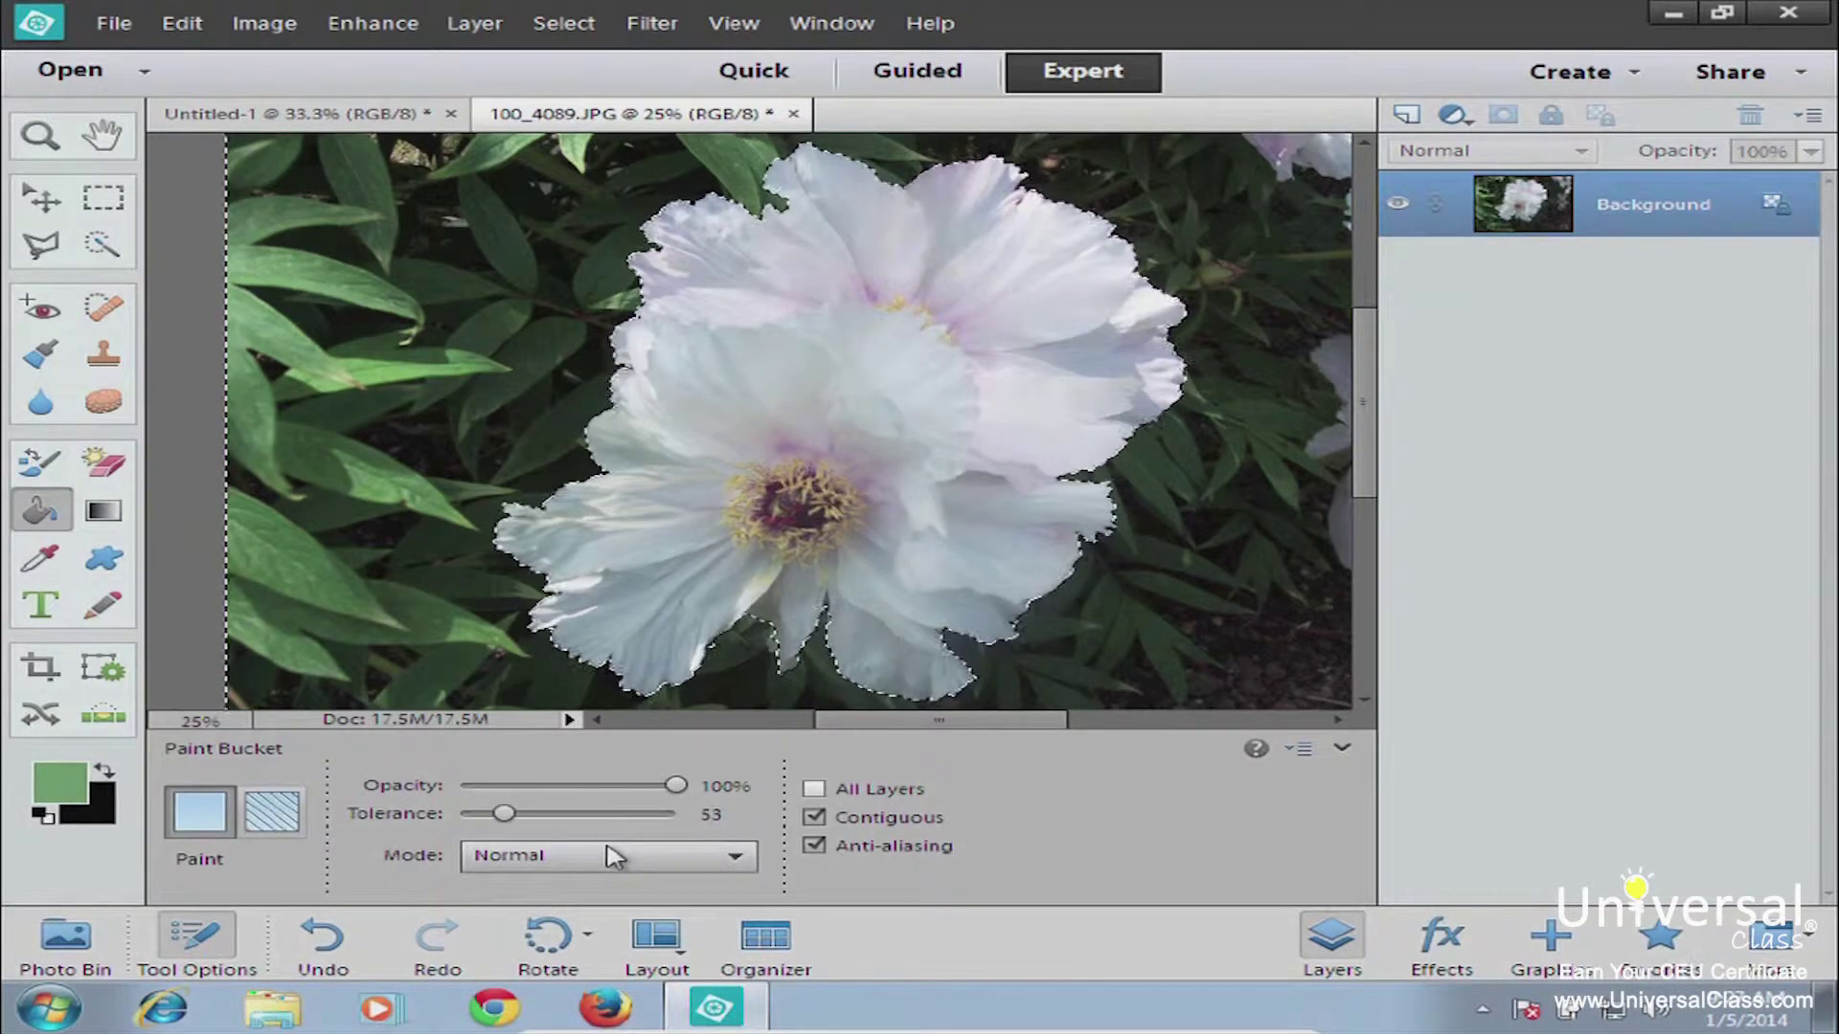
- Fill the selected background around the flowers with the foreground color at 69% opacity, tolerance 202 and Normal mode
mouse_move(609, 786)
mouse_down()
mouse_move(588, 789)
mouse_move(607, 798)
mouse_up()
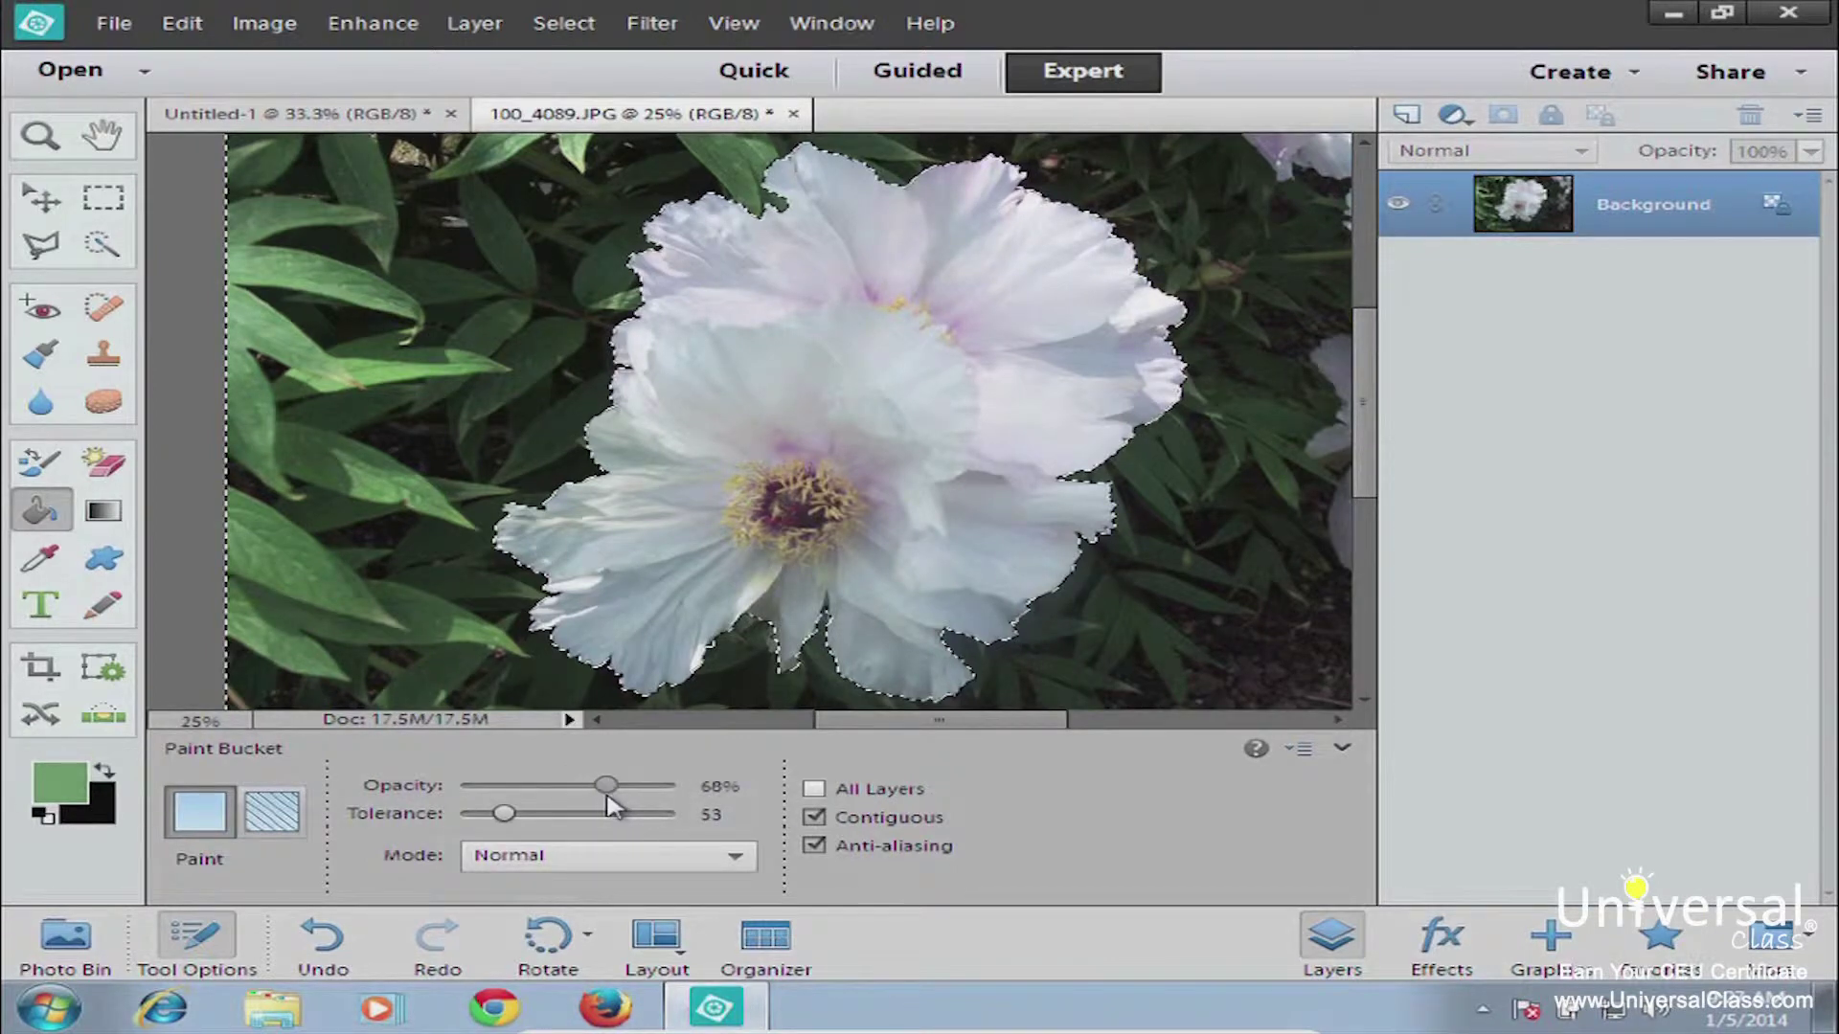
drag(505, 815, 637, 836)
click(635, 855)
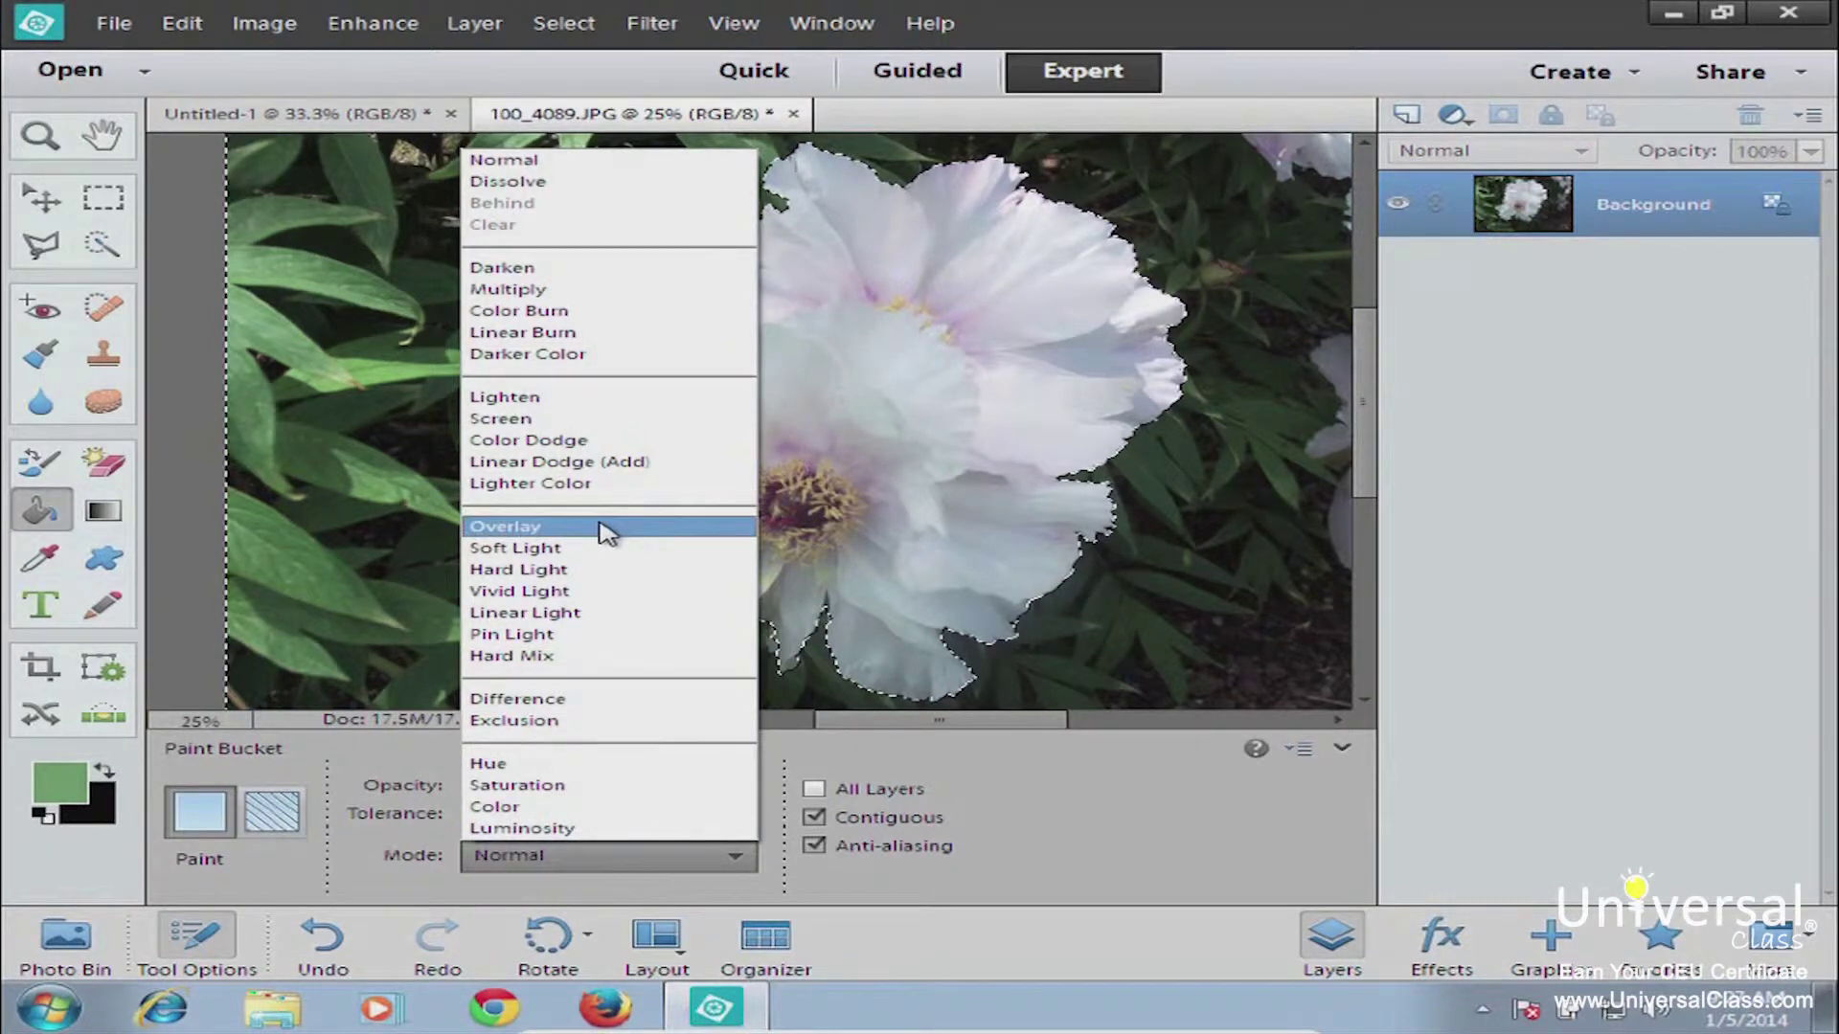
click(555, 164)
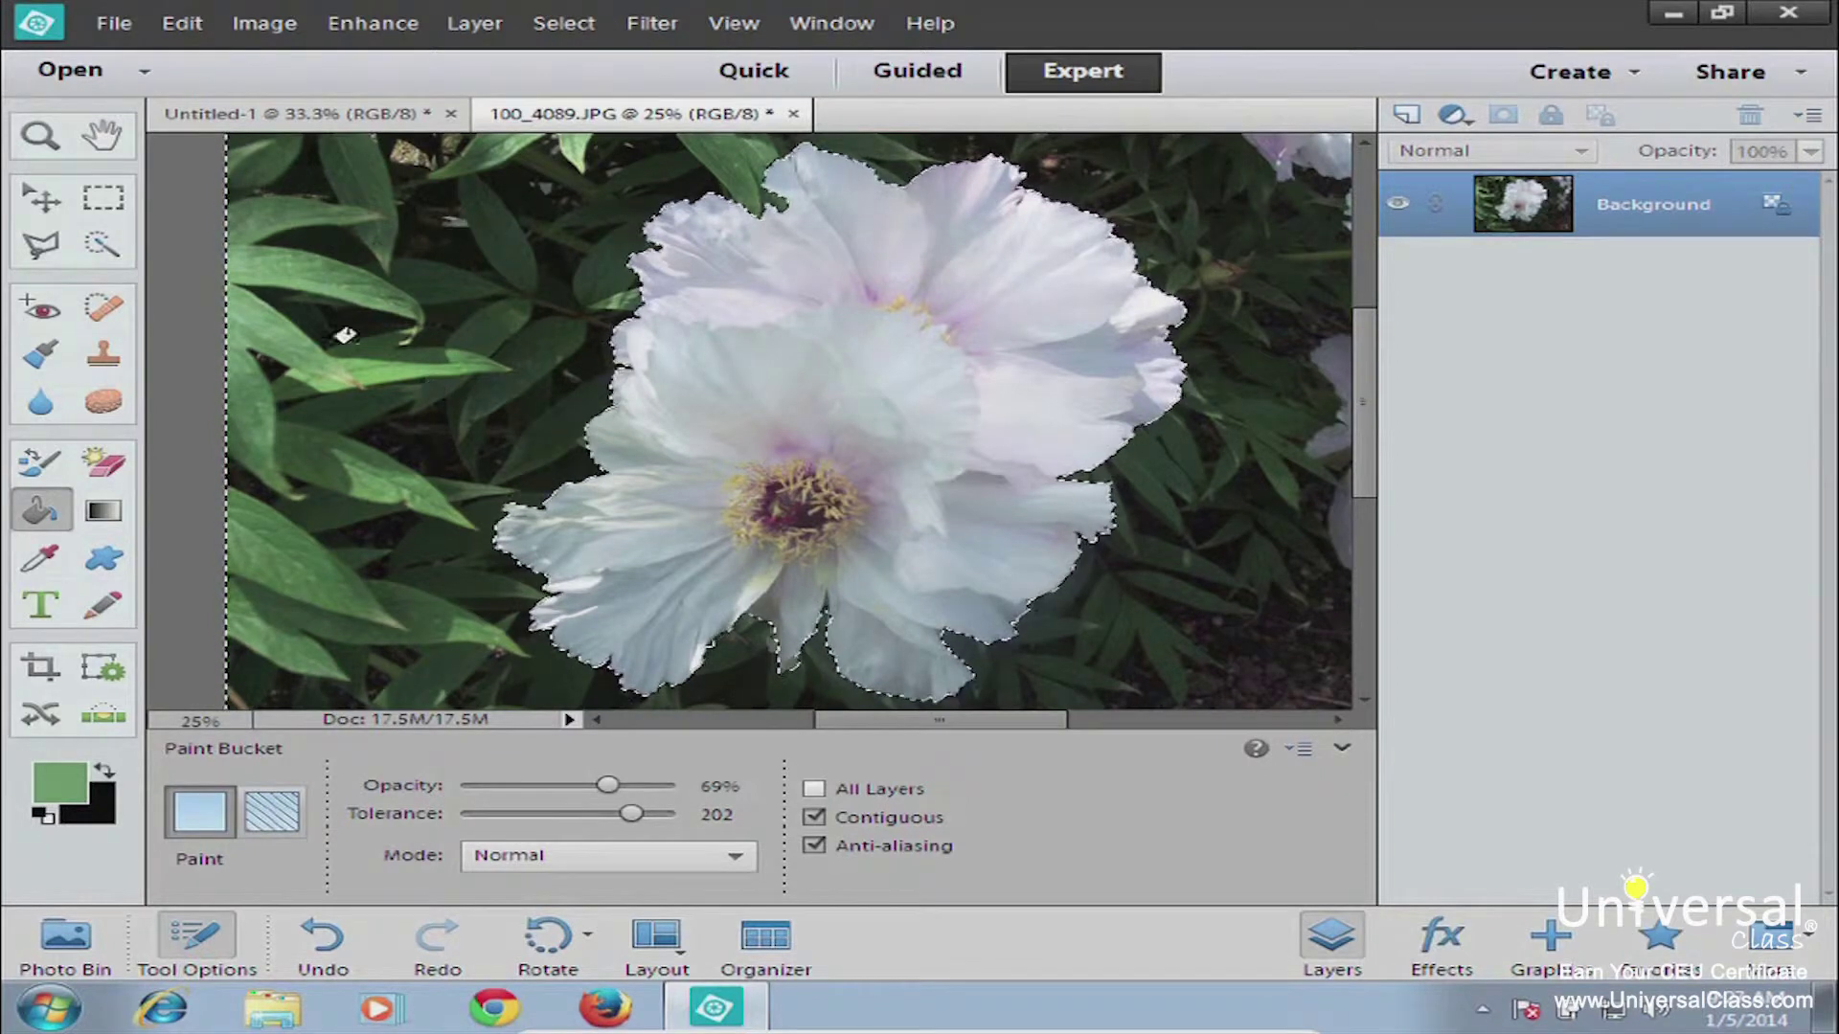
click(493, 297)
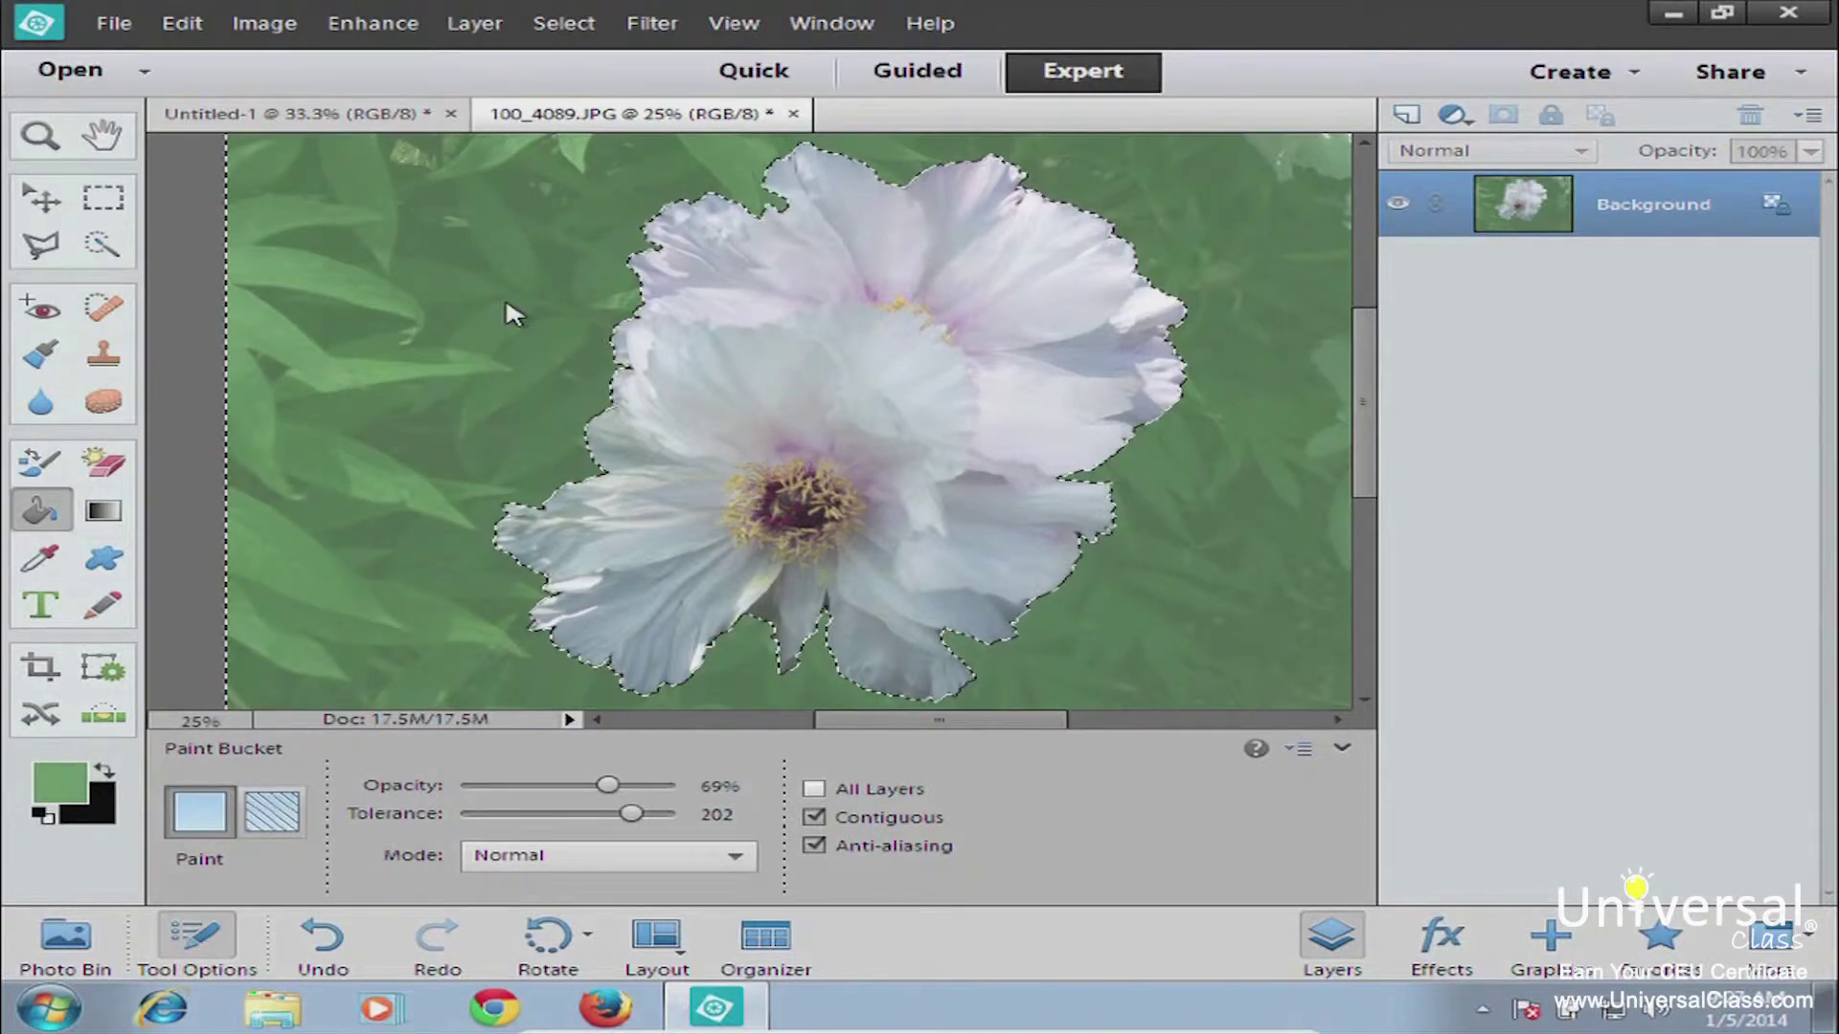
mouse_move(1365, 421)
mouse_down()
mouse_move(1367, 246)
mouse_move(1378, 494)
mouse_move(1376, 454)
mouse_up()
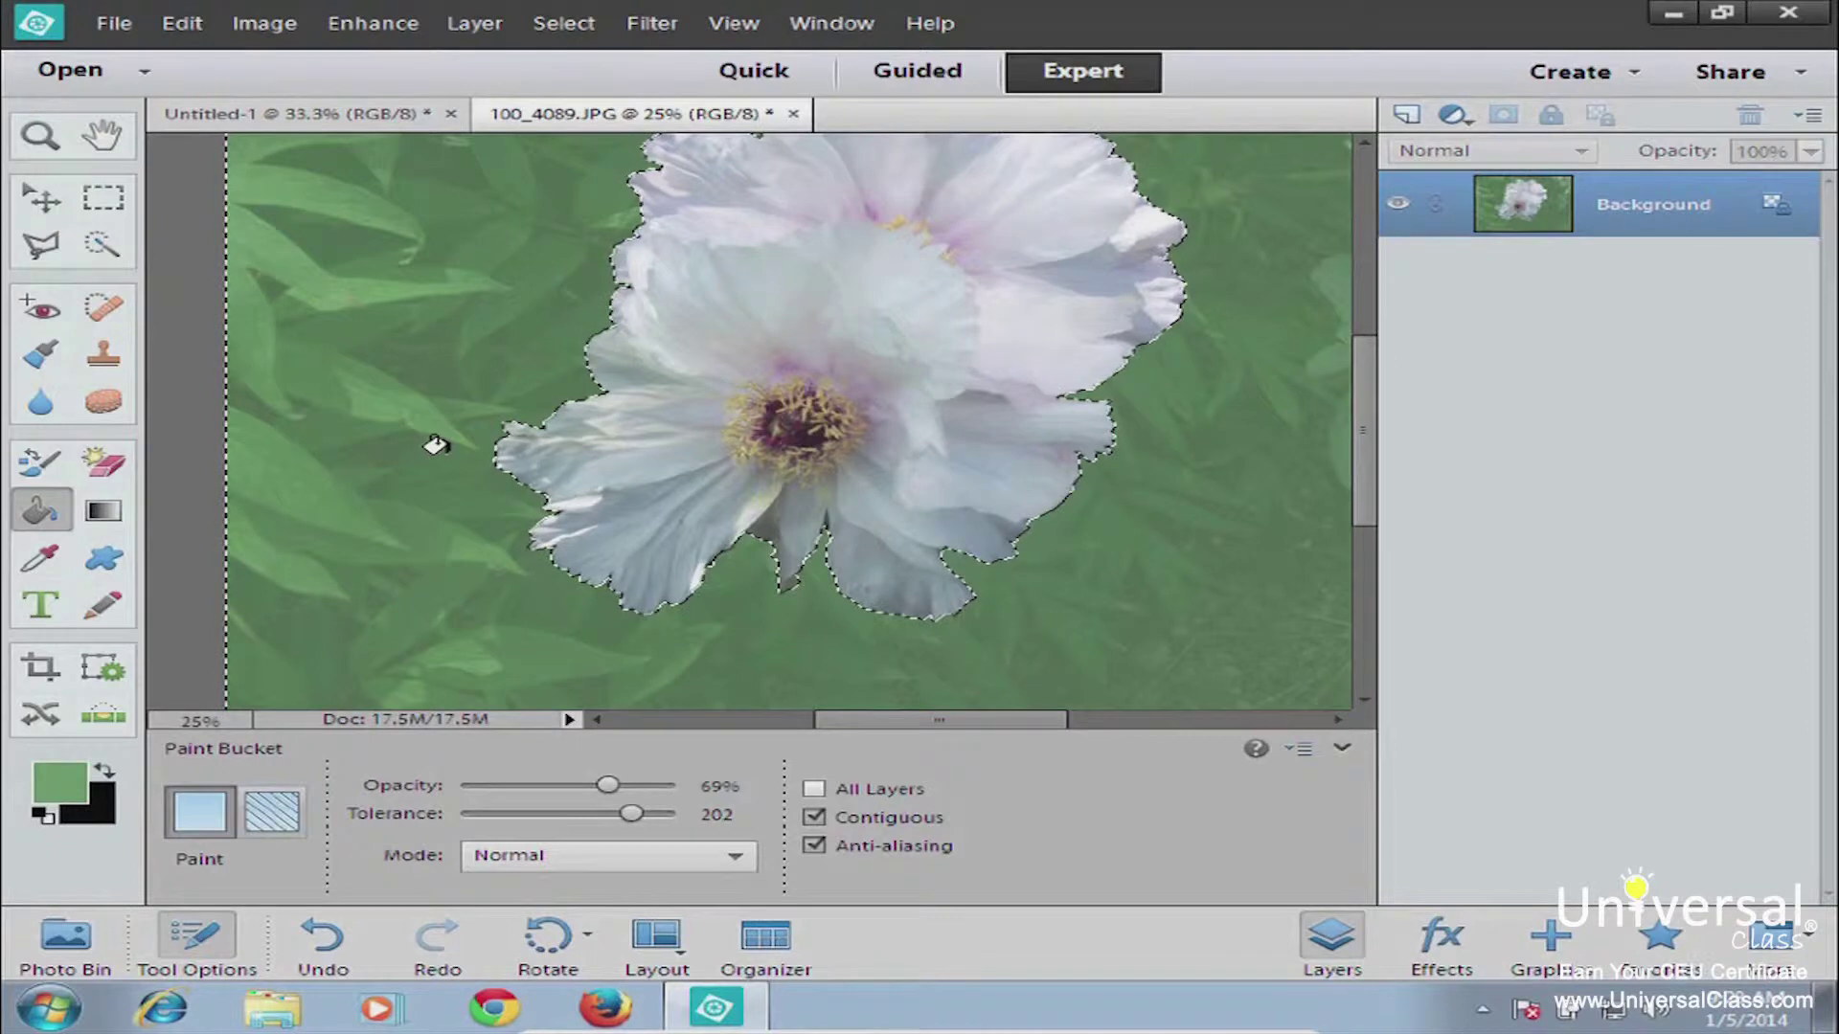
- Undo the green background fill and choose the Blue, Yellow, Blue preset for the Gradient tool
key(ctrl+z)
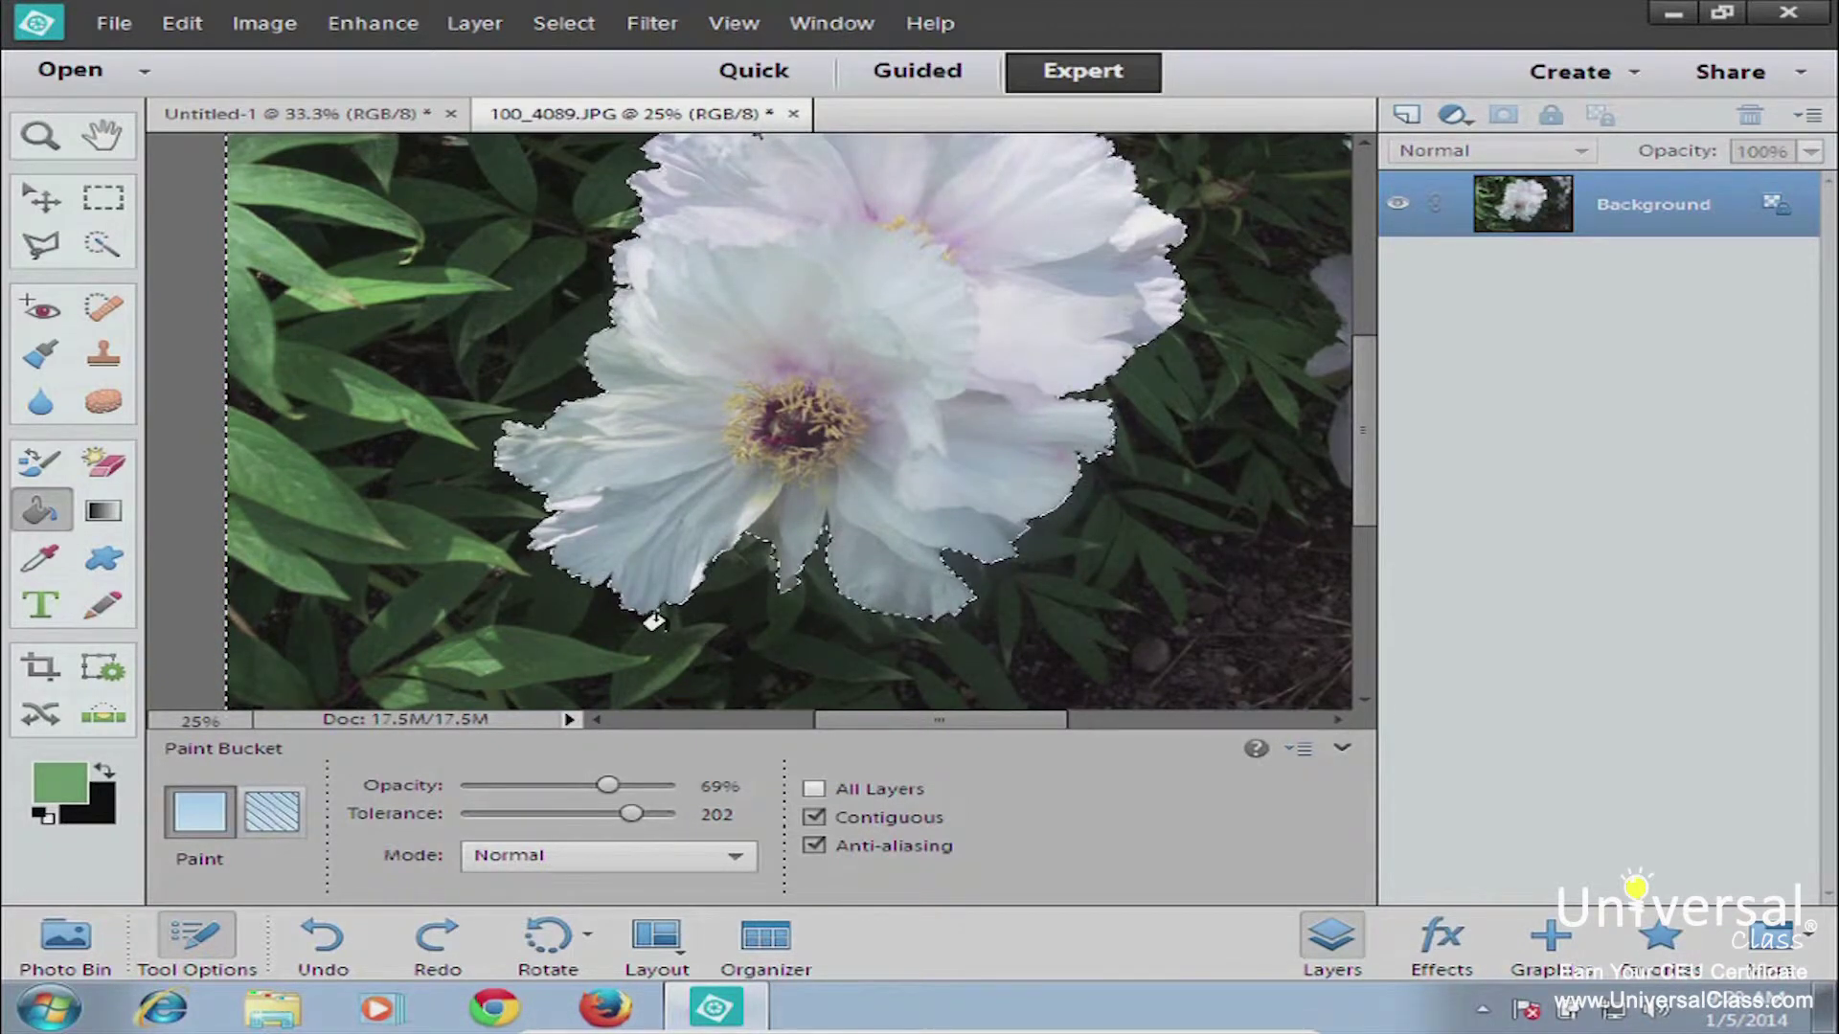
click(105, 514)
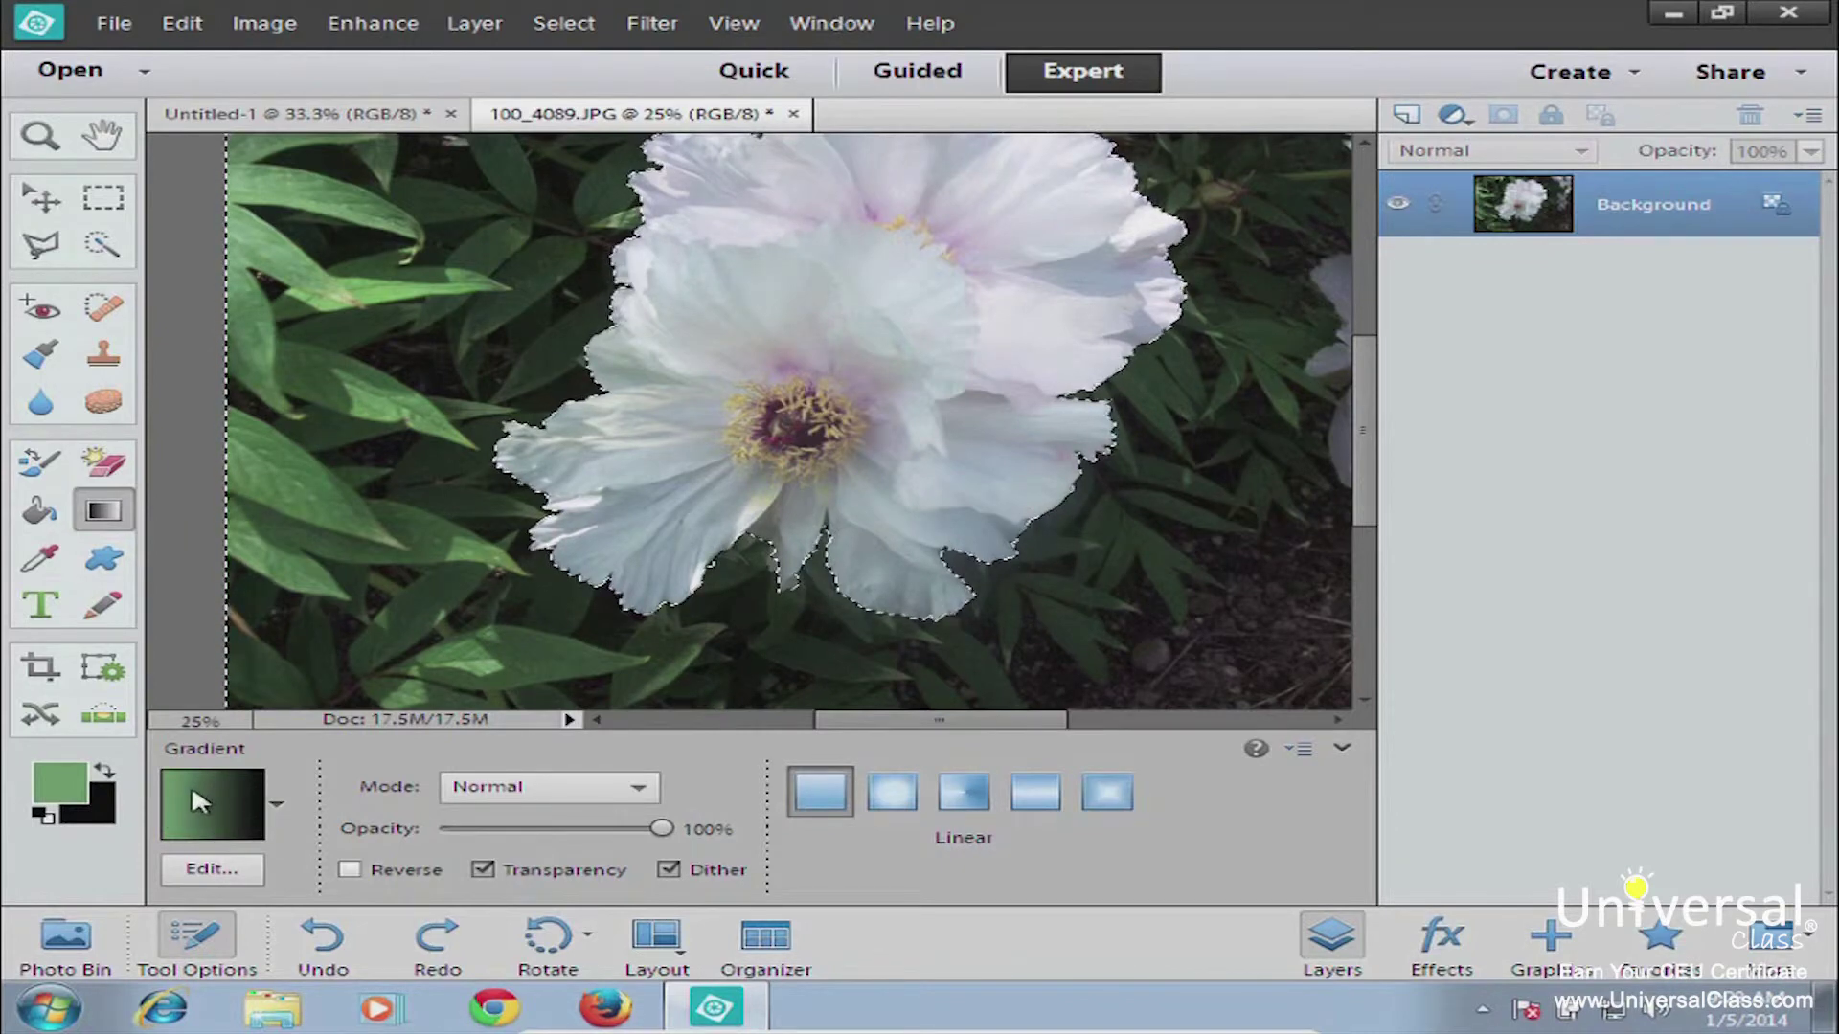
click(278, 814)
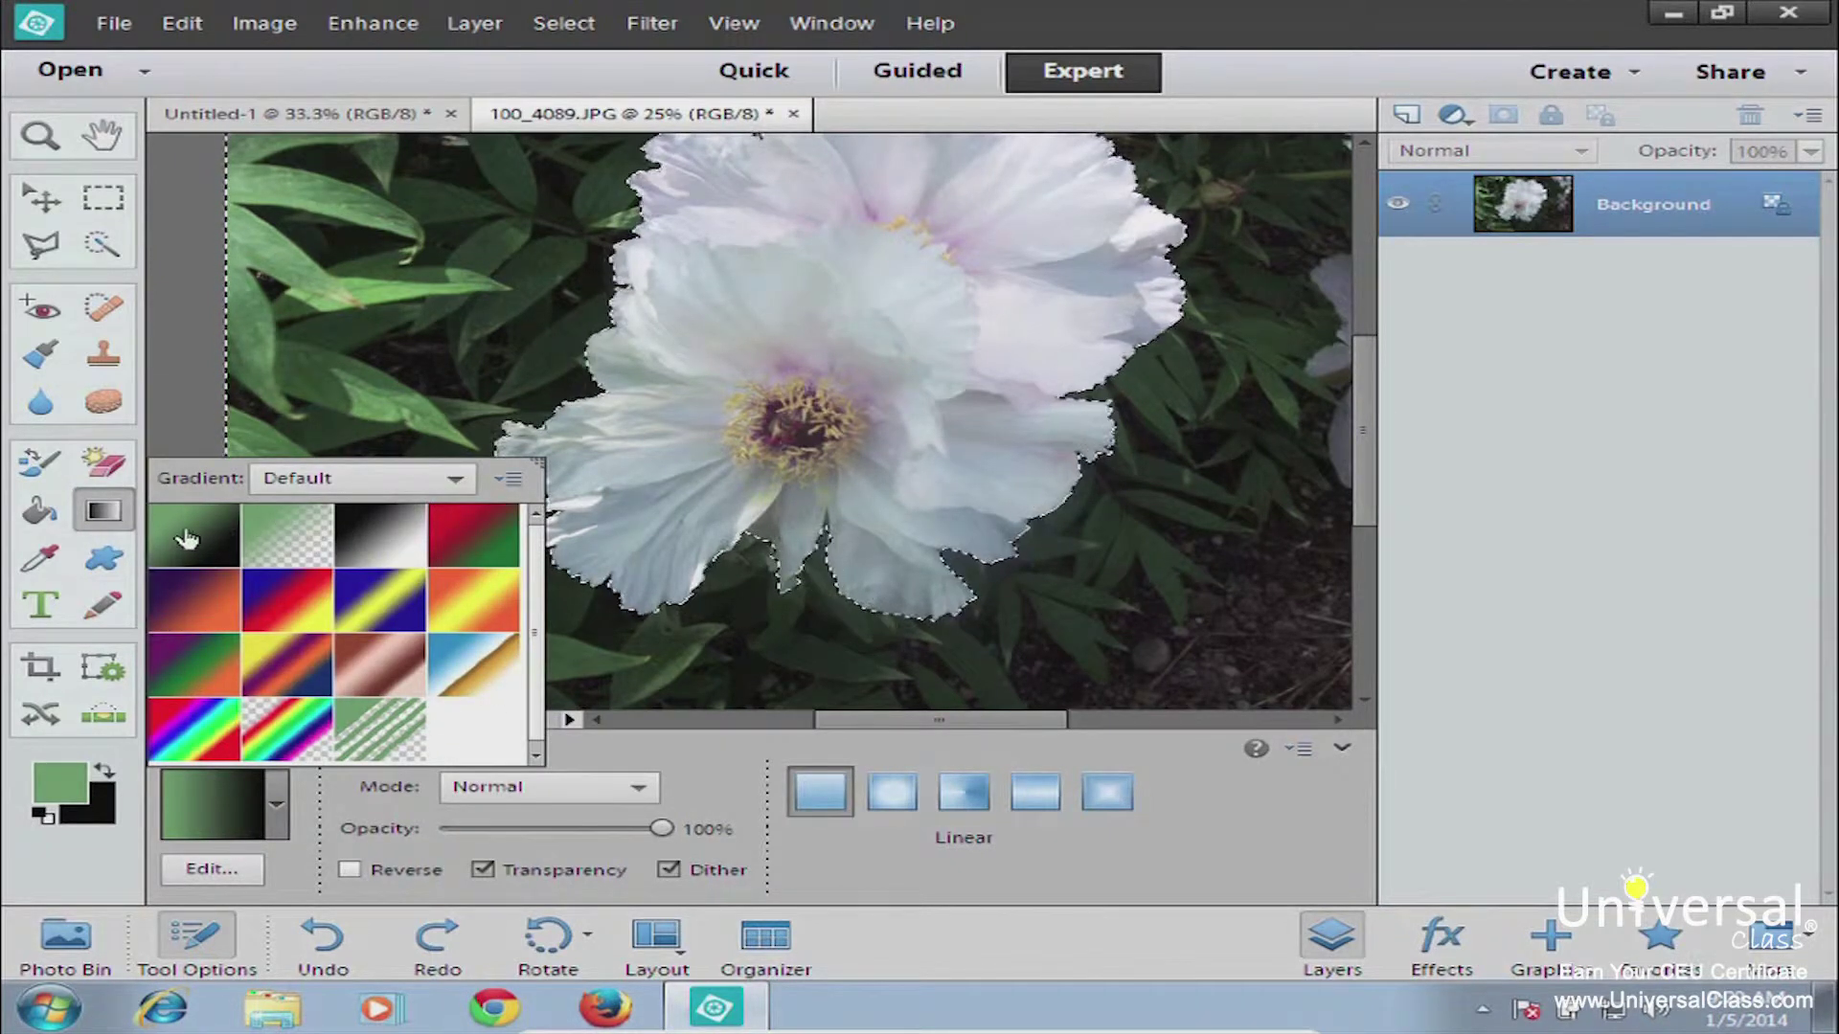
click(202, 613)
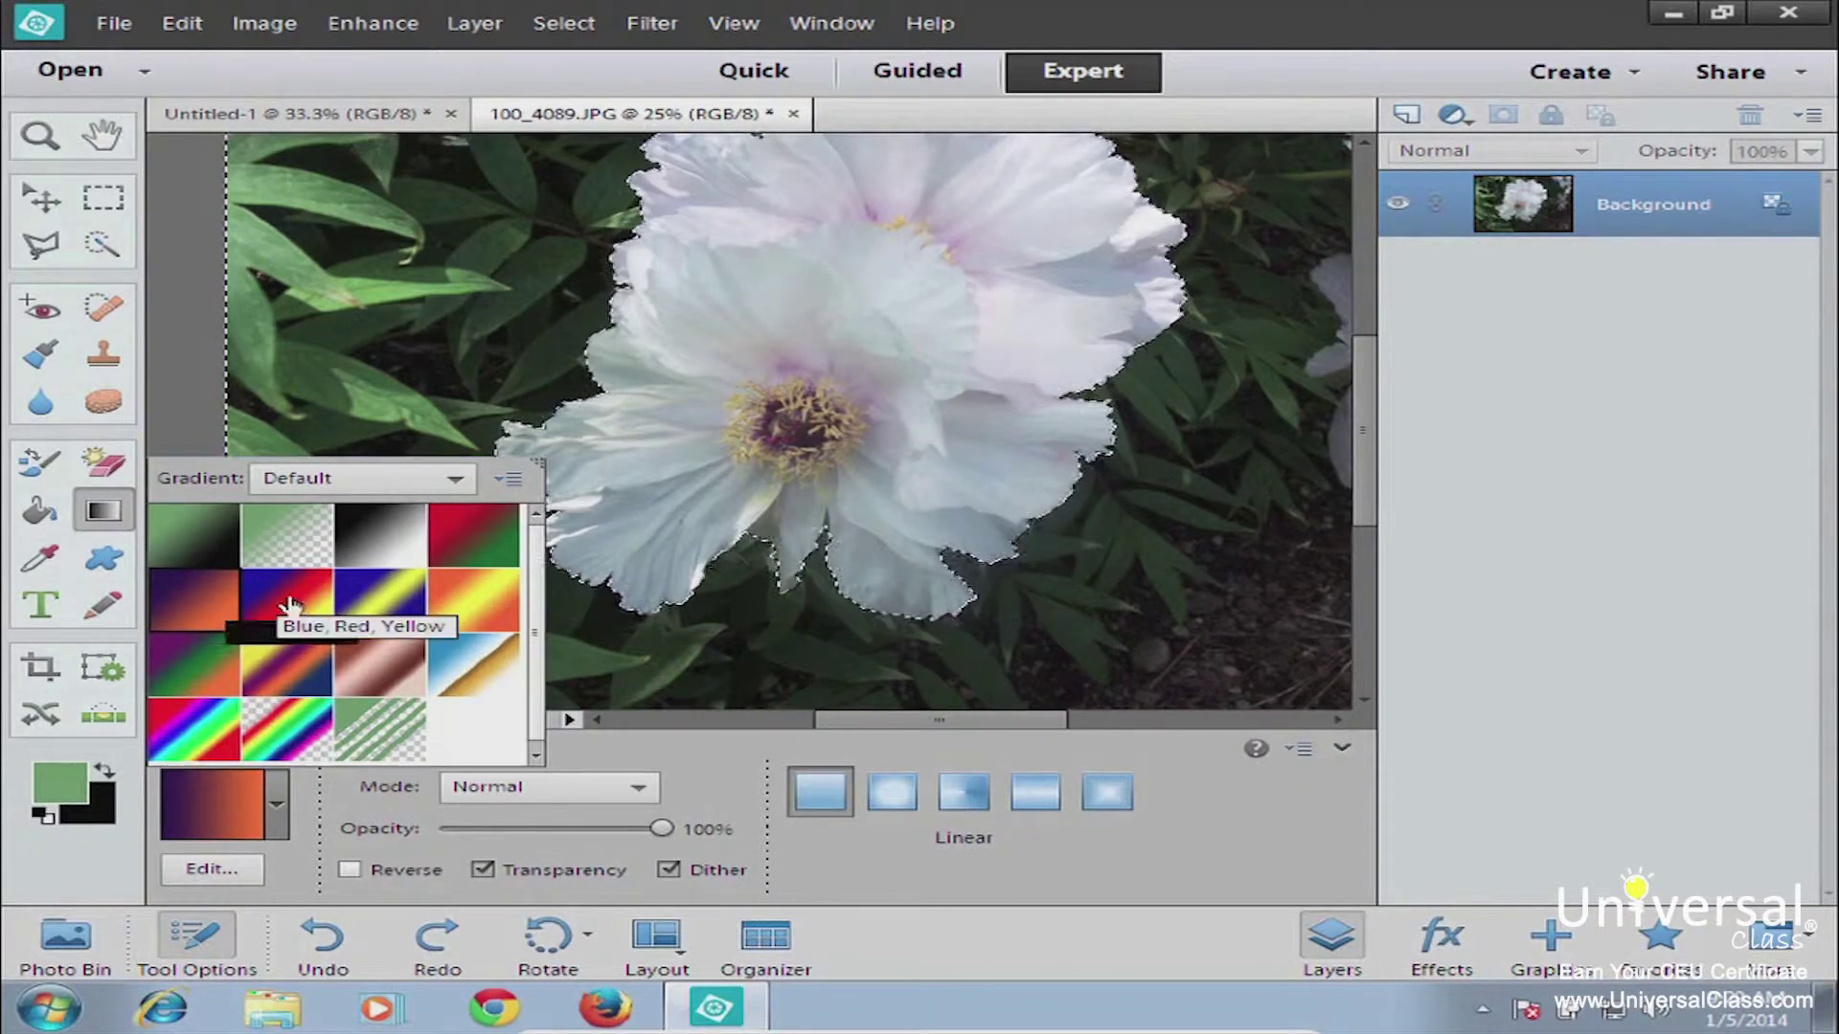
click(293, 603)
click(383, 595)
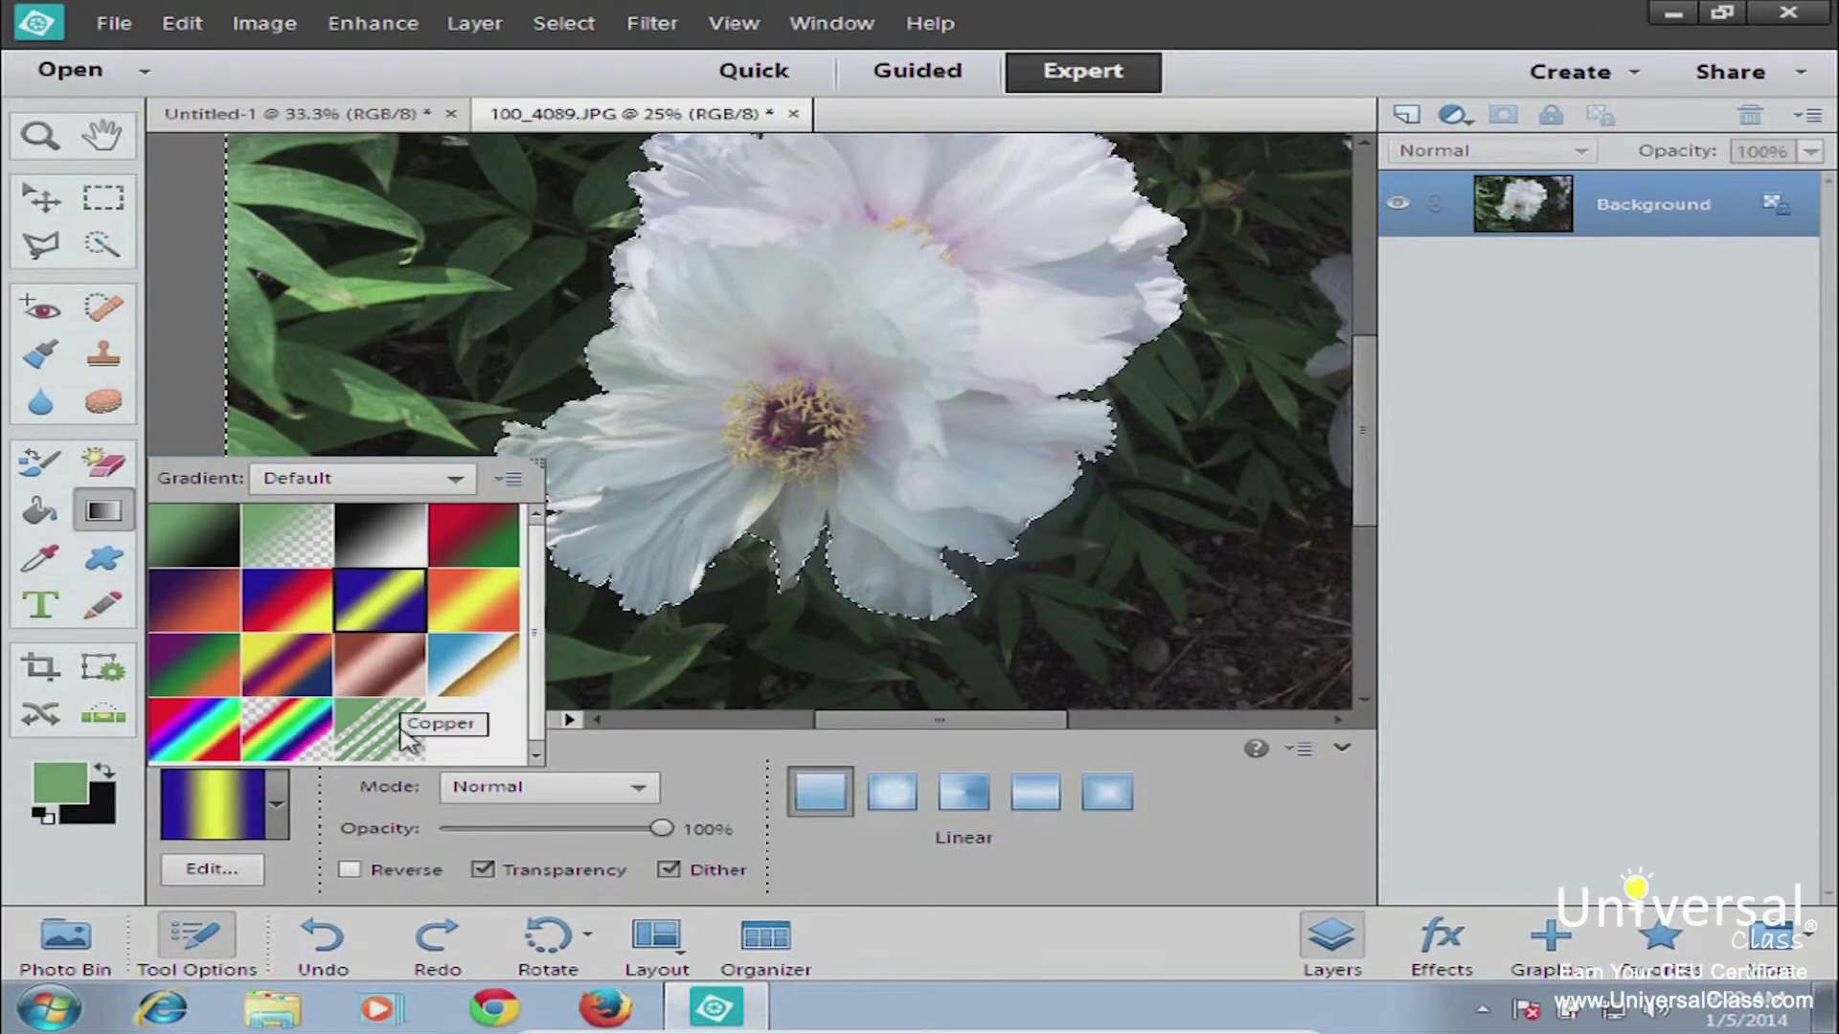
key(Escape)
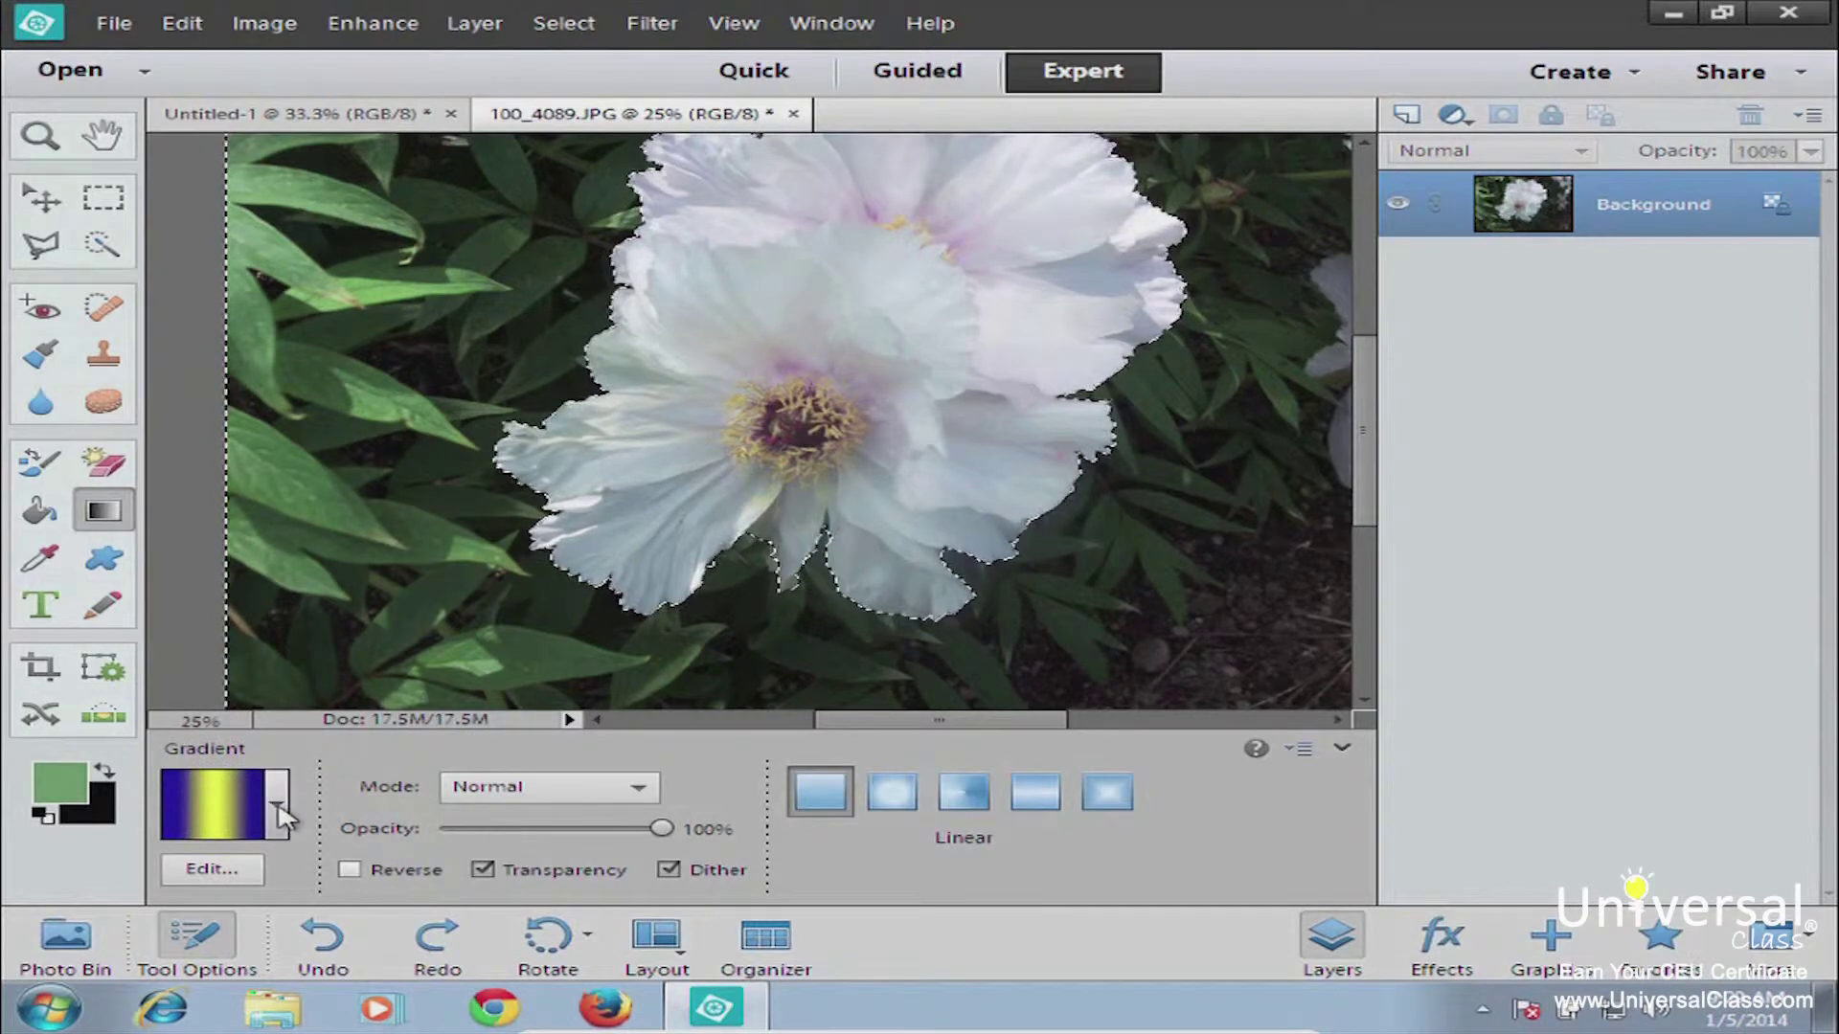
- In the Gradient Editor, change the first blue color stop, at the 10% location, to the grayish lavender 9897aa
click(216, 810)
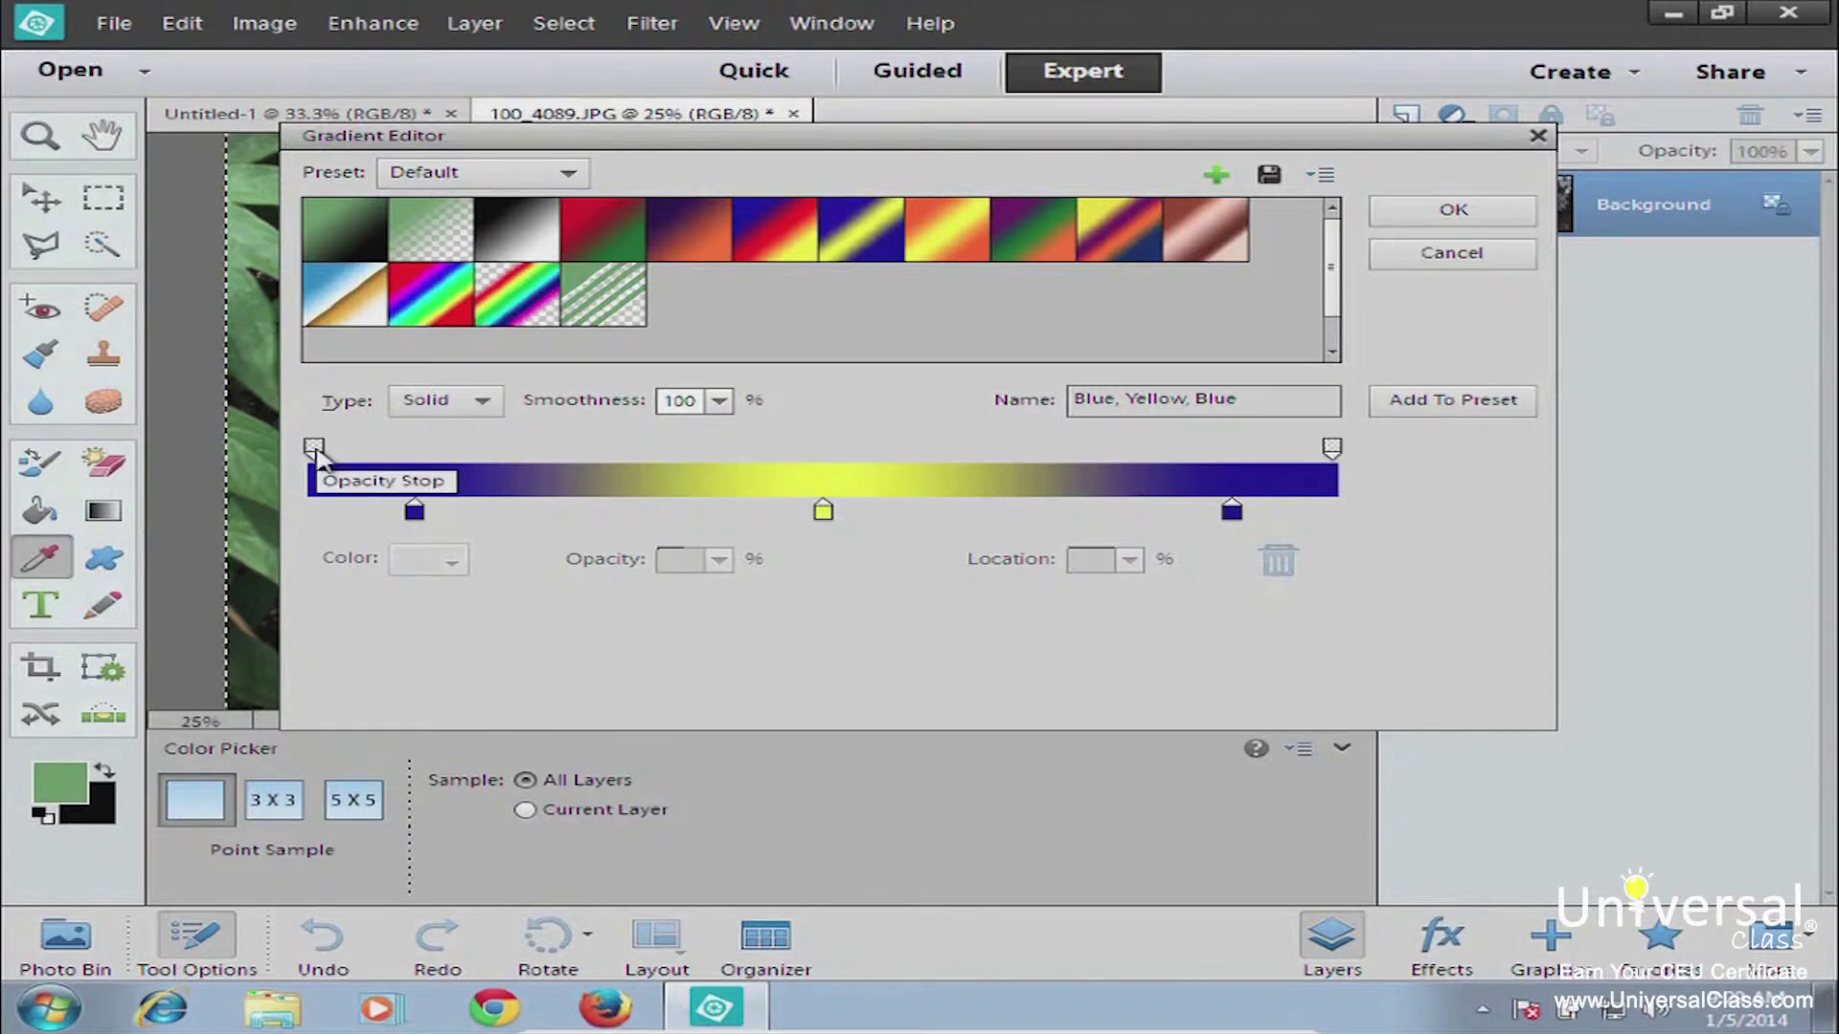
double_click(414, 512)
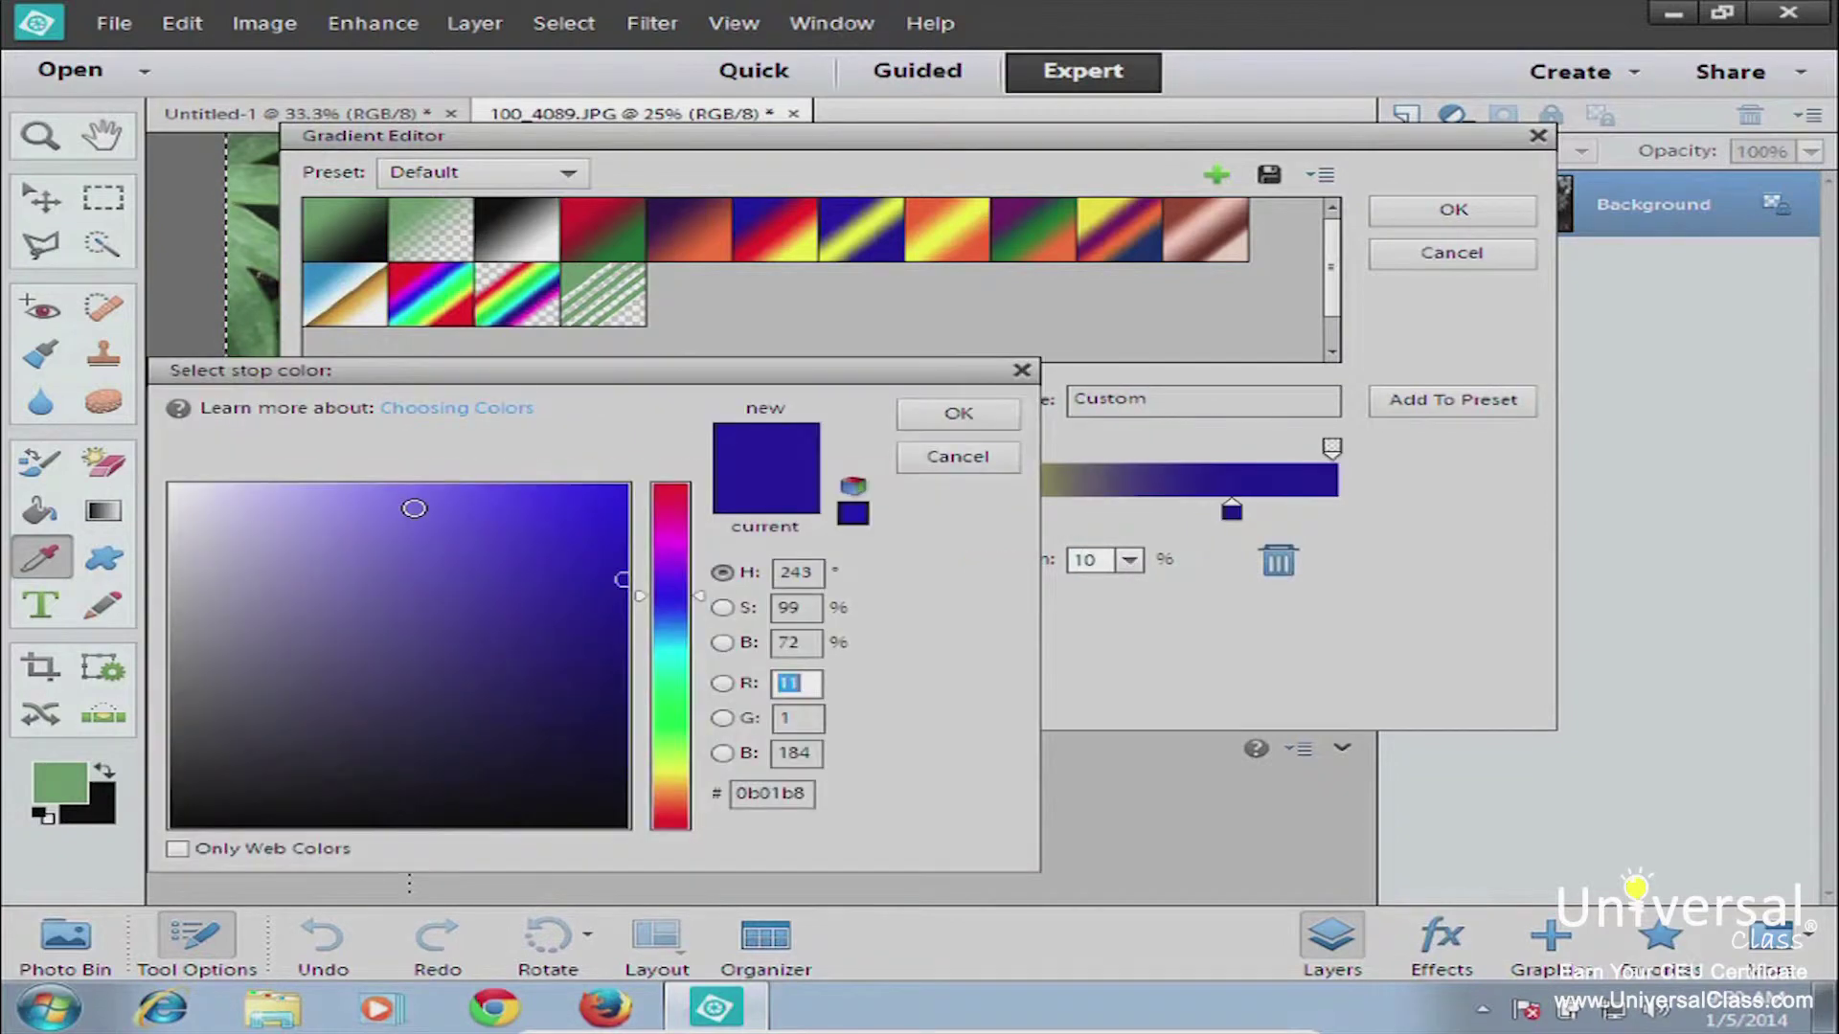
drag(512, 371, 1055, 121)
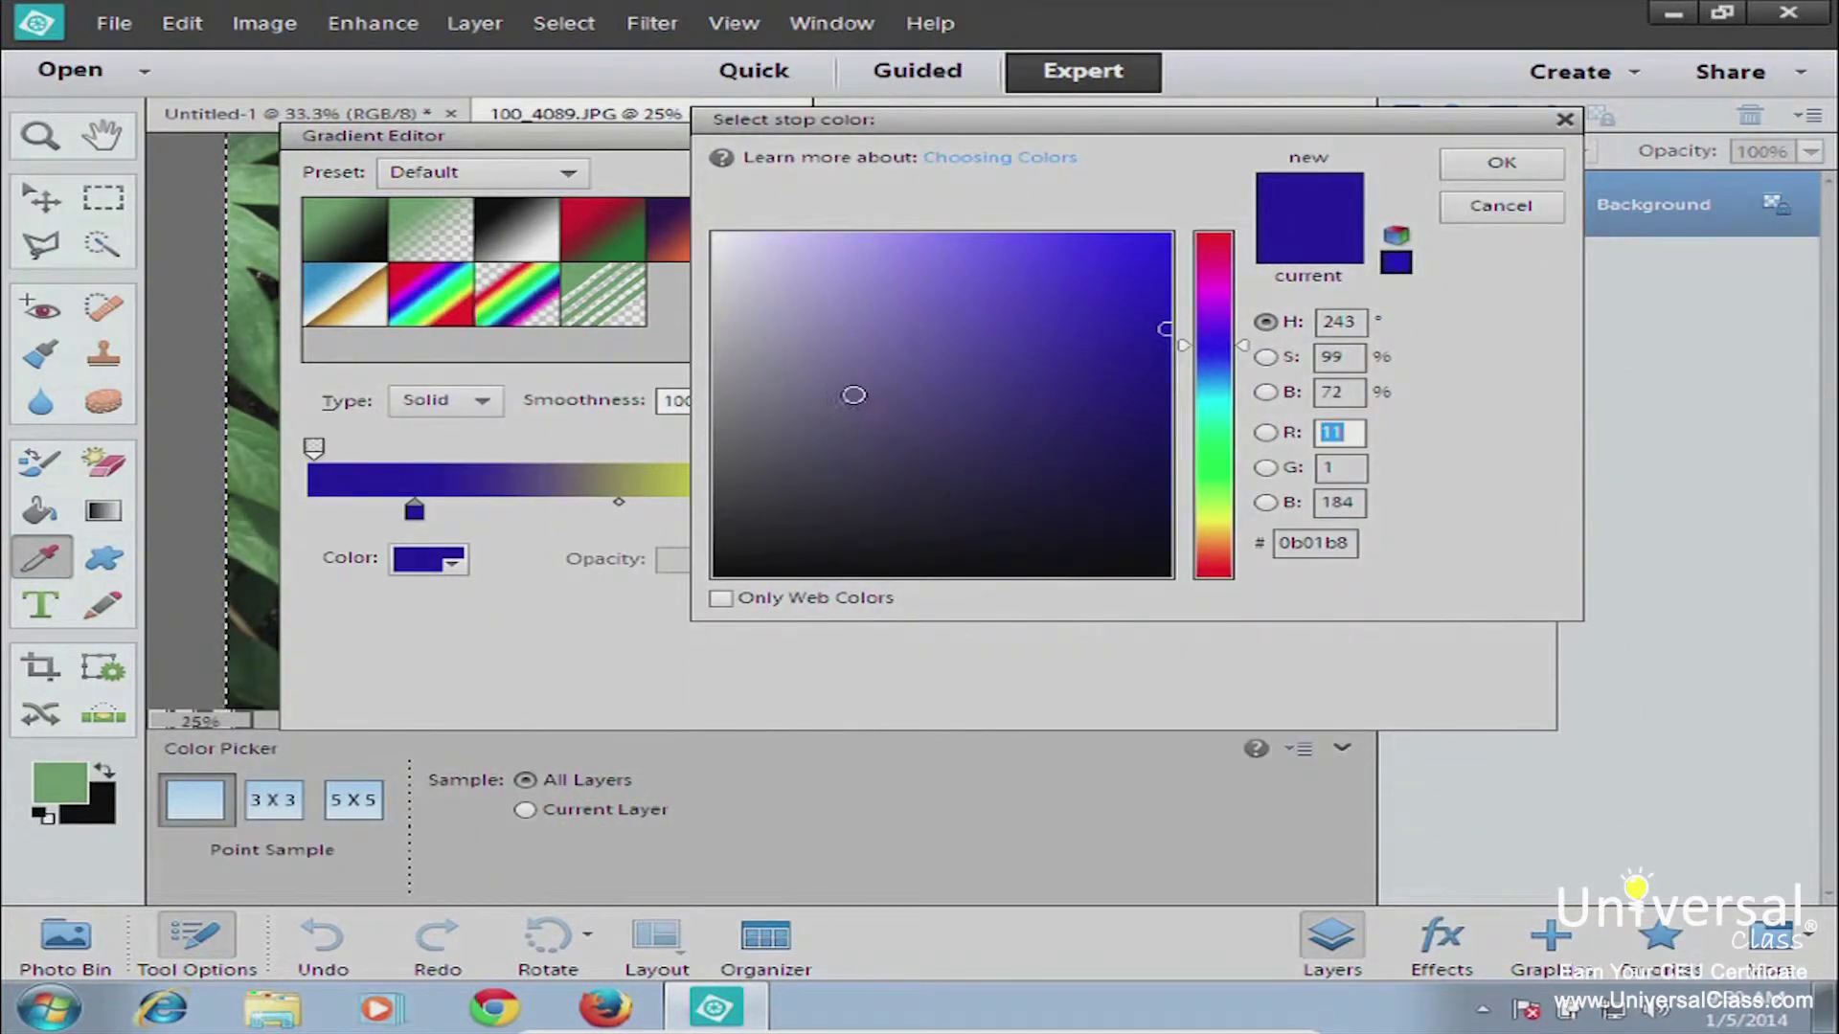
click(766, 347)
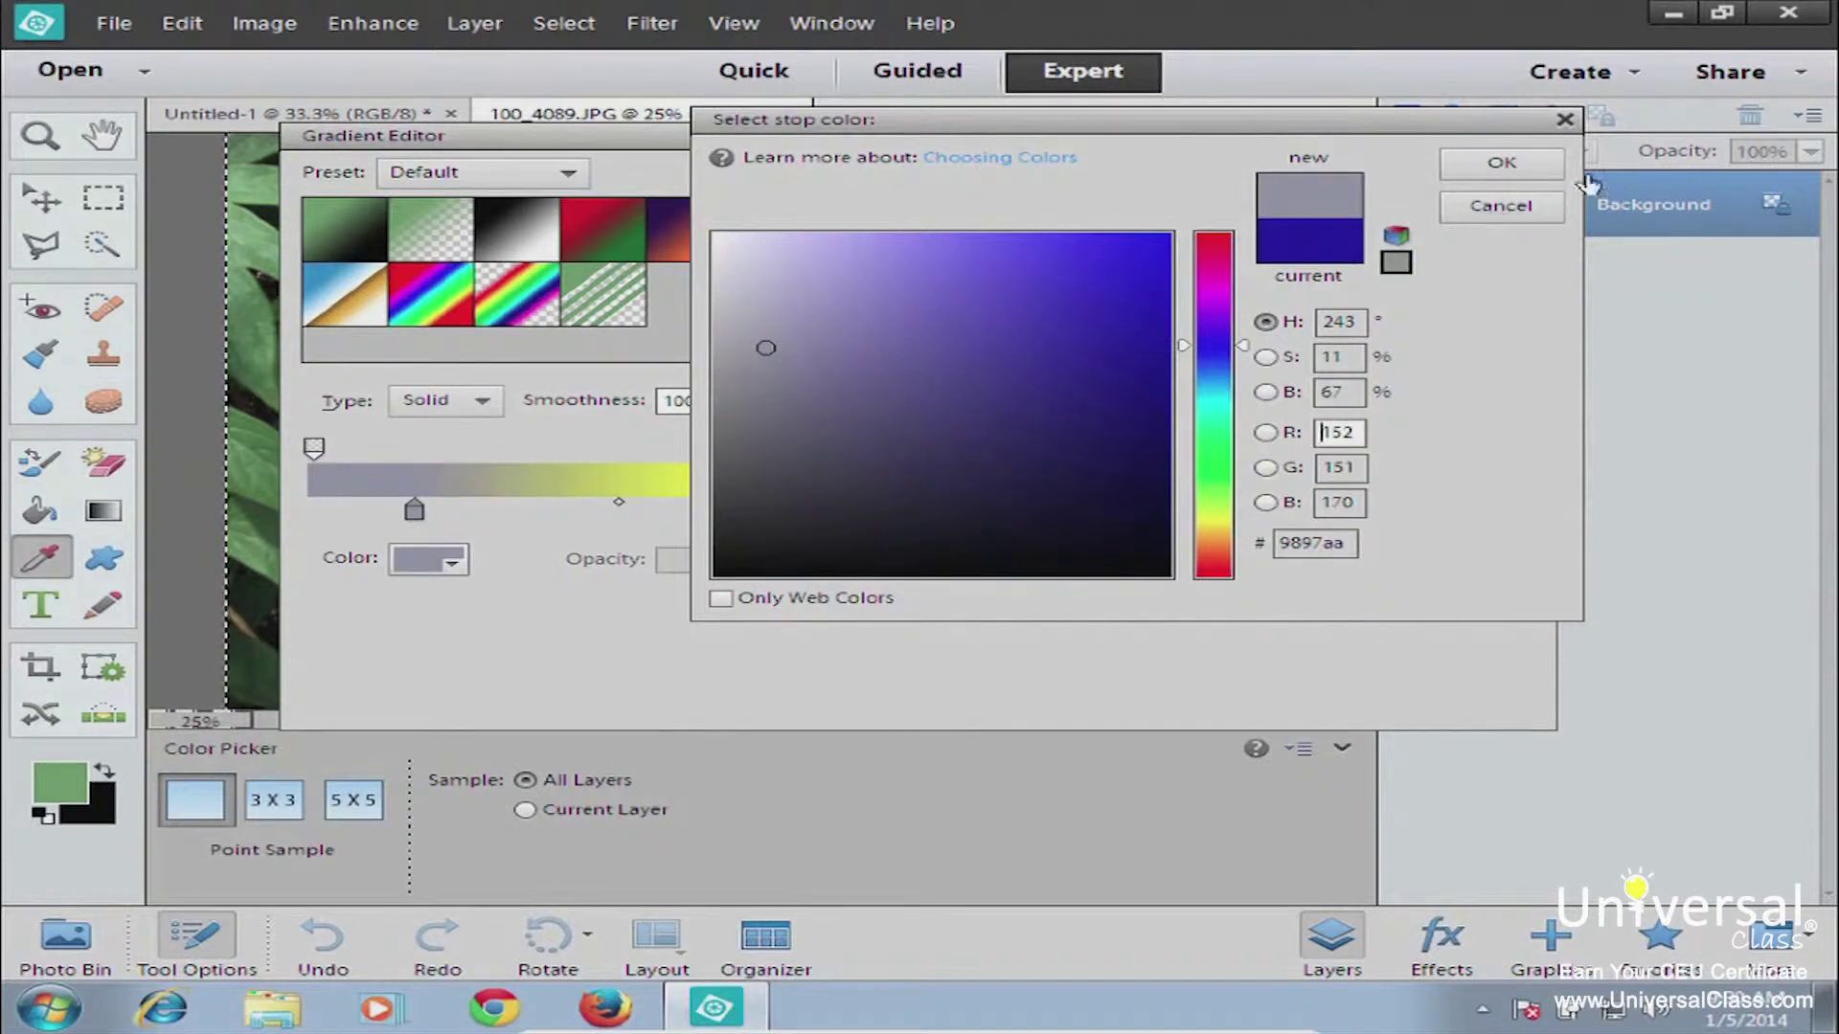
click(1511, 170)
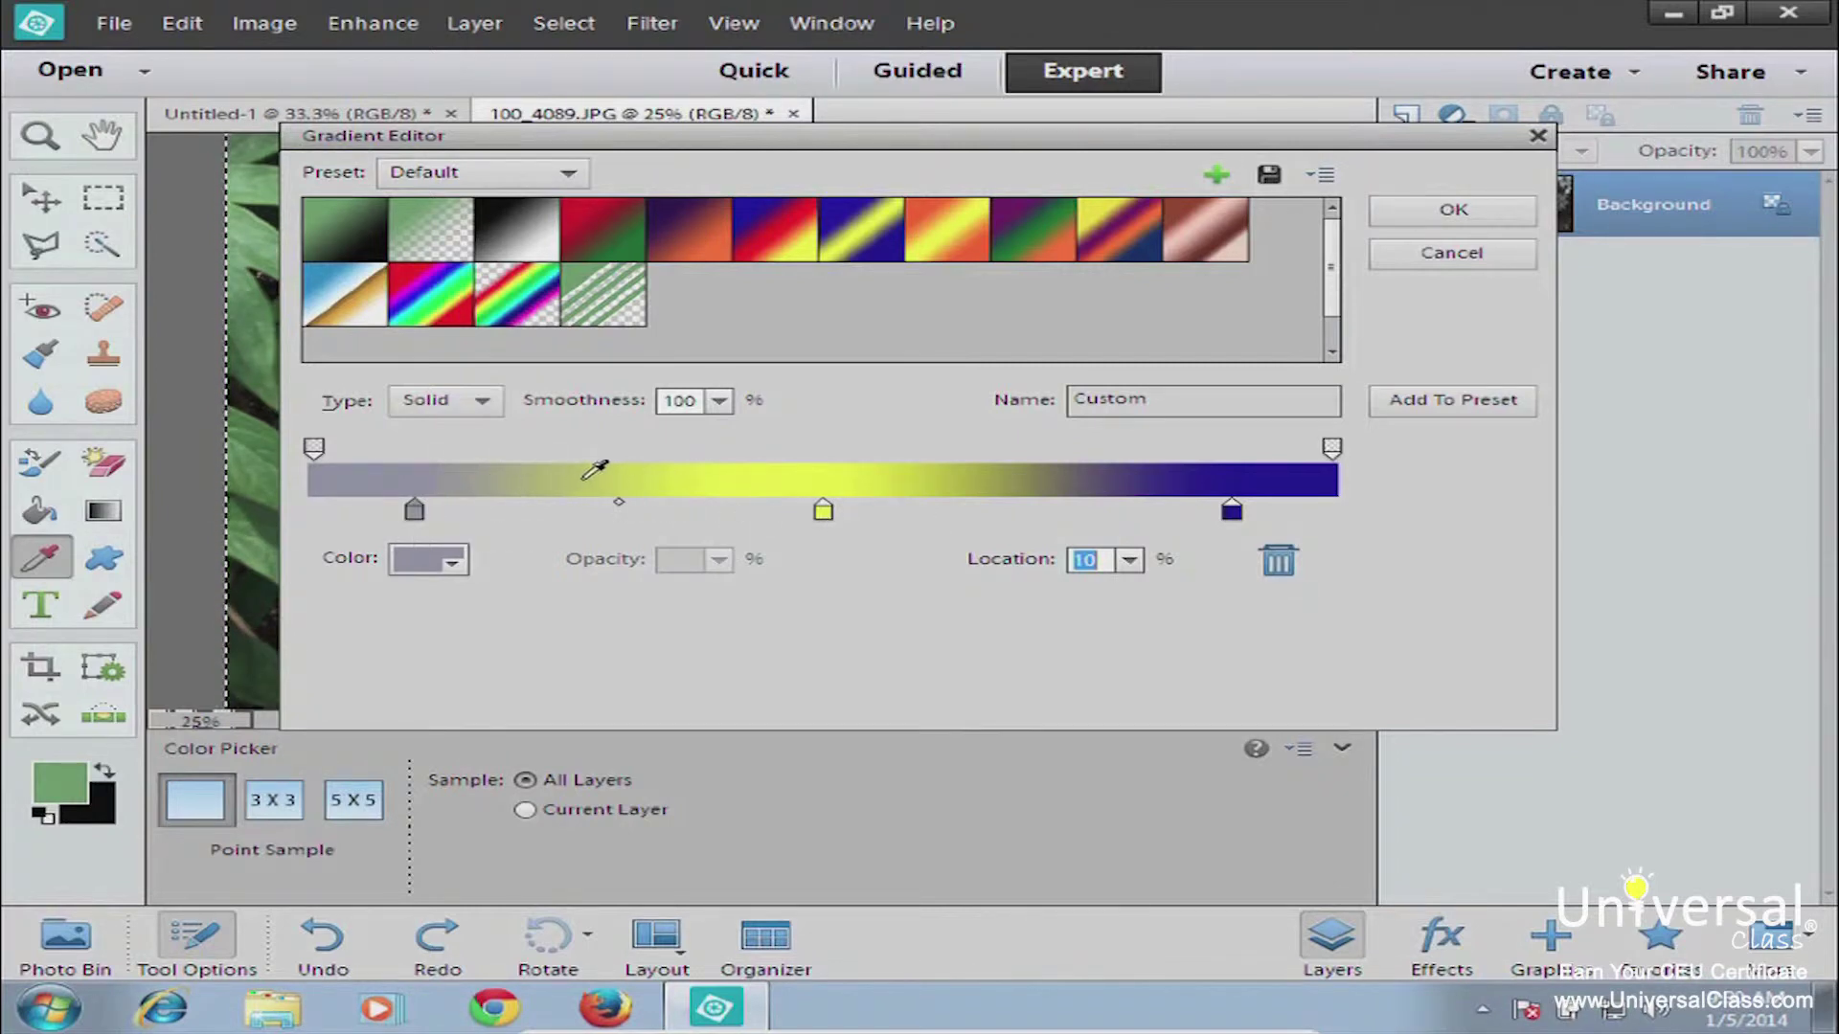
- Recolor the last blue stop to a pale lavender, move it slightly closer to the gradient's end and accept the custom gradient
double_click(1232, 512)
drag(834, 282, 752, 249)
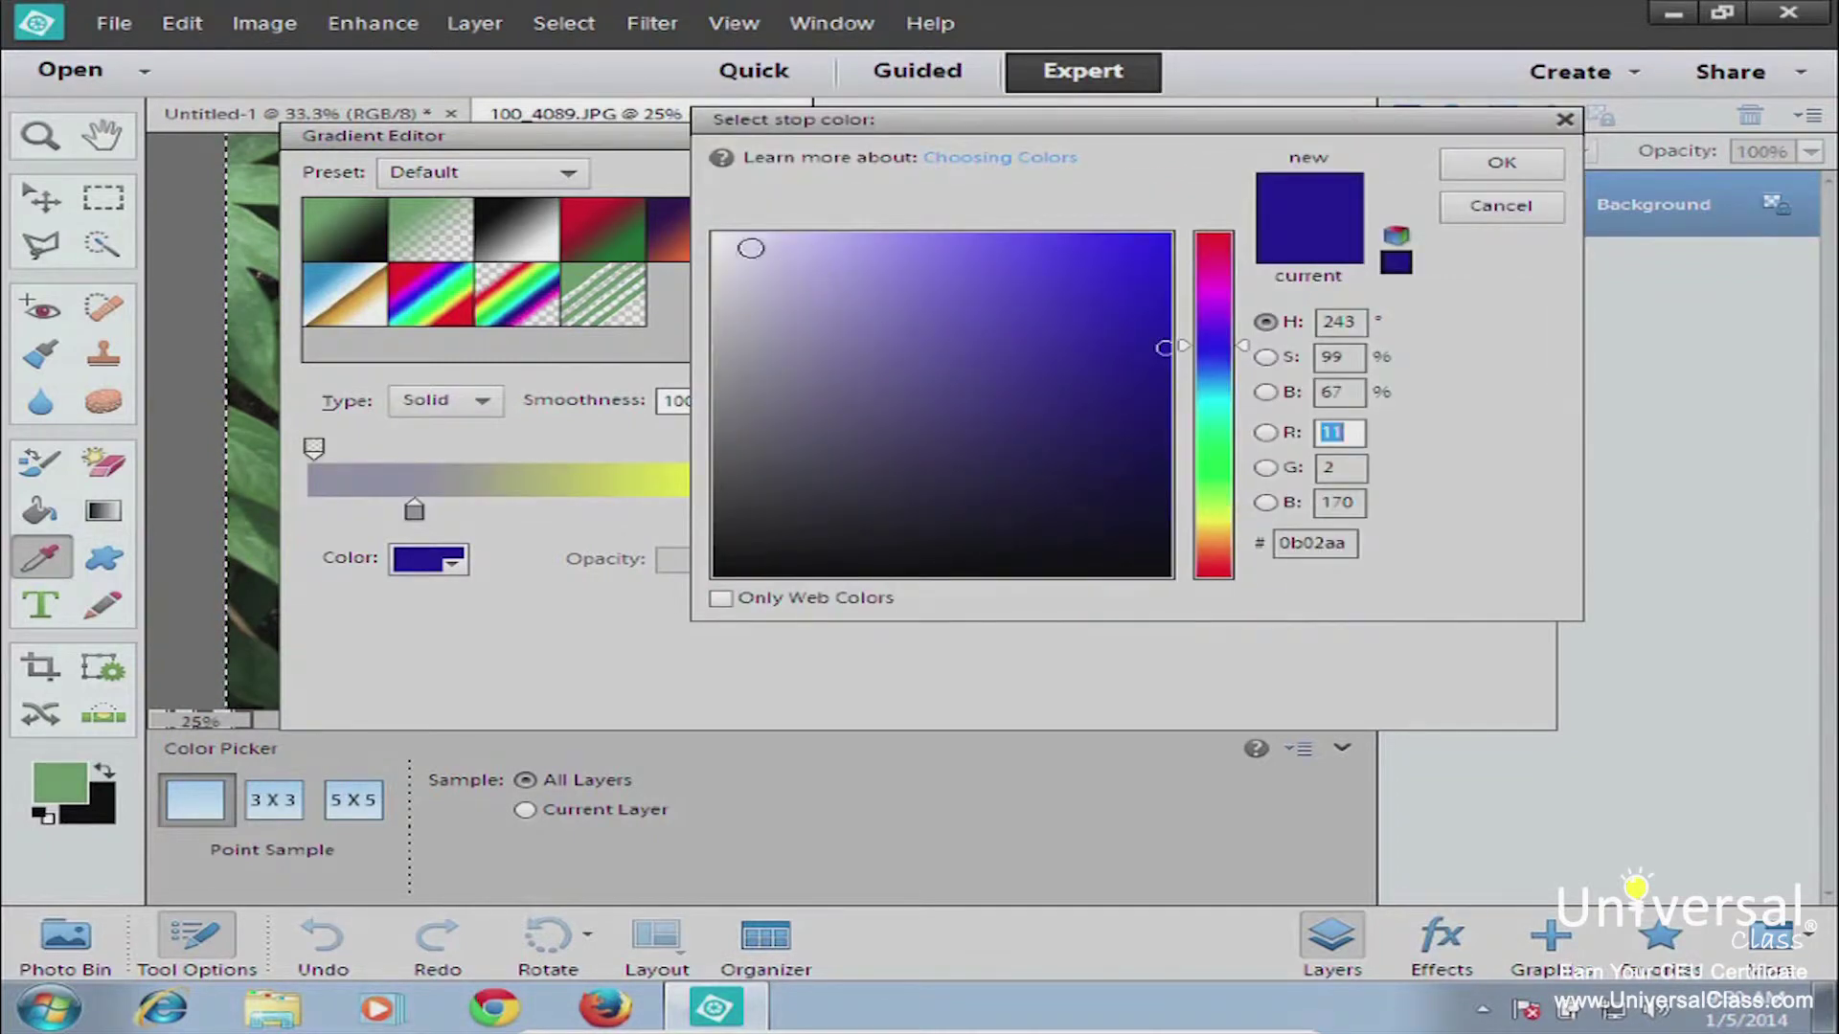
click(1530, 170)
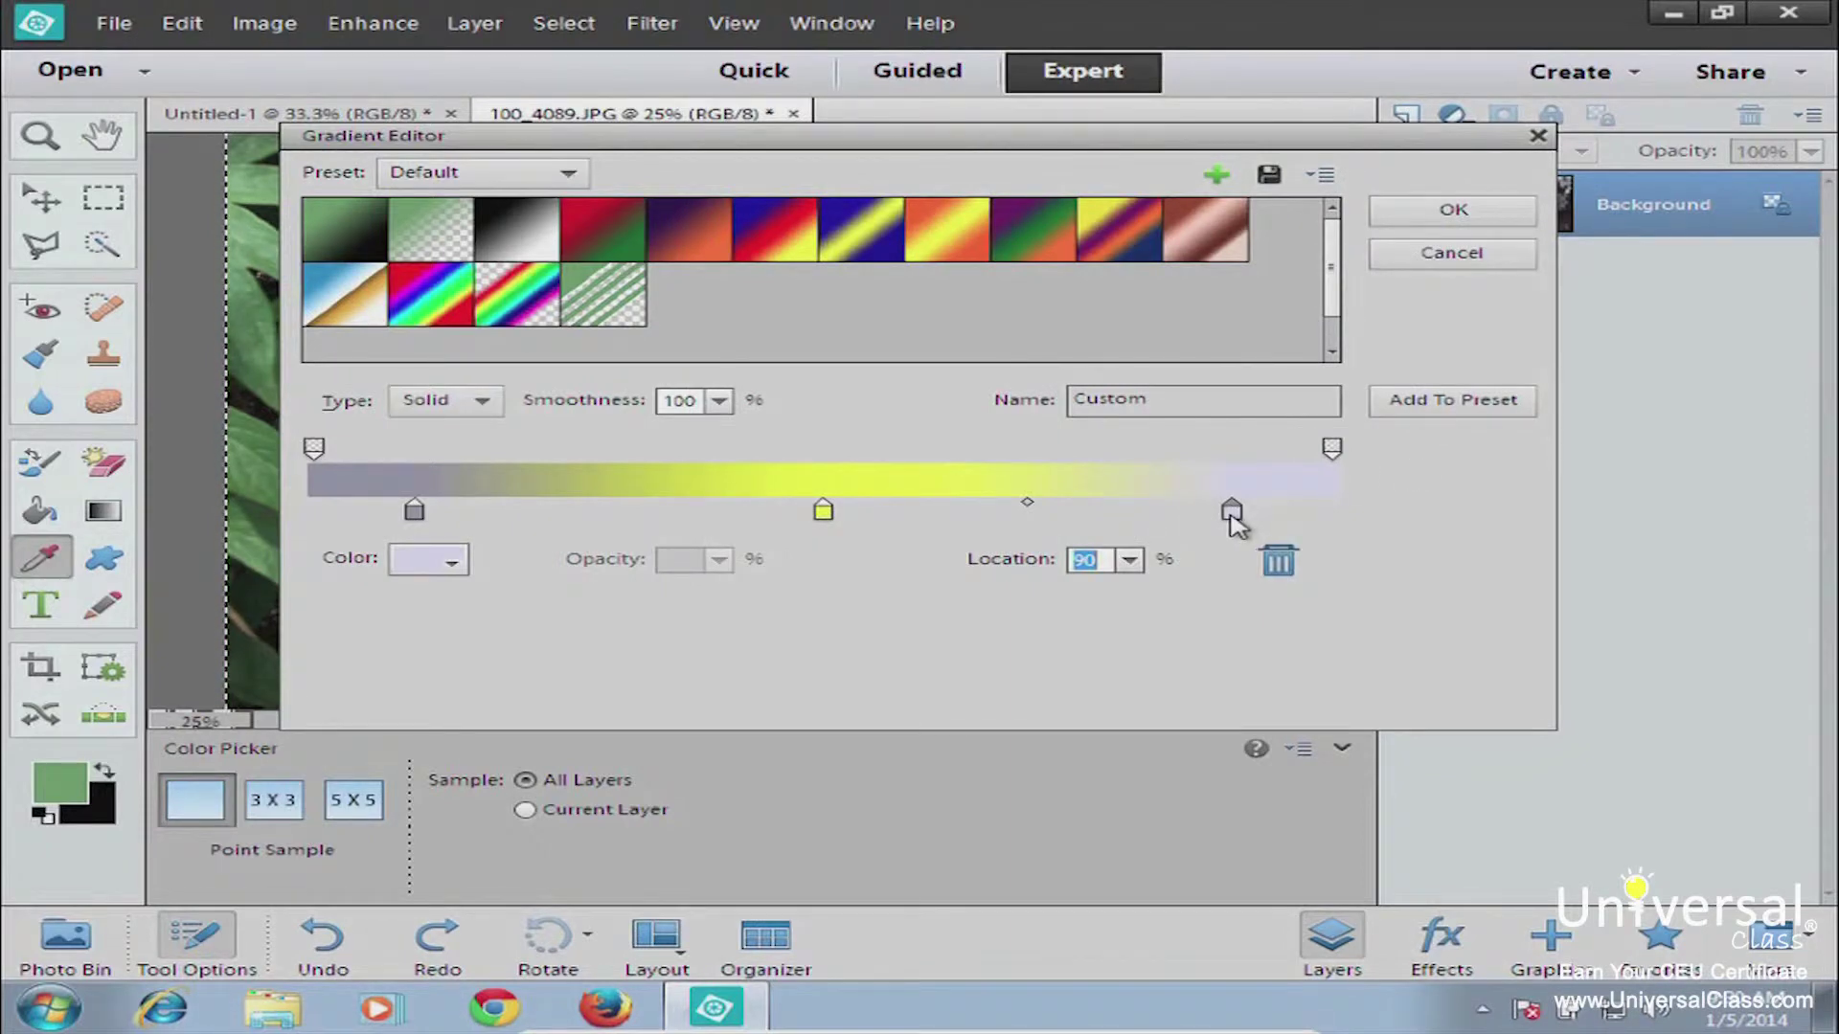
drag(1232, 513, 1268, 512)
click(1453, 210)
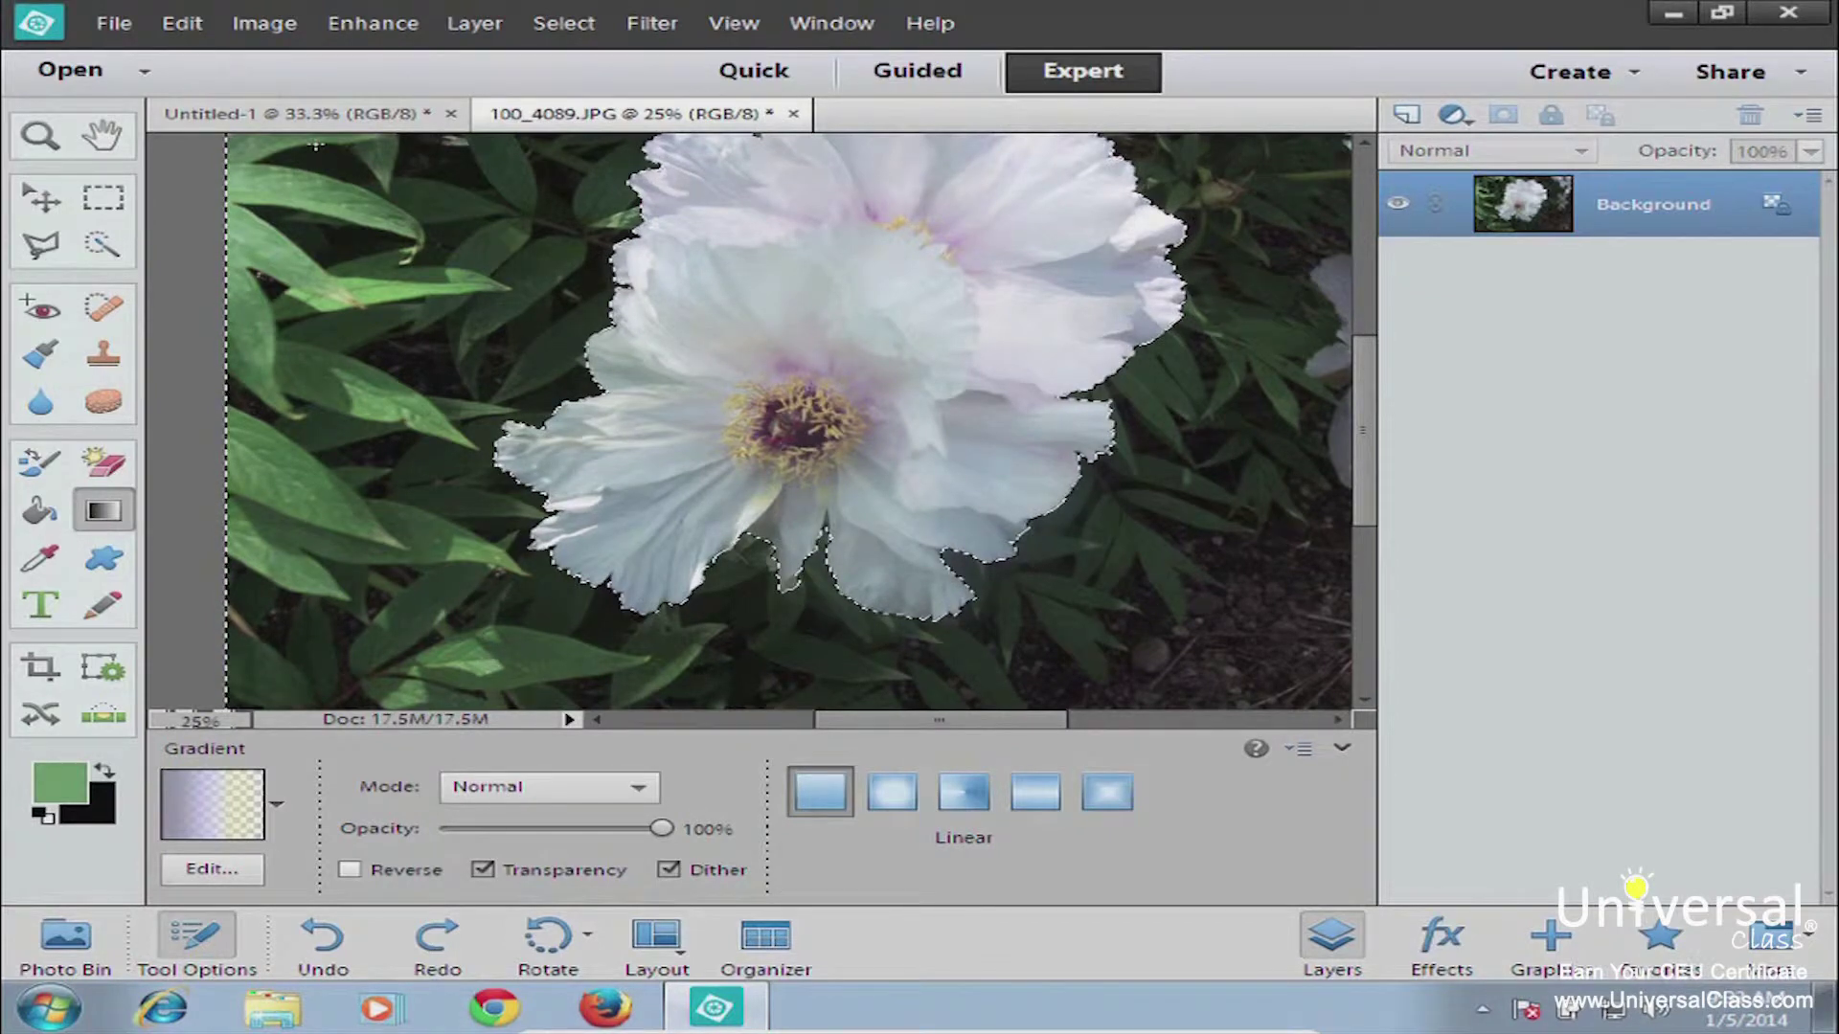
- Try the custom linear gradient diagonally across the selected background at 100% opacity, and undo it
drag(316, 144, 1258, 673)
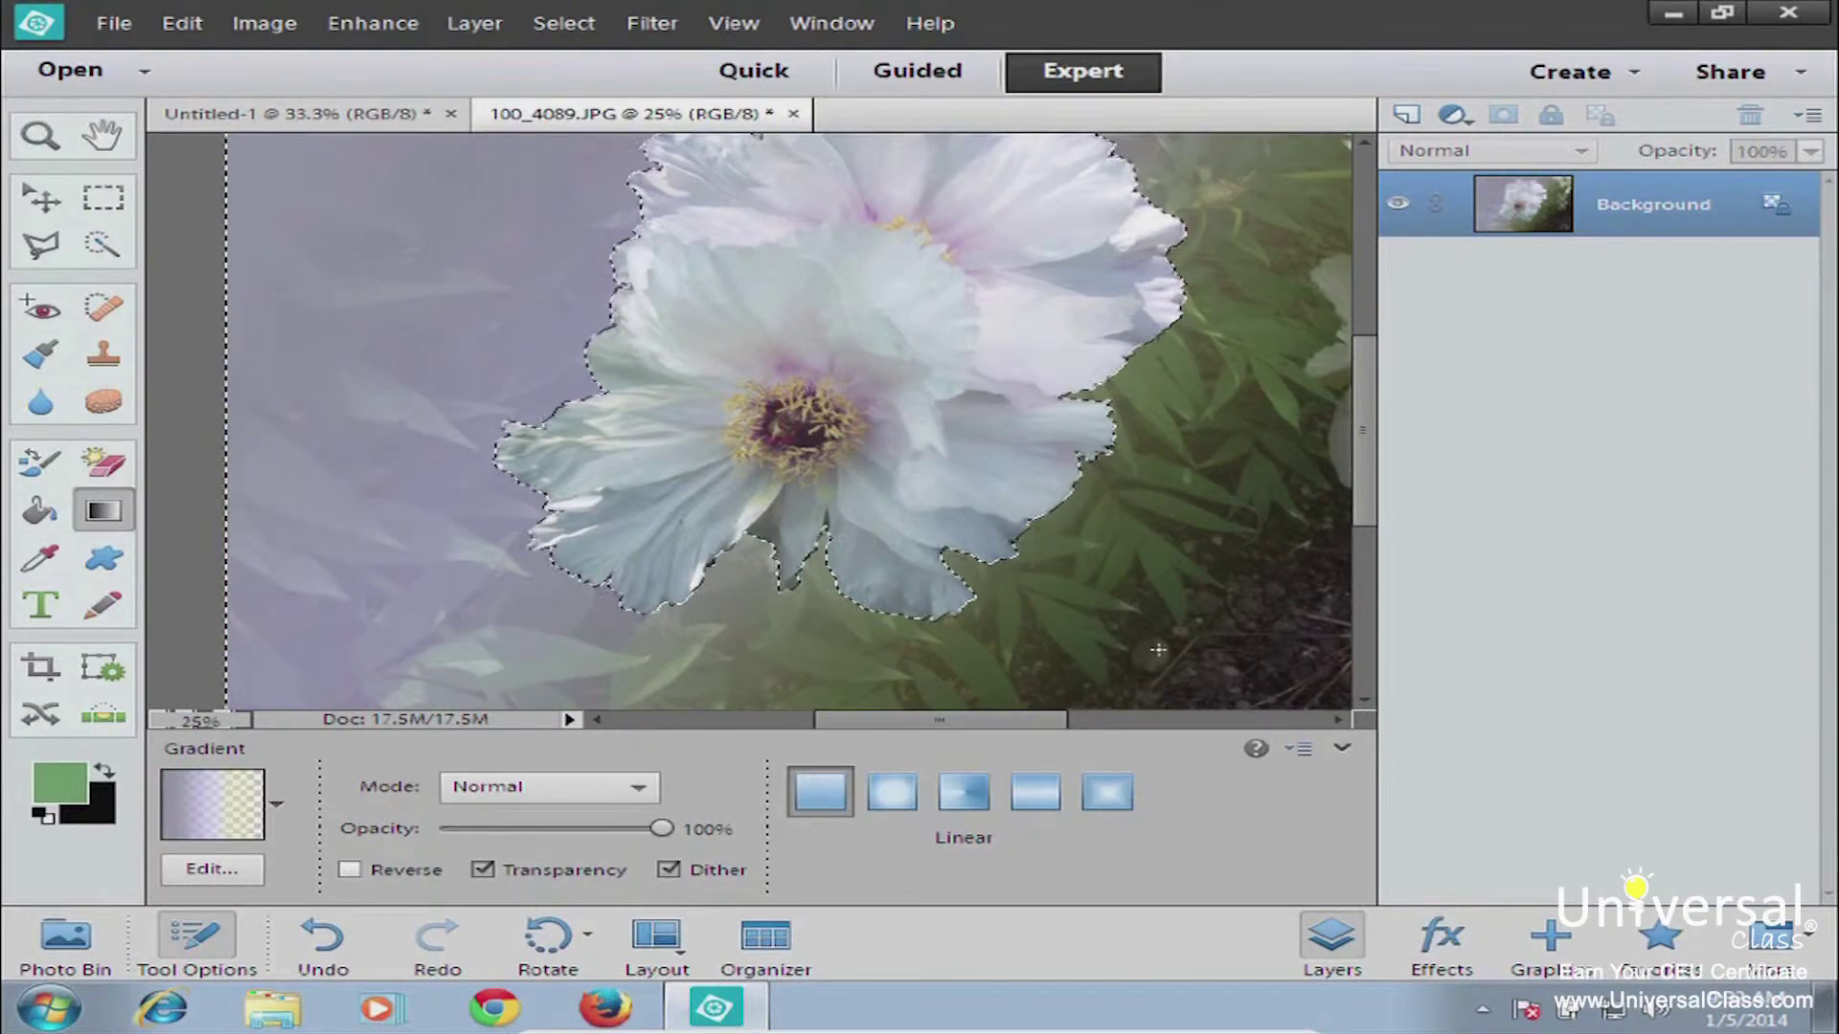
mouse_move(1366, 468)
mouse_down()
mouse_move(1361, 379)
mouse_move(1380, 459)
mouse_move(1367, 517)
mouse_move(1383, 456)
mouse_up()
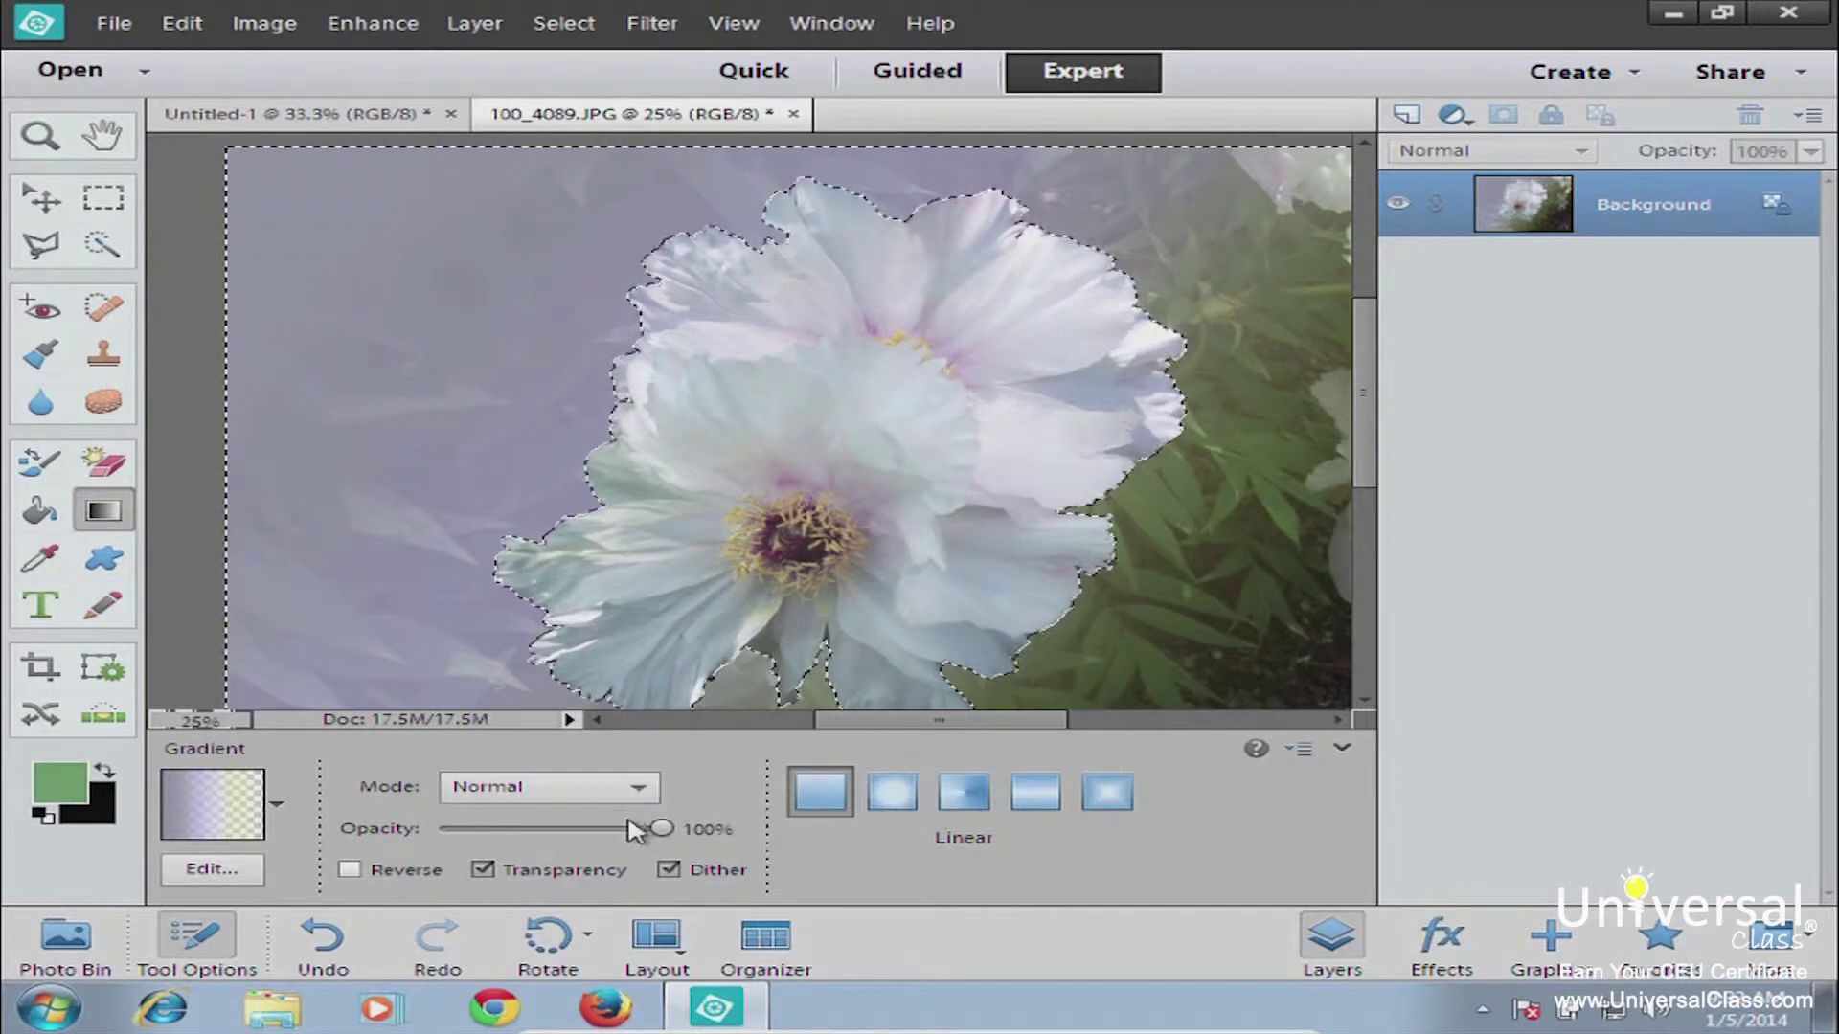
drag(659, 829, 574, 829)
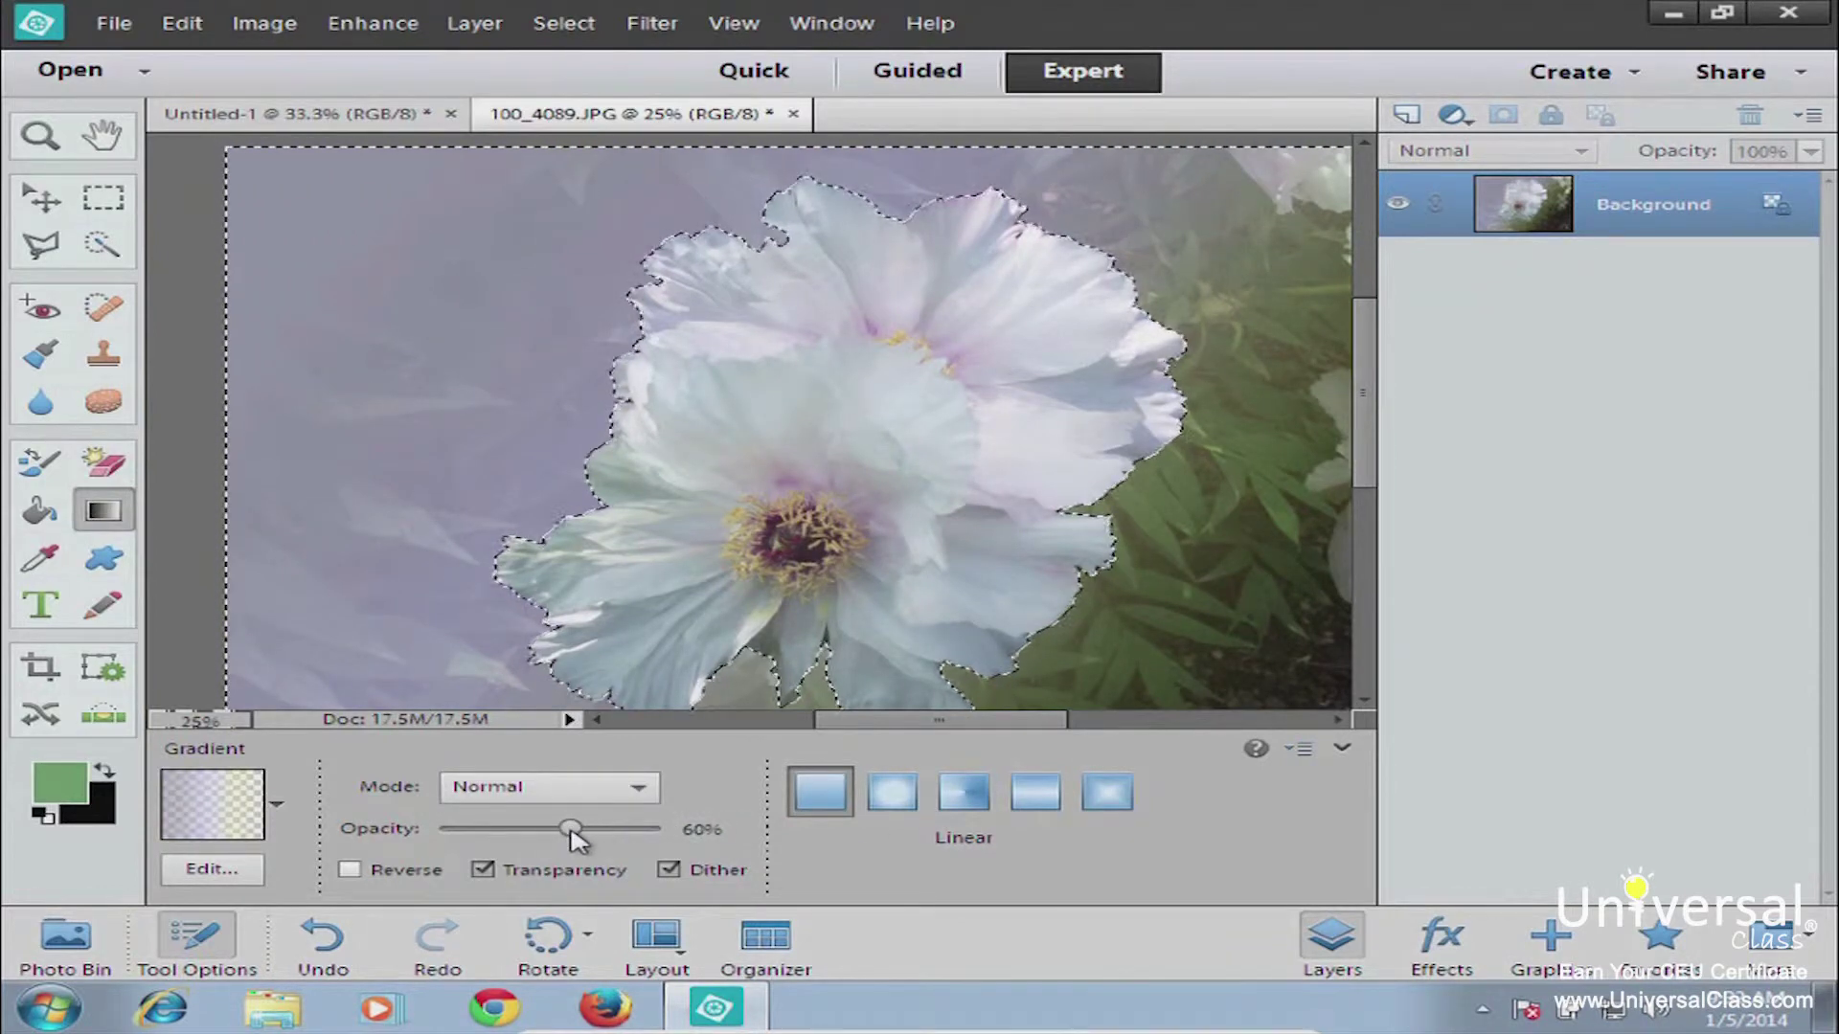
key(ctrl+z)
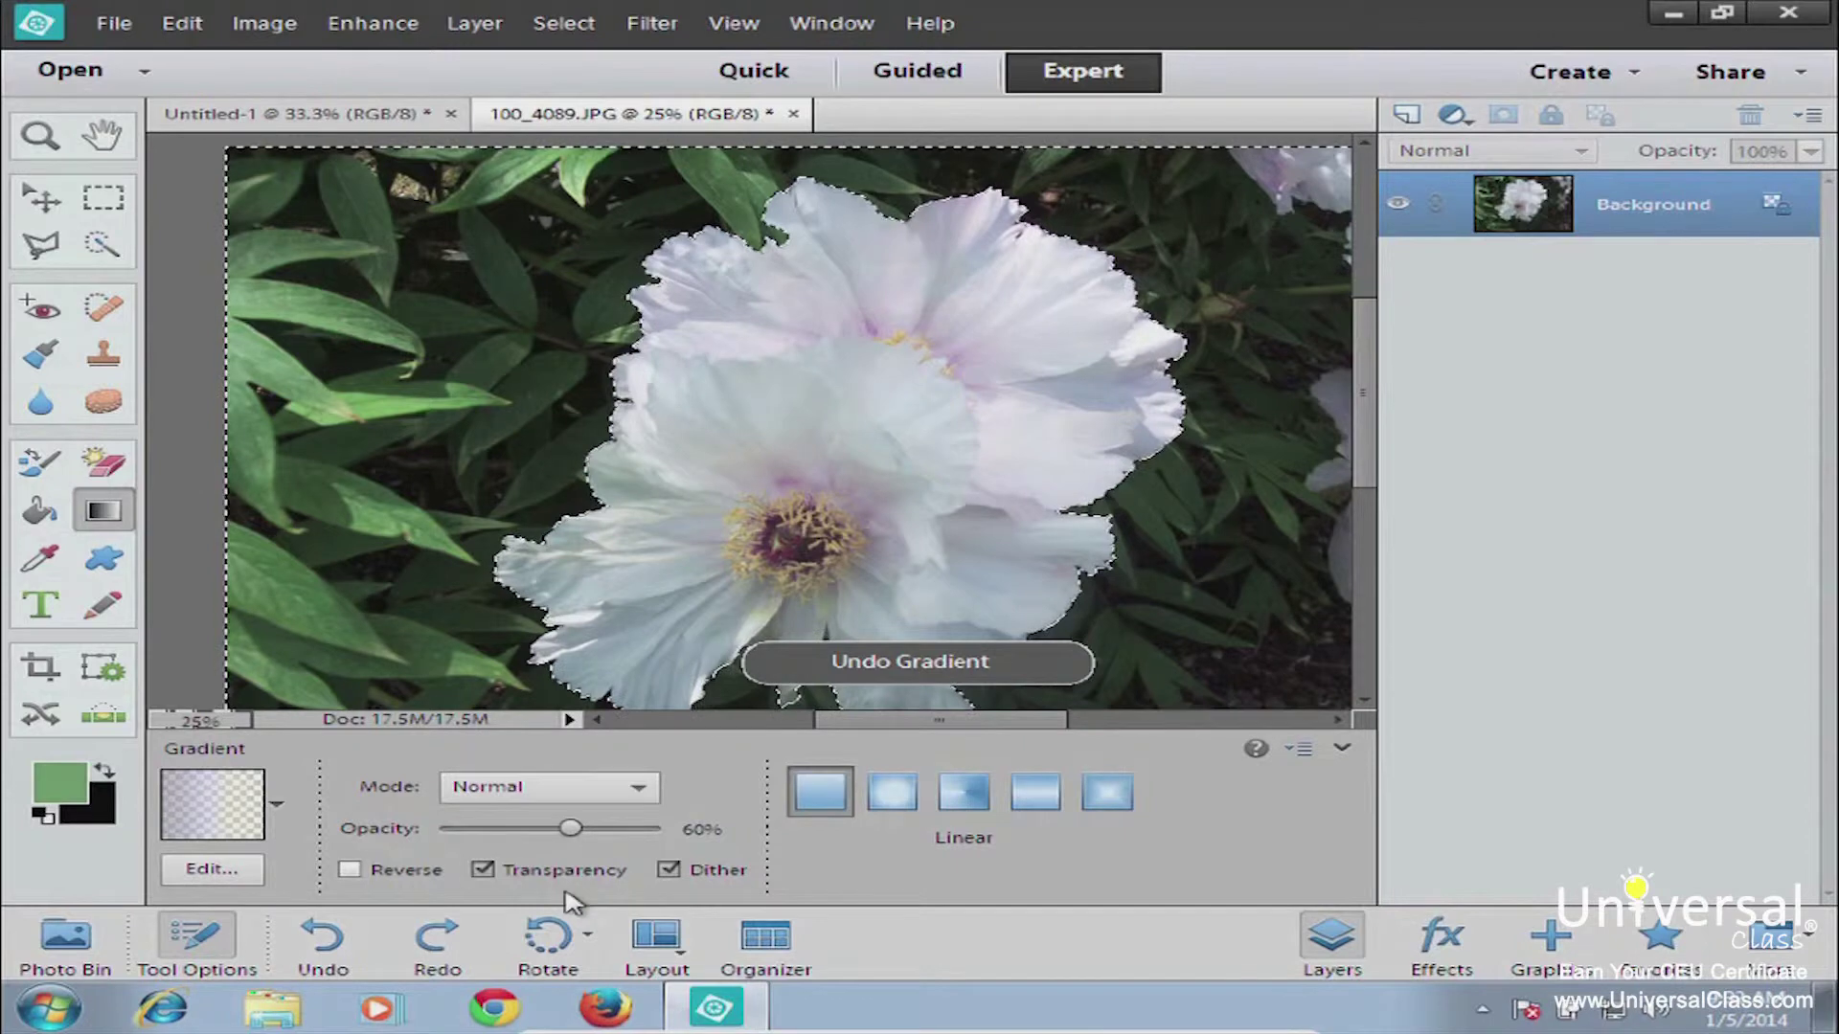
- Apply the custom linear gradient diagonally across the selected background in Soft Light mode at 21% opacity
click(475, 829)
drag(476, 829, 484, 829)
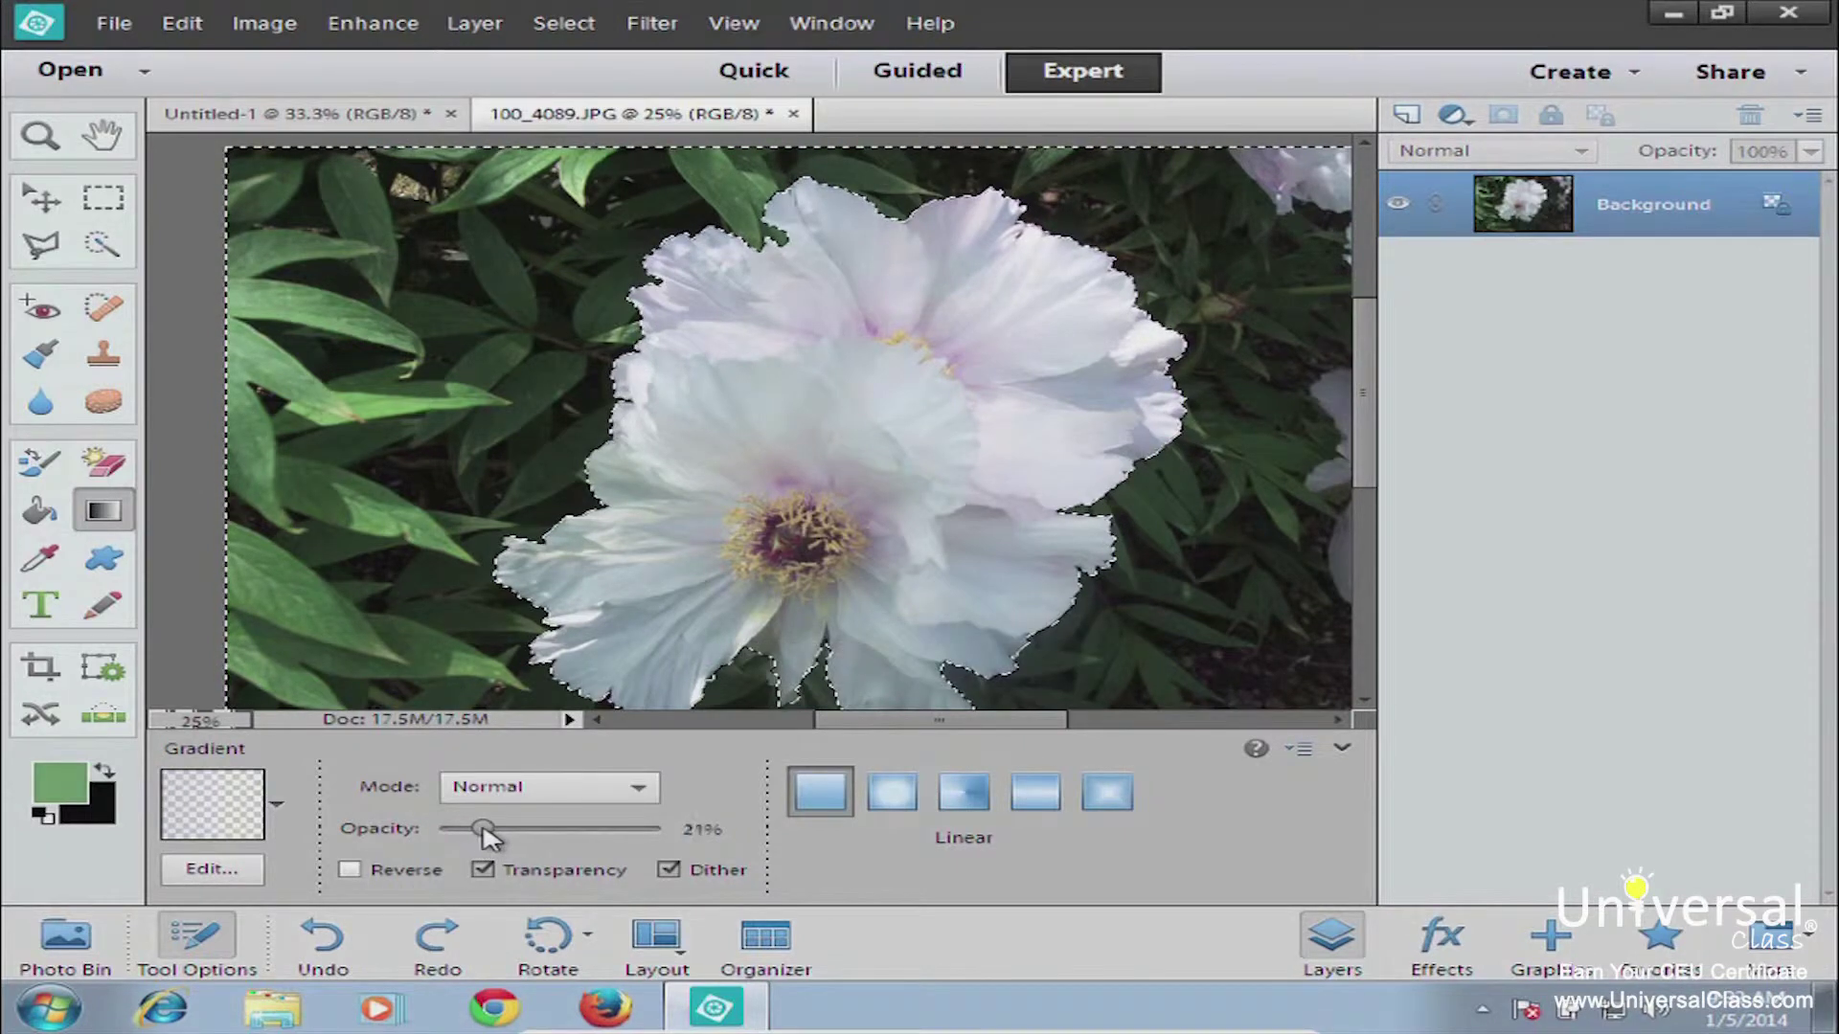
click(517, 787)
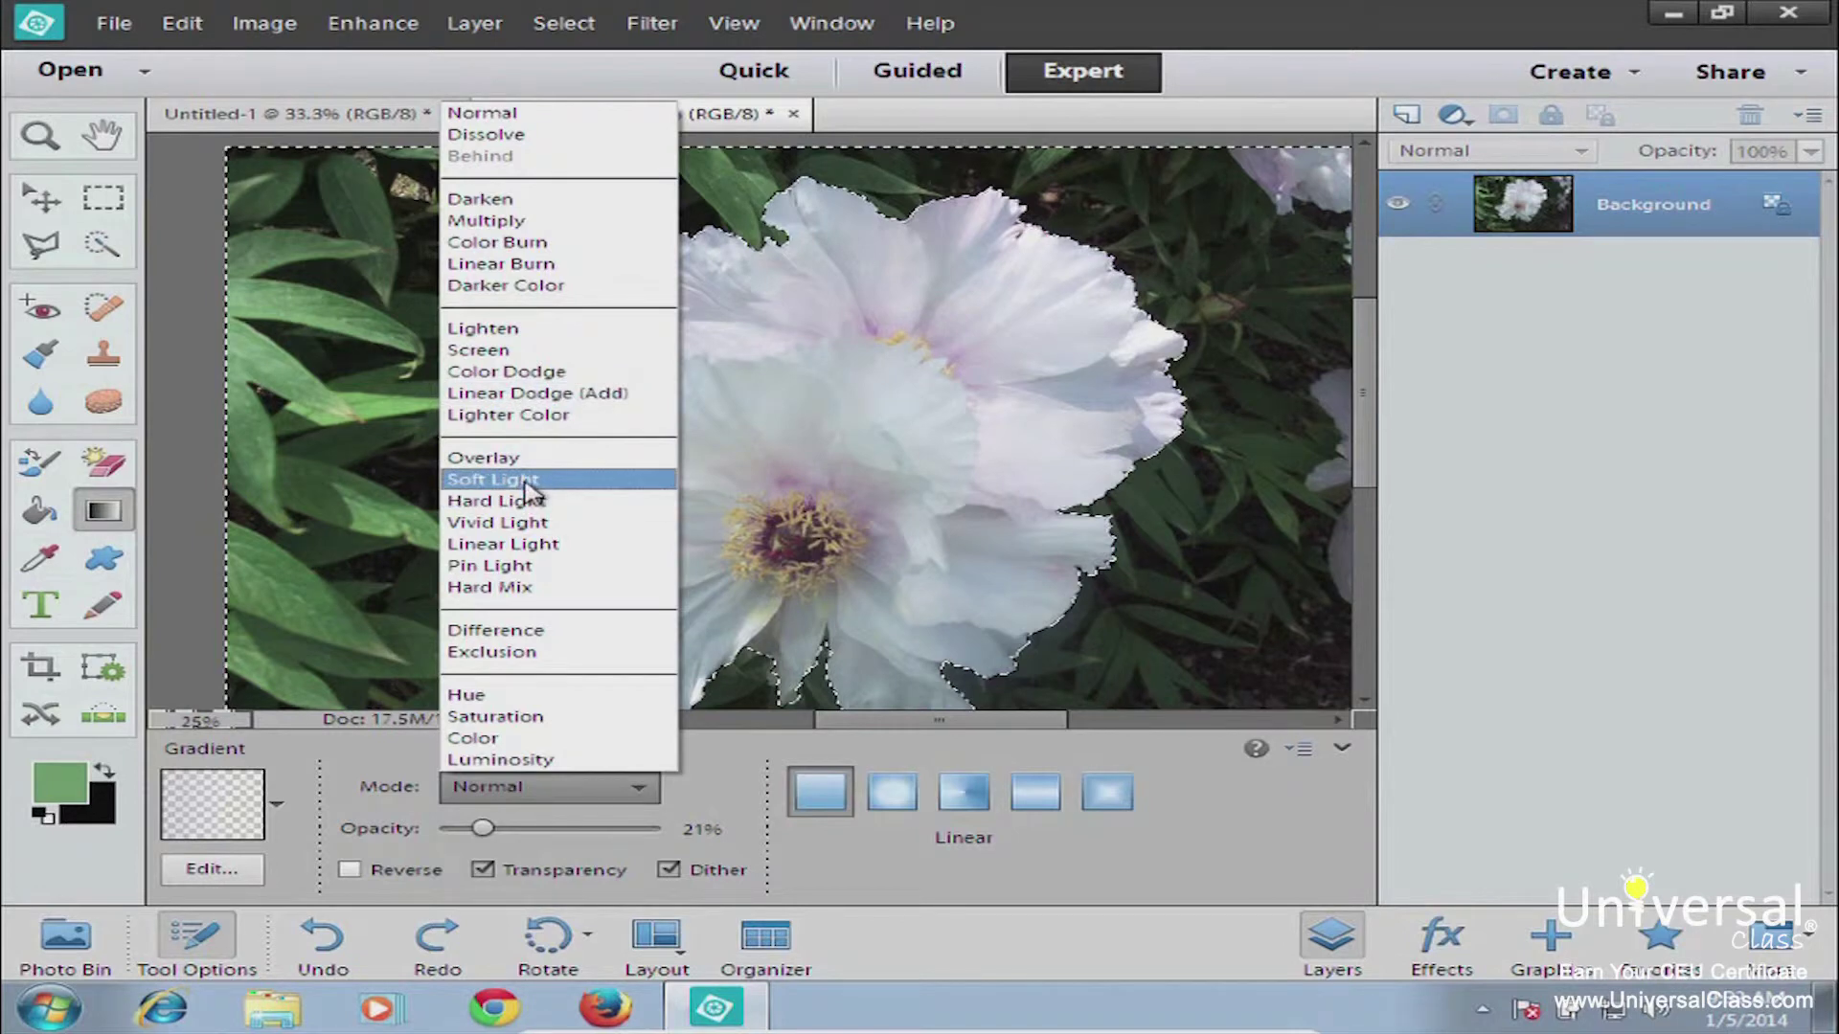
click(530, 484)
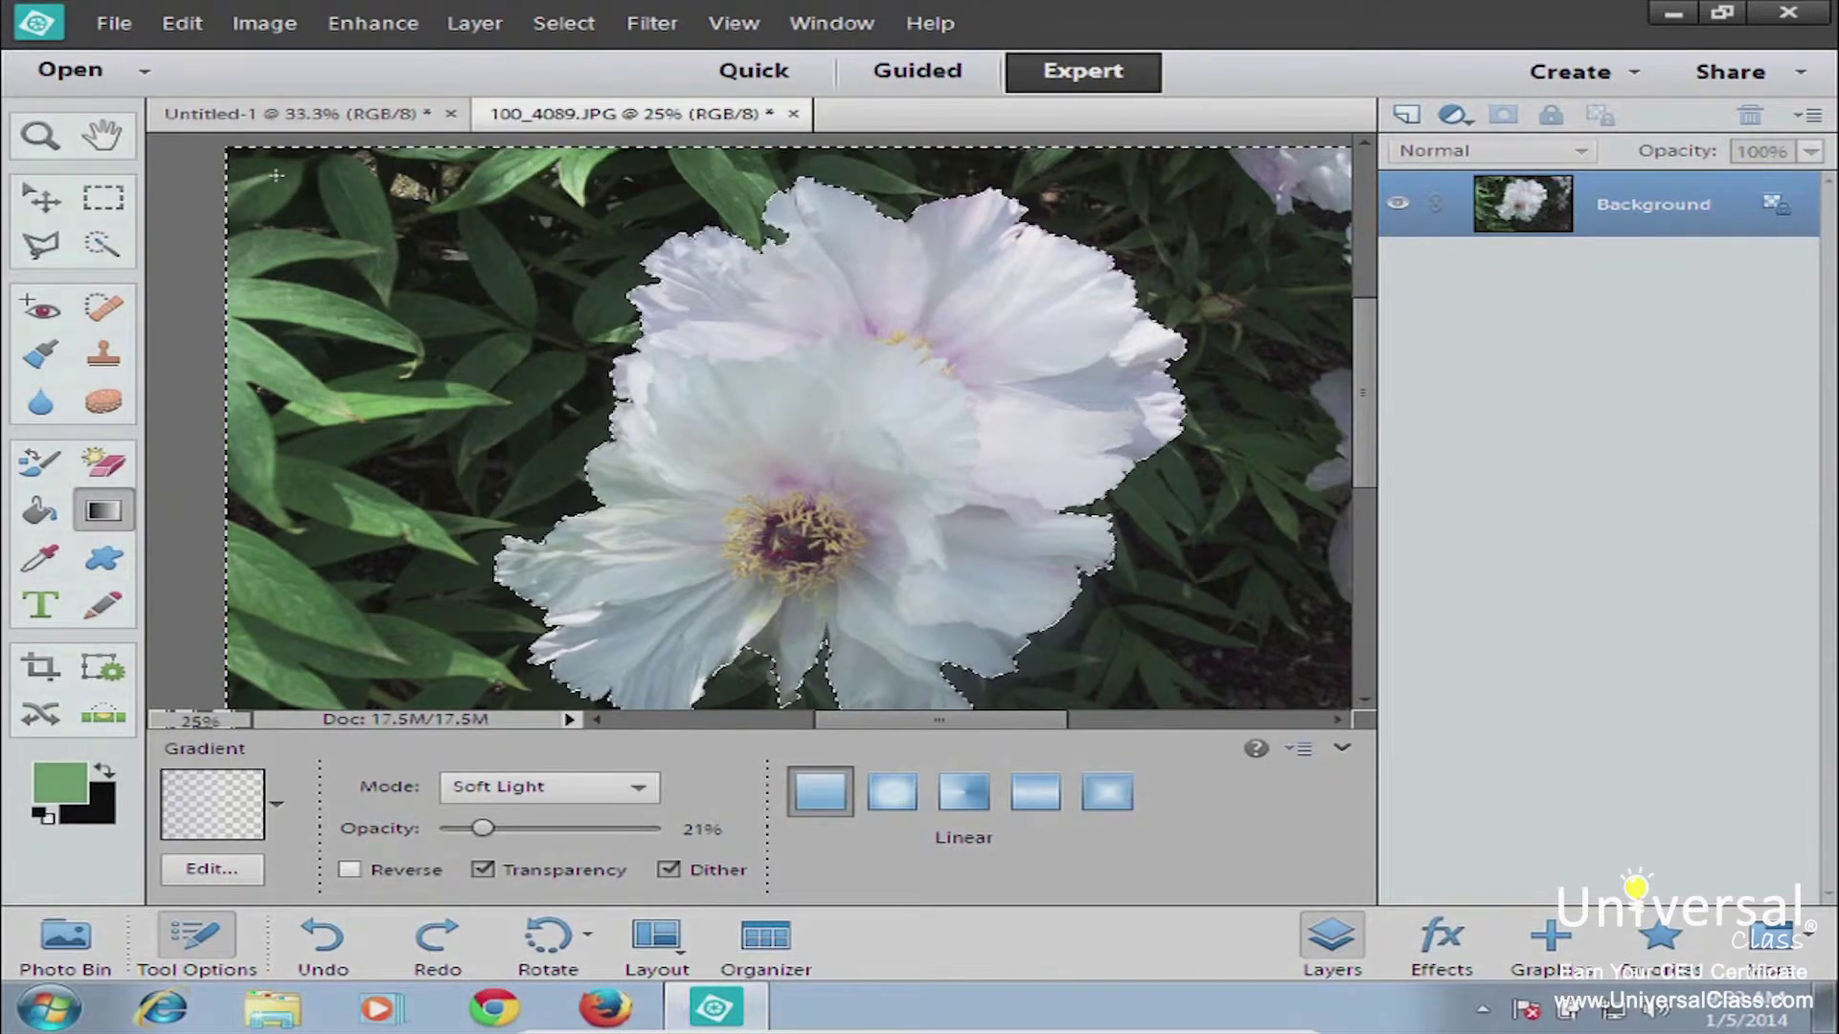
drag(430, 230, 1319, 733)
mouse_move(1369, 431)
mouse_down()
mouse_move(1362, 377)
mouse_move(1388, 526)
mouse_move(1363, 410)
mouse_up()
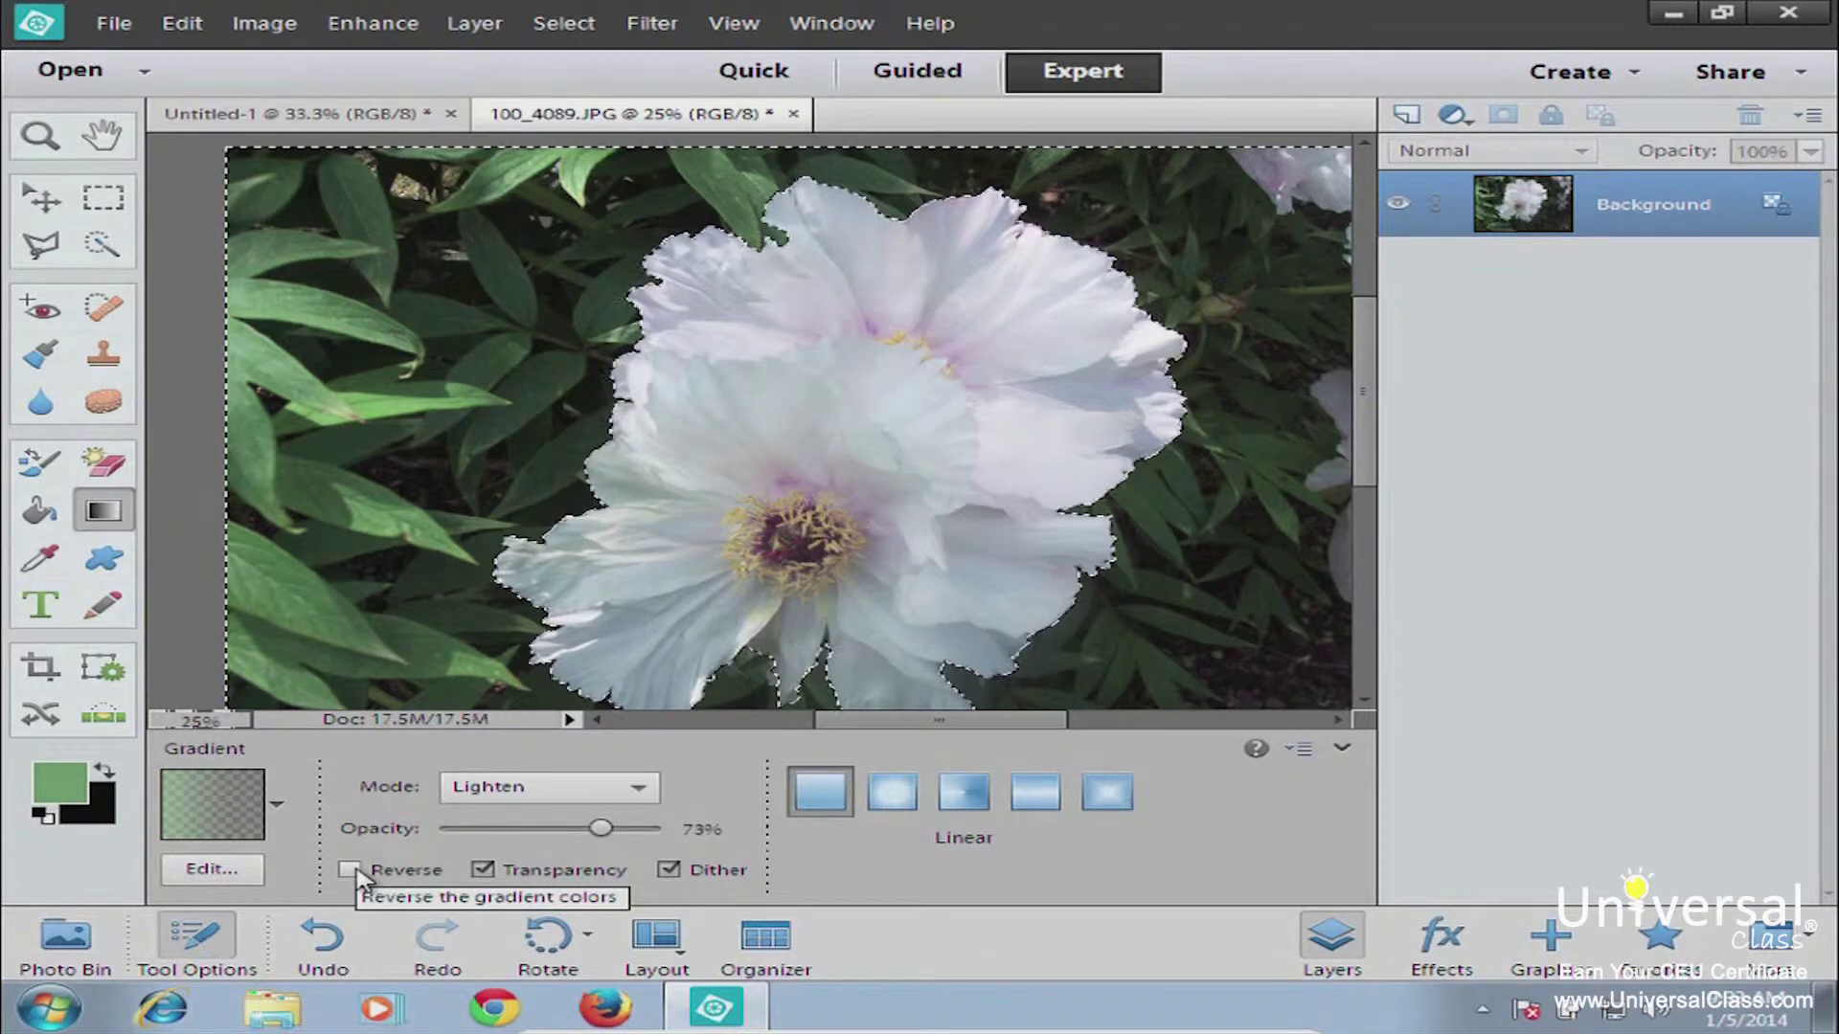
- Fill the selected background with the Foreground to Background gradient, radiating from the front flower's center, in Normal mode at 100% opacity
click(254, 836)
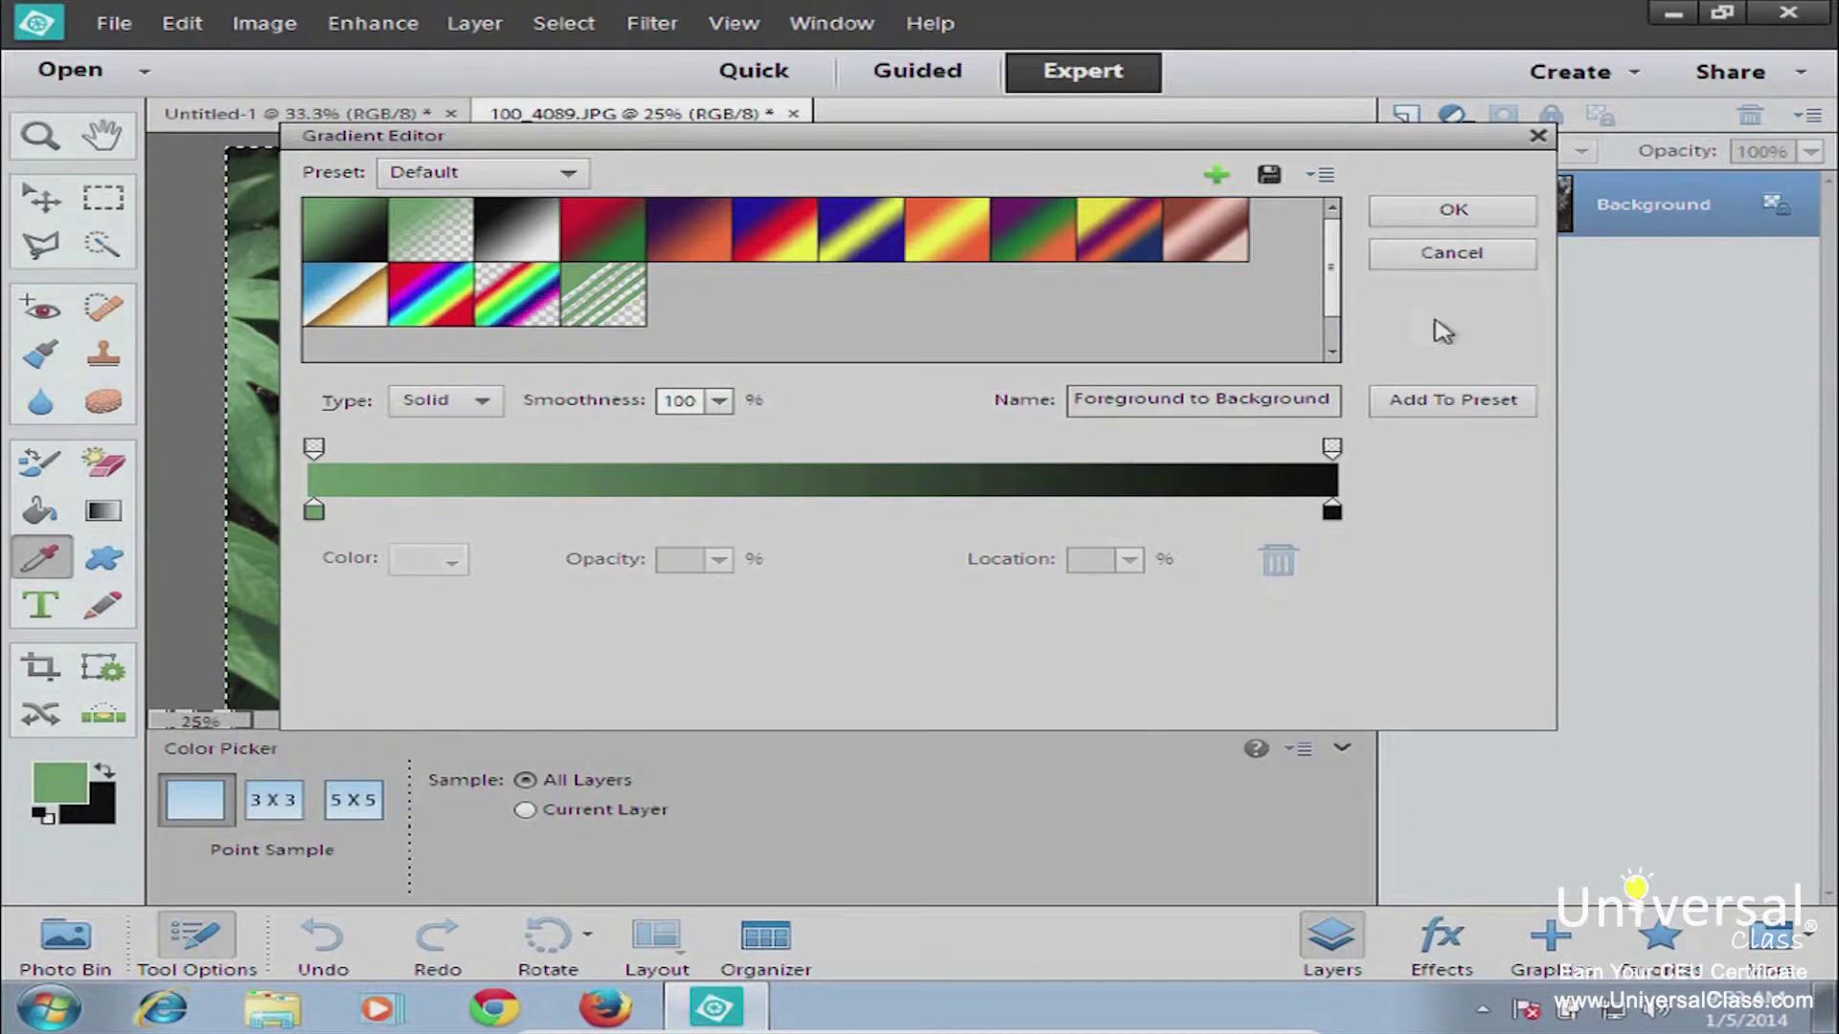
click(1441, 213)
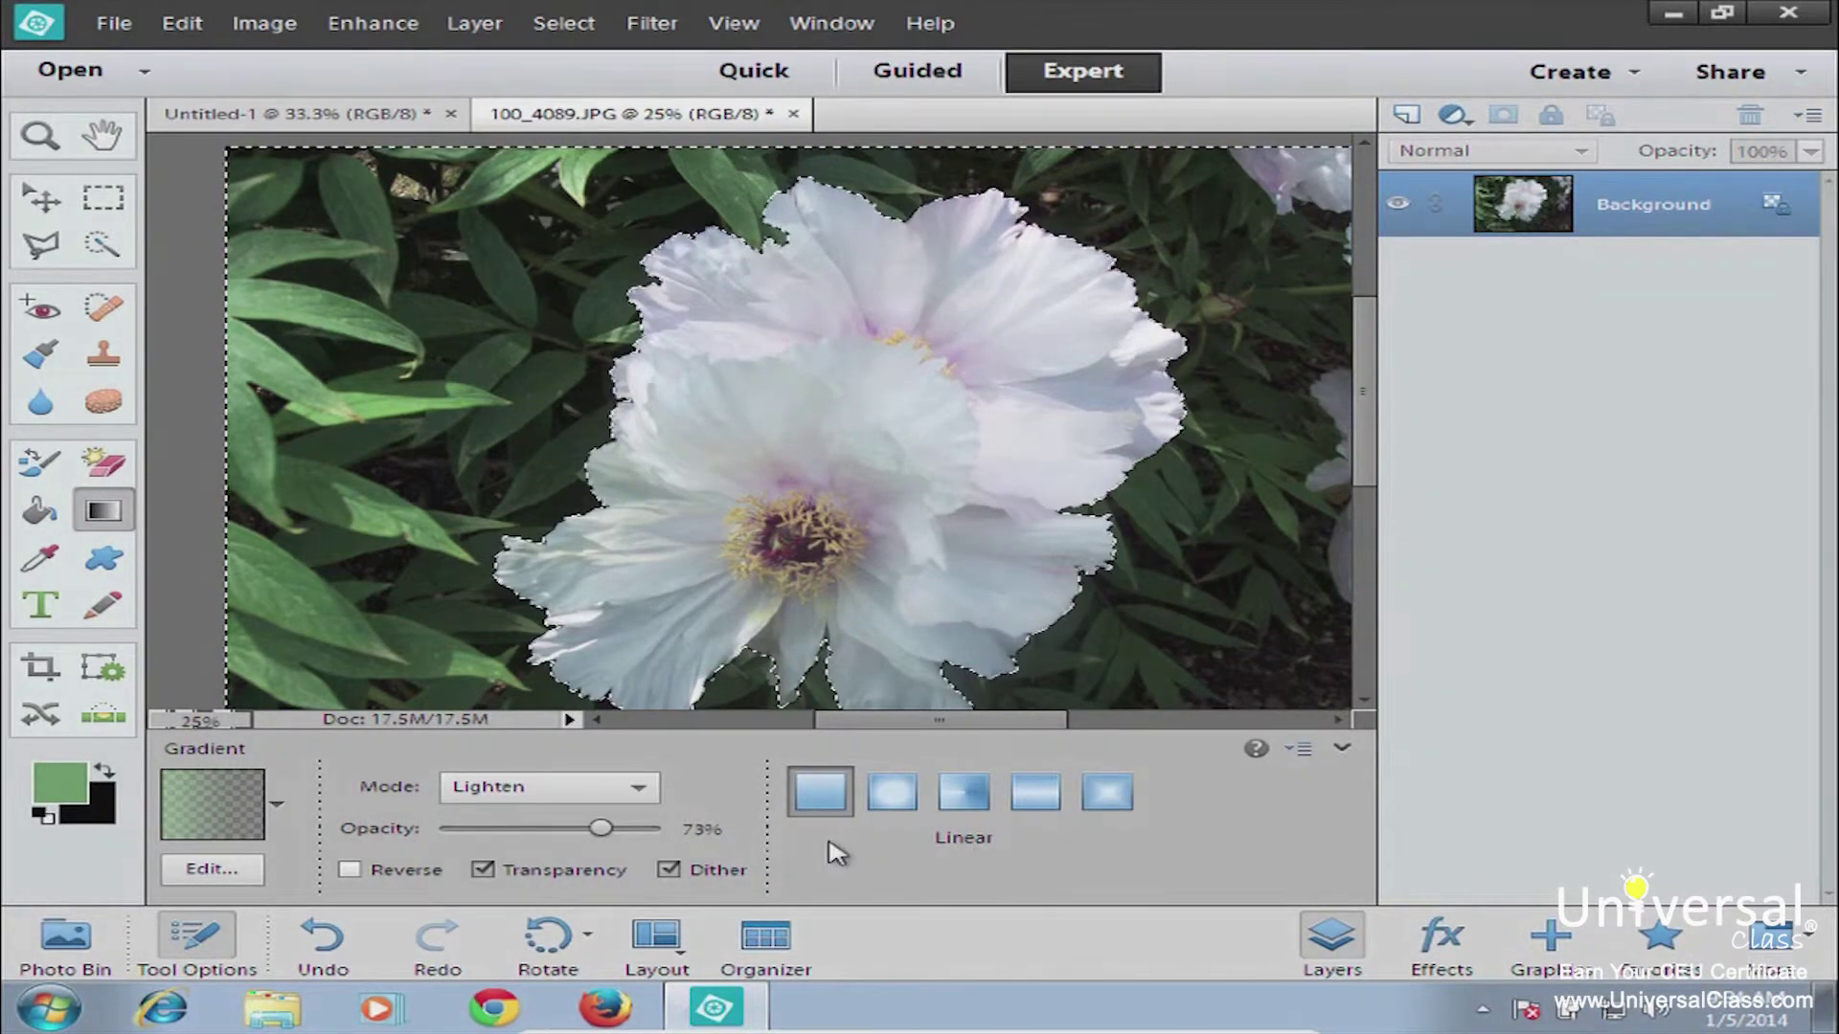
click(892, 800)
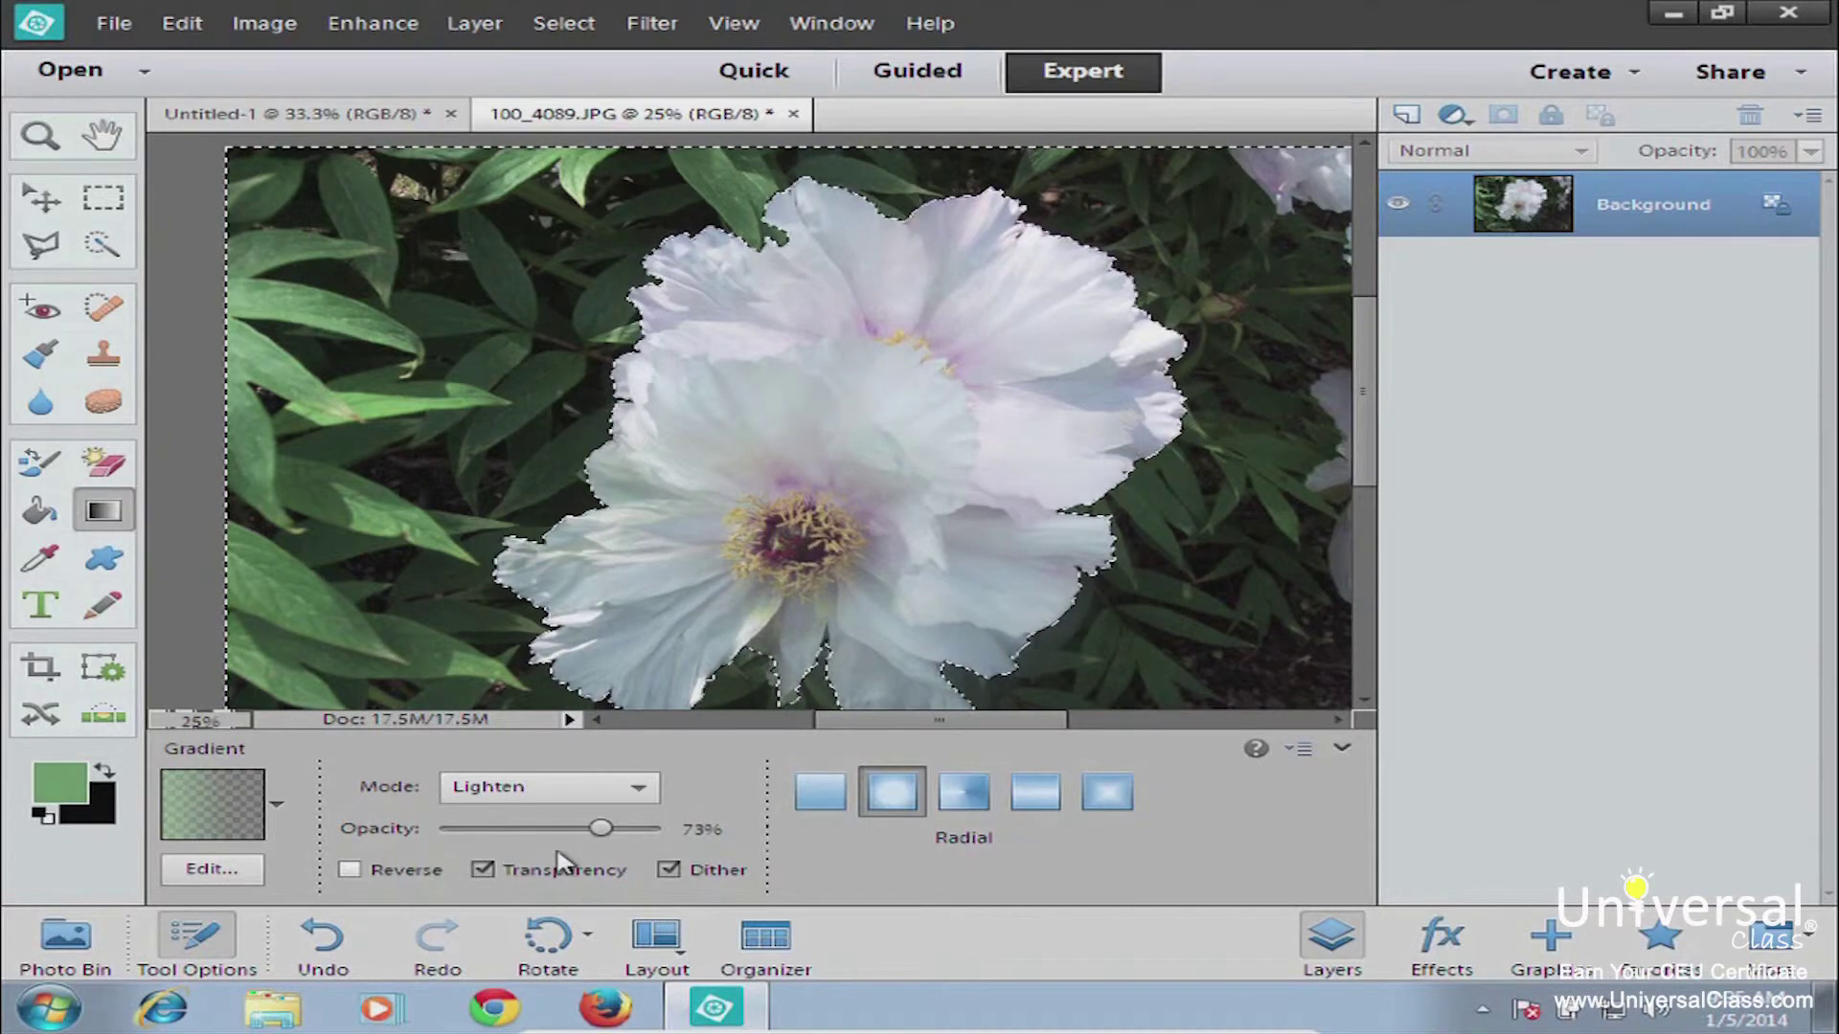
drag(601, 828, 662, 829)
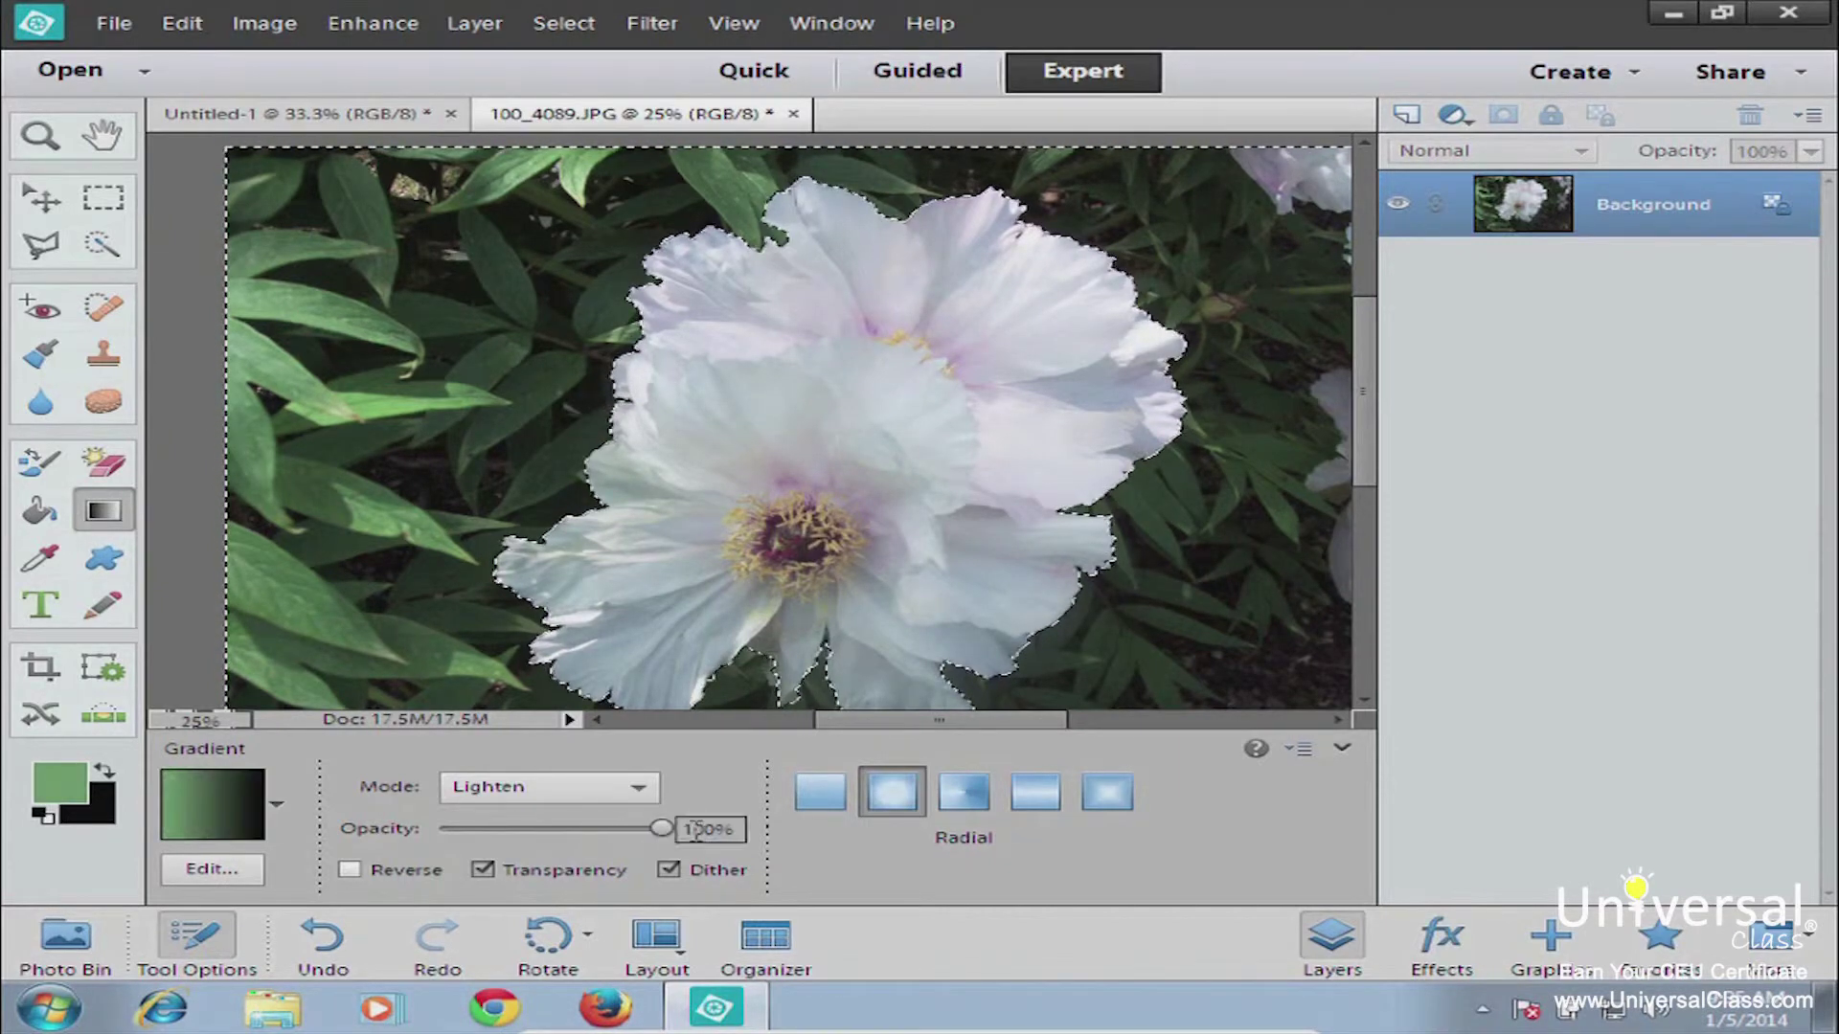
click(594, 785)
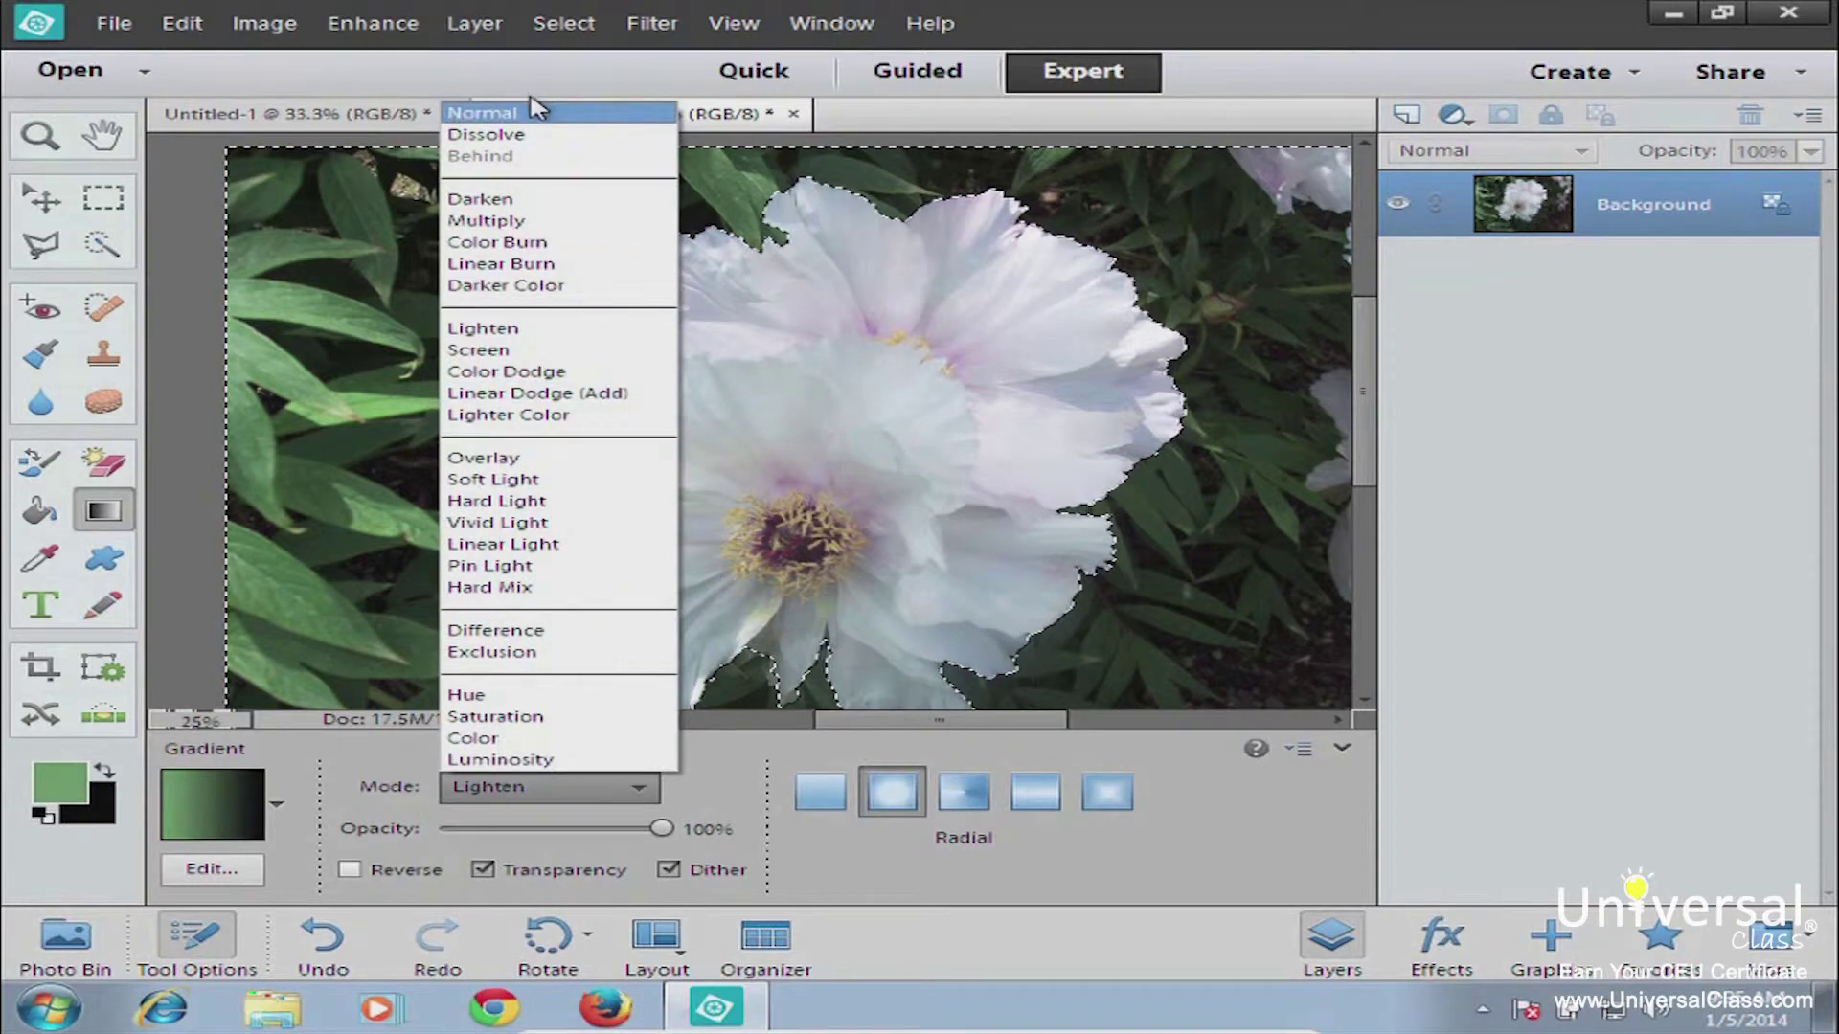
click(537, 117)
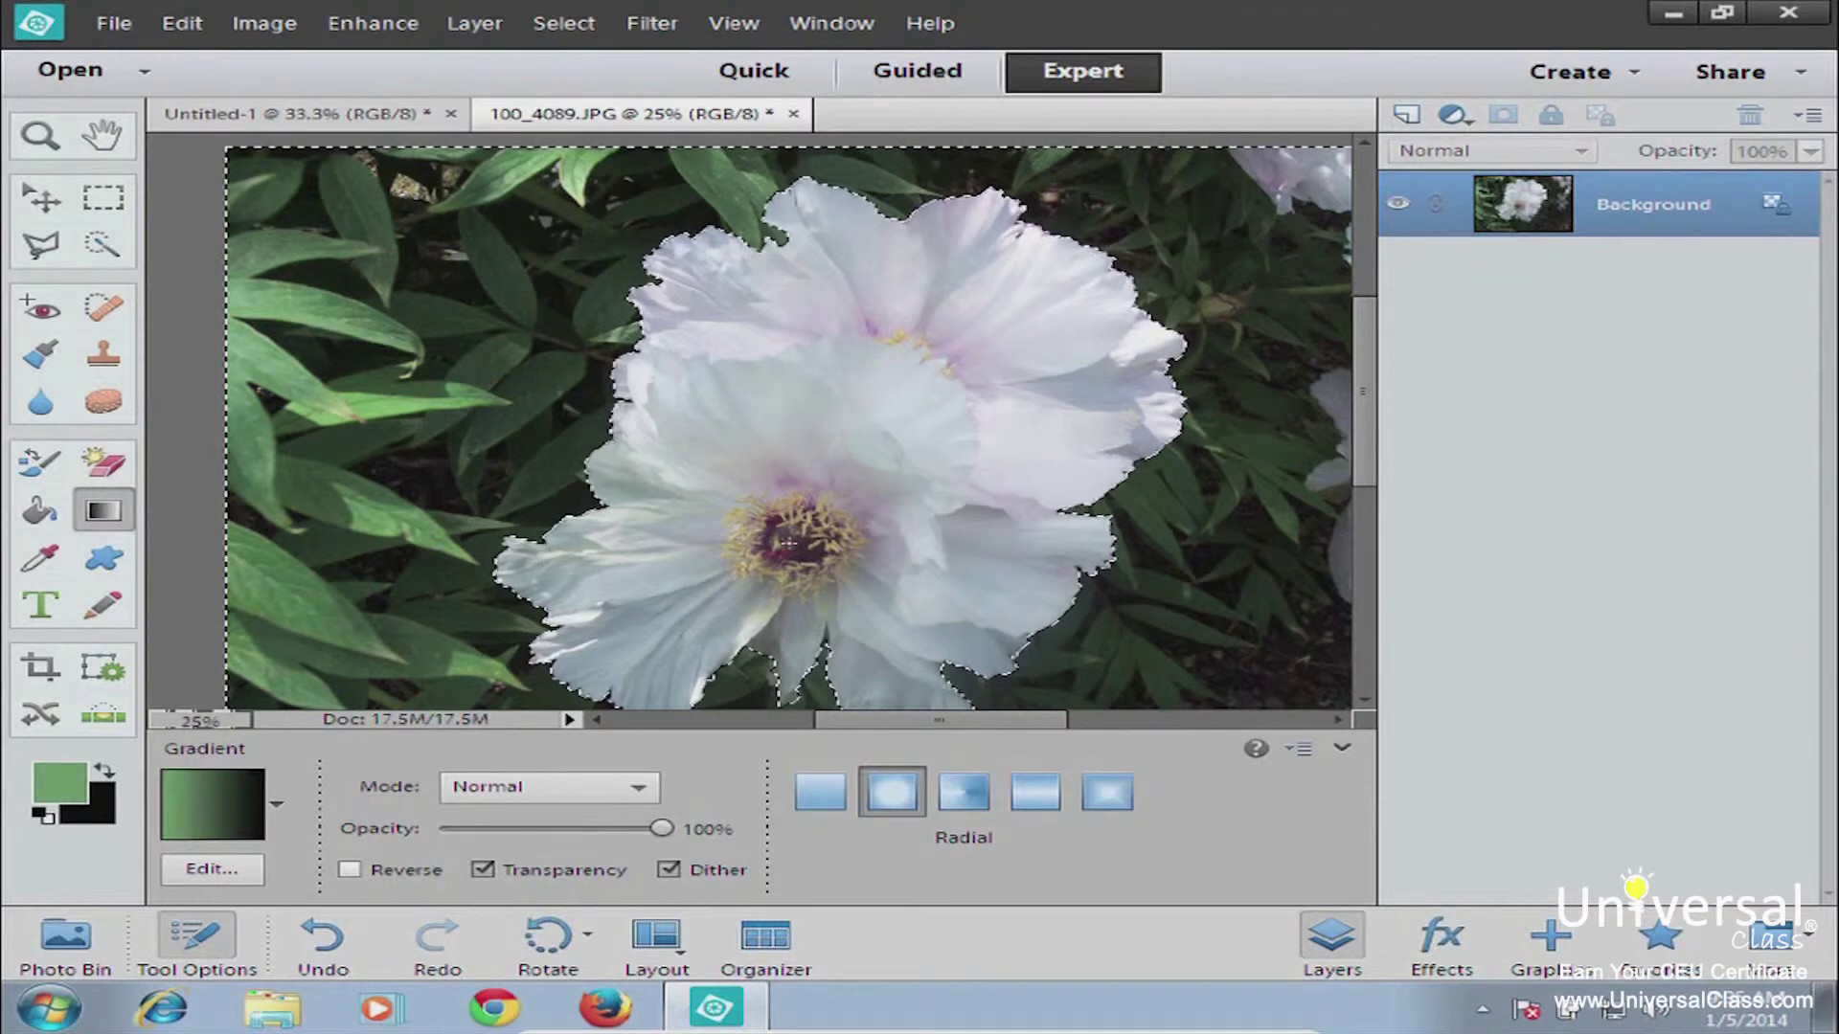
mouse_move(1279, 177)
mouse_down()
mouse_move(1350, 173)
mouse_move(1286, 144)
mouse_up()
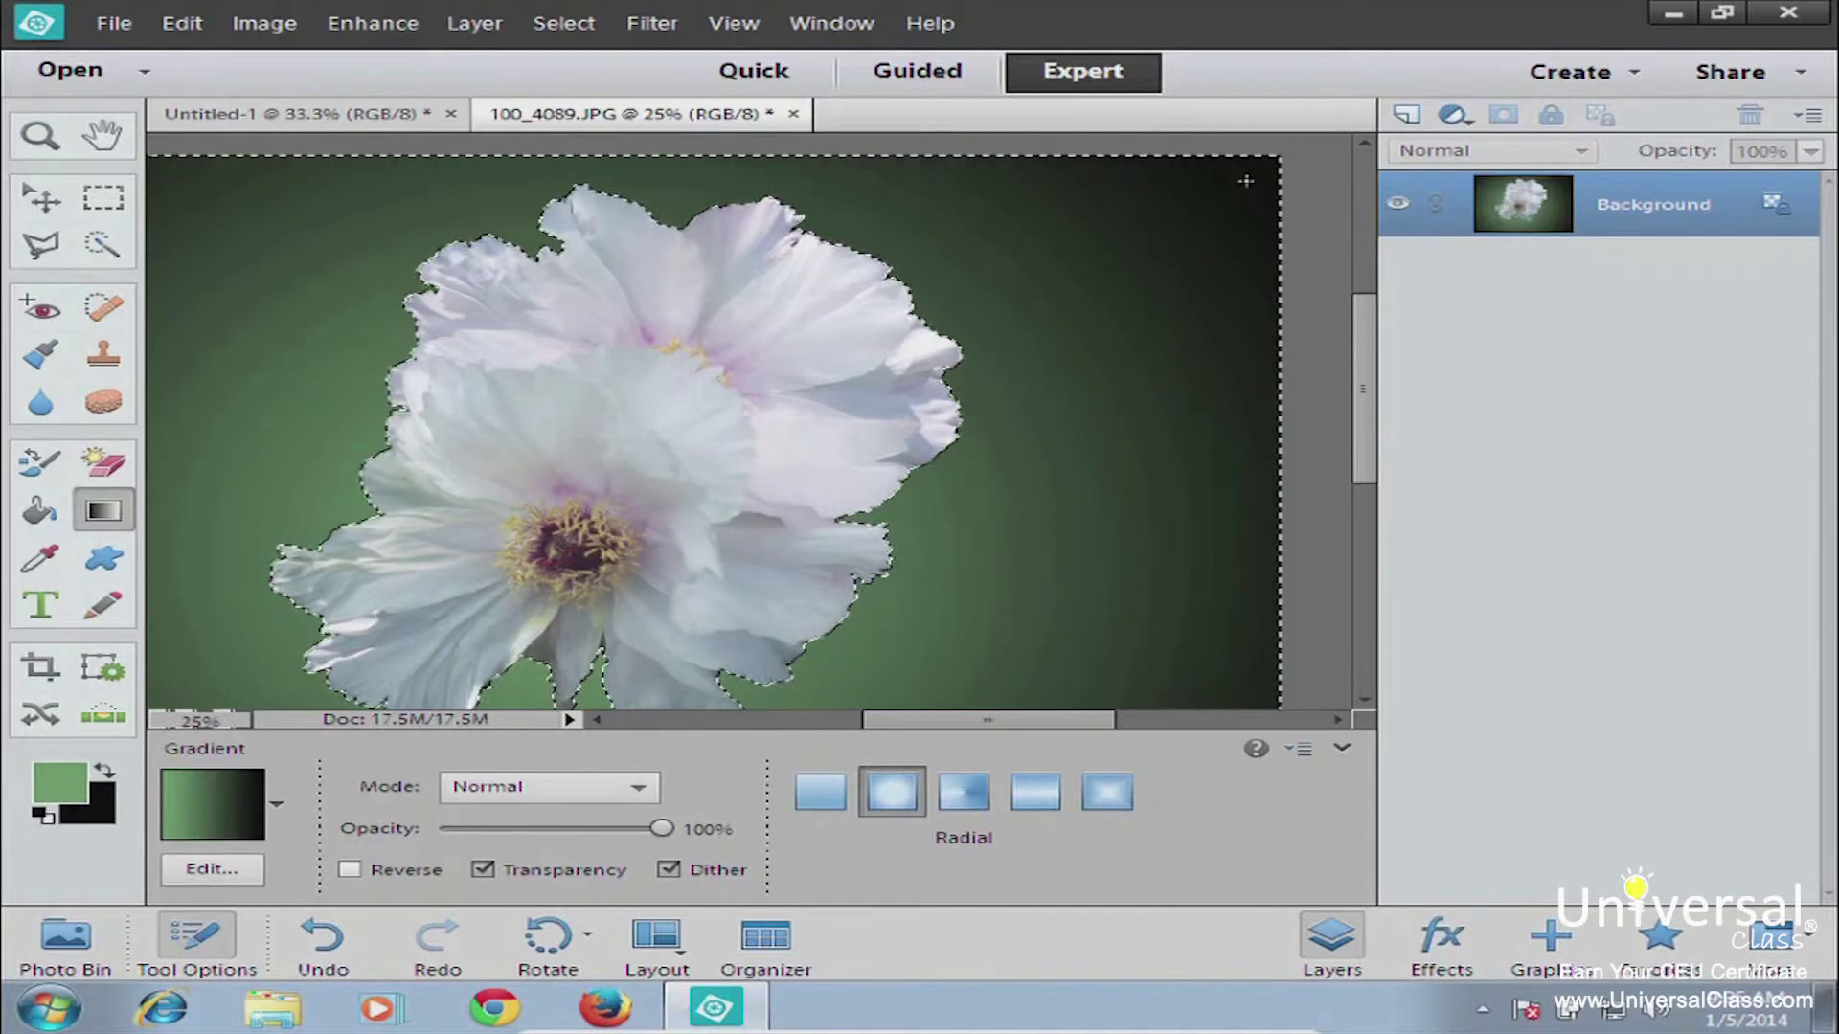
- Fill the selected background with the Copper gradient as a reflected gradient running vertically, in Normal mode at 100% opacity
drag(1007, 489, 1164, 490)
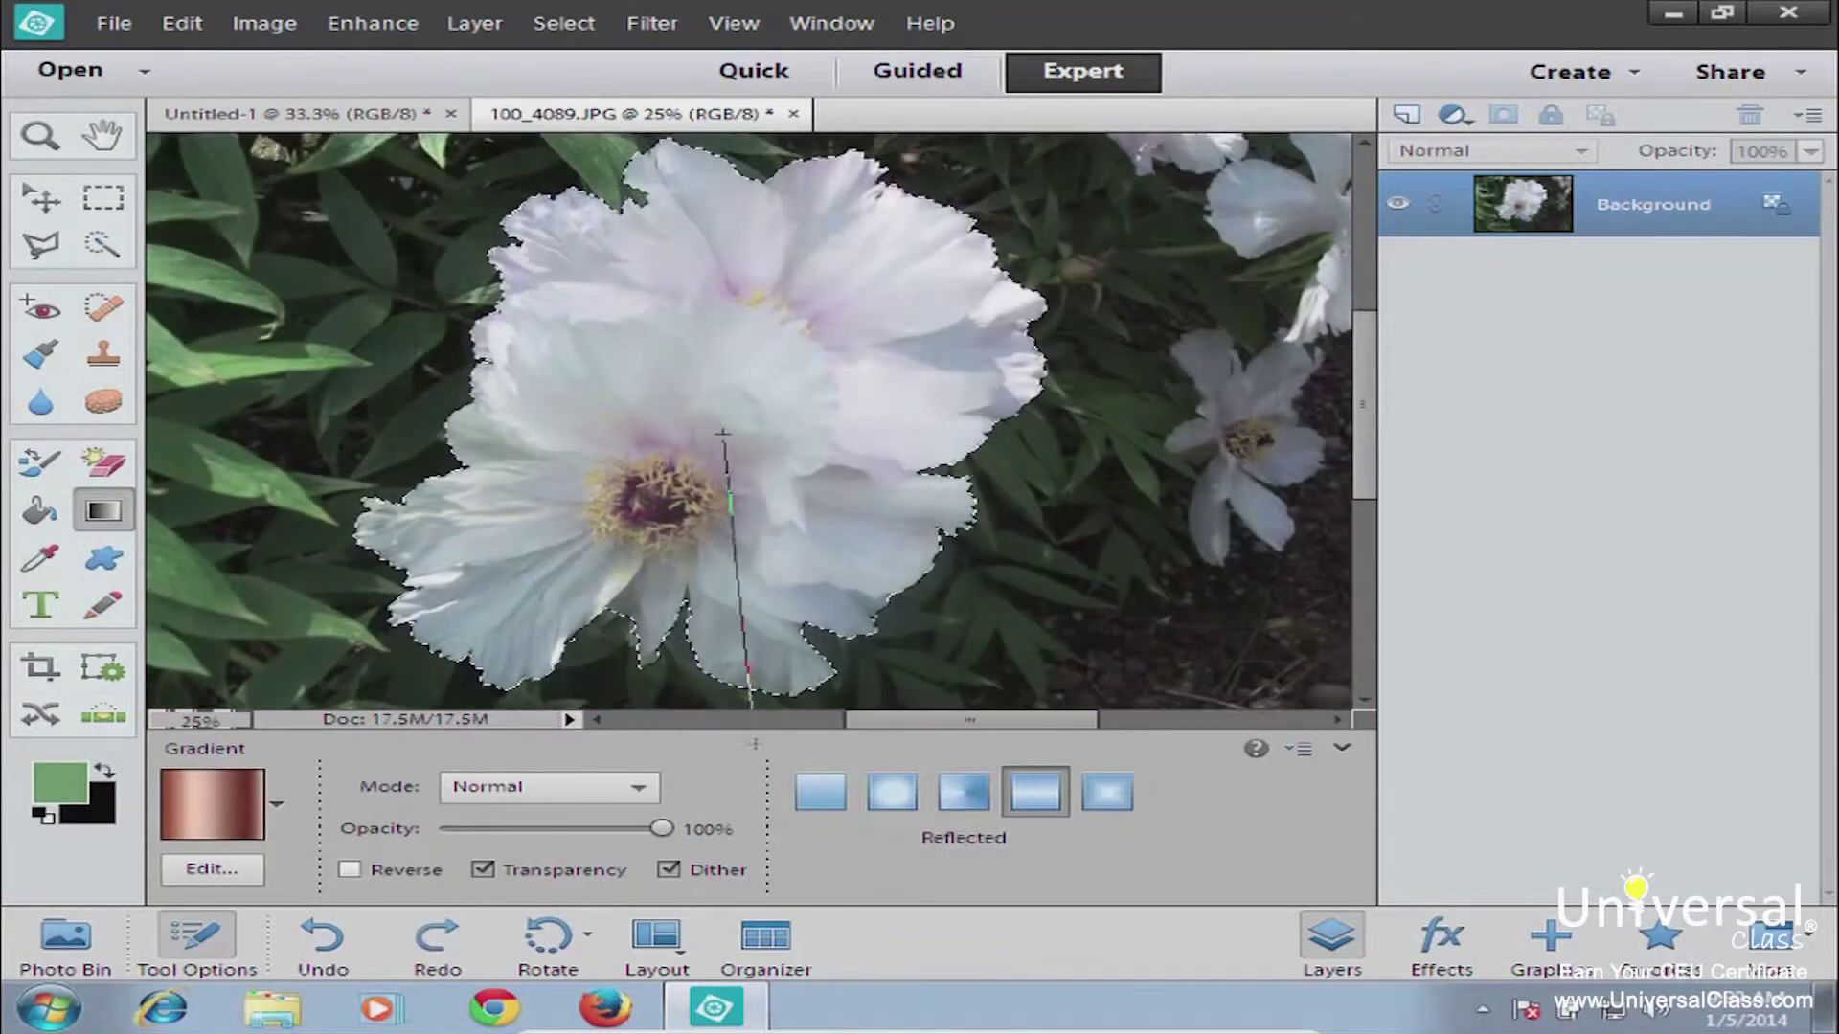
drag(722, 362, 721, 681)
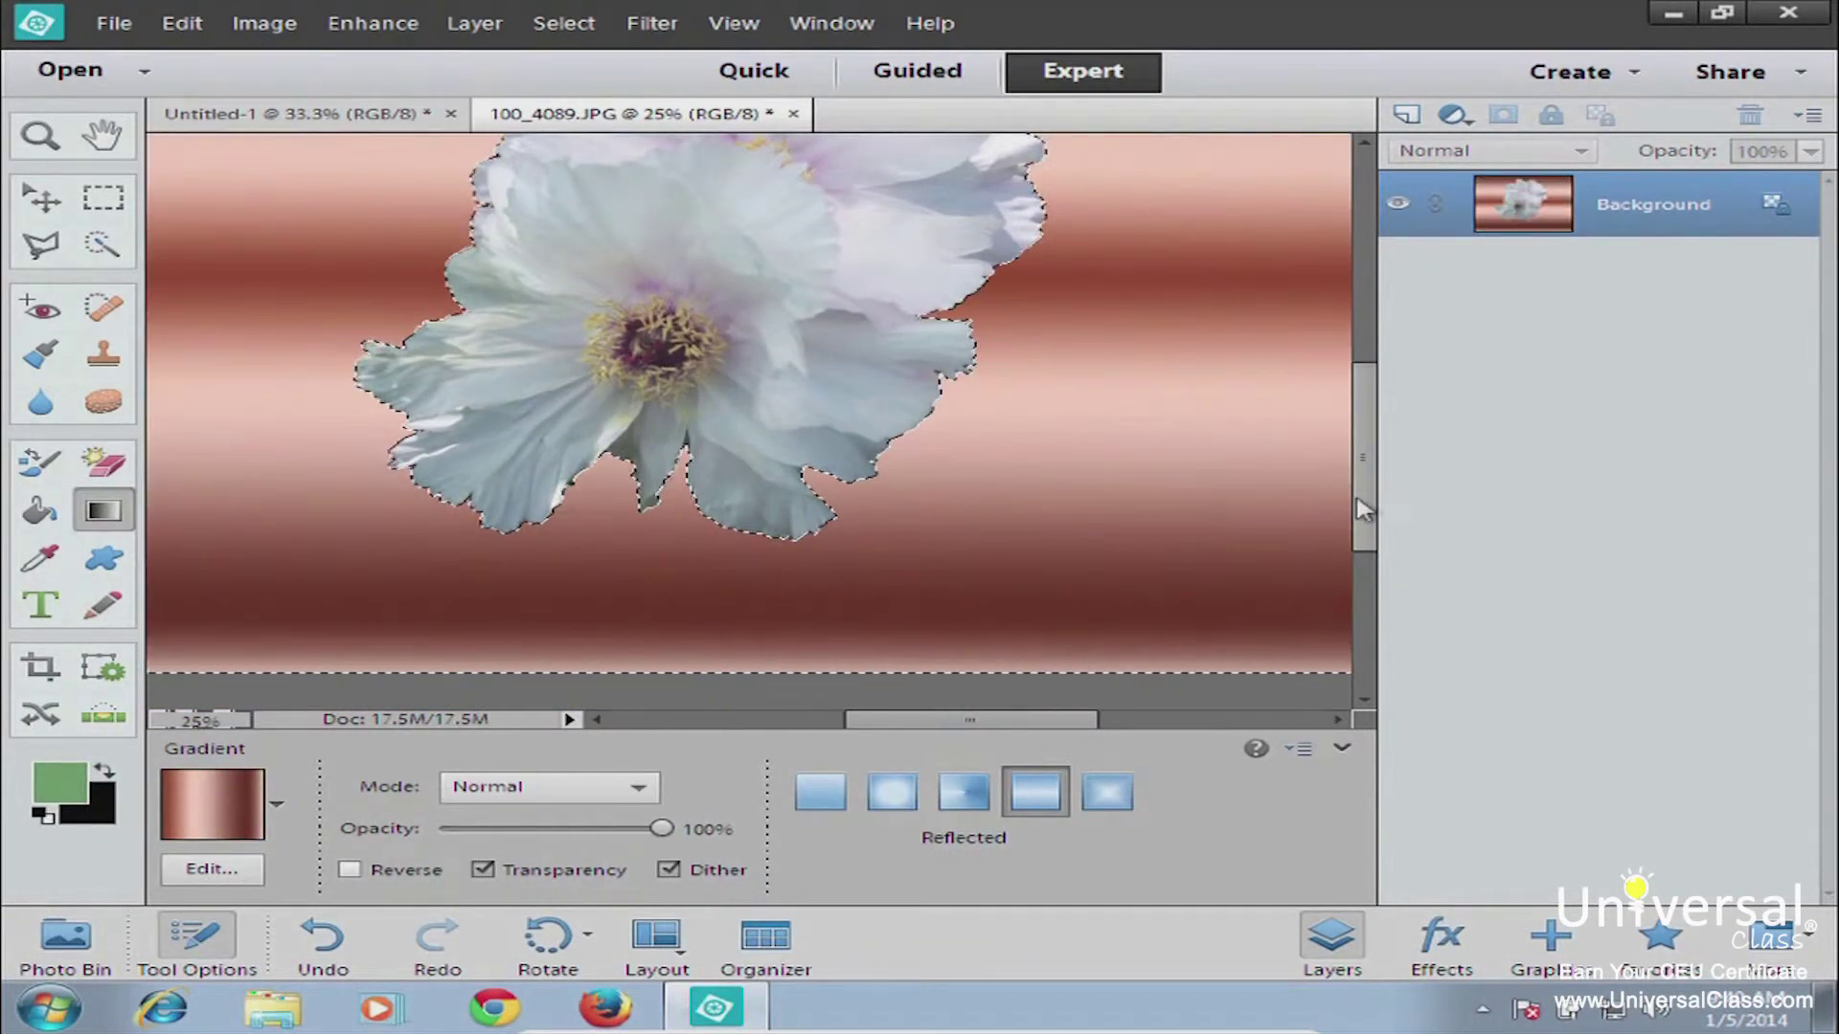
drag(1370, 503, 1375, 417)
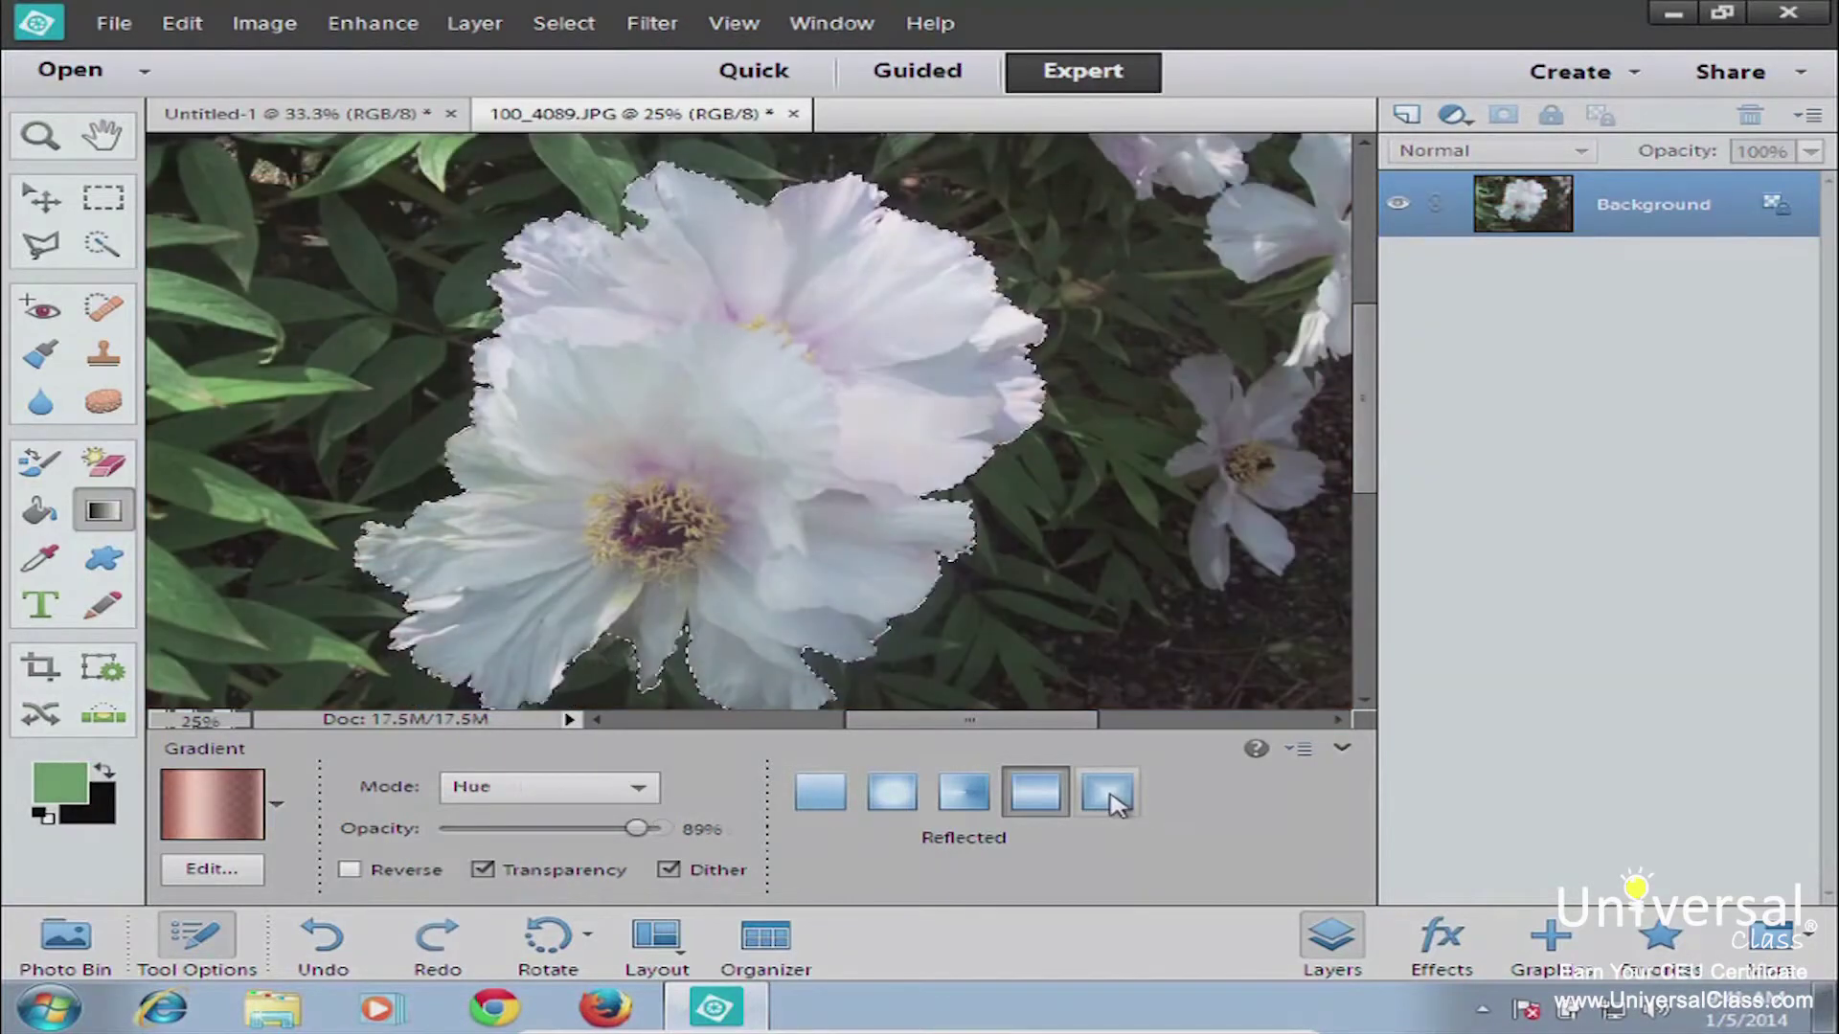
- Fill the selected background with a red-to-green diamond gradient spreading from the middle of the flowers, in Normal mode at 100% opacity
click(1108, 801)
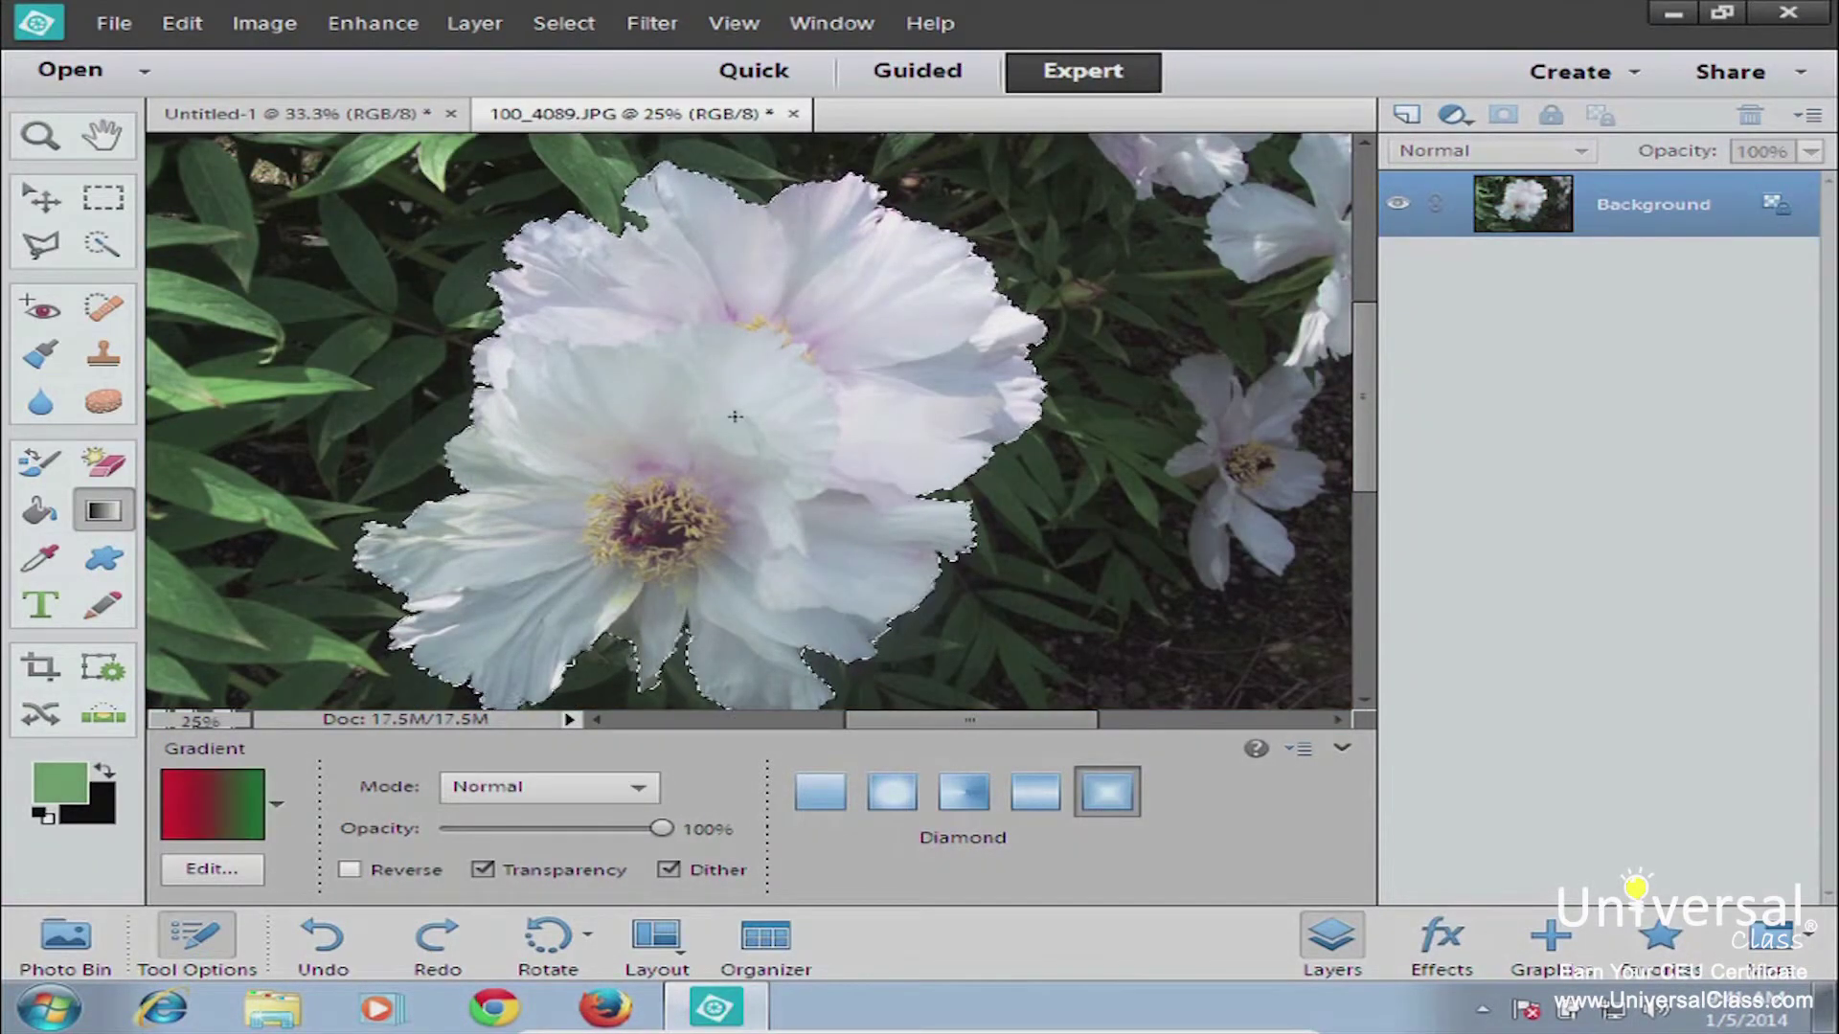
drag(735, 415, 696, 668)
drag(1379, 533, 1379, 426)
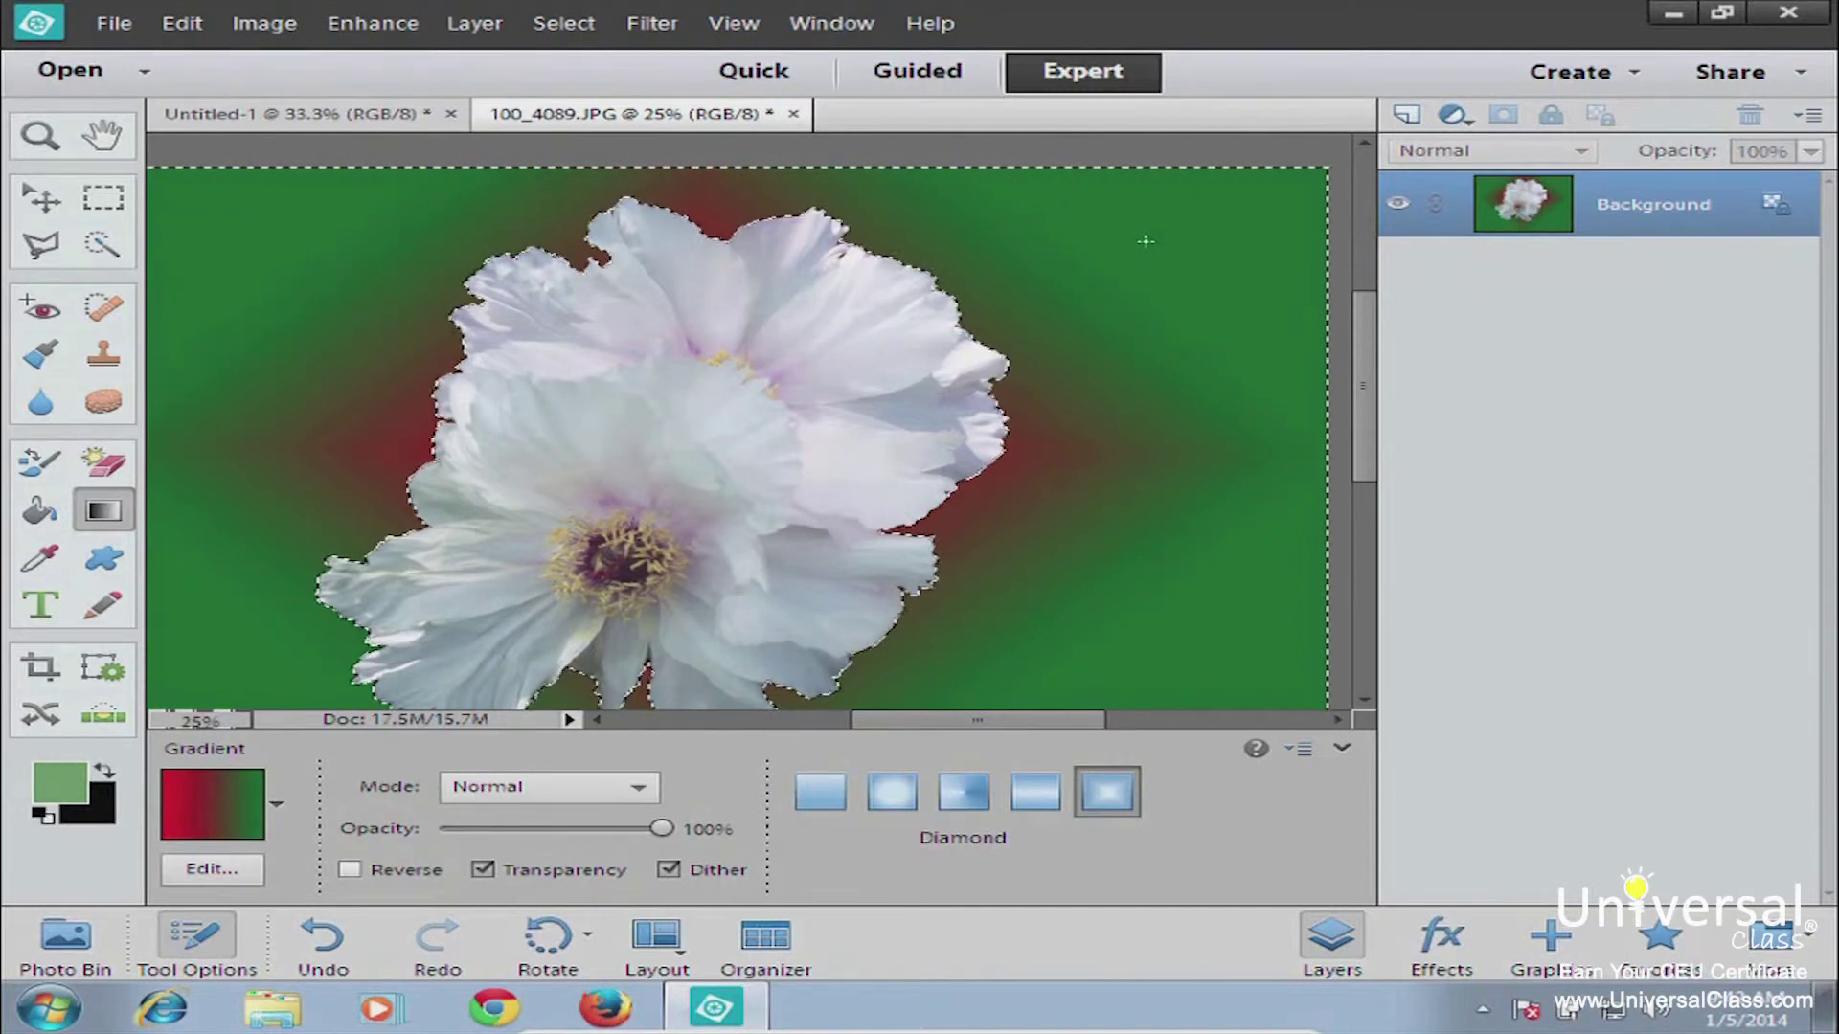
drag(1362, 426, 1376, 480)
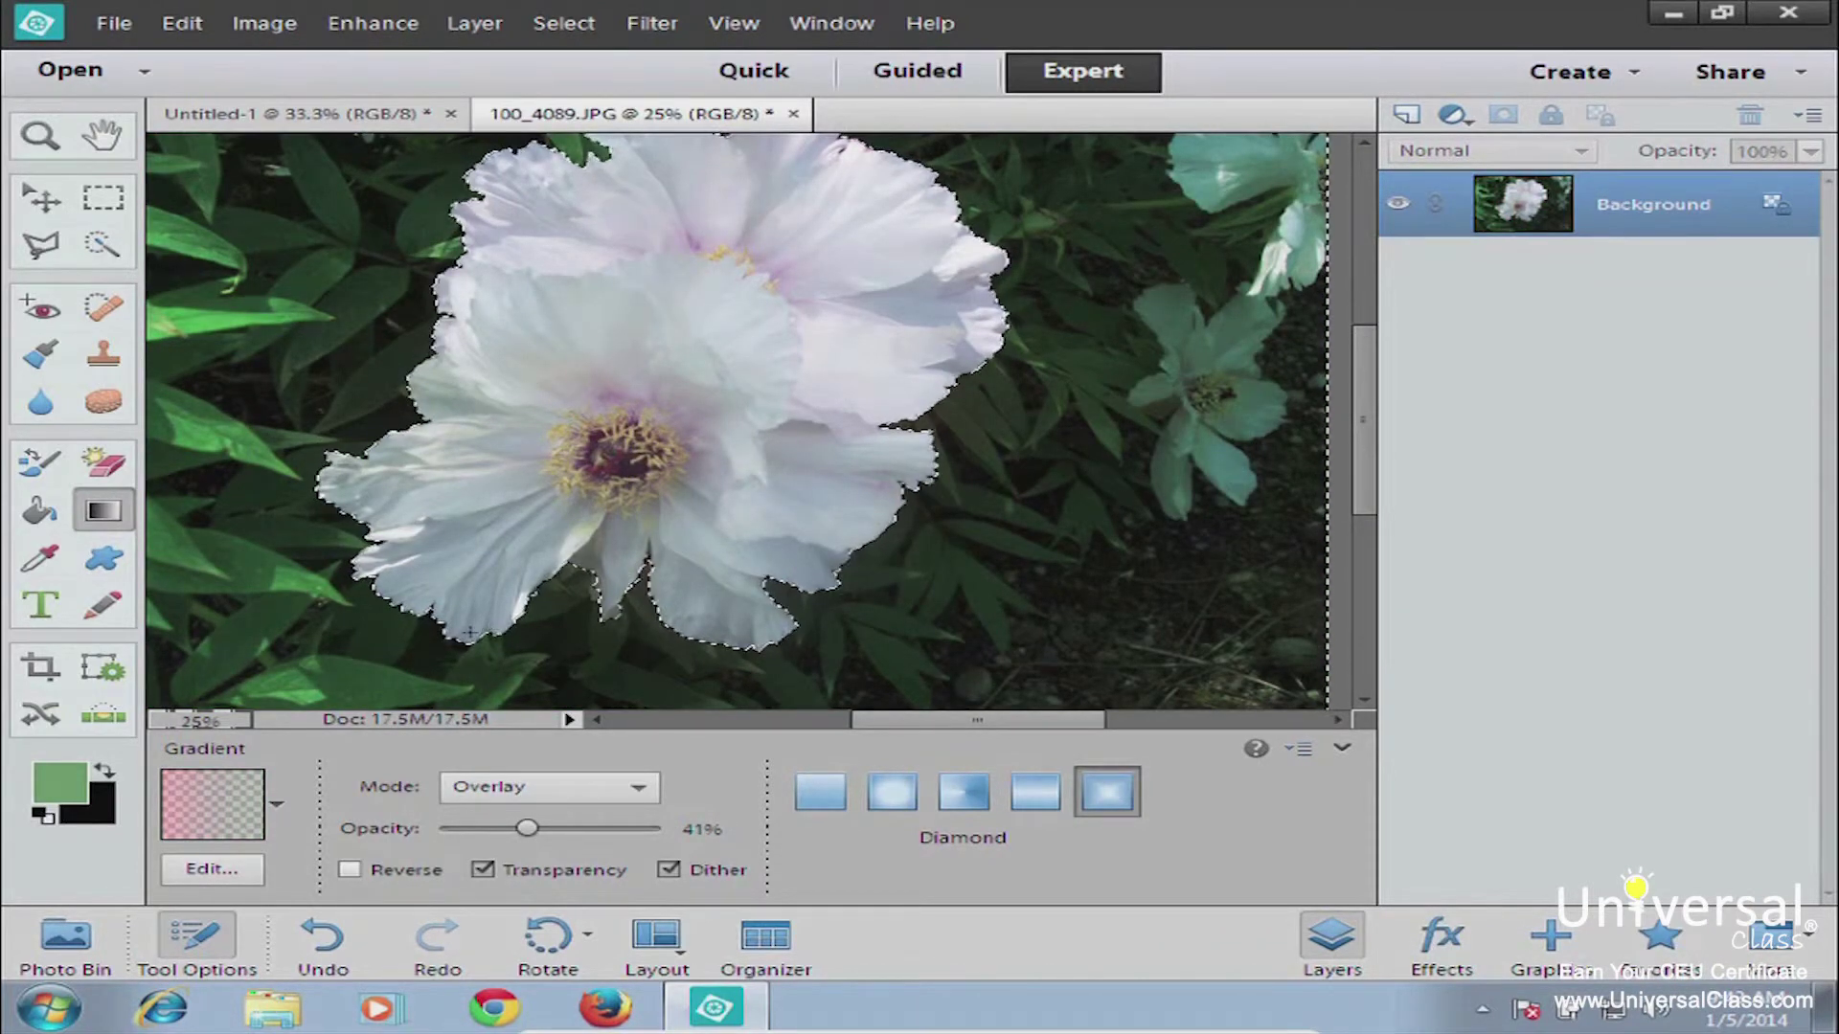
- Fill the selected background with the blue bubbles pattern using the Paint Bucket in Normal mode at 69% opacity and tolerance 202
click(40, 511)
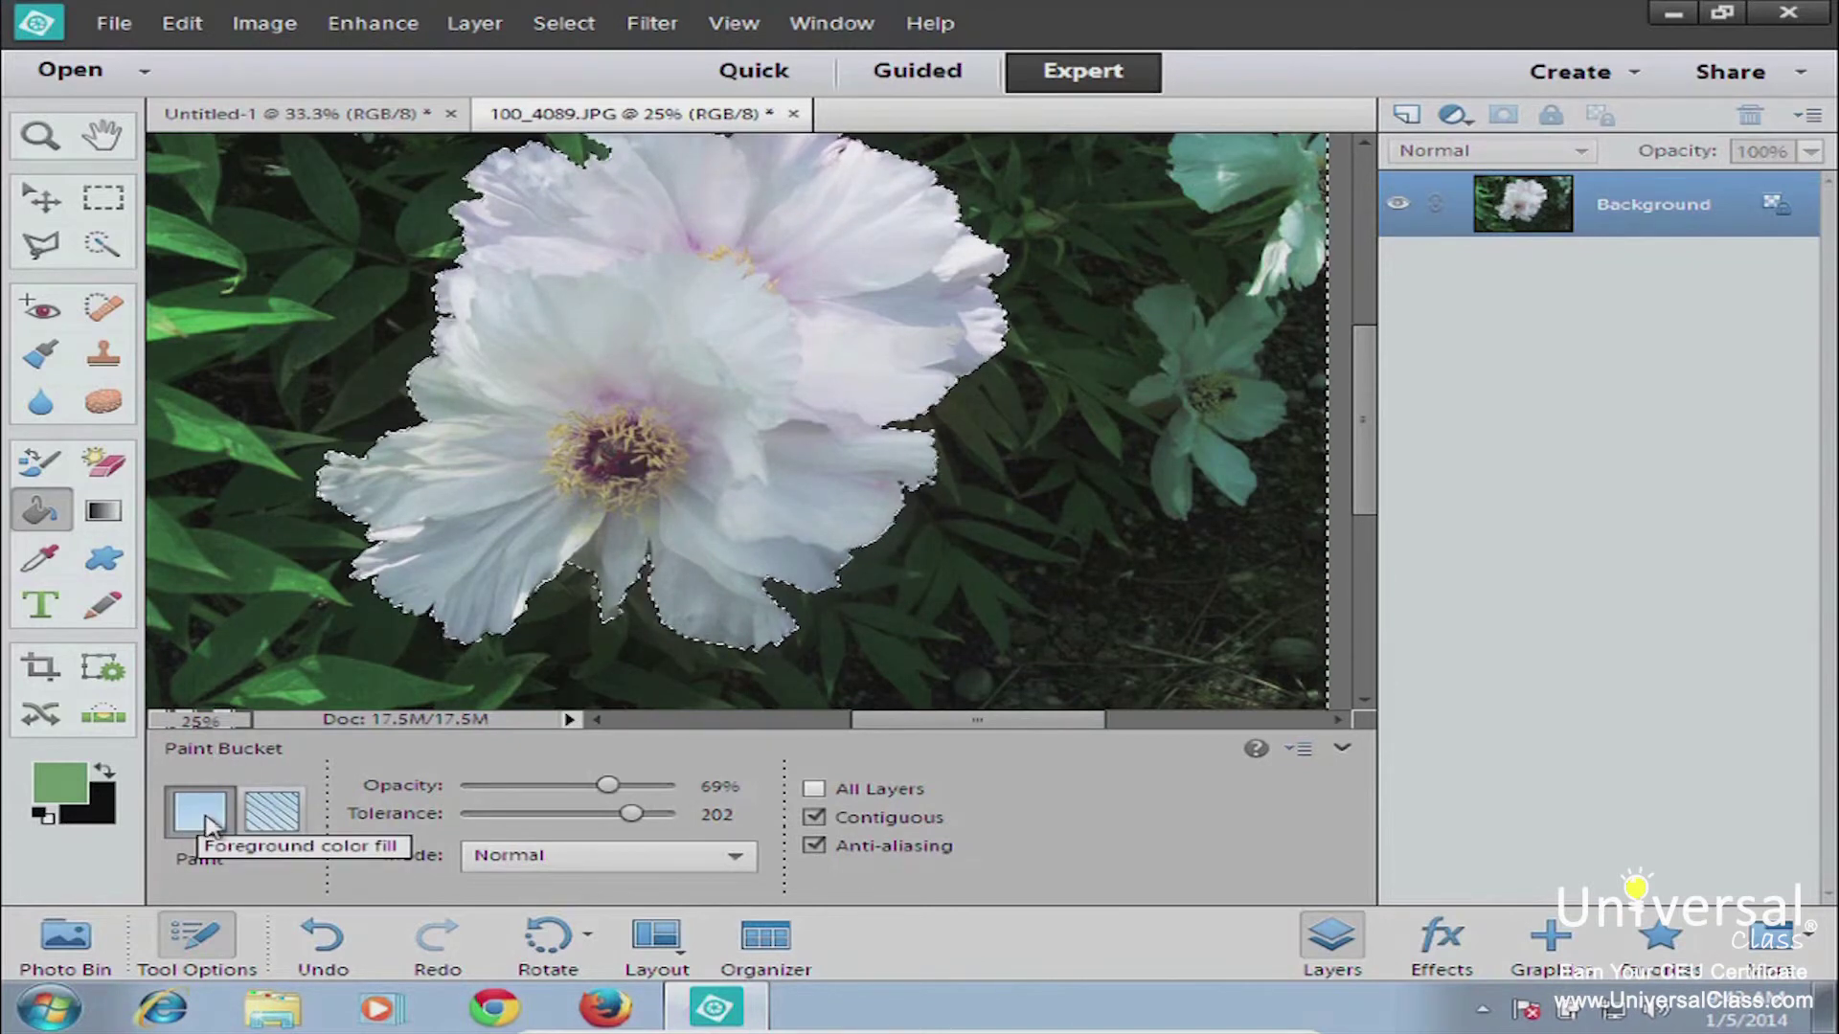
click(273, 826)
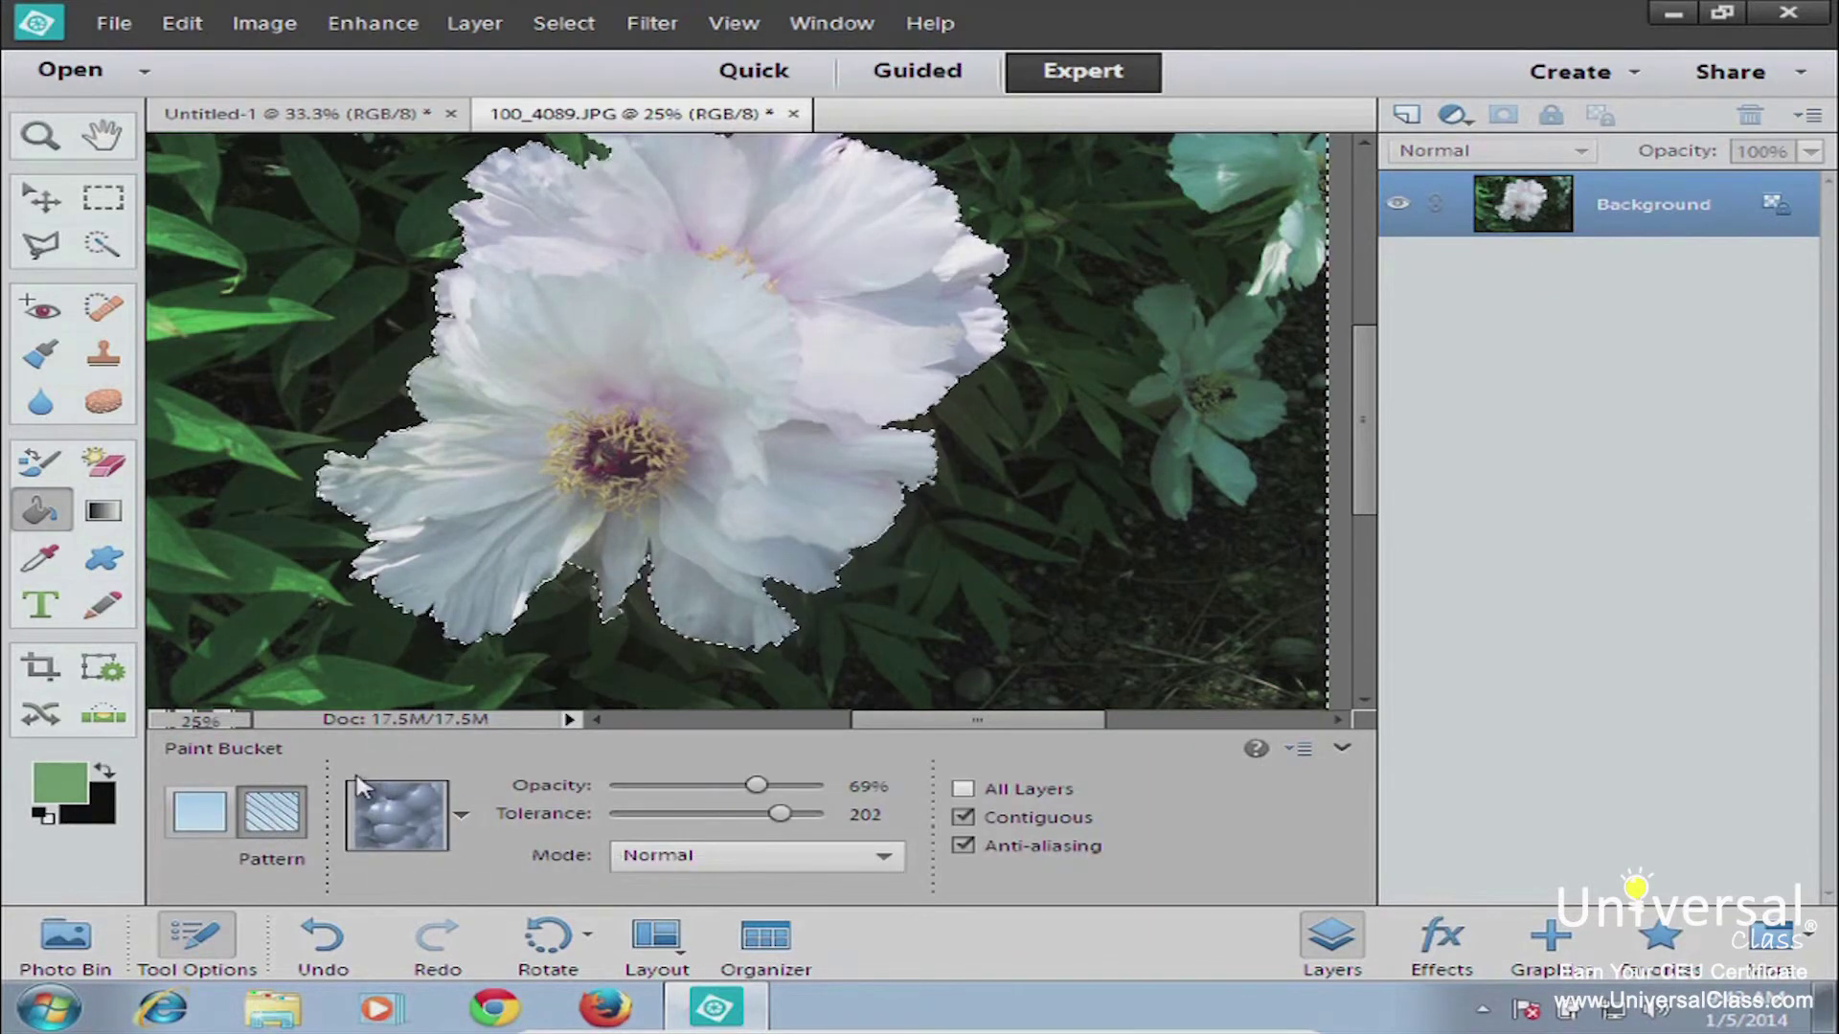
click(402, 824)
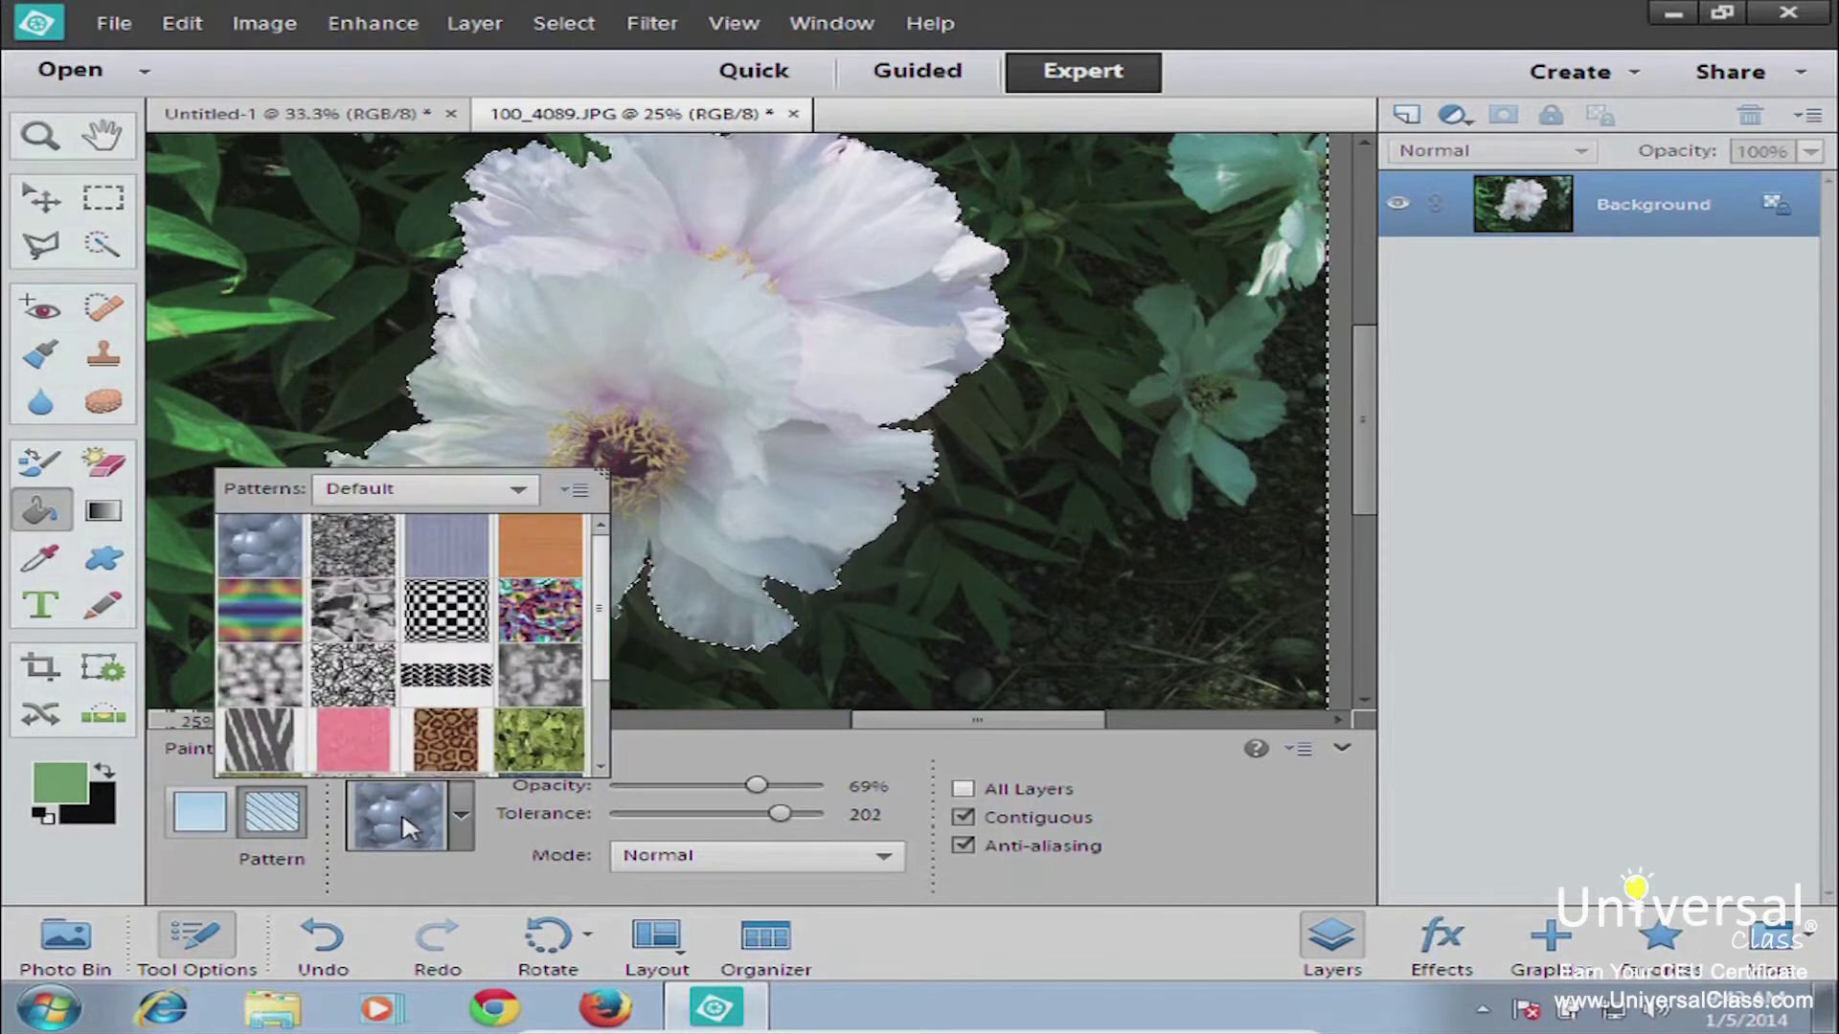
click(267, 554)
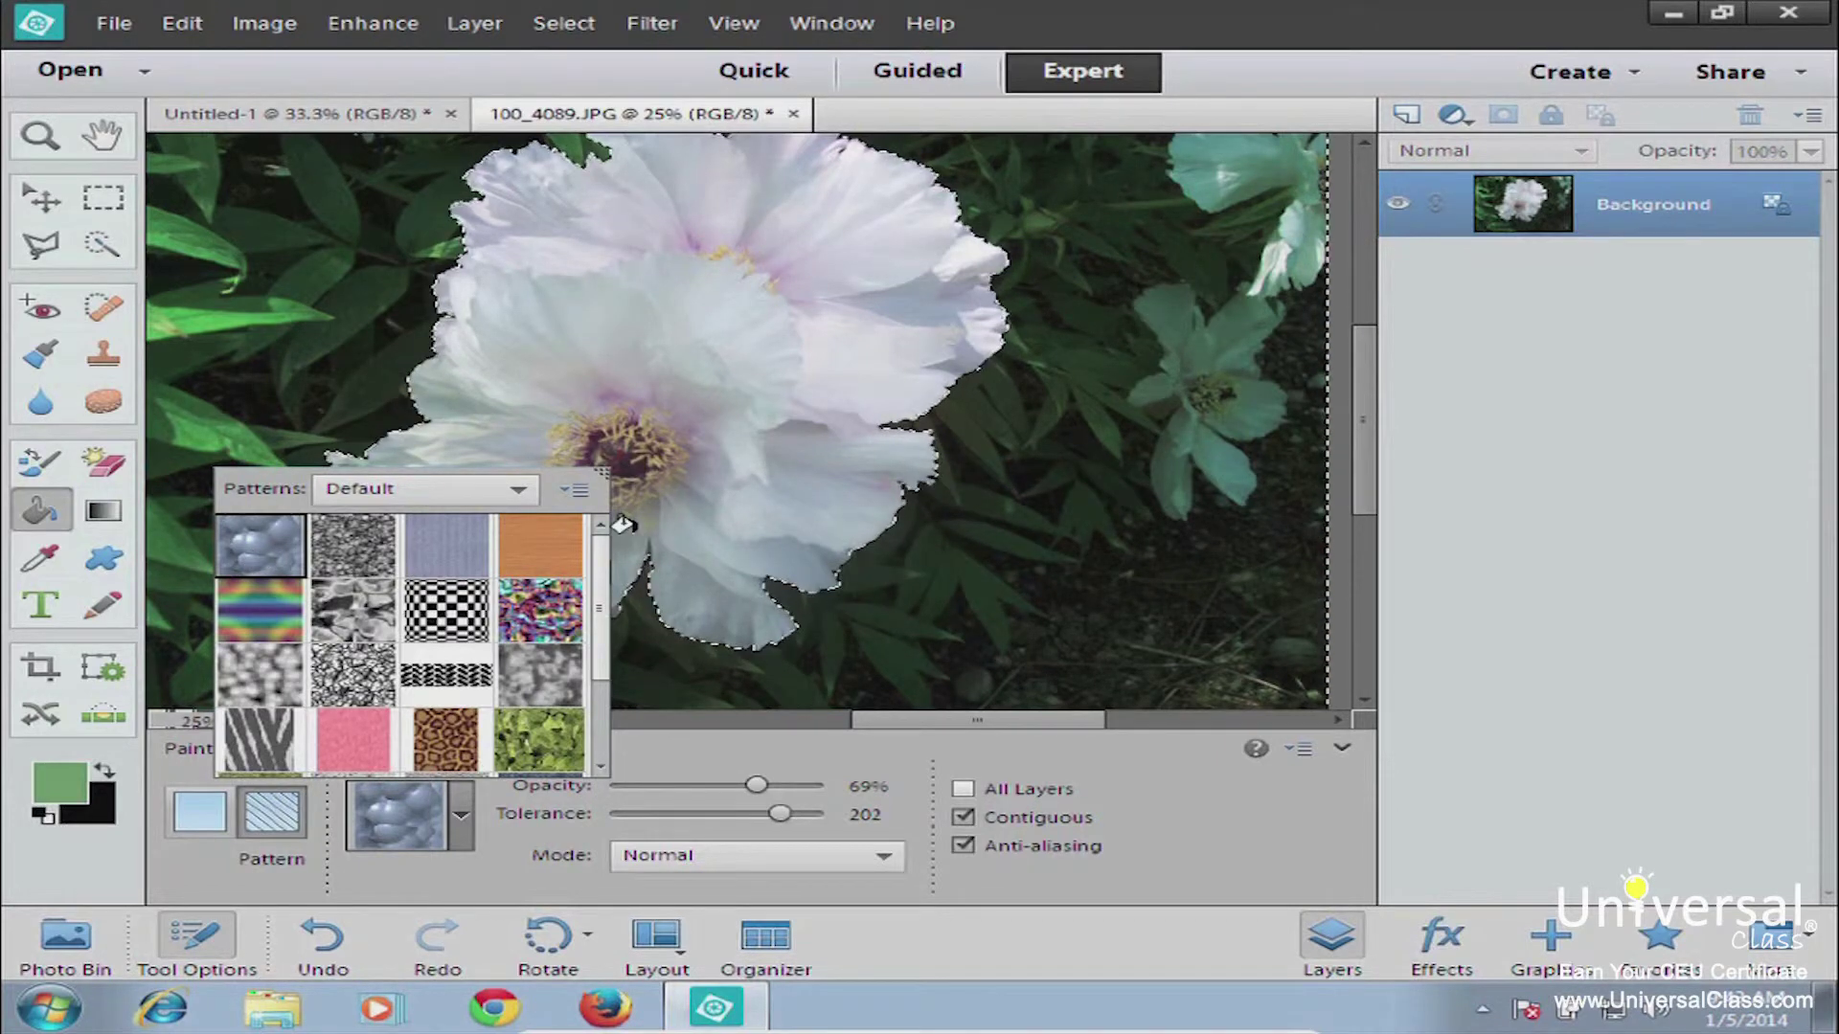
click(429, 881)
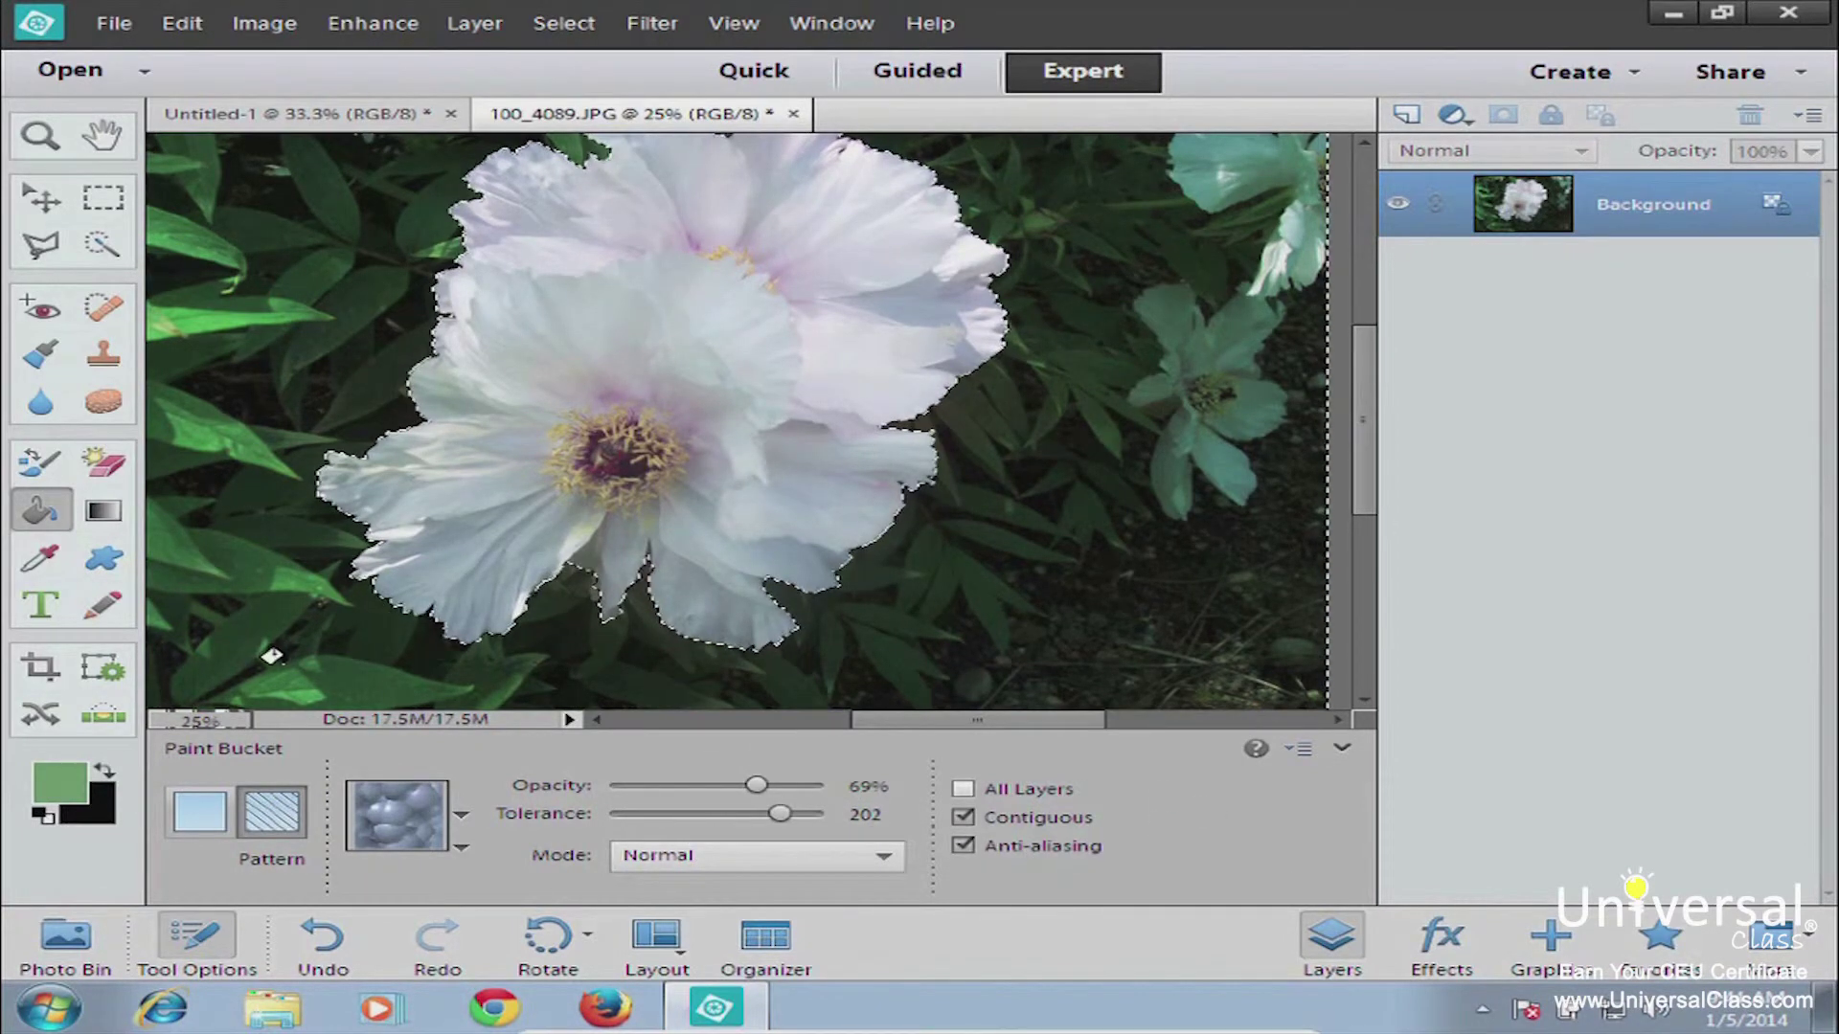
click(258, 504)
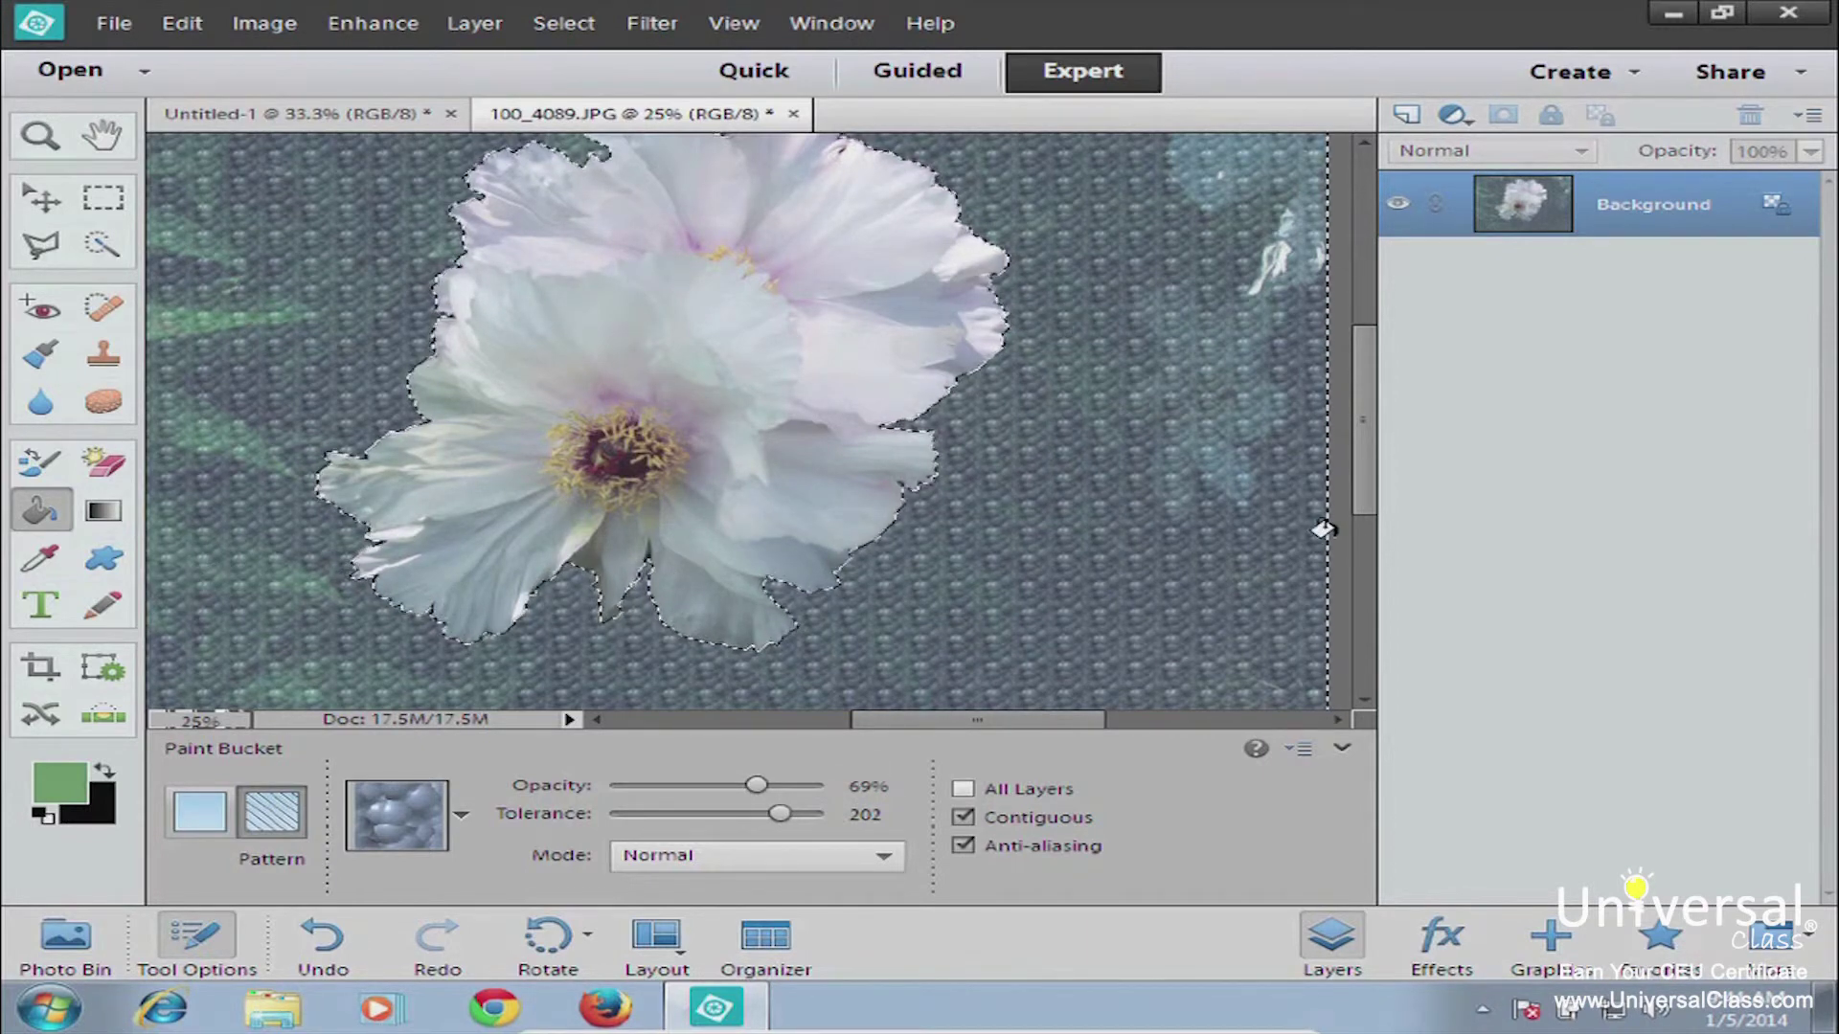
drag(1371, 439, 1368, 400)
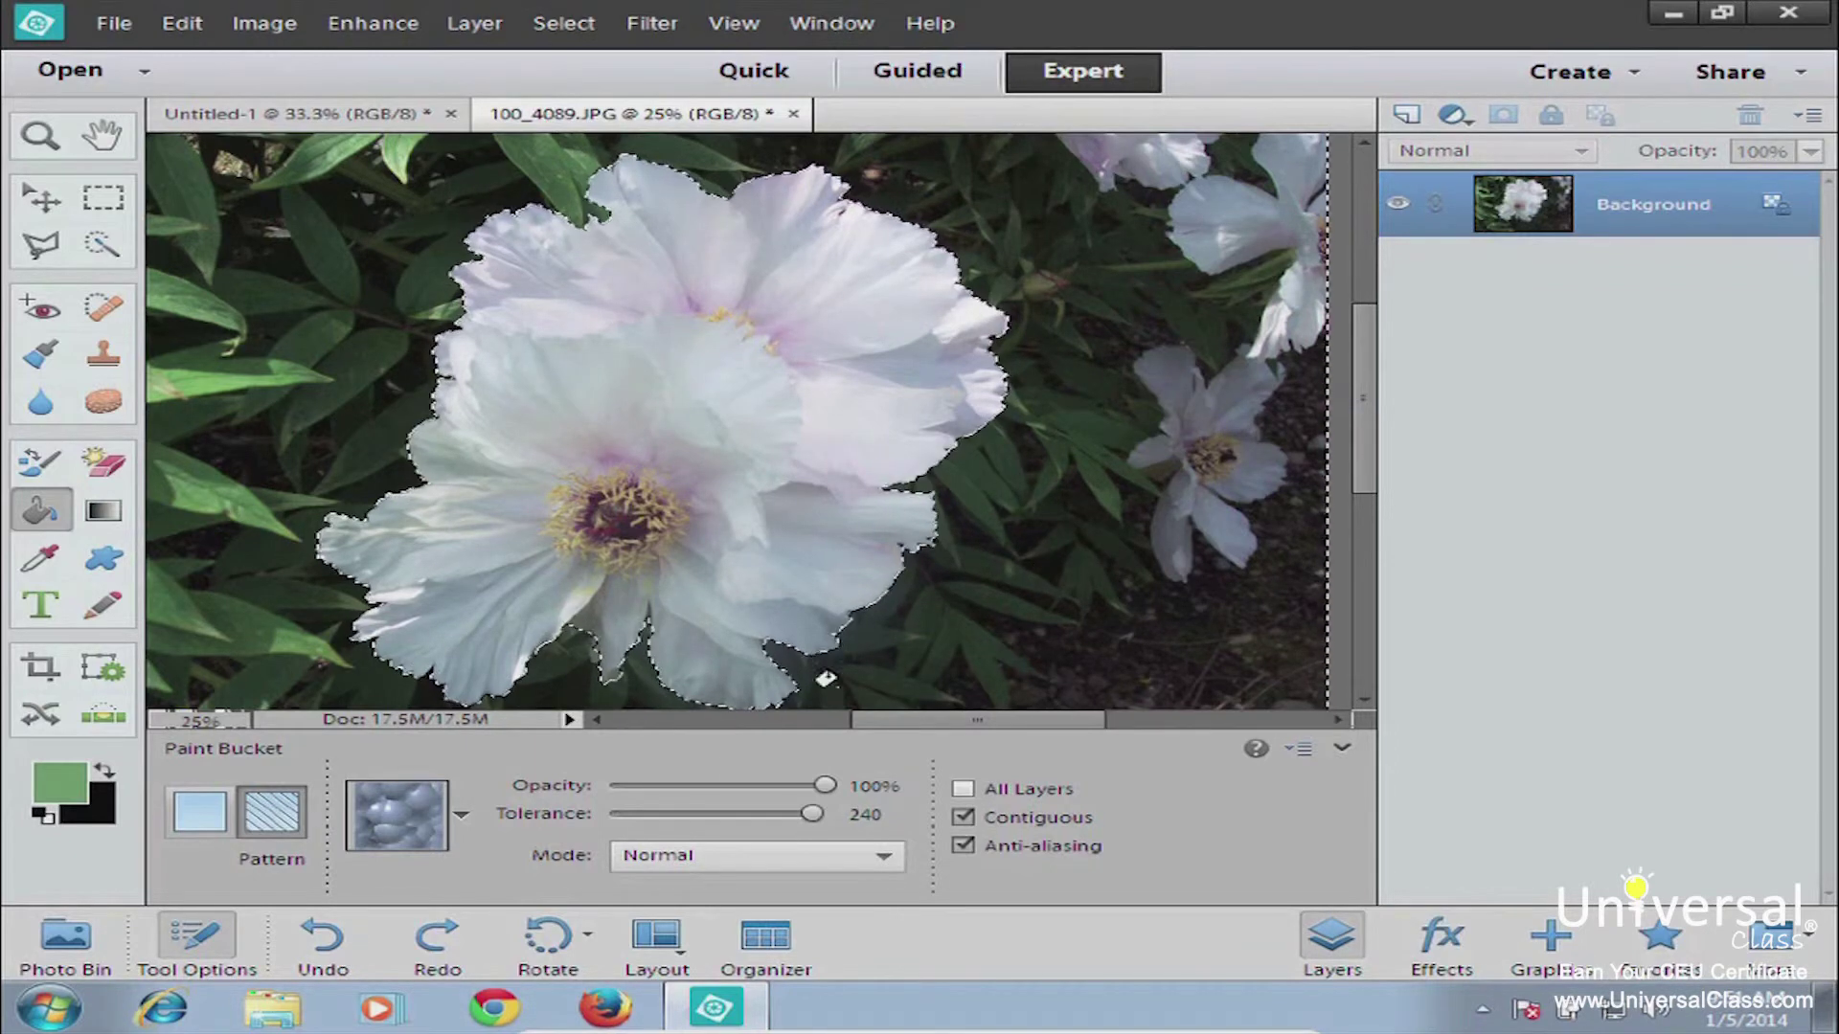
- Try filling the selected background with the pink pattern in Normal mode at 100% opacity and tolerance 240, and undo it
click(463, 824)
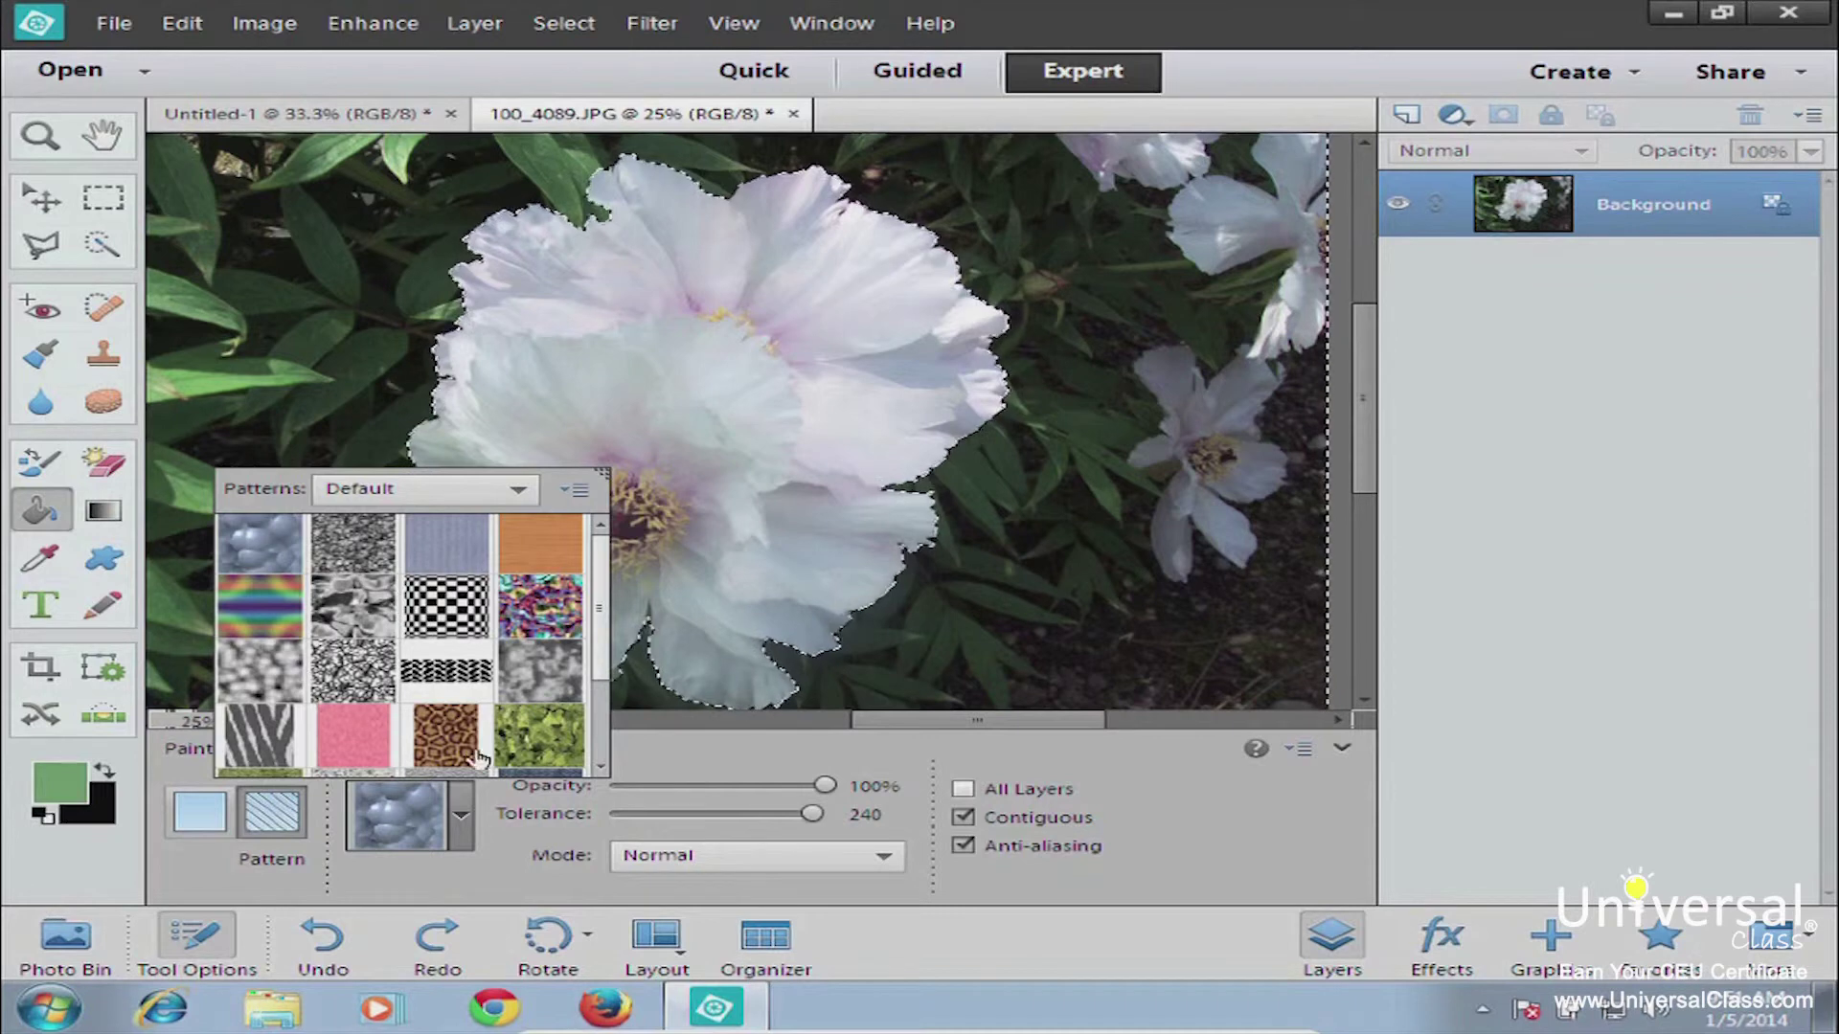
click(355, 747)
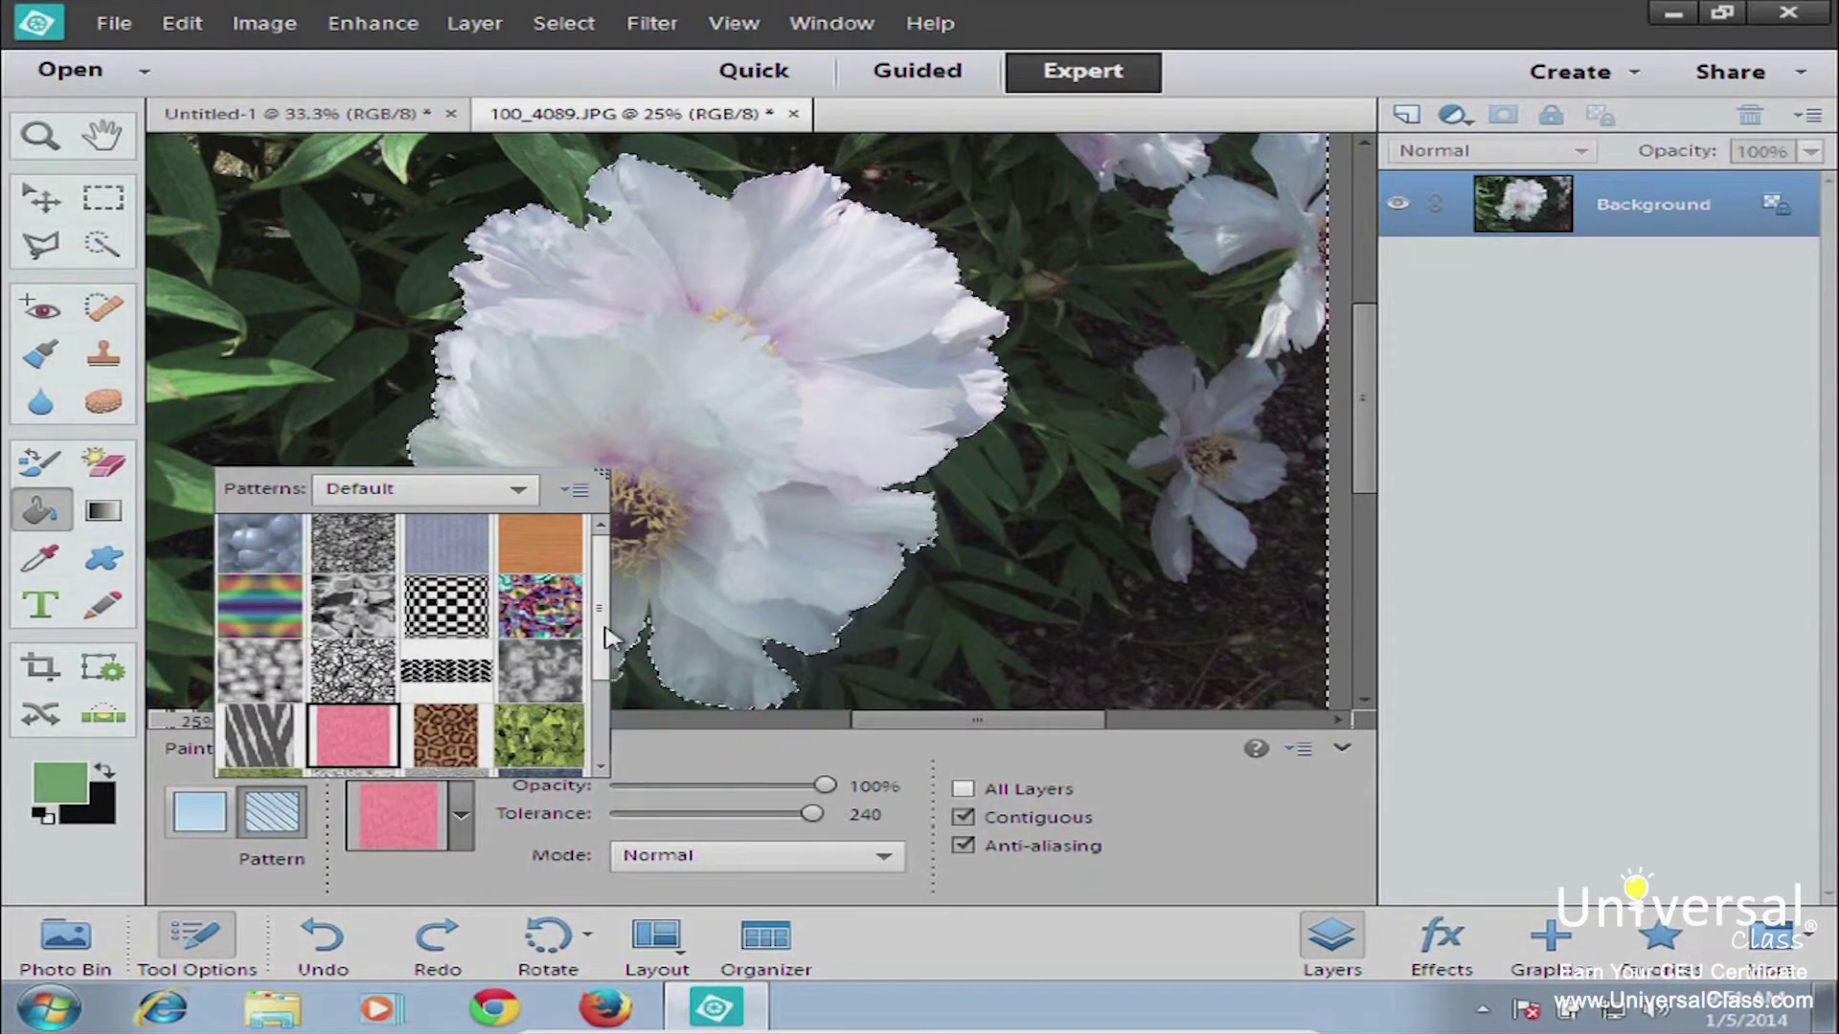
click(1111, 577)
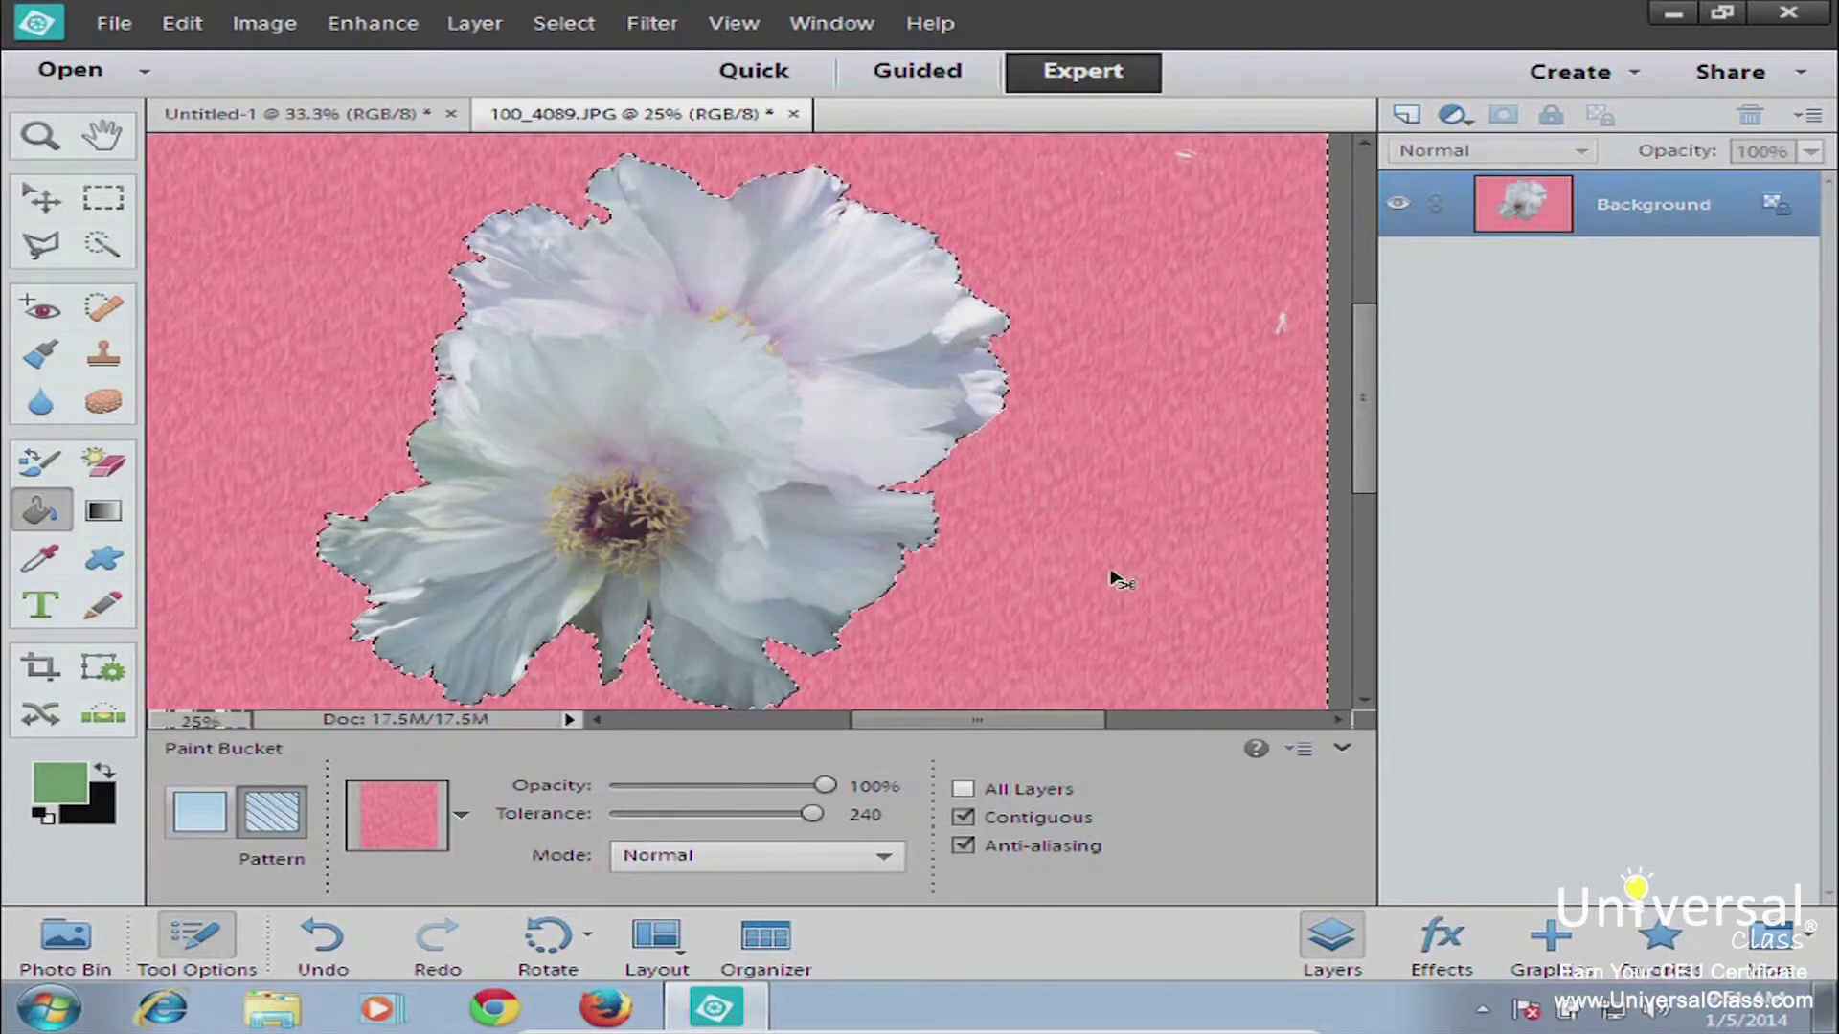
key(ctrl+z)
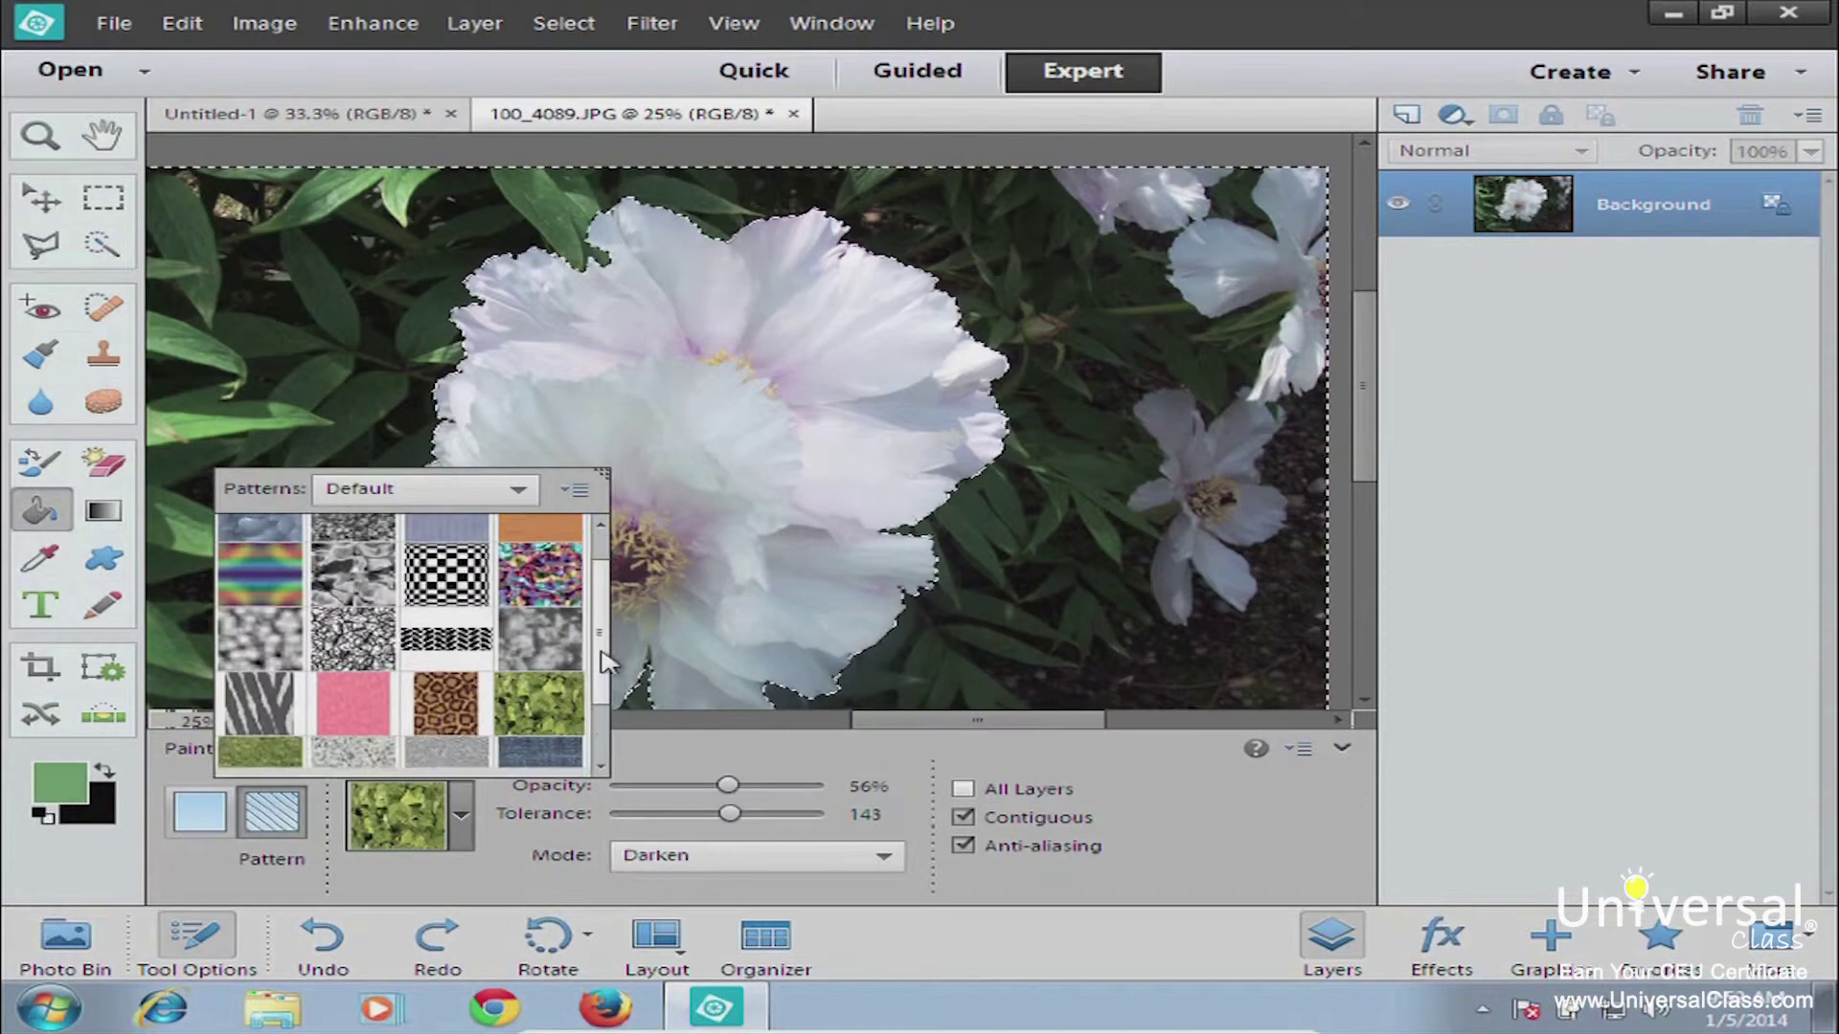
- Fill the selected background with the dark blue-purple pattern from the Patterns 2 library in Overlay mode at 44% opacity and tolerance 183
drag(603, 661, 616, 589)
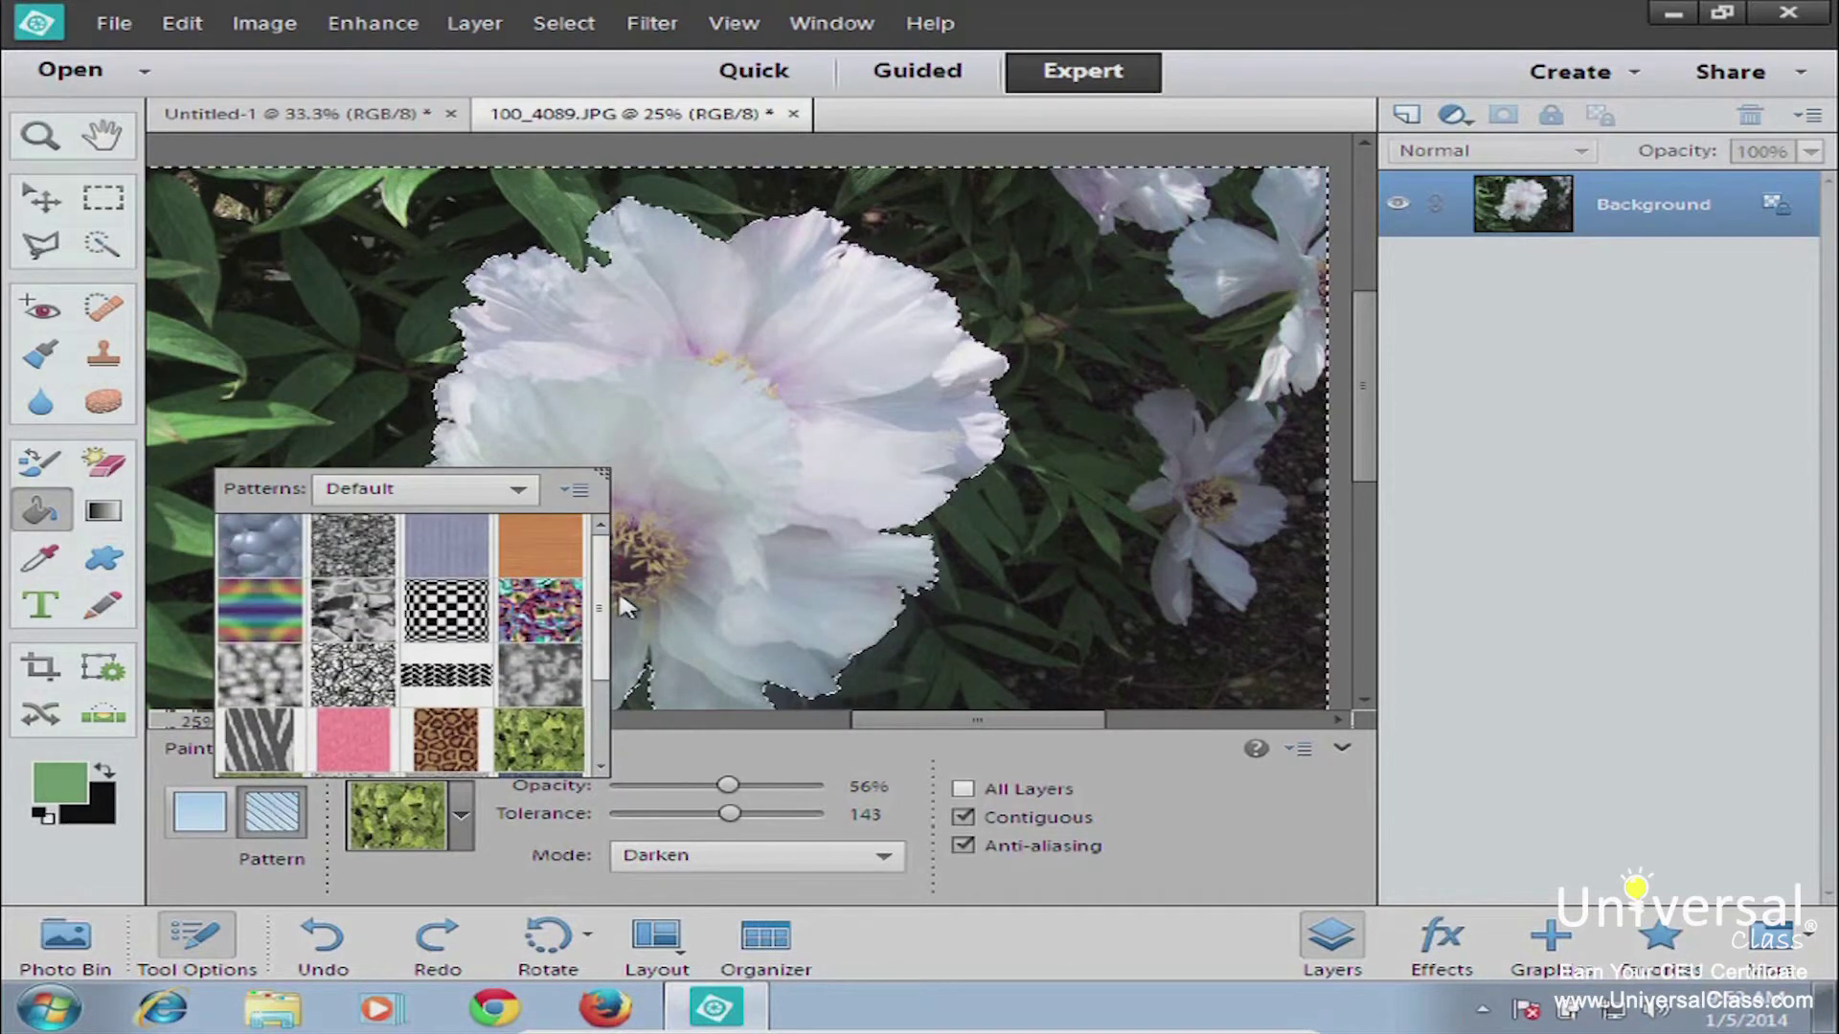
click(521, 492)
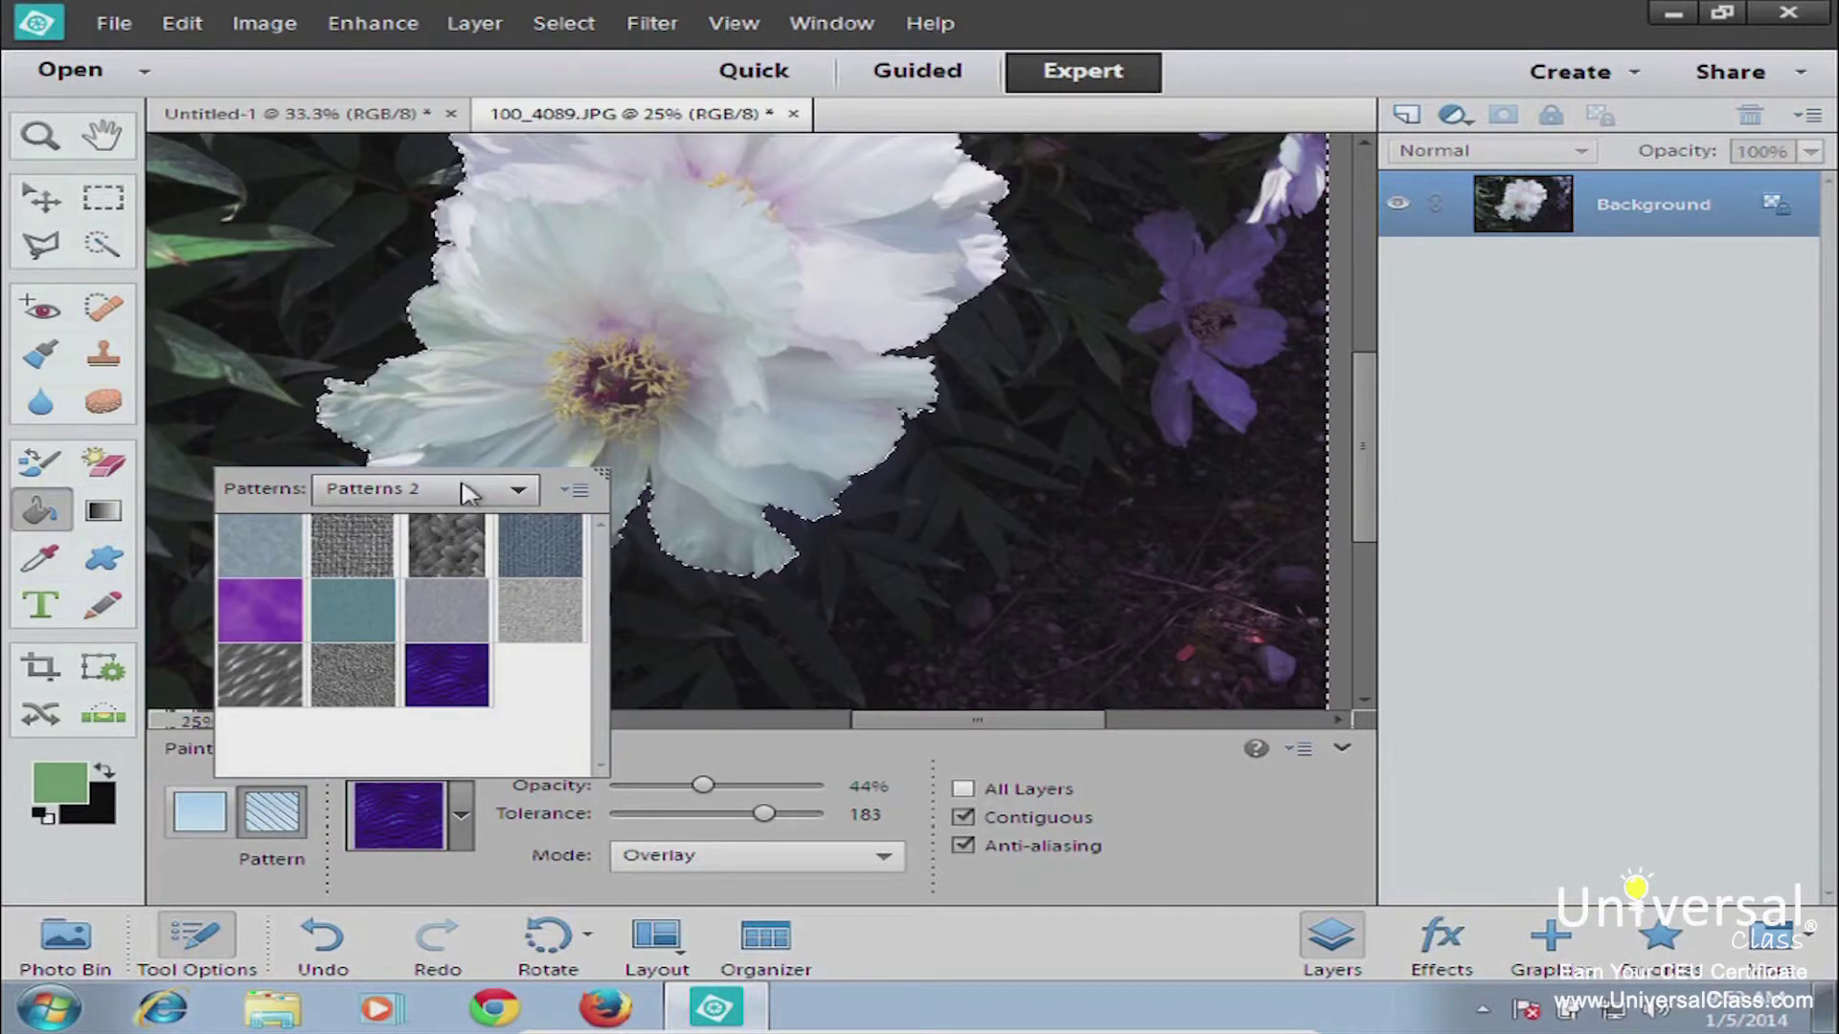
- Review the available pattern libraries and the Load Patterns dialog without loading anything
click(469, 492)
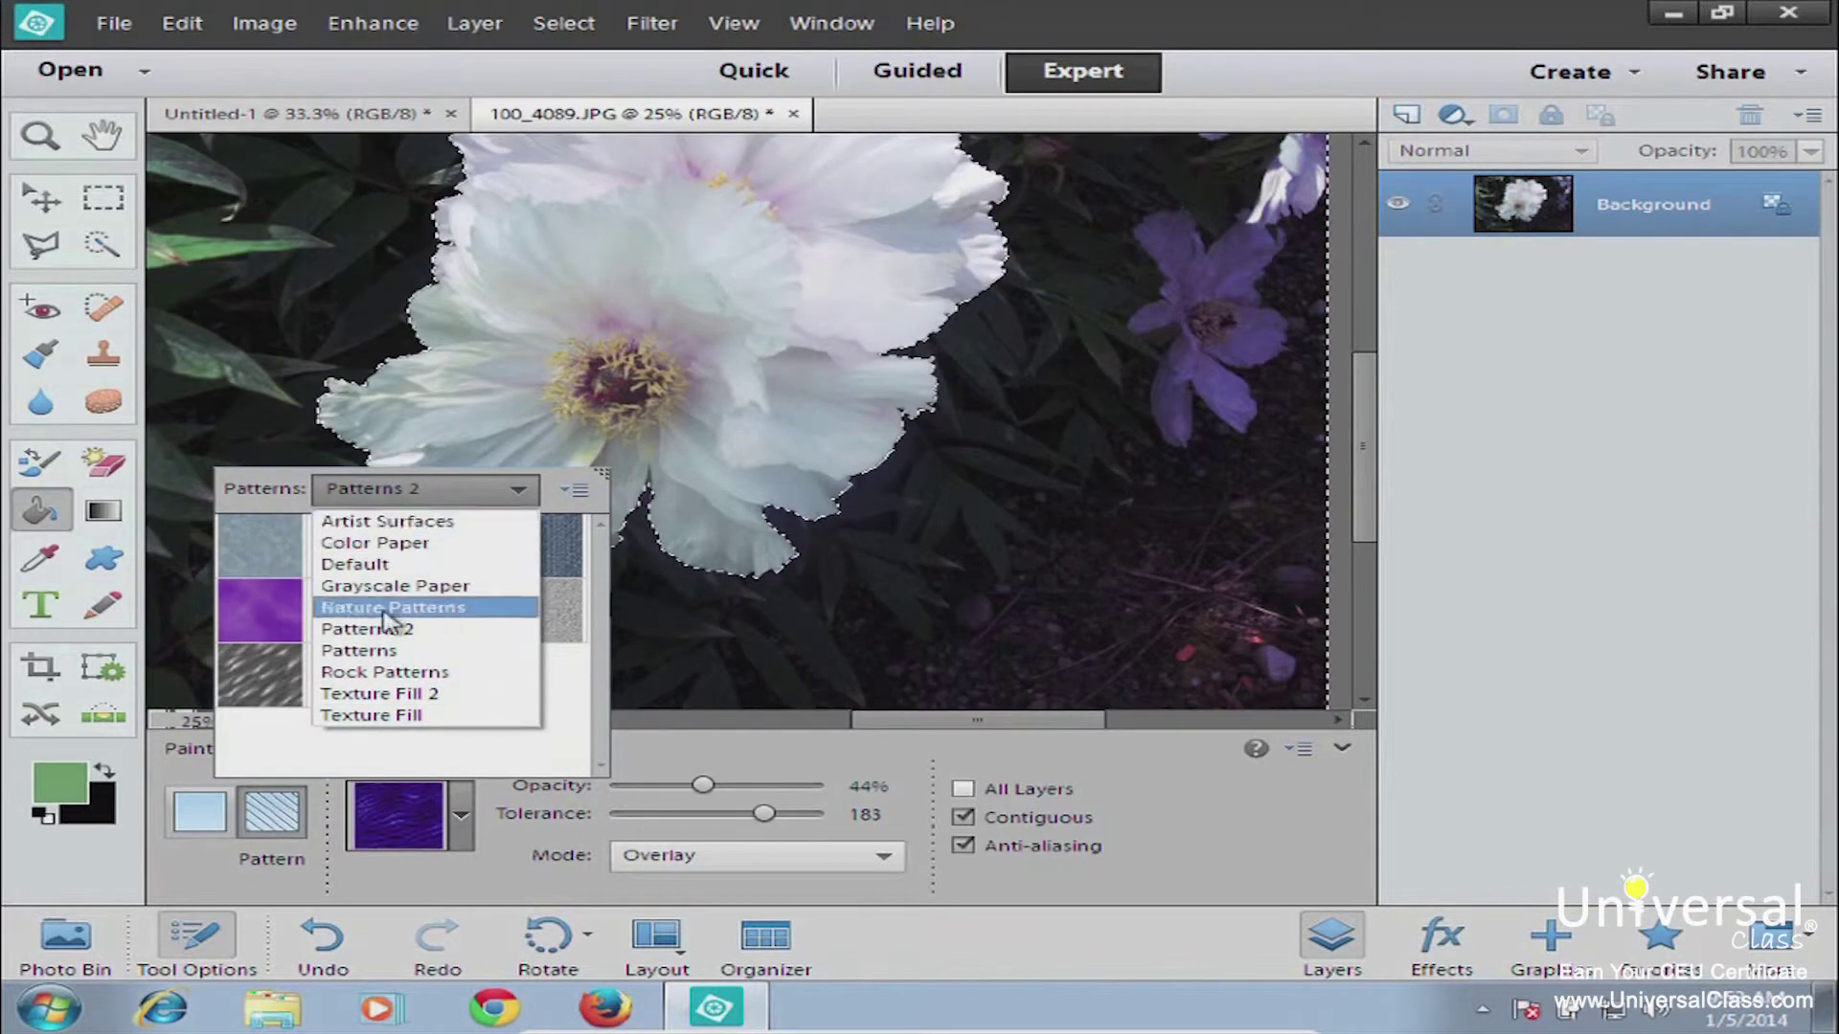
click(381, 750)
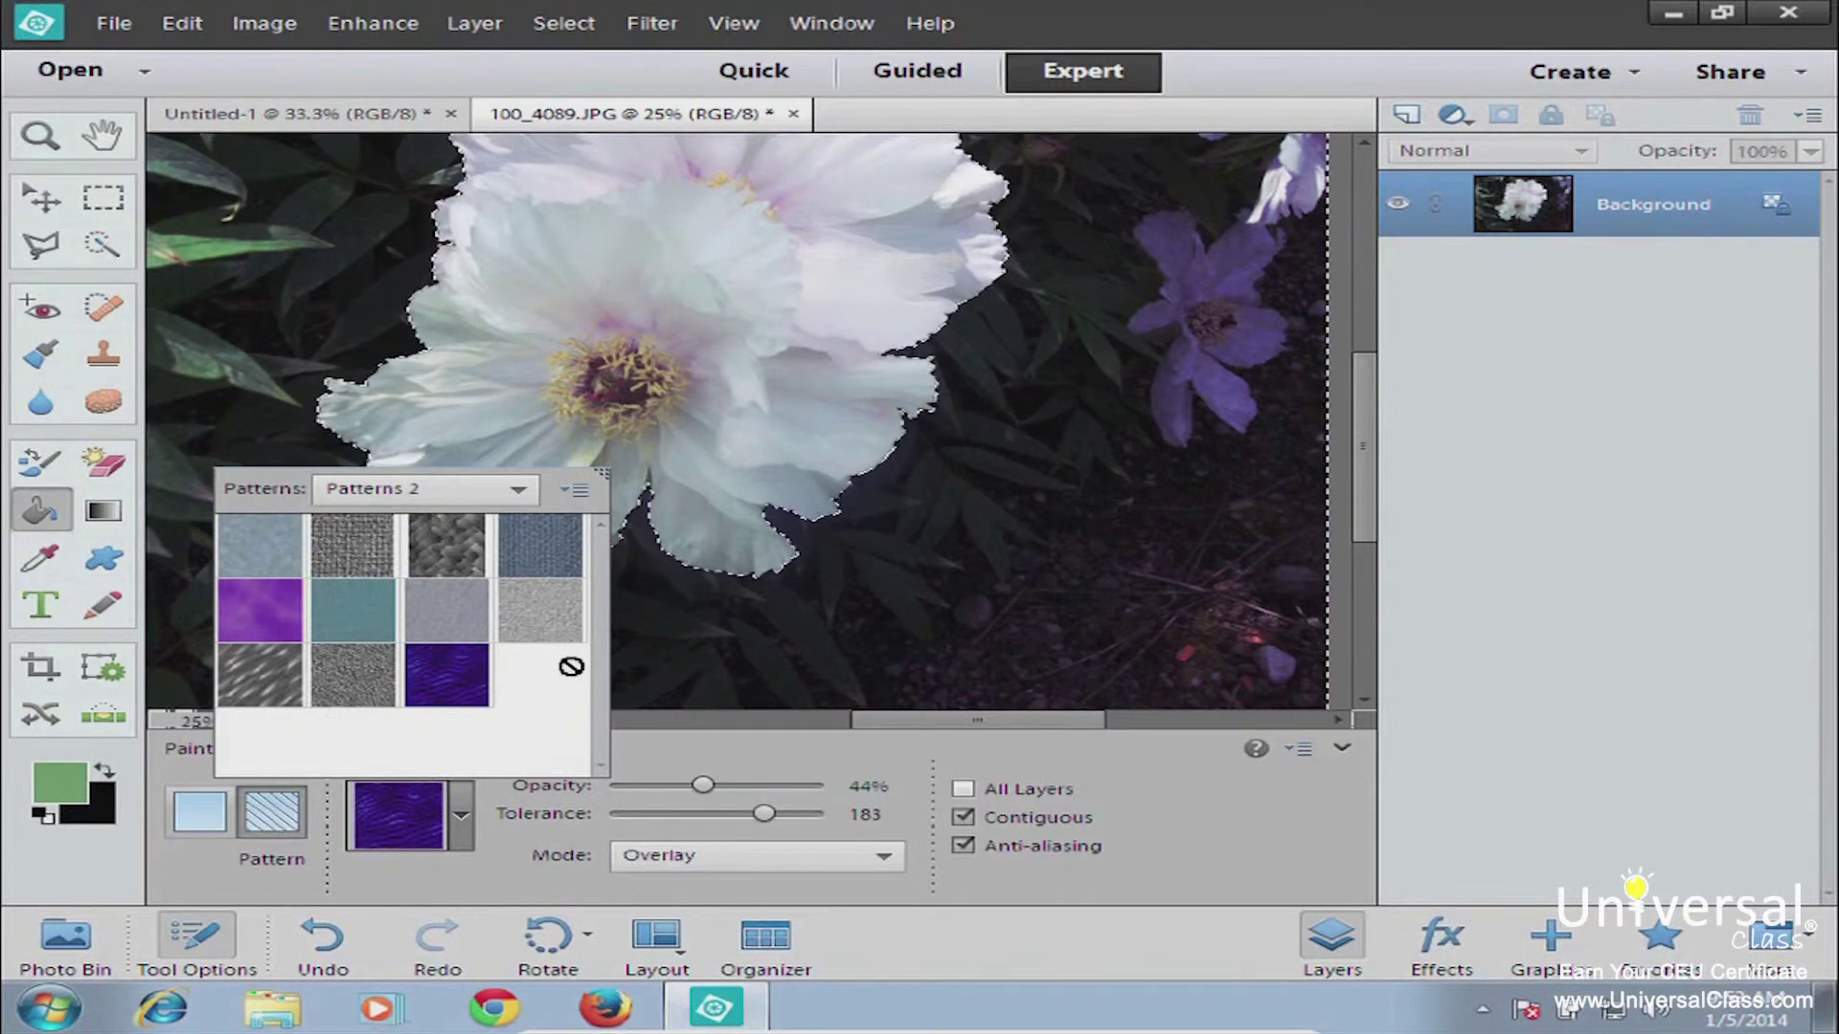
click(577, 491)
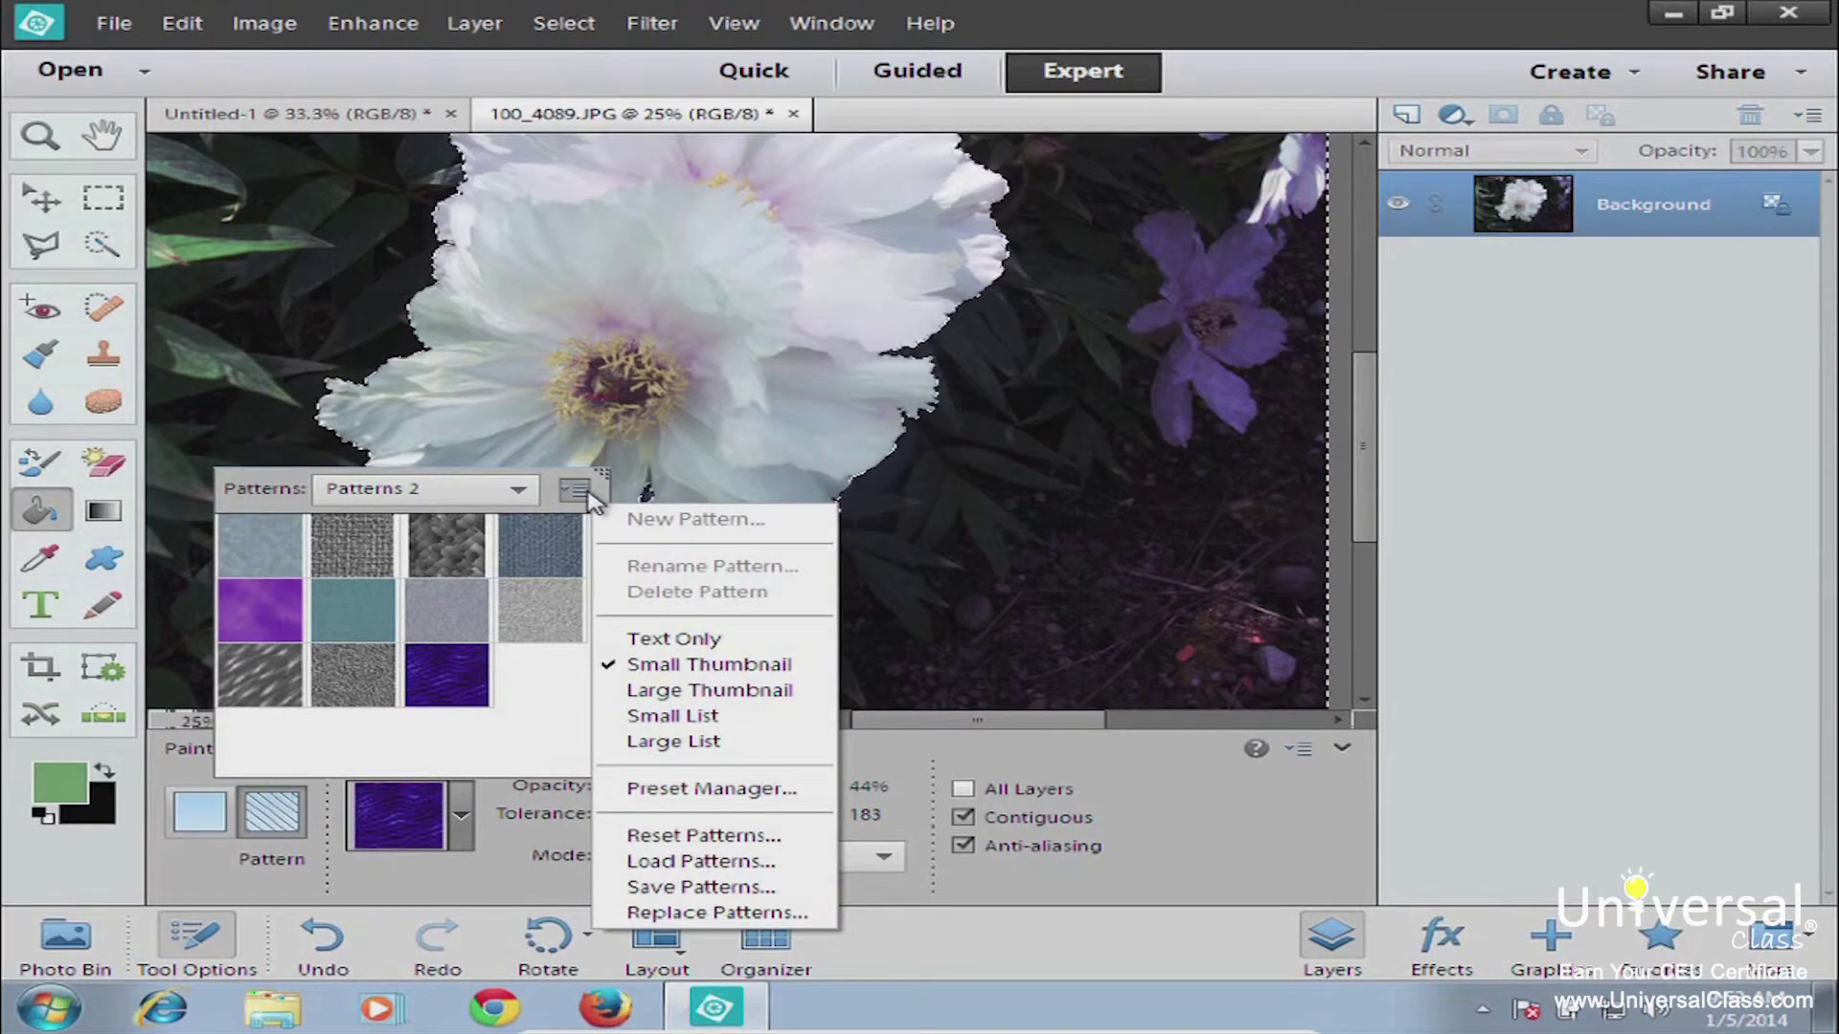
click(658, 867)
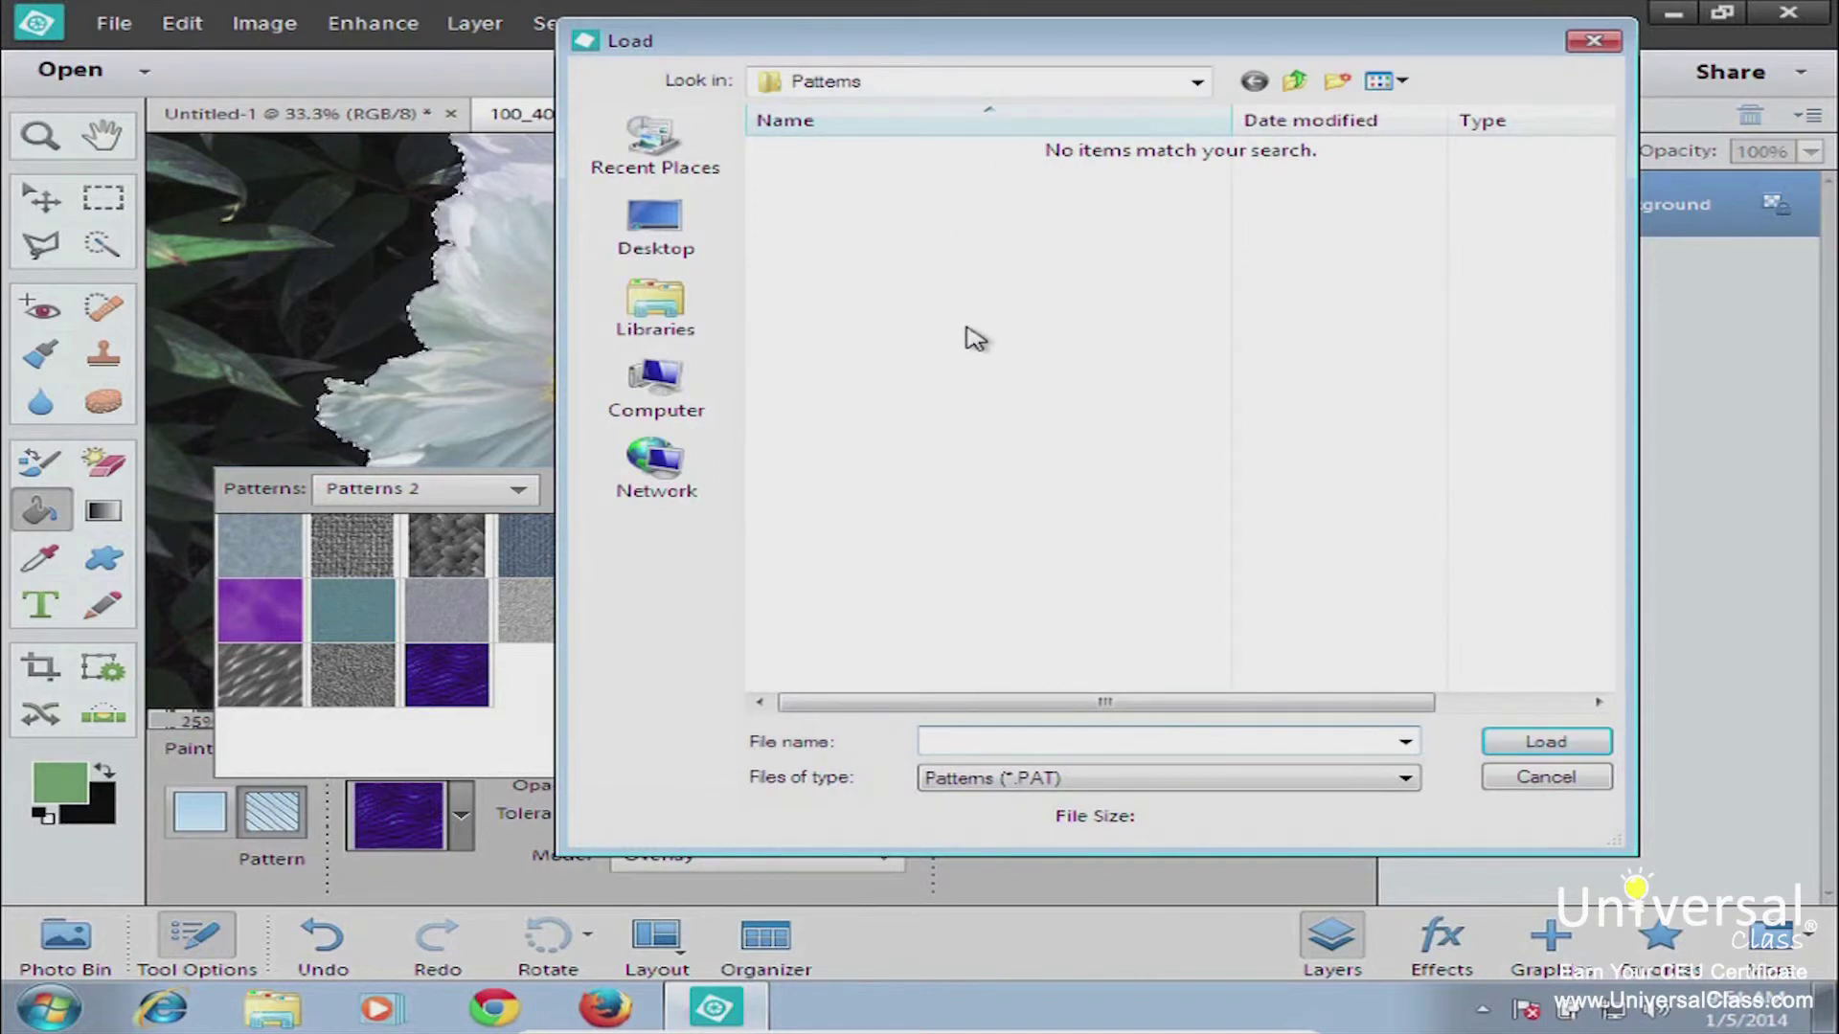
click(1538, 779)
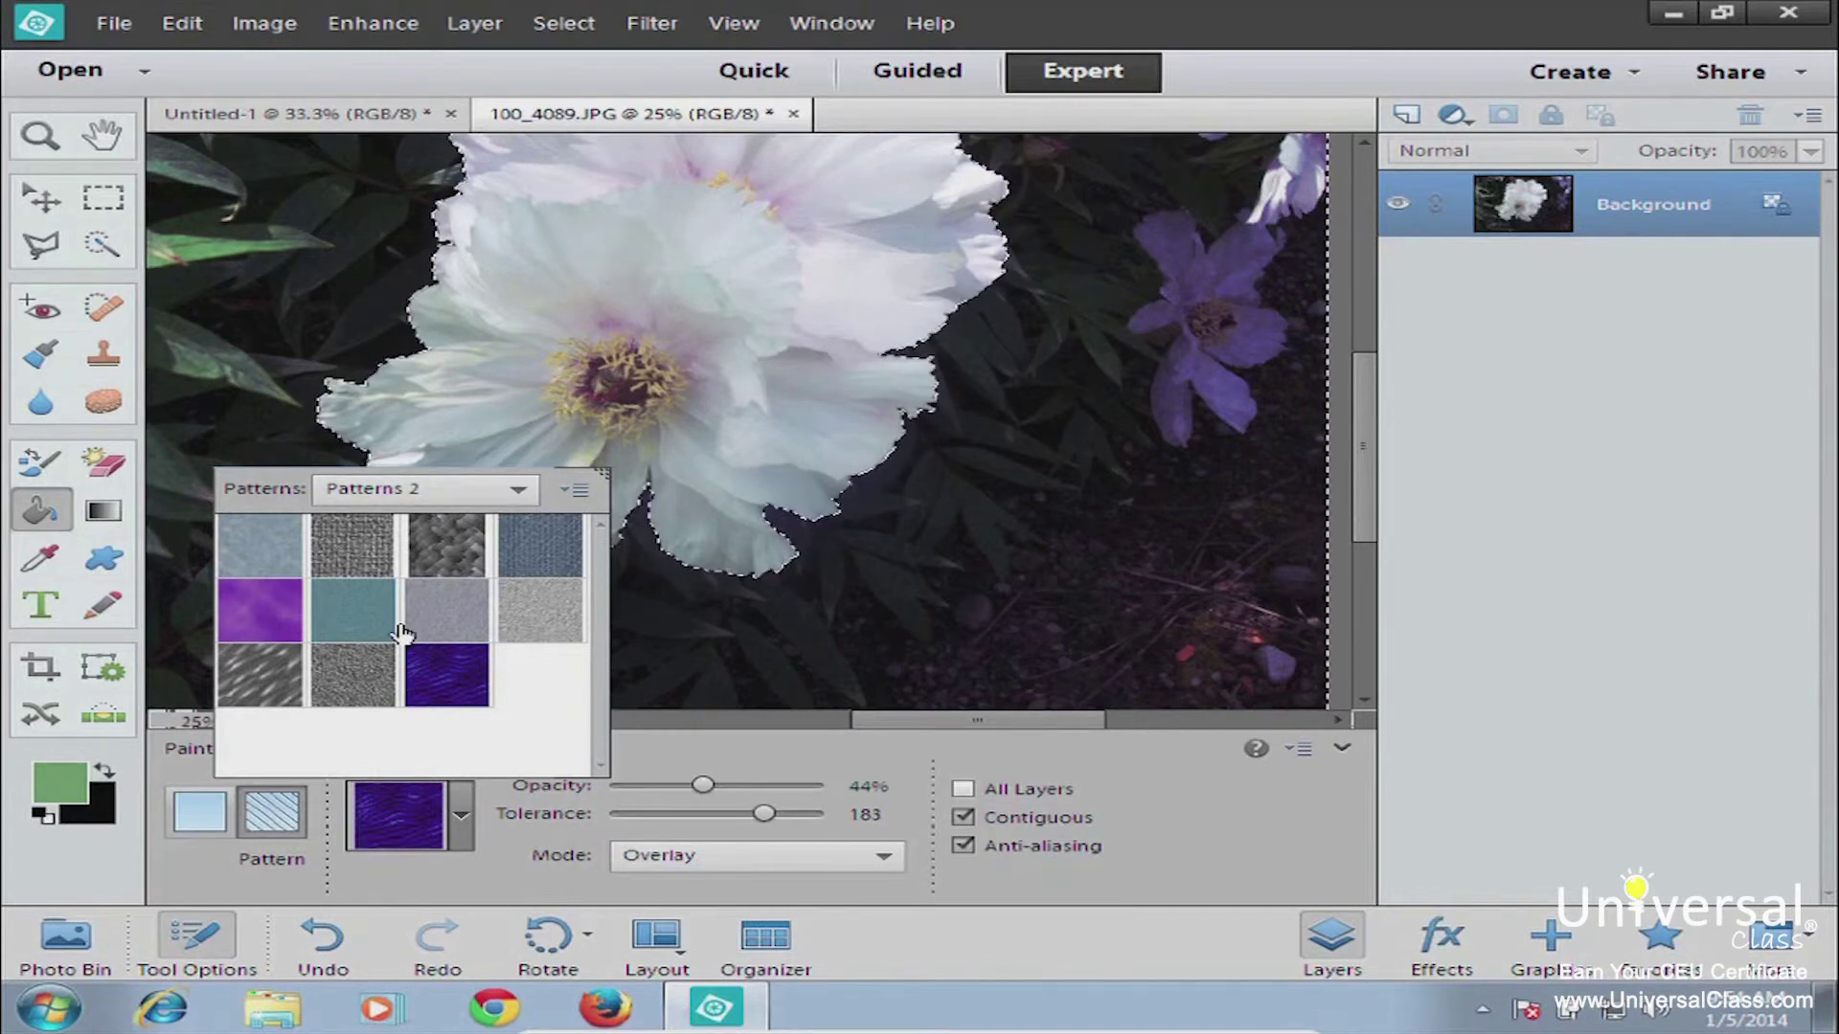
- Fill the selected background with the bright purple pattern from Patterns 2 in Hard Light mode at 80% opacity
click(245, 616)
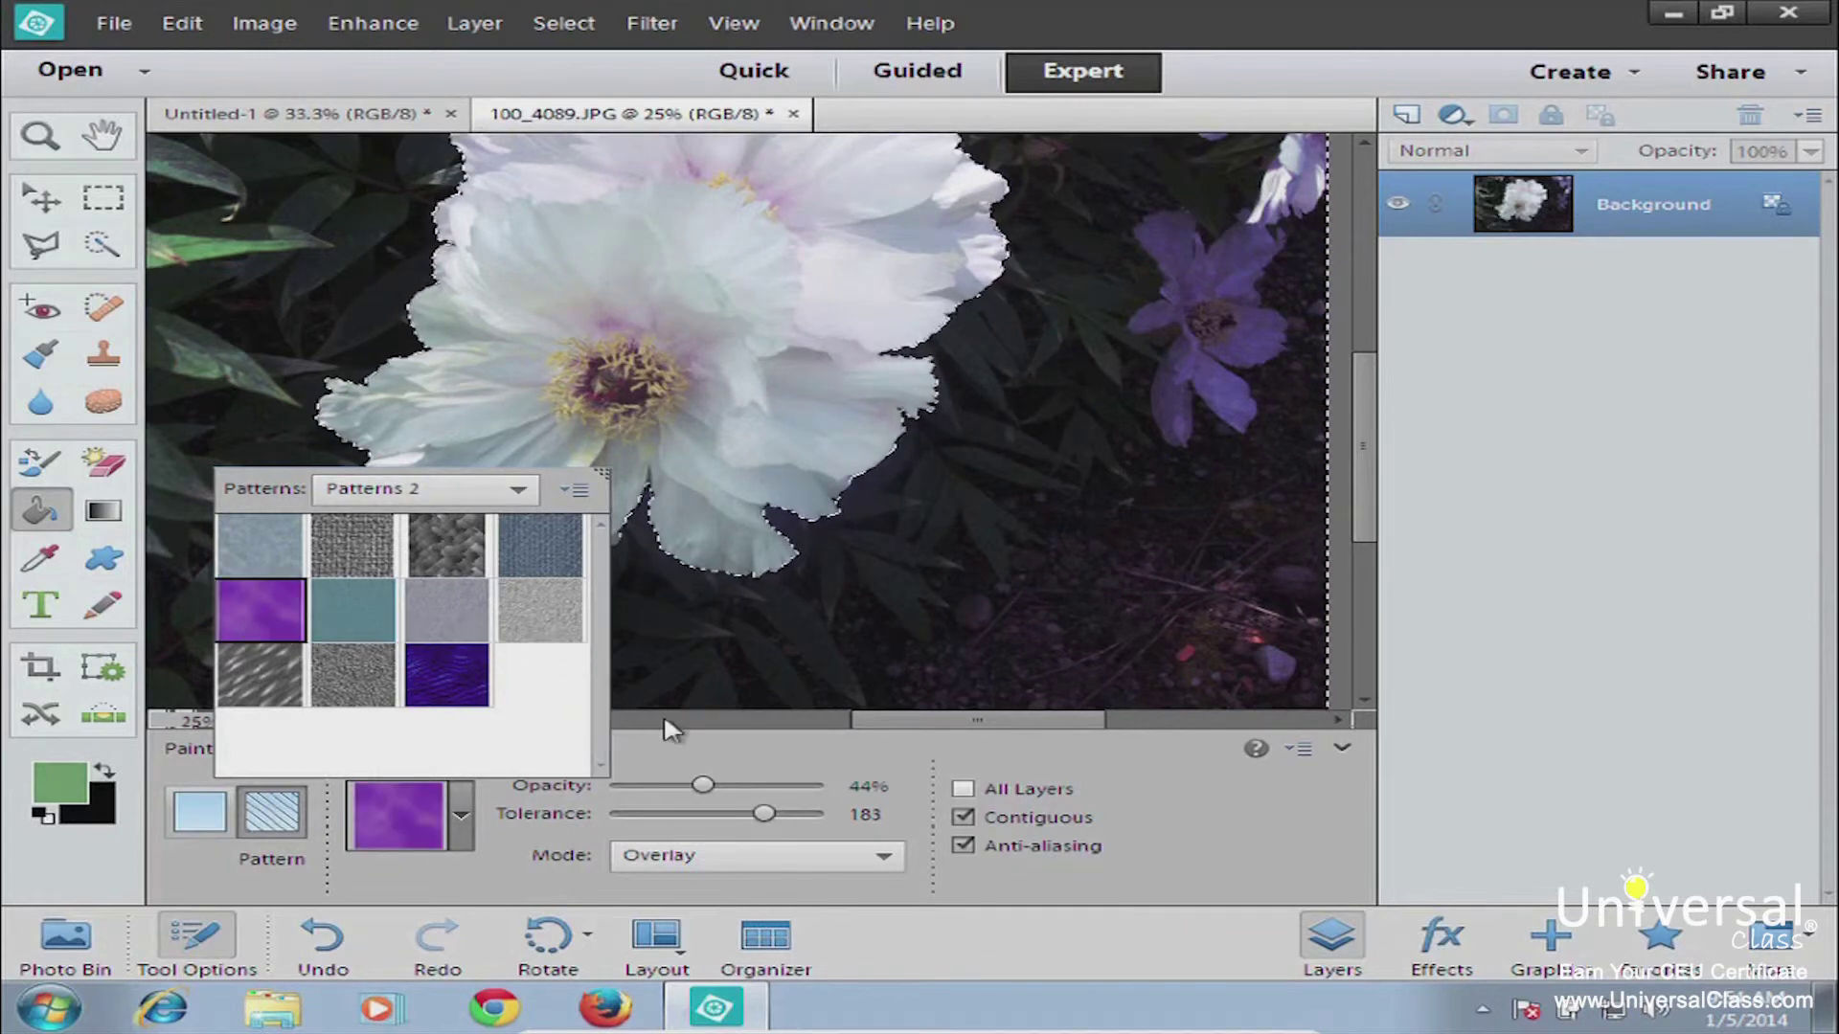
click(707, 786)
click(782, 785)
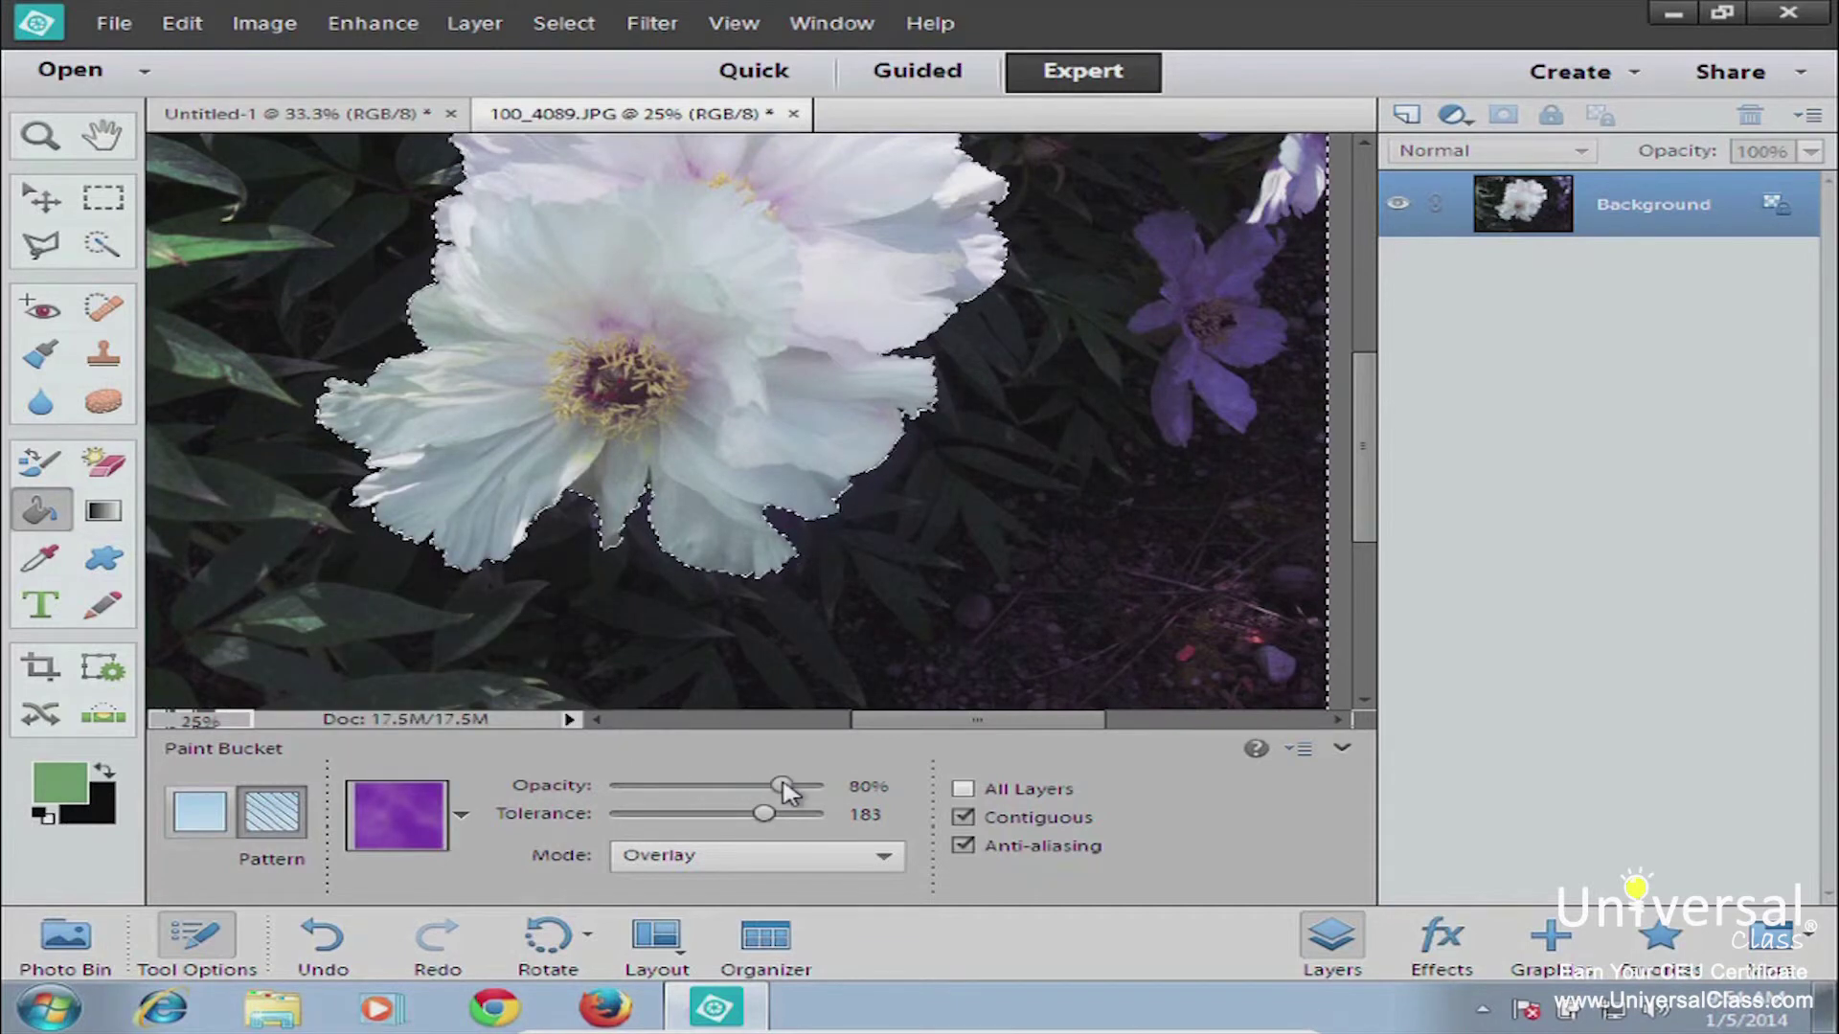
click(781, 867)
click(698, 575)
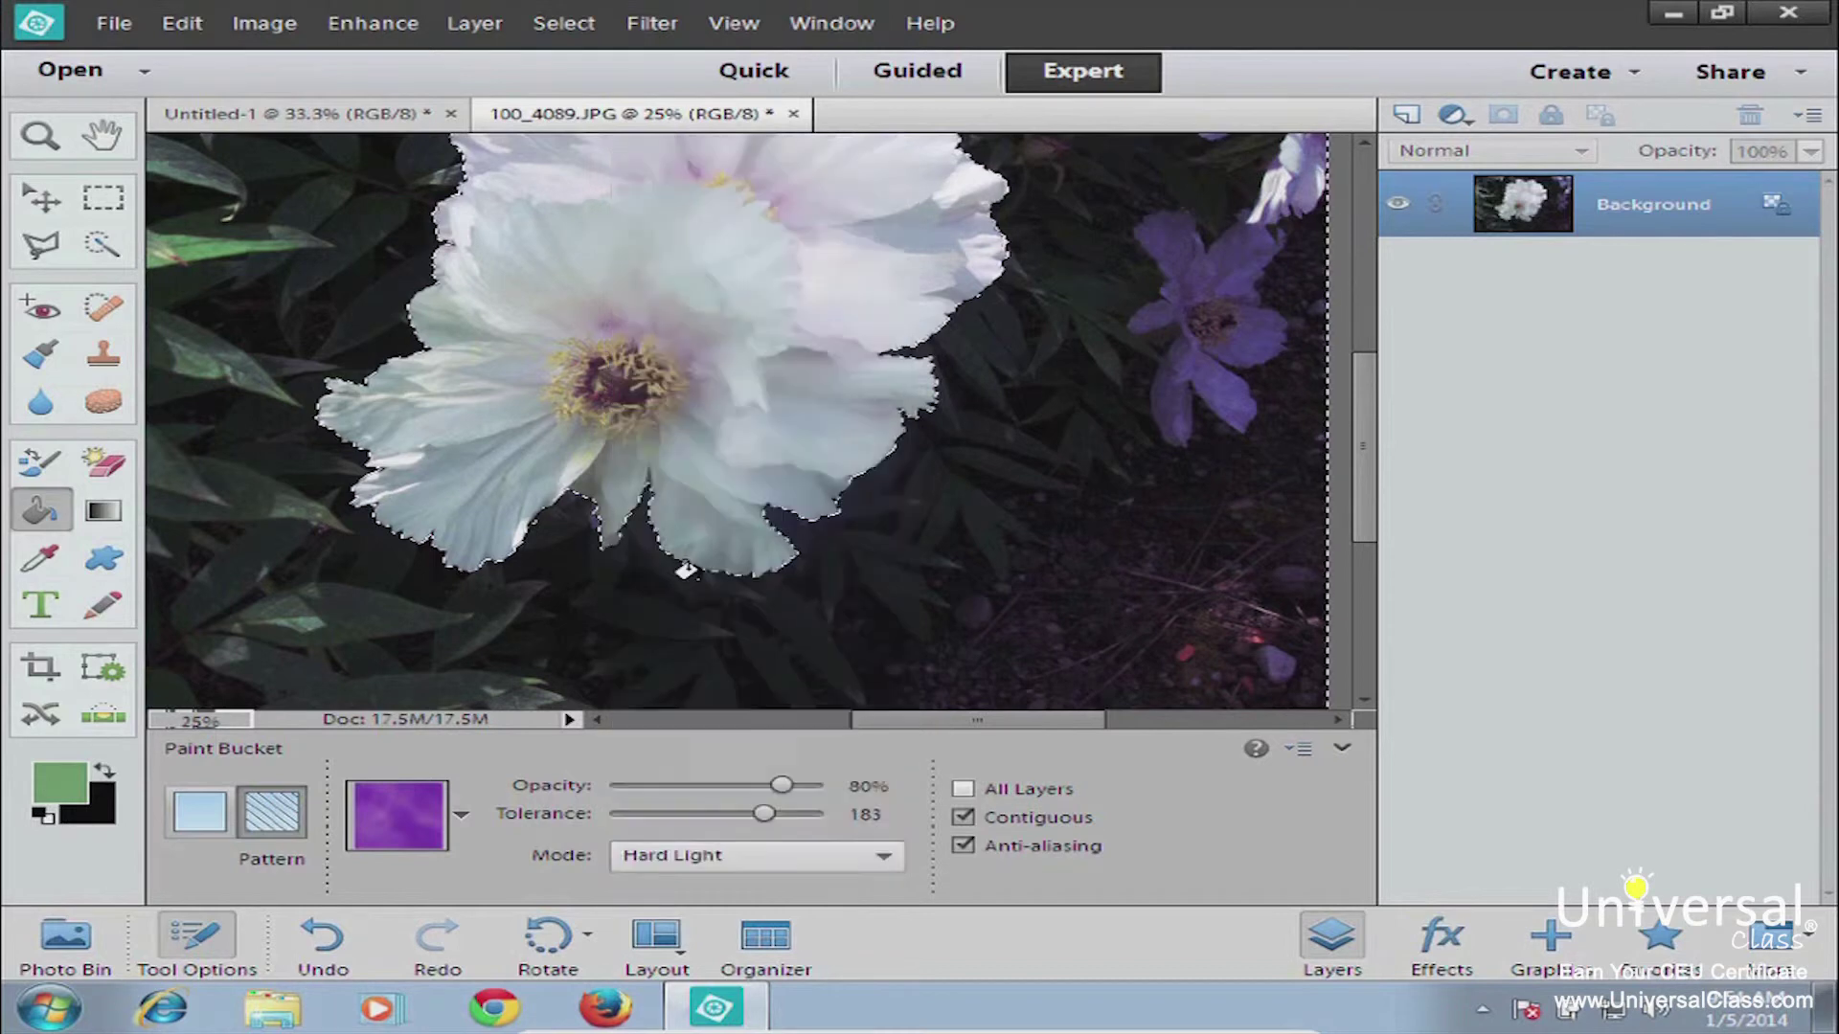
click(1065, 533)
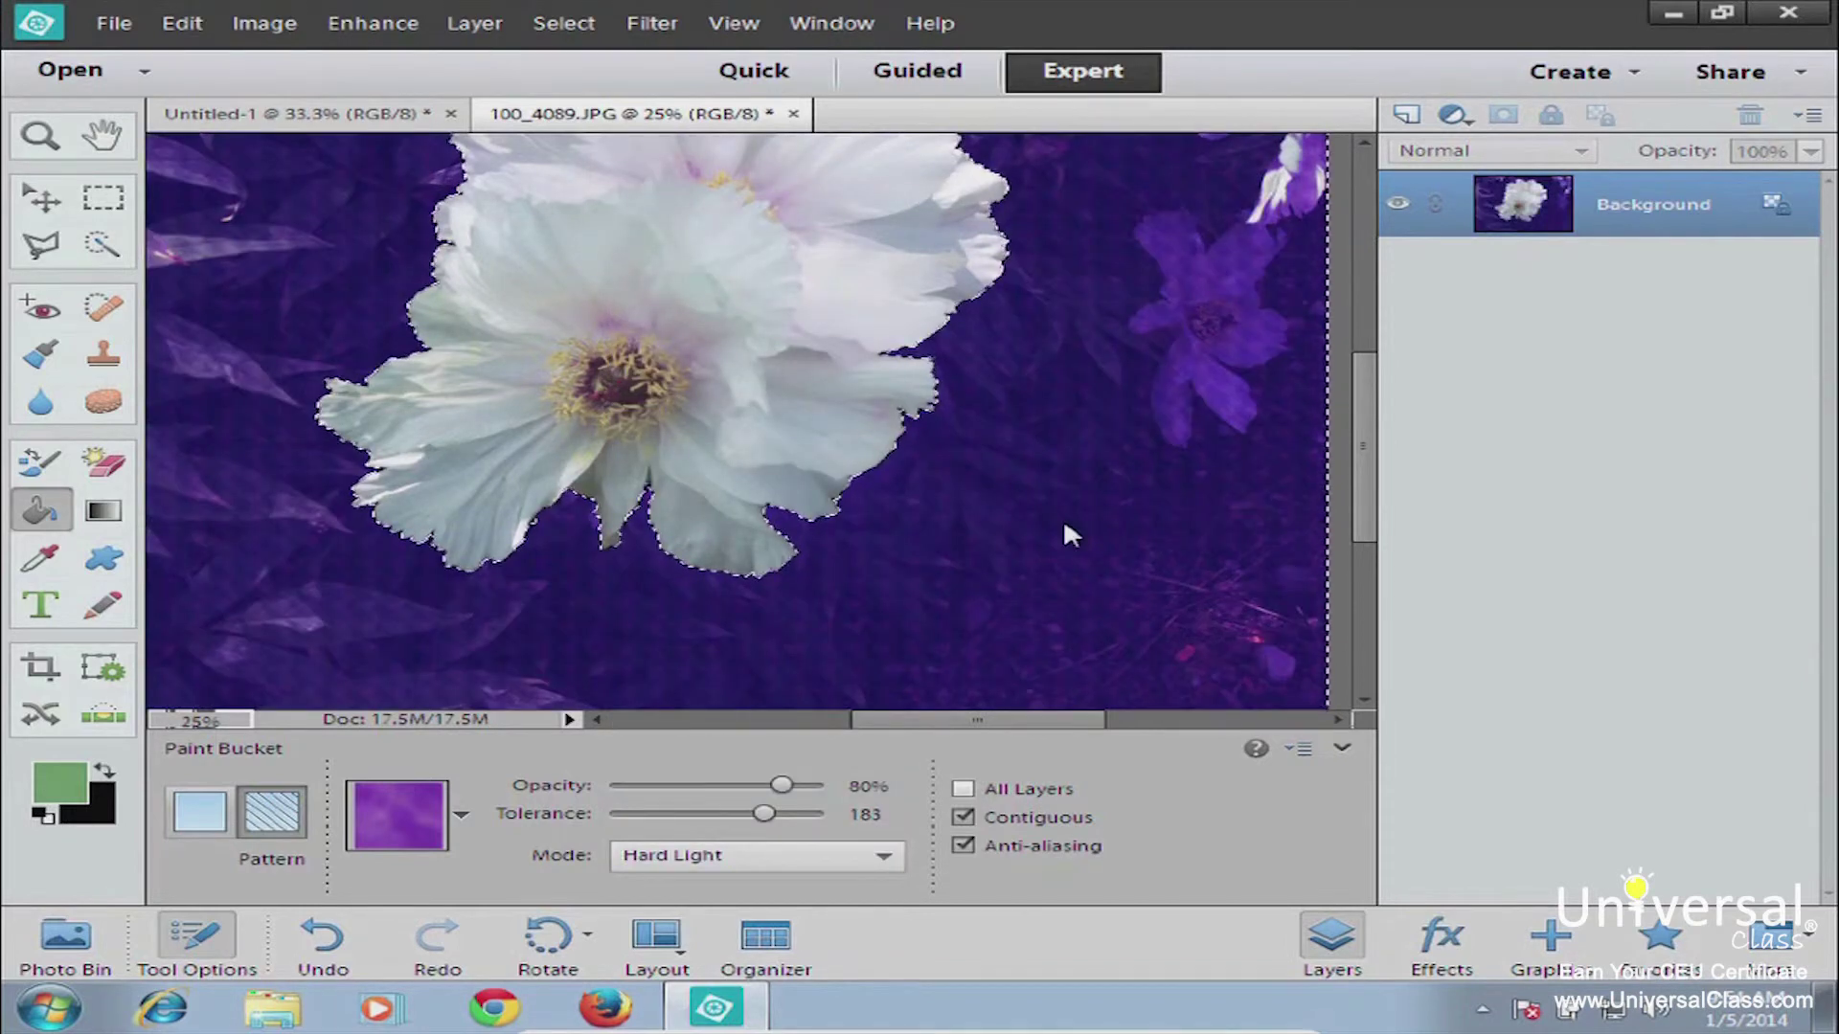
- Select a fixed-size 64 x 64 px rectangle on the purple background flower's petal
drag(1361, 470, 1366, 413)
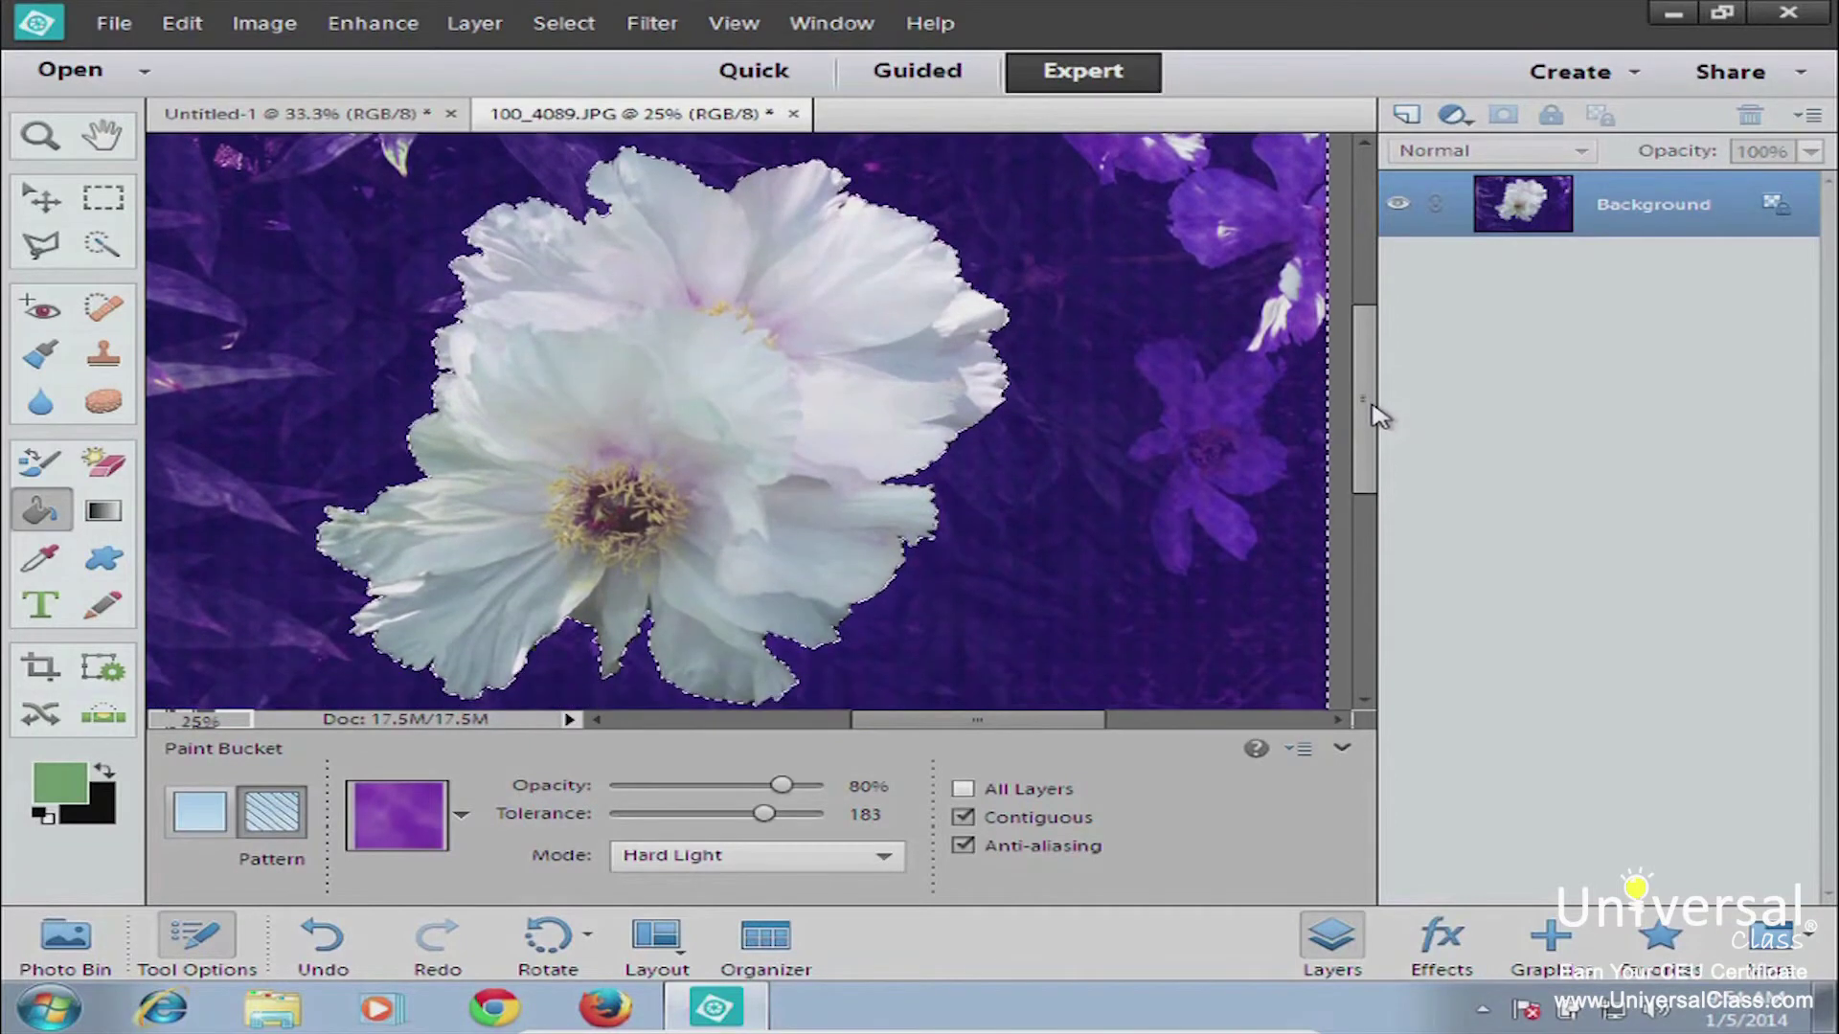
click(38, 135)
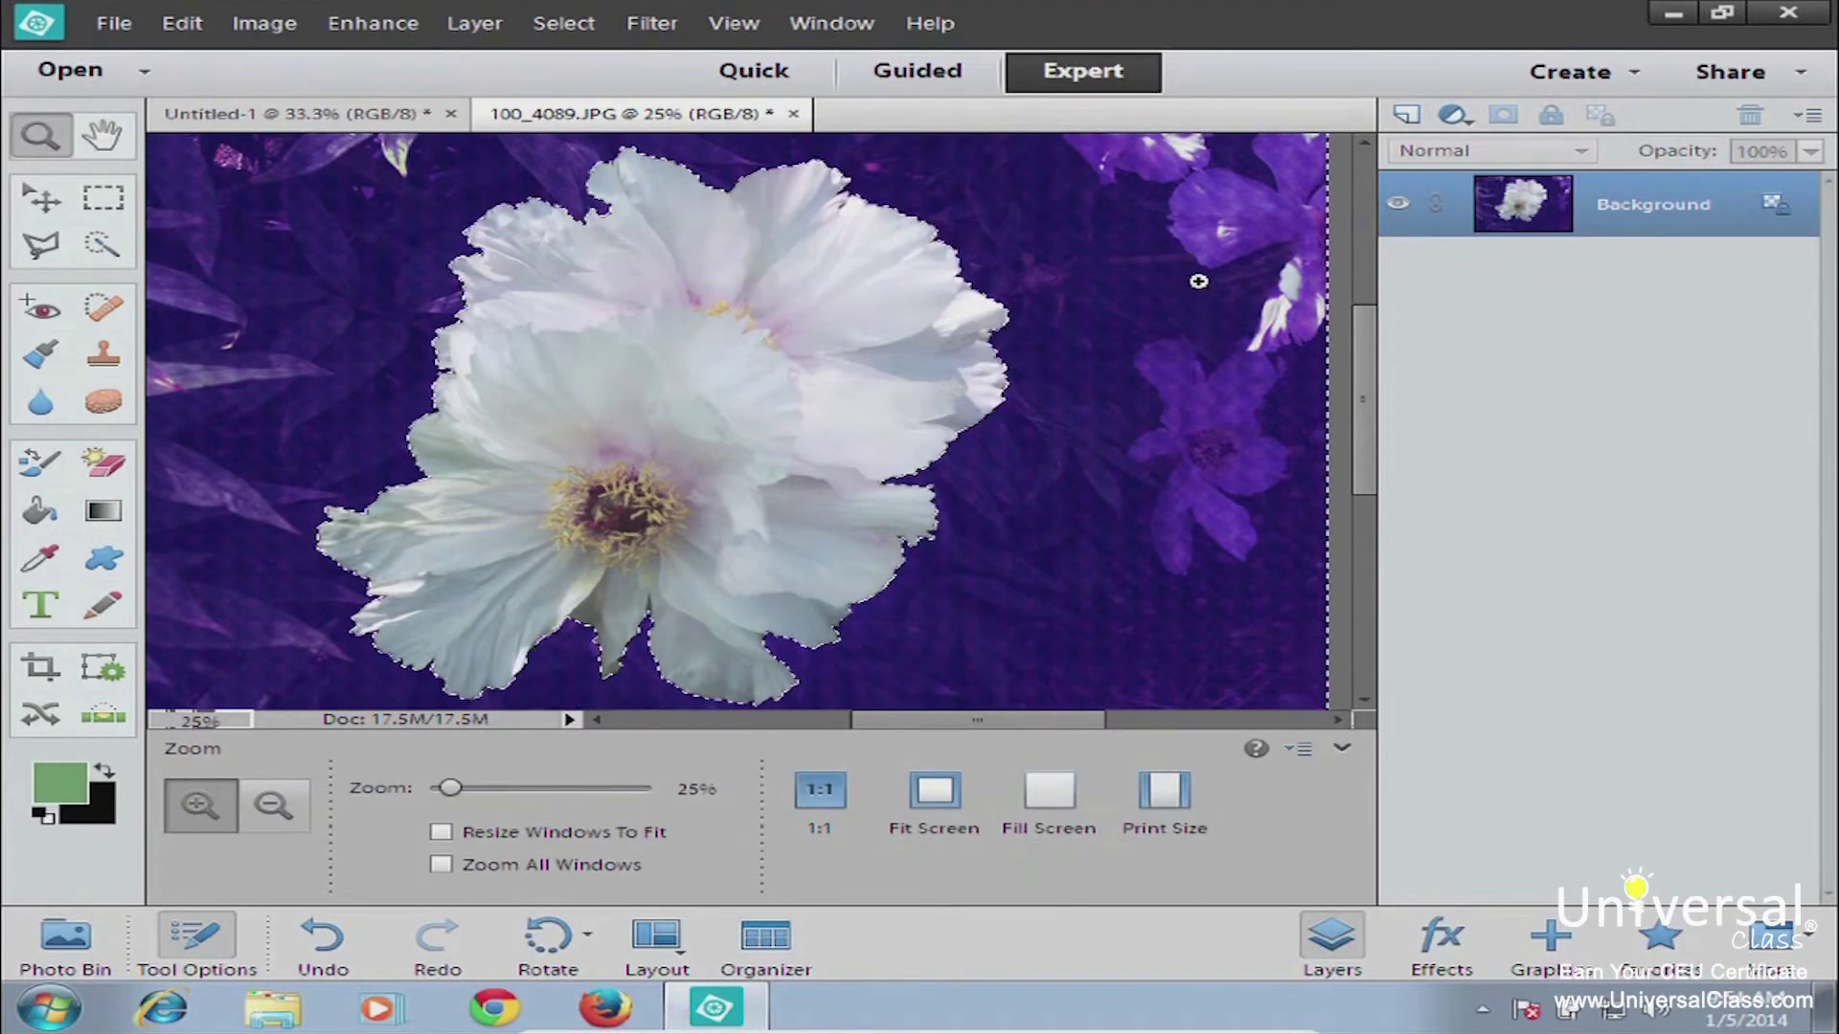
click(1235, 260)
click(1234, 260)
click(1235, 259)
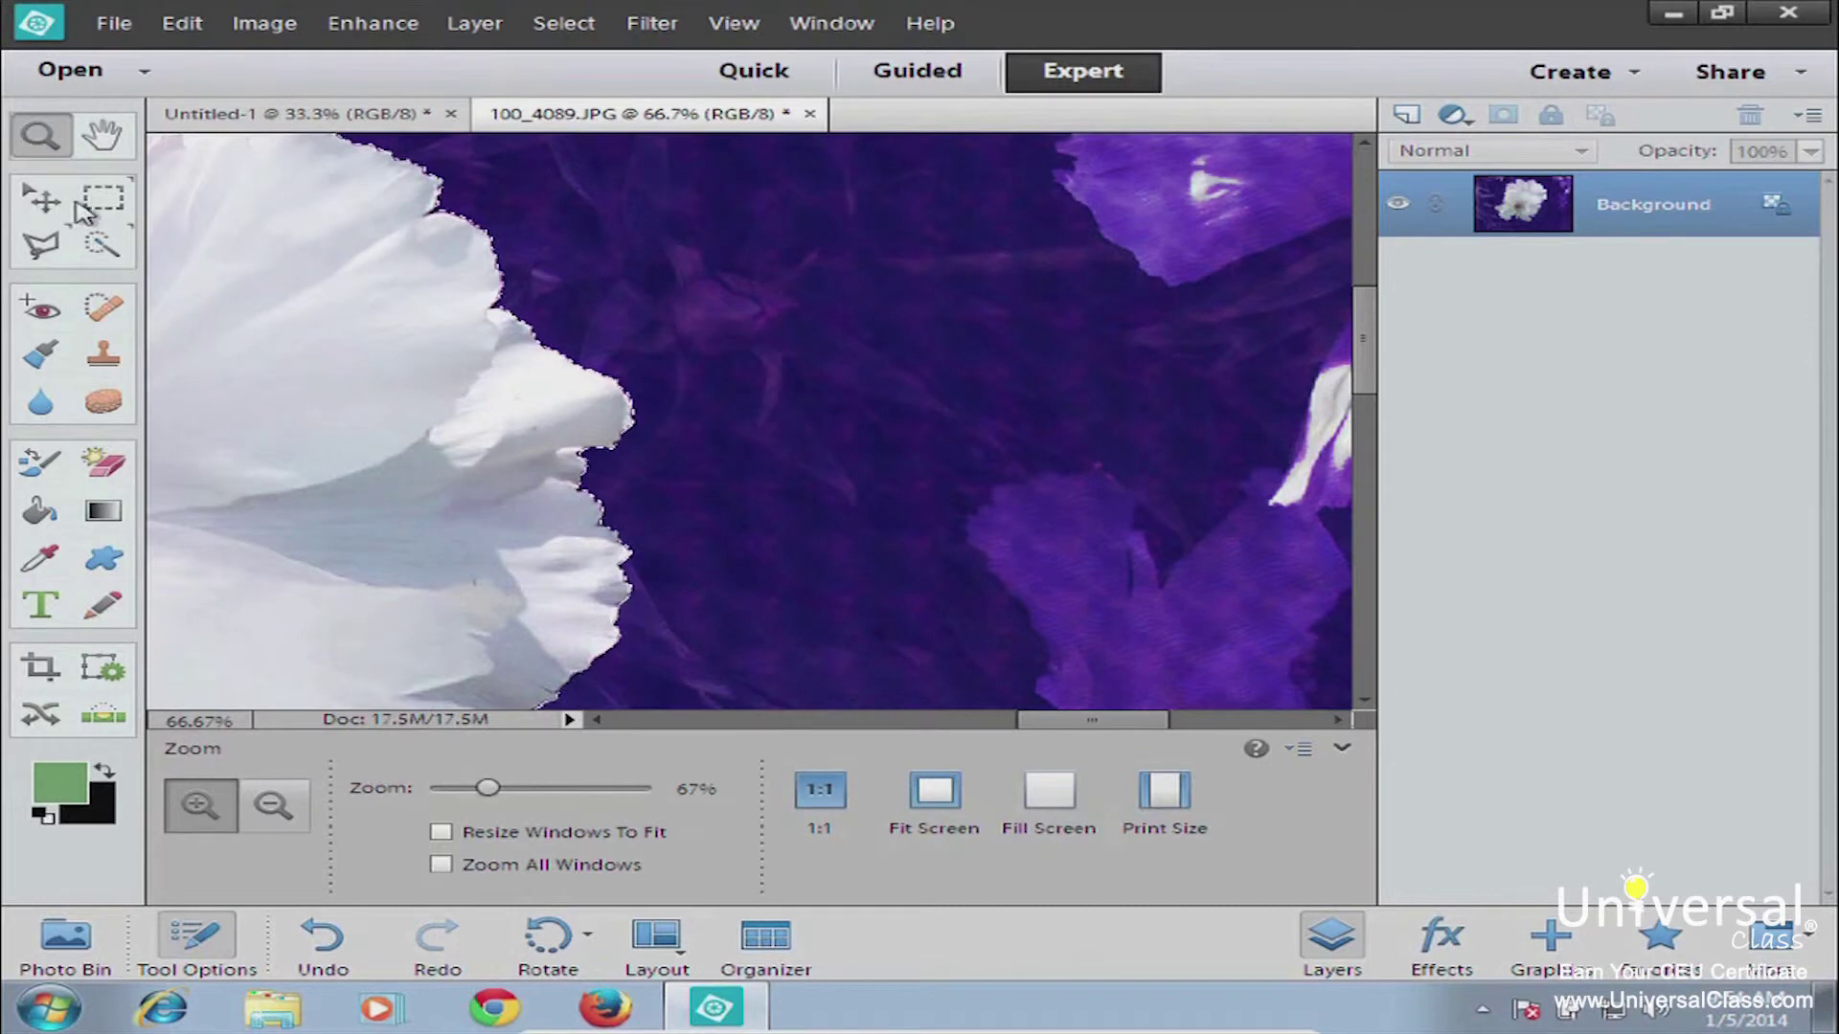
click(107, 205)
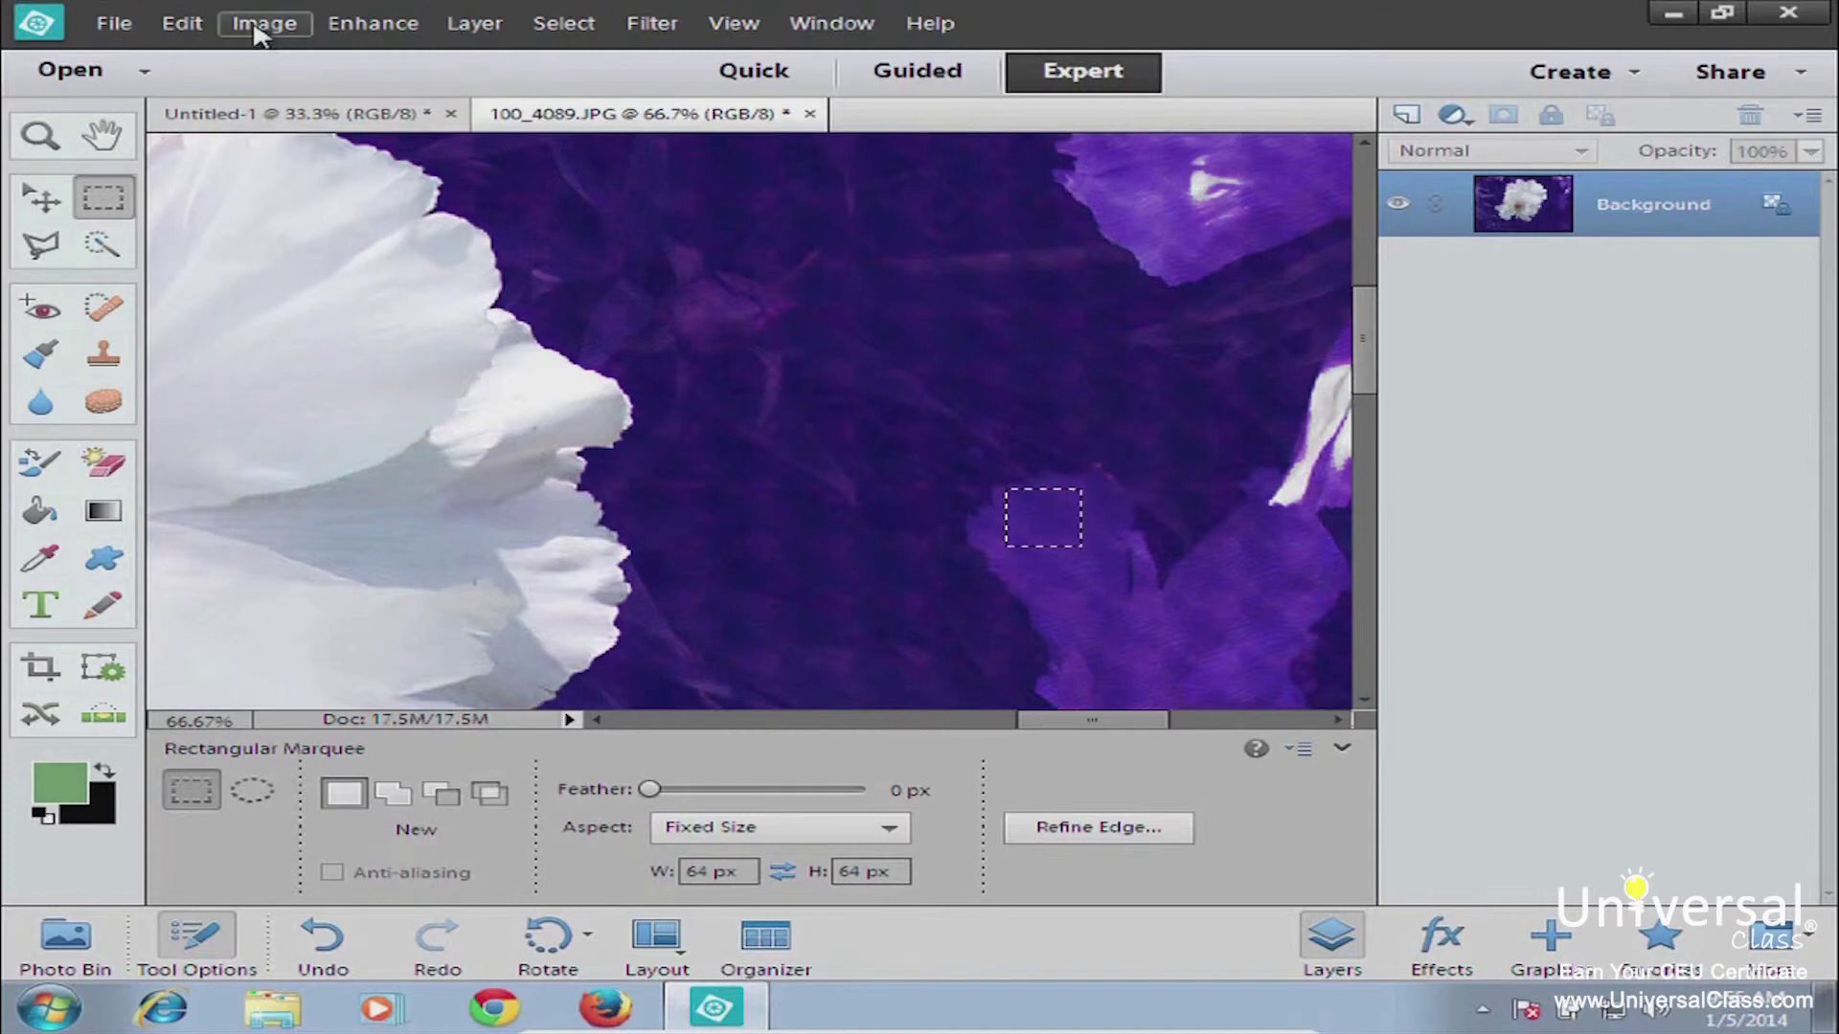
- Define a pattern from the rectangular selection and name it Swatchy
click(184, 25)
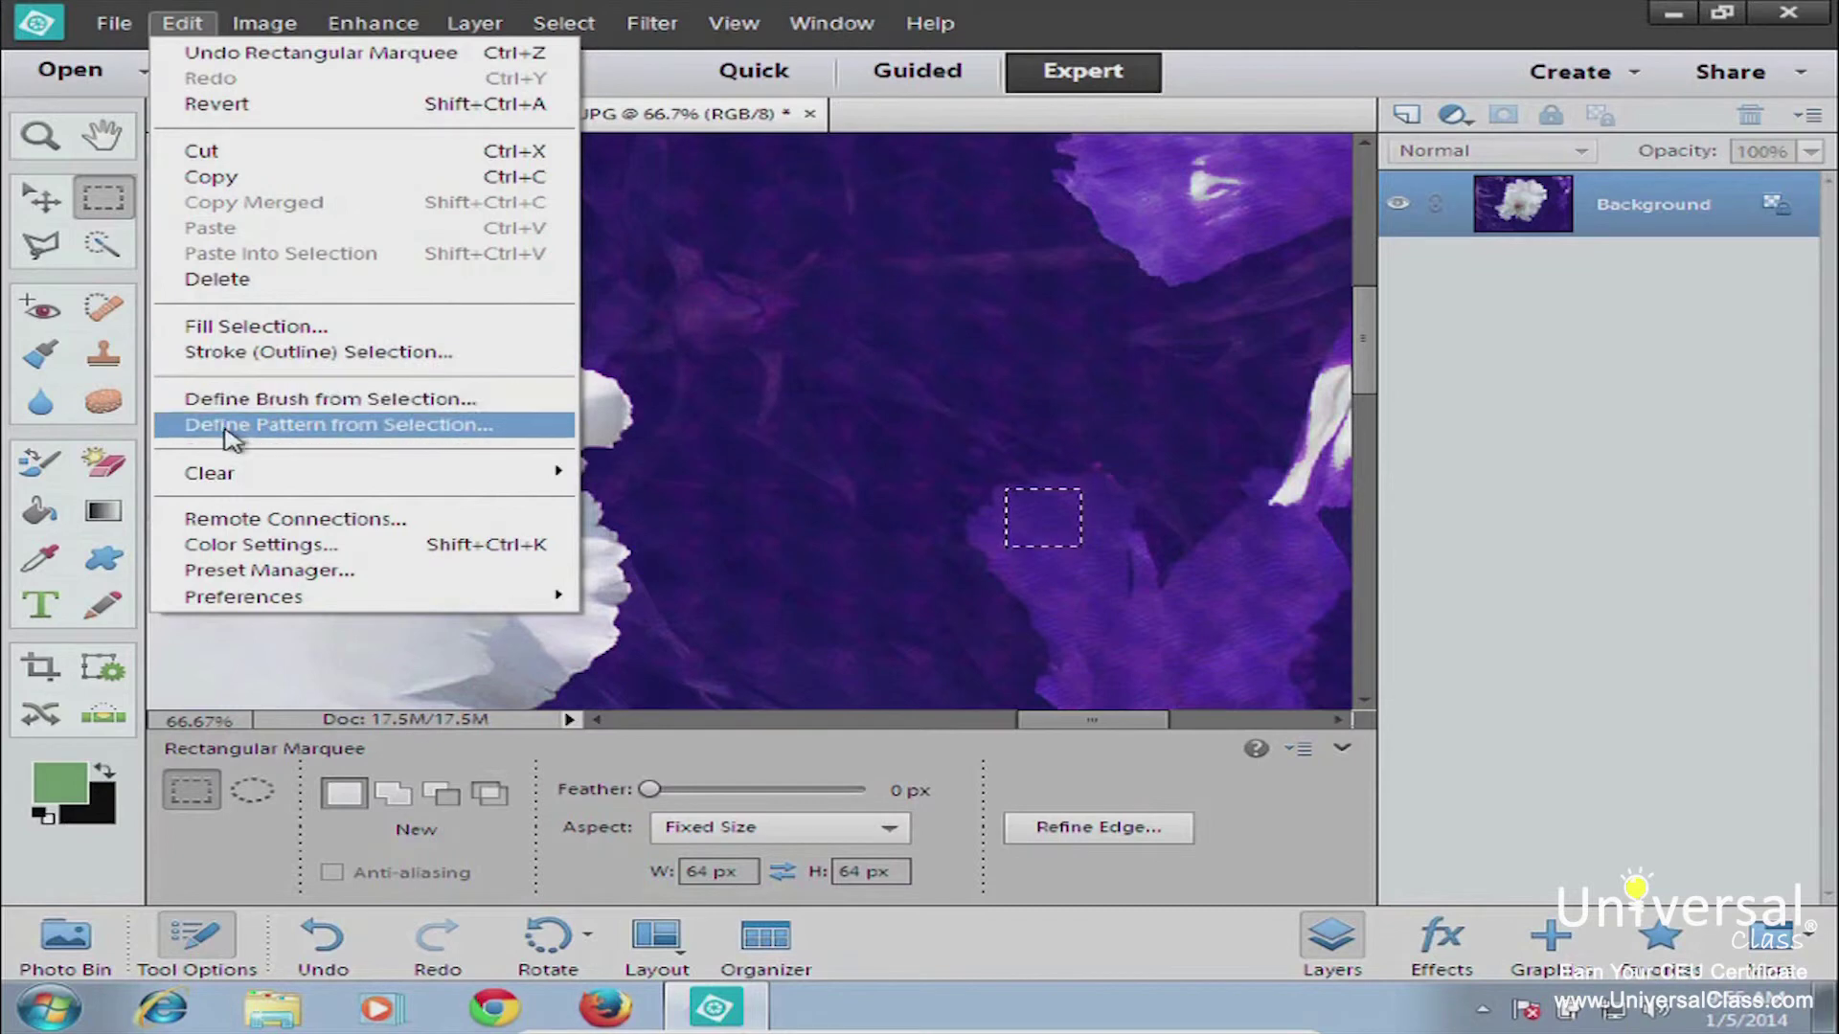
click(342, 441)
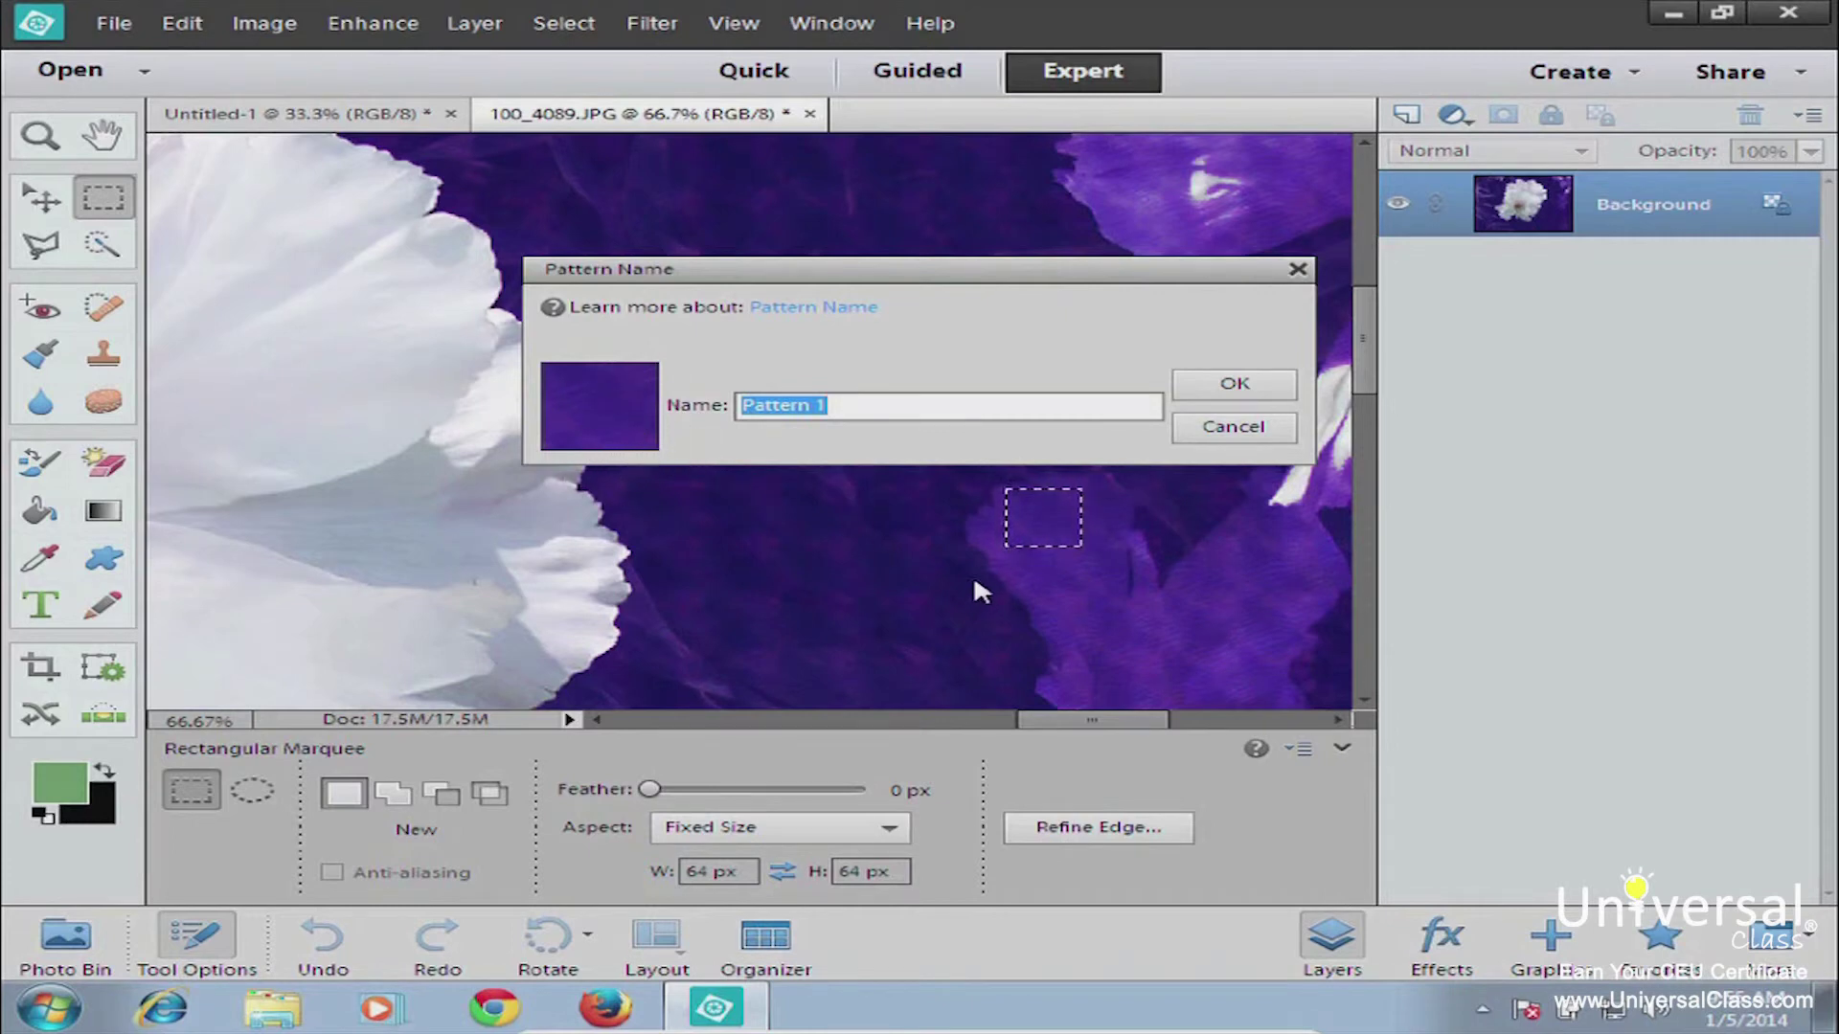
text(Swat)
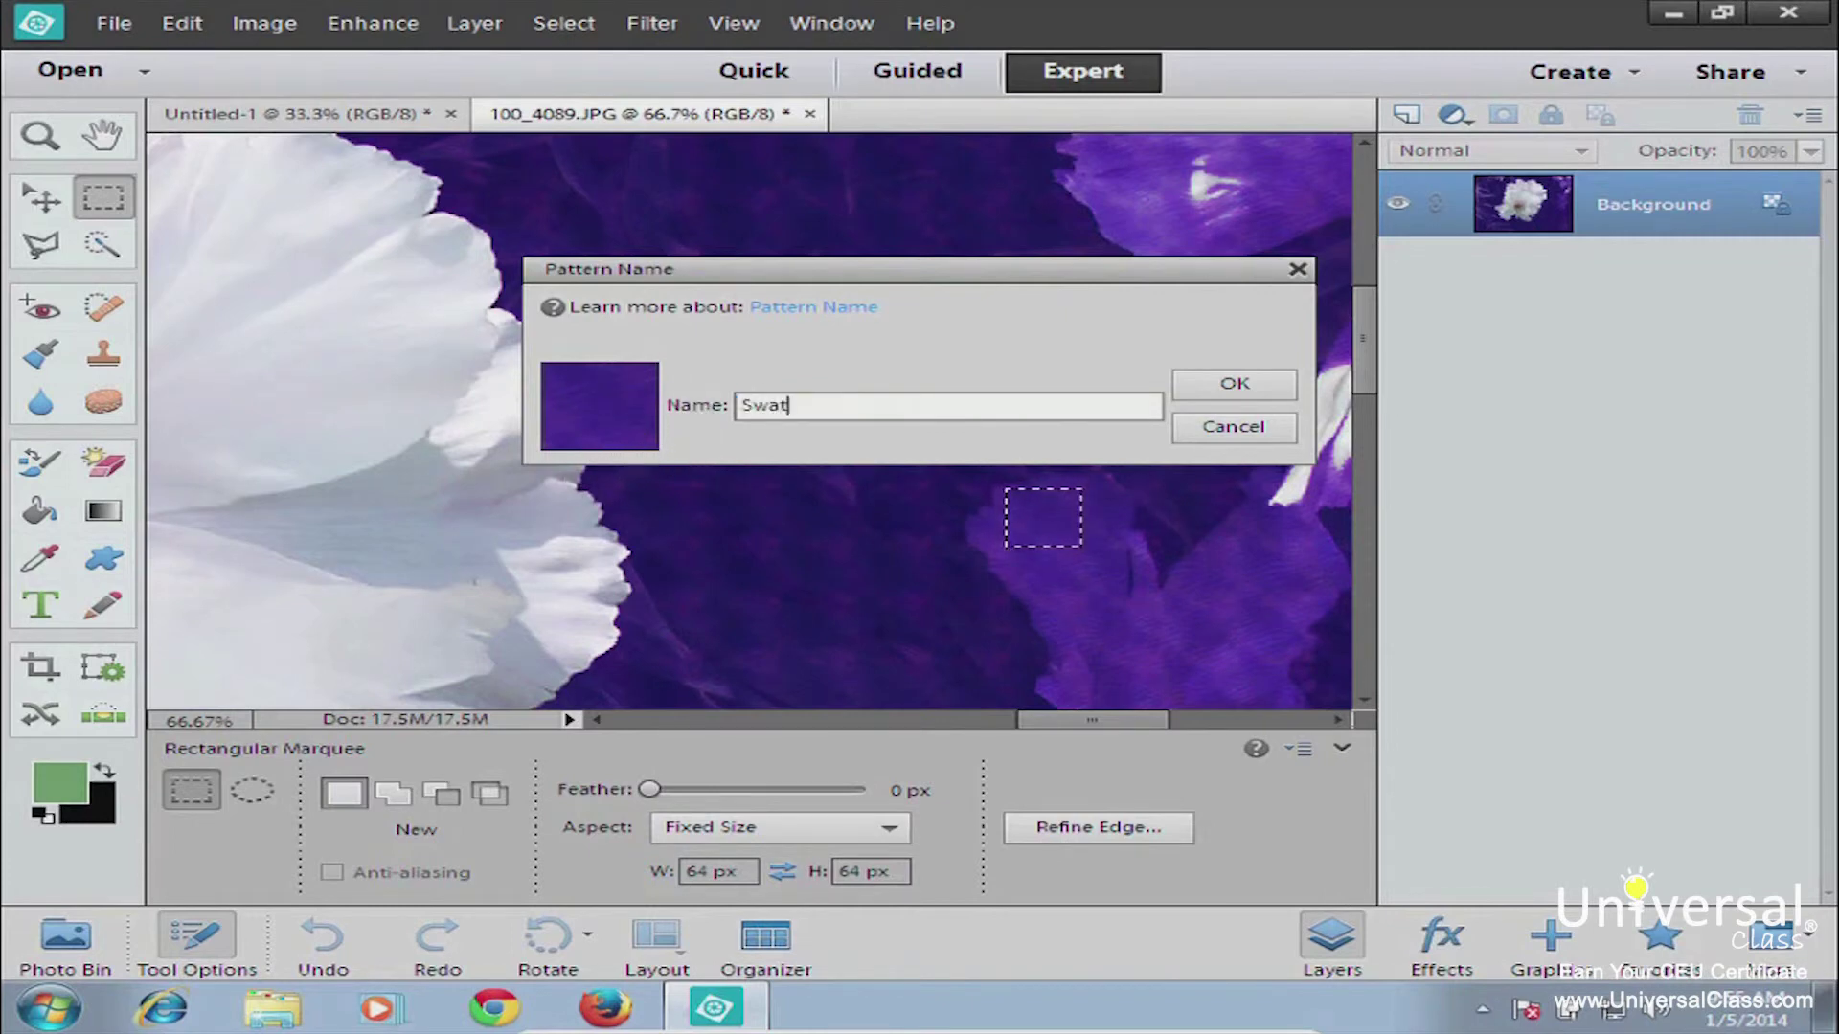
text(chy)
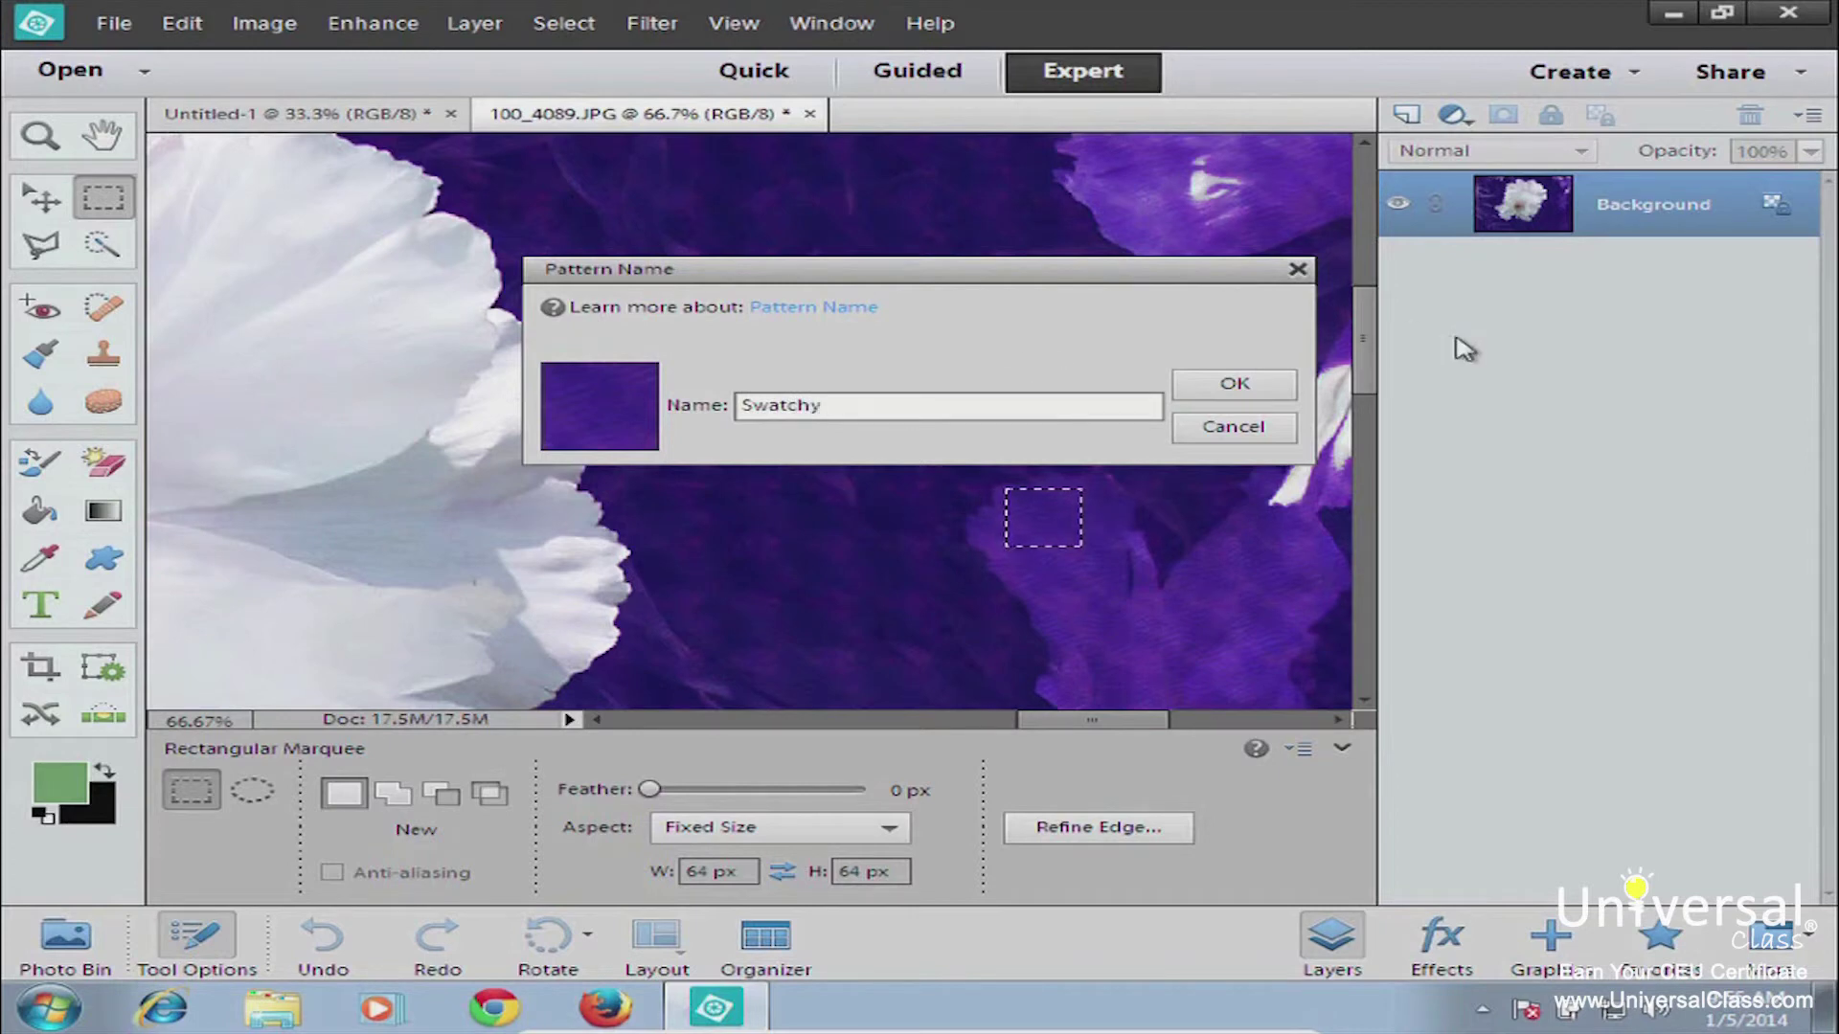
click(1209, 387)
- Choose the newly defined Swatchy pattern as the Paint Bucket's fill pattern
click(40, 510)
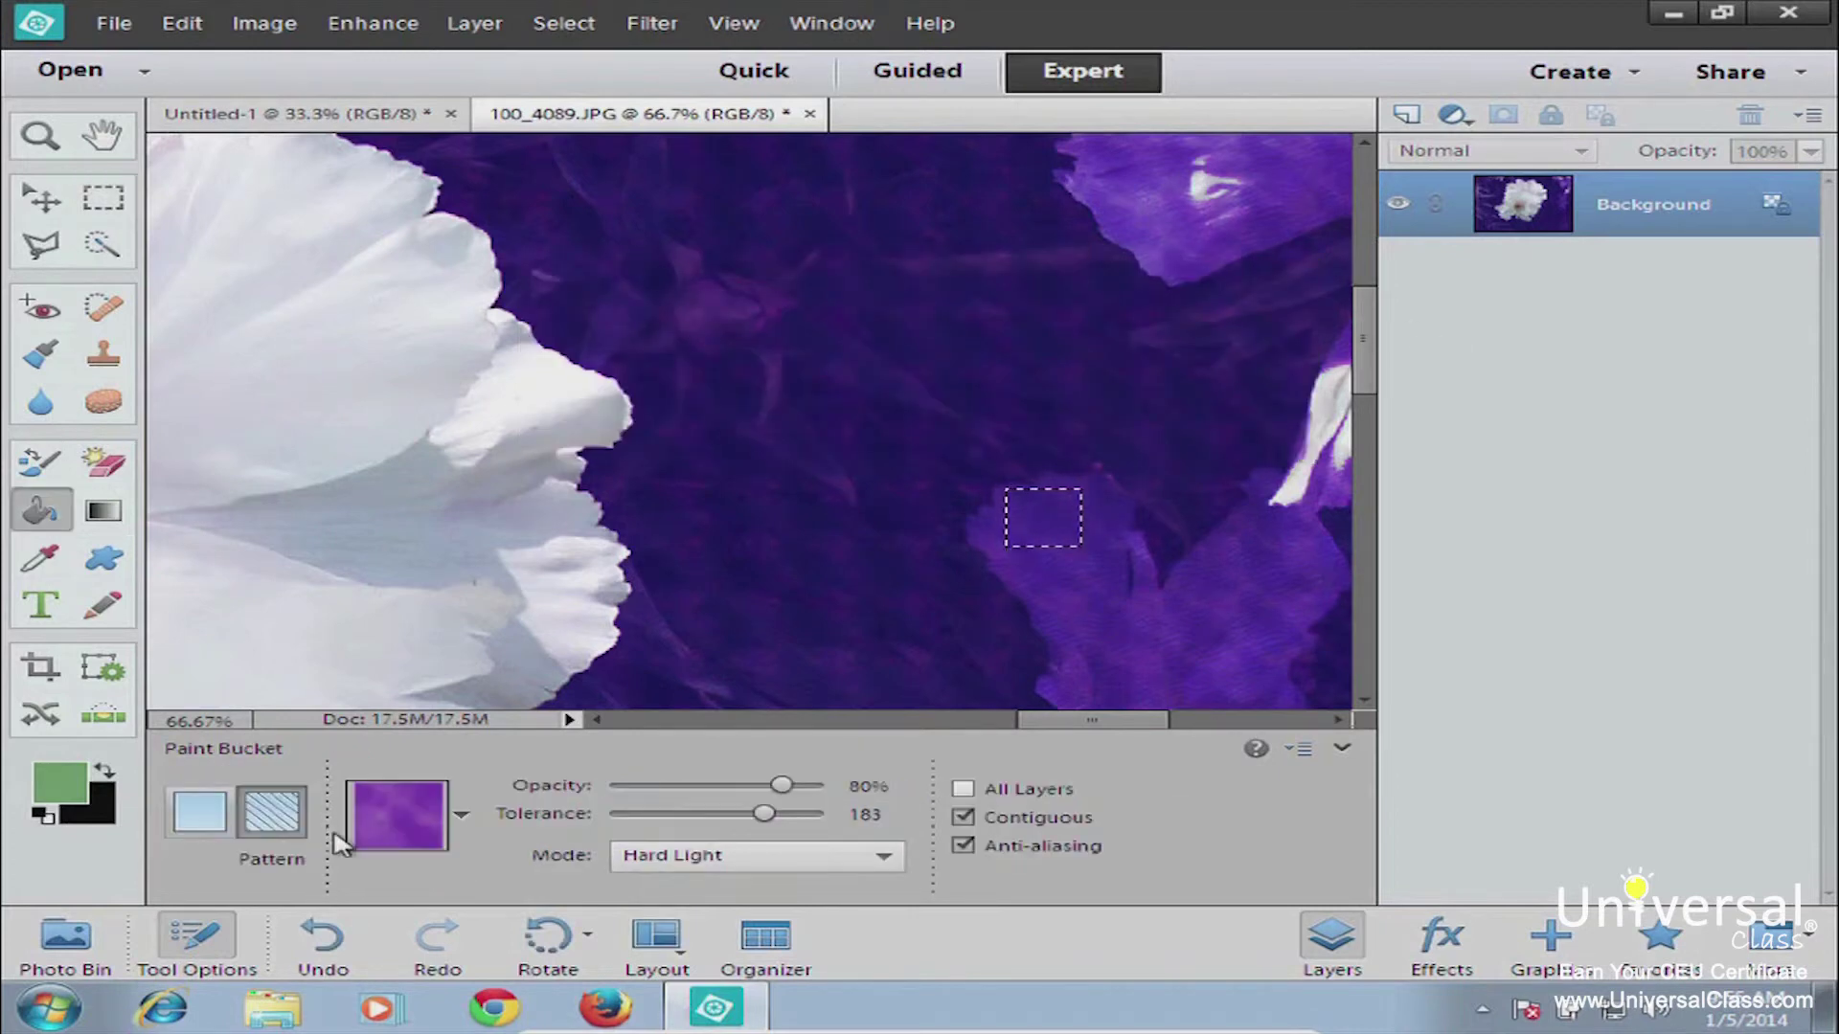
click(394, 818)
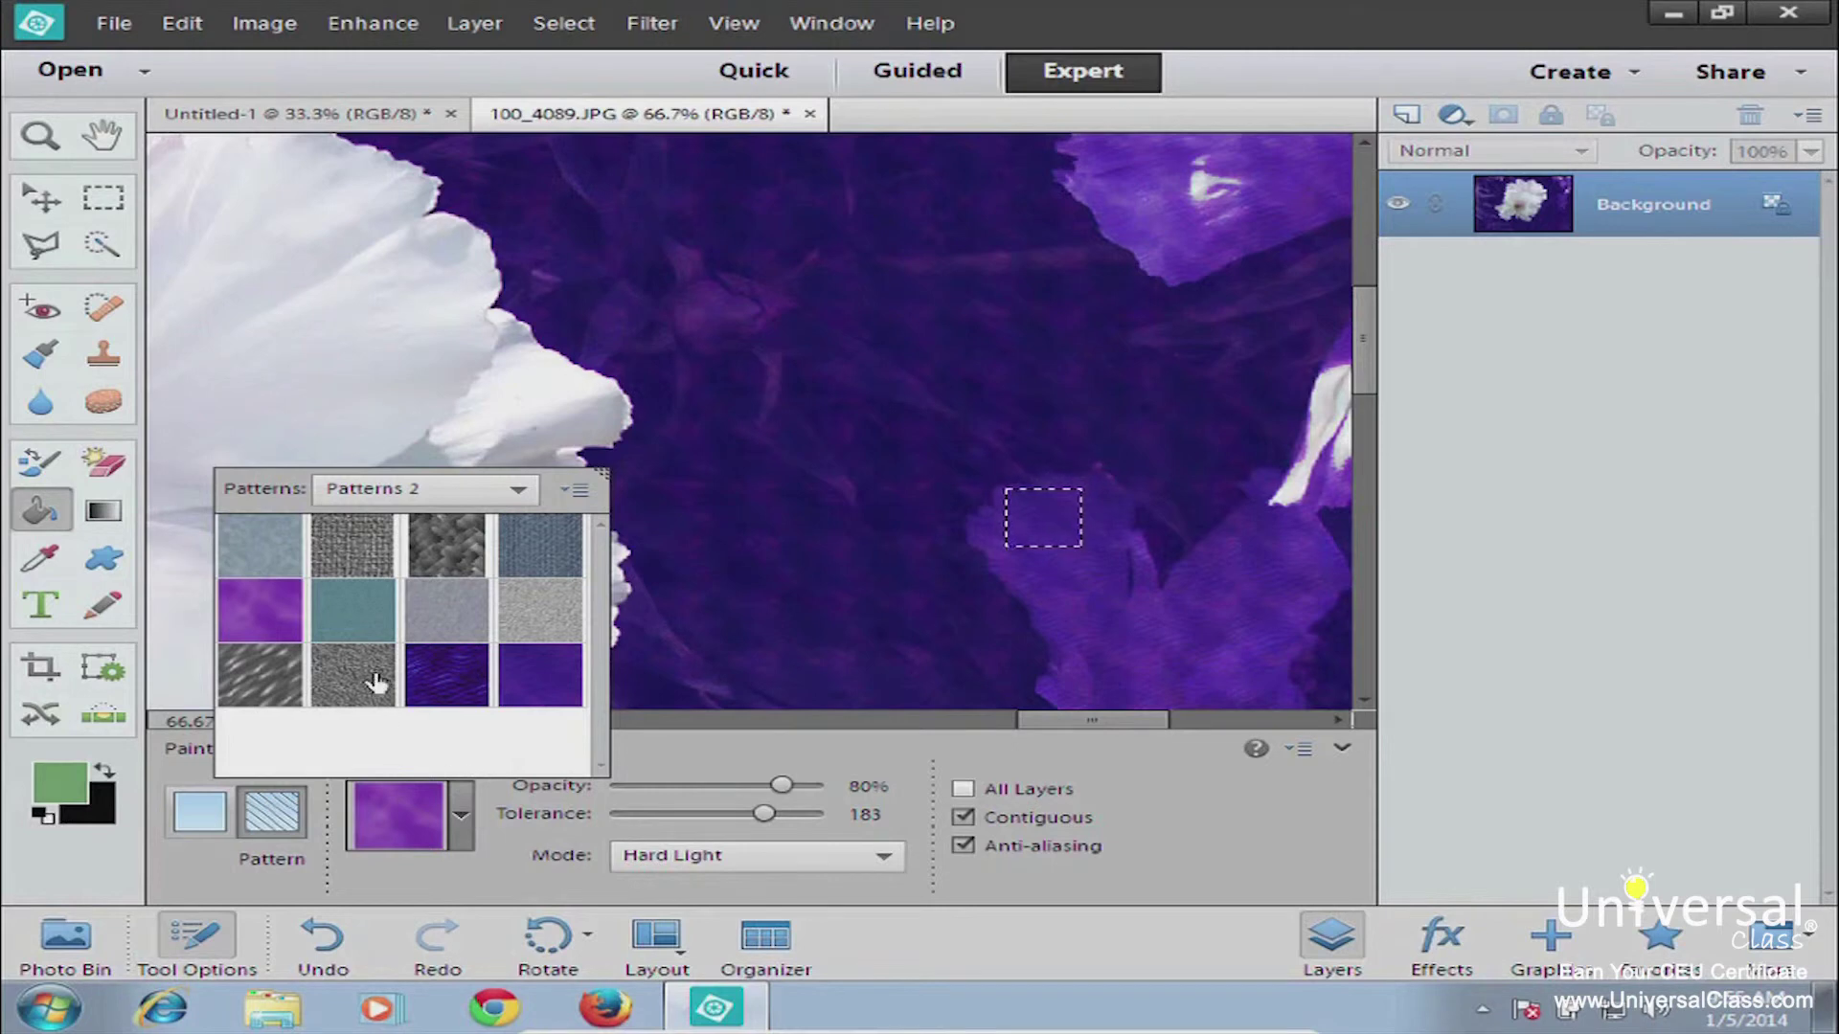
click(554, 692)
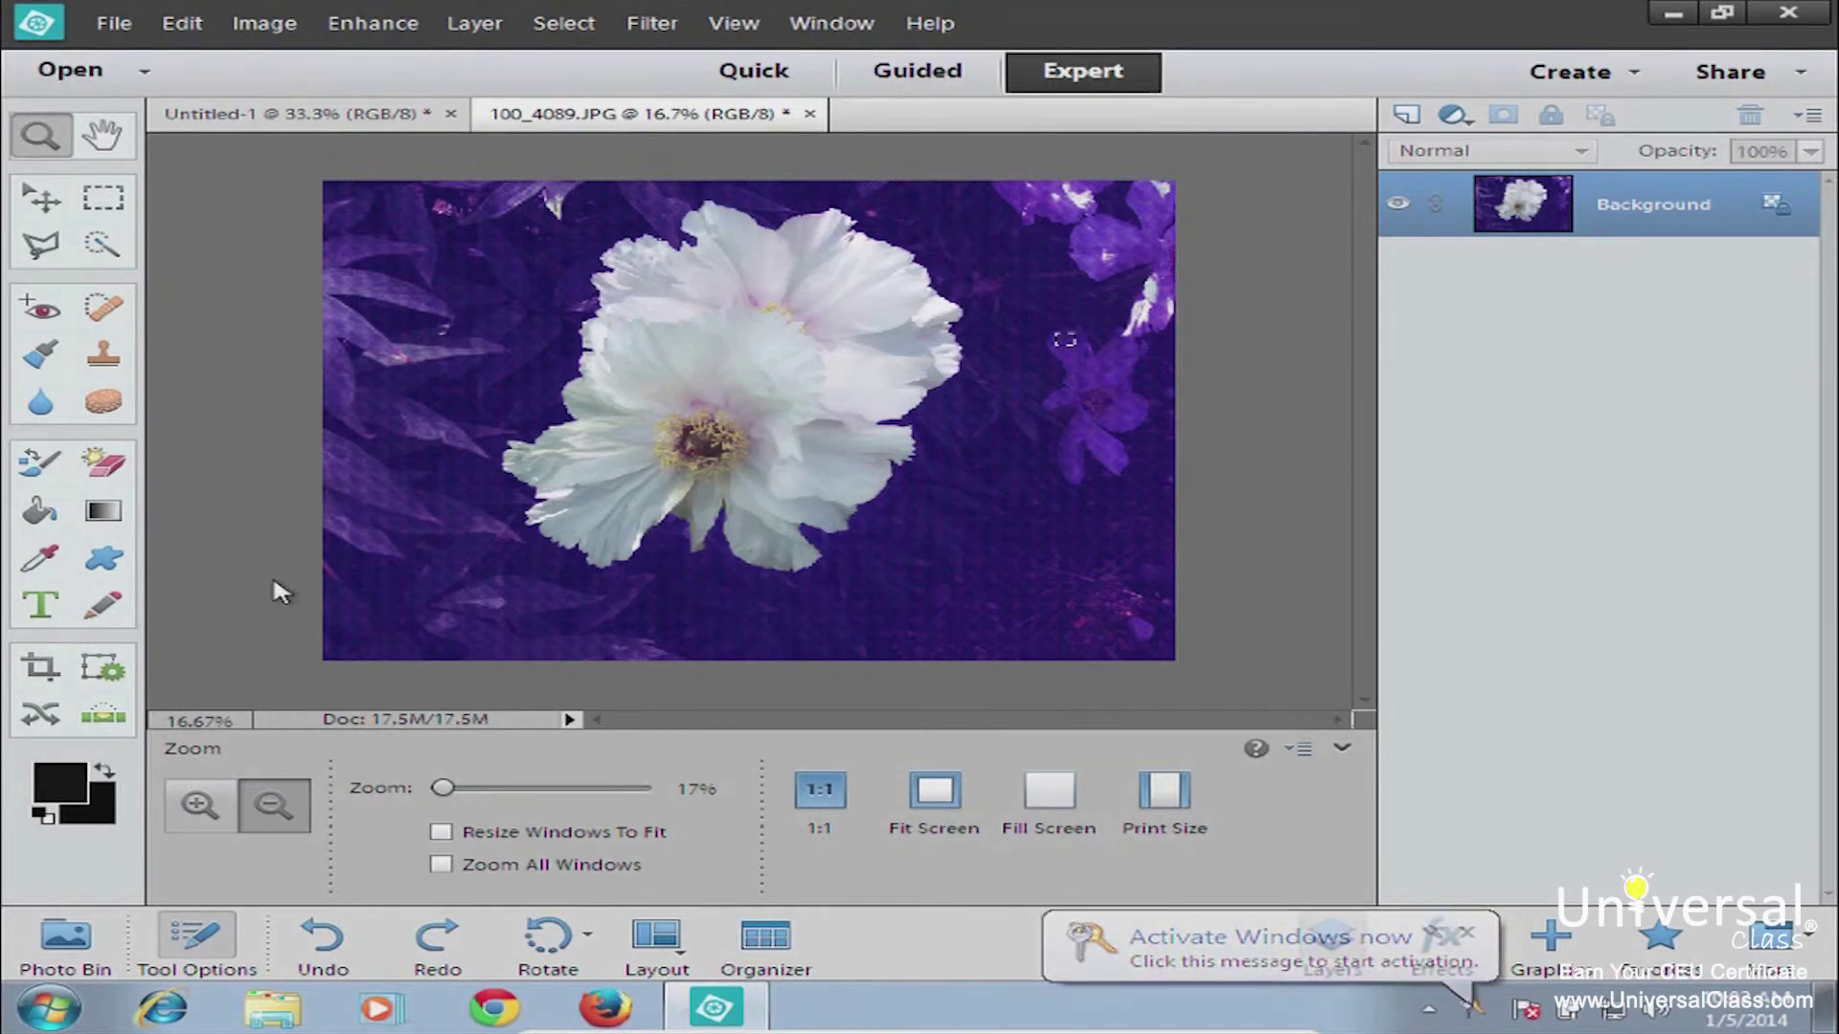
- Quick-select the large white flowers and stroke the selection with a 5 px black line, located Outside, in Overlay mode at 100% opacity
click(102, 244)
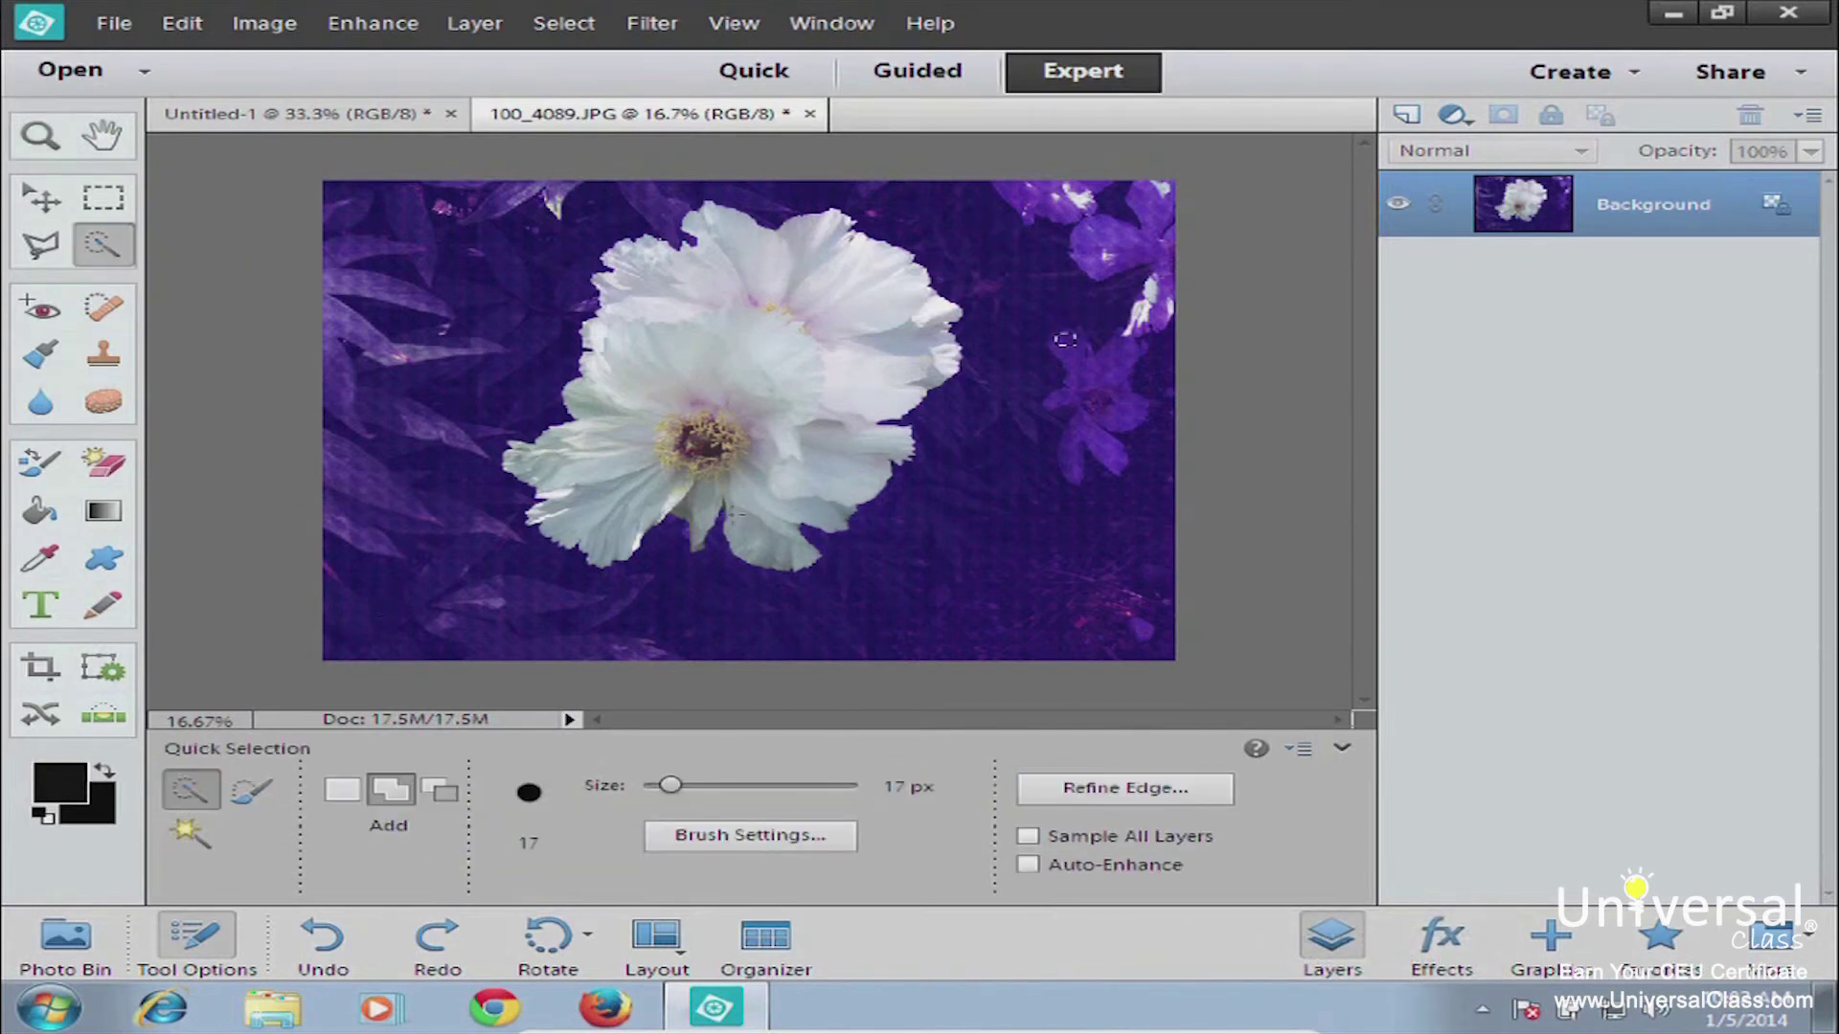
mouse_move(630, 461)
mouse_down()
mouse_move(602, 501)
mouse_move(639, 469)
mouse_move(670, 345)
mouse_up()
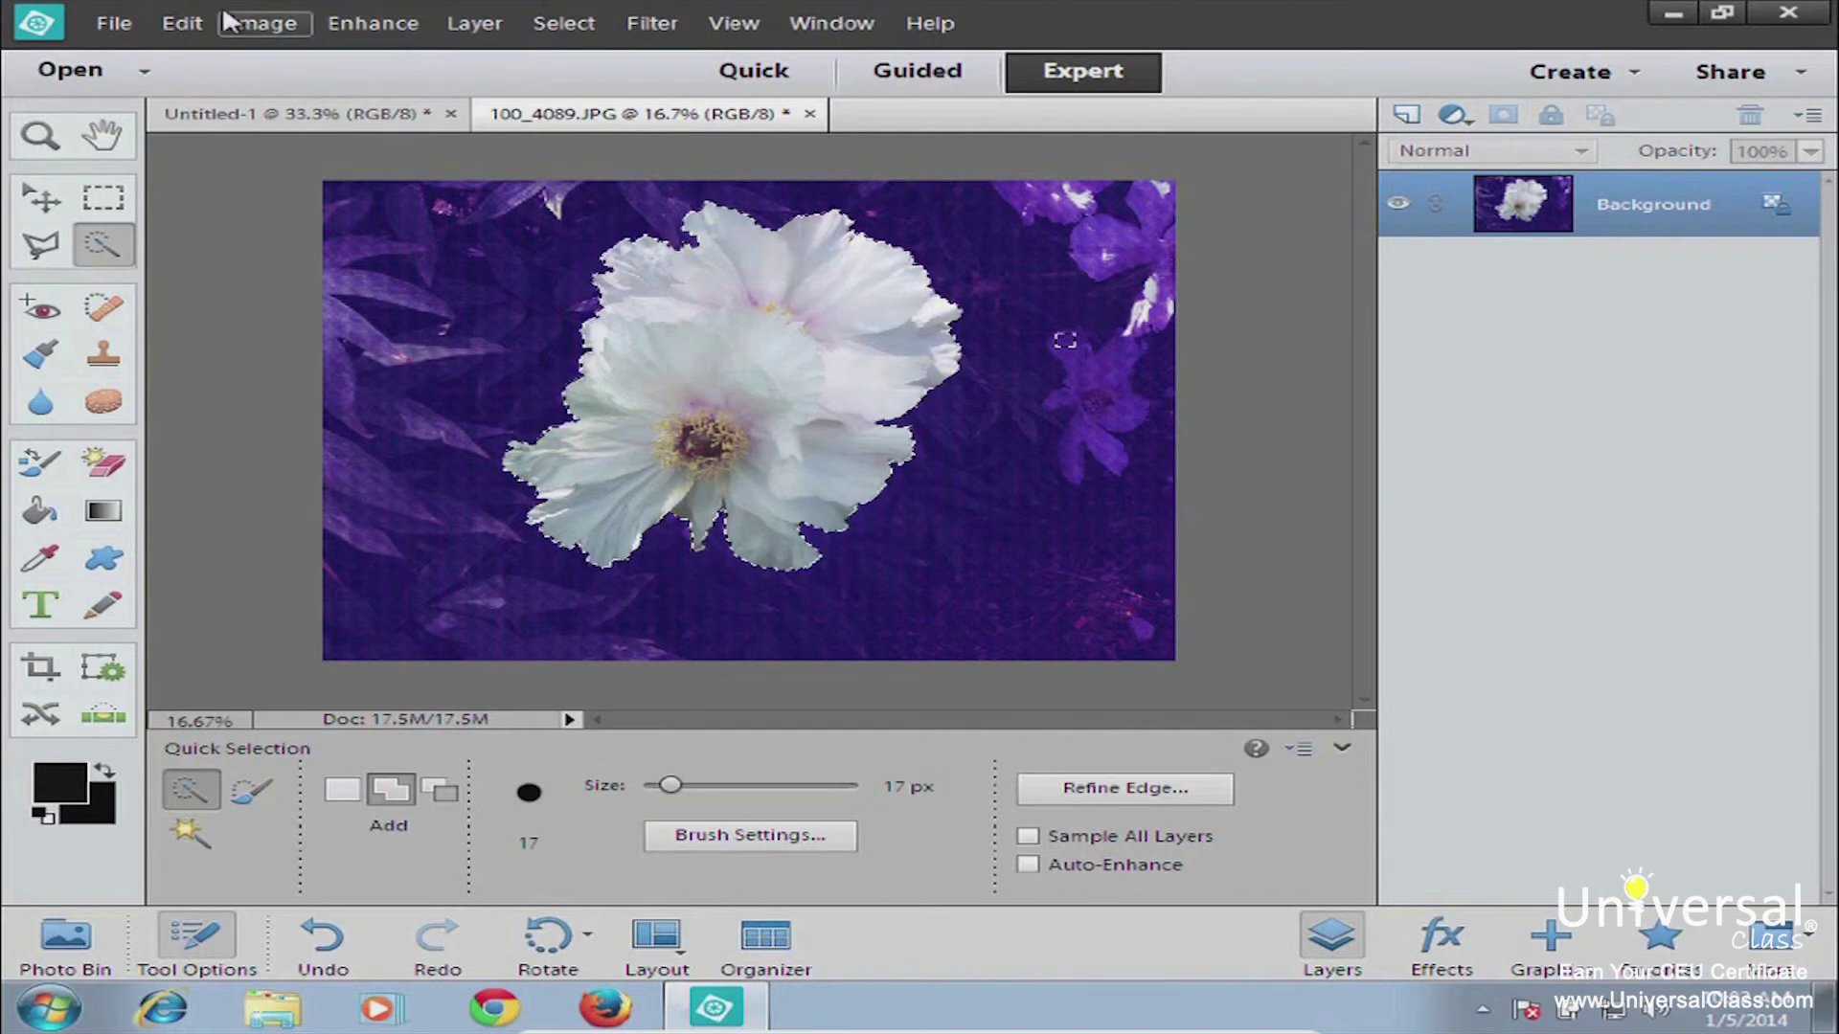
click(184, 23)
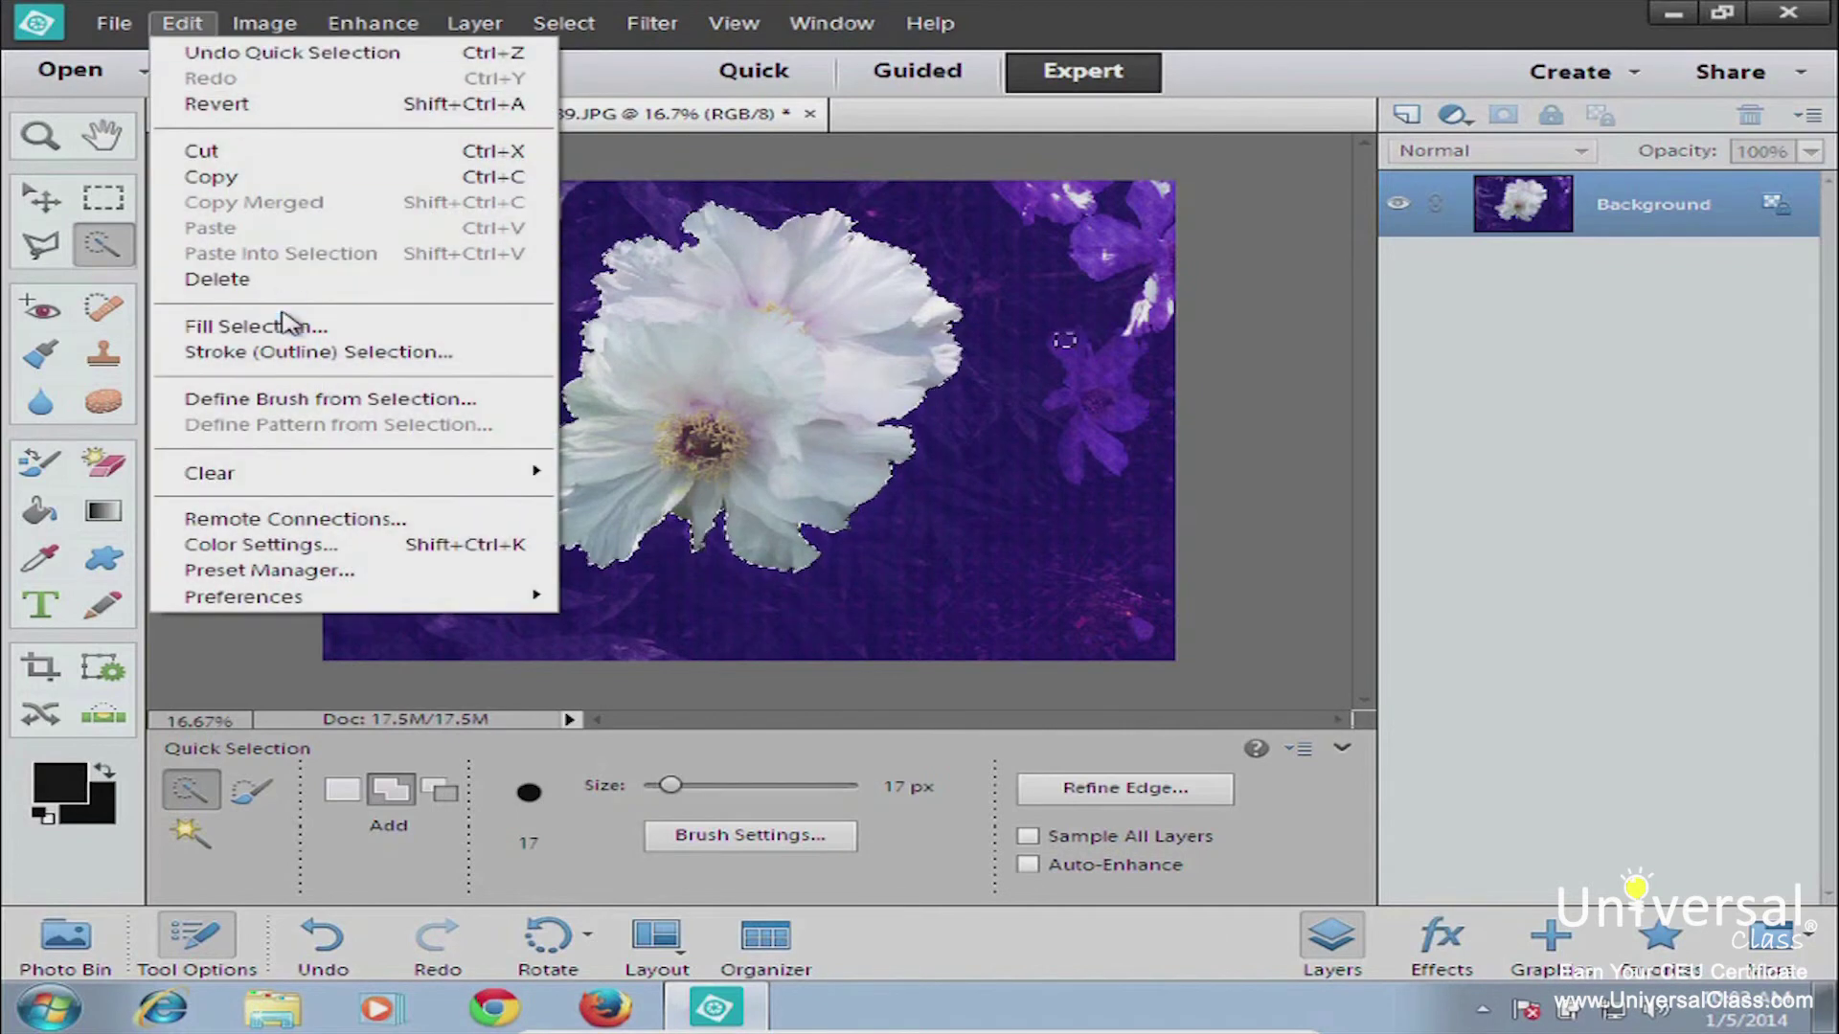
click(296, 353)
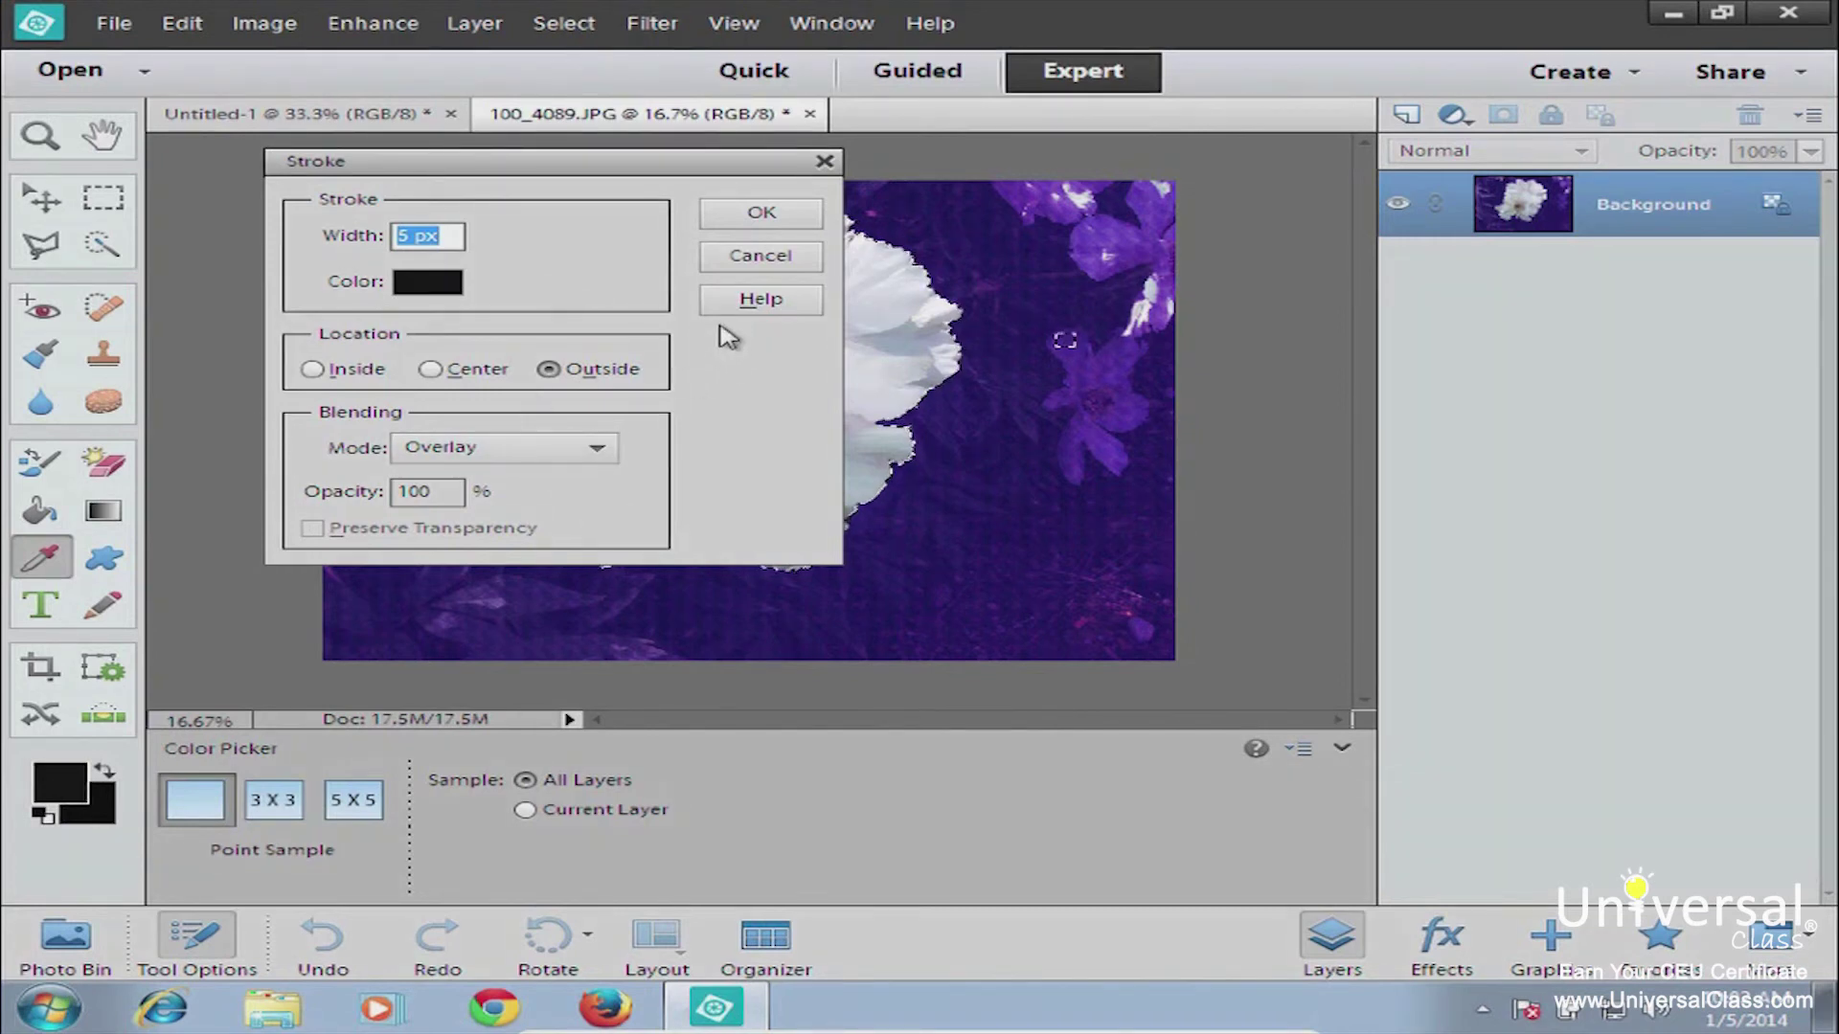
click(726, 219)
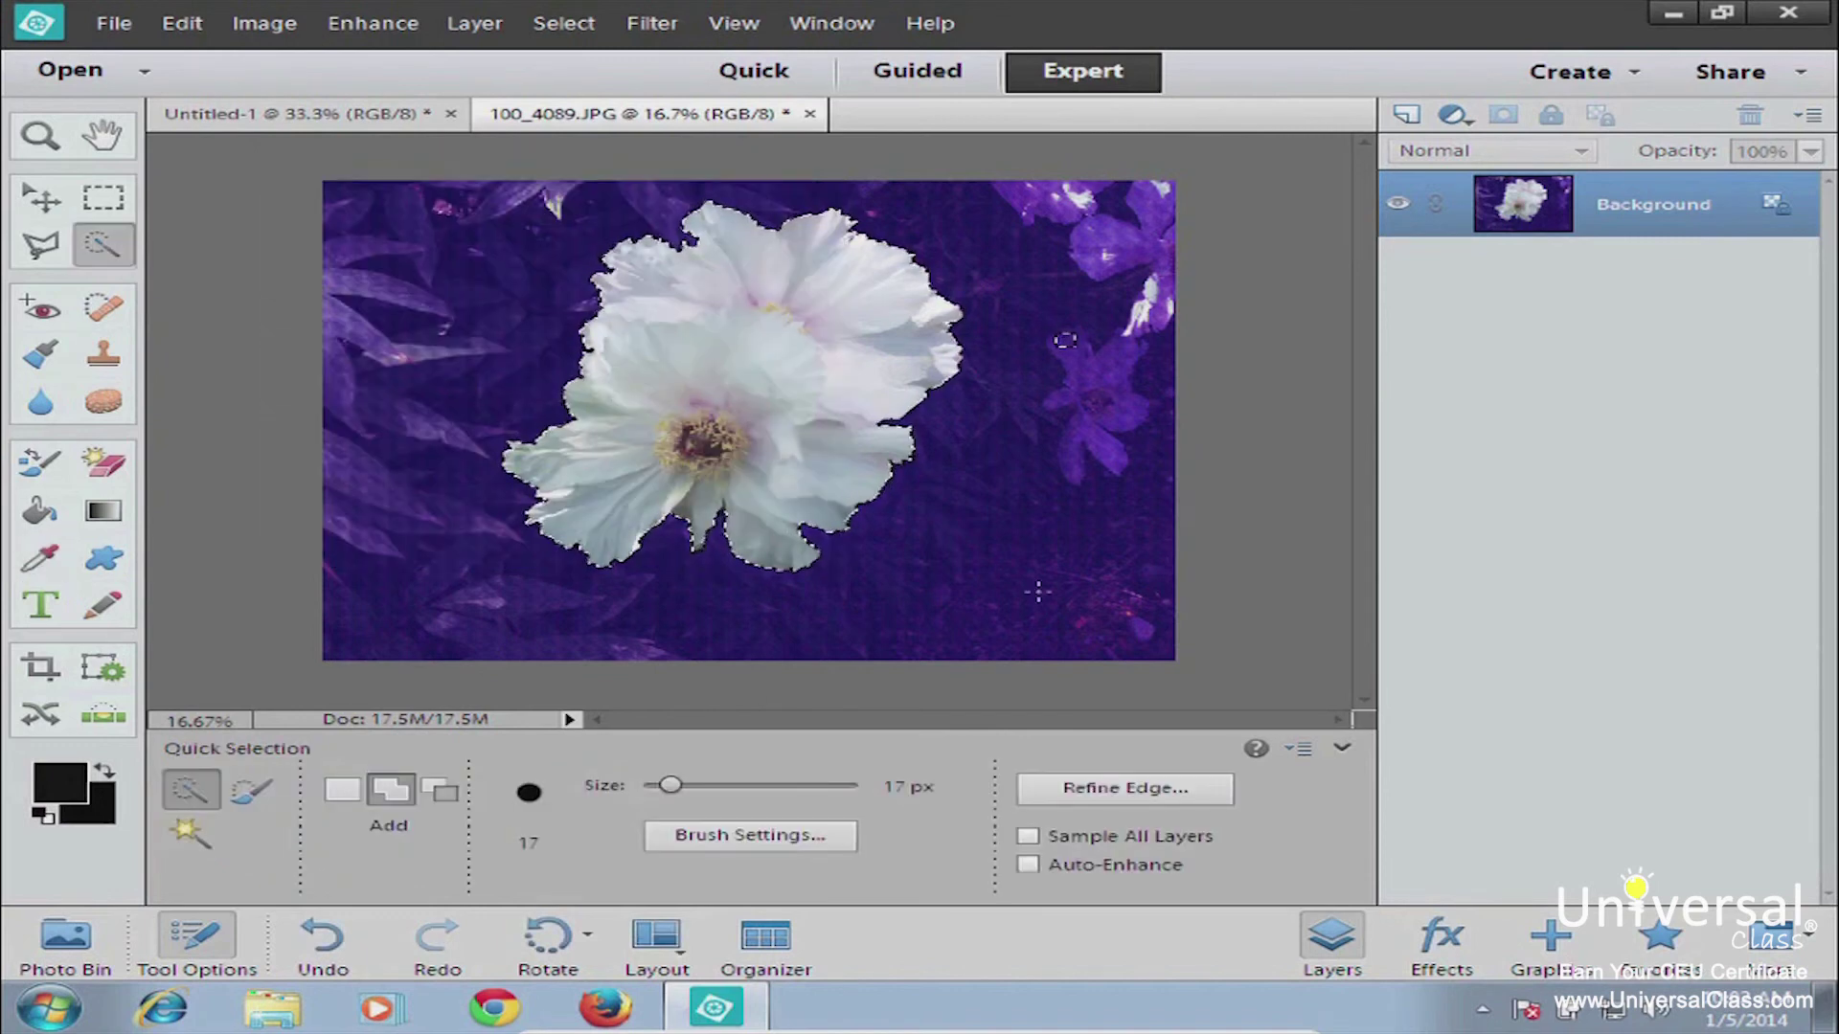
- Drop the flower selection and examine the stroked outline around the front flower's petals at 33.33% zoom
click(38, 134)
key(ctrl+a)
click(194, 812)
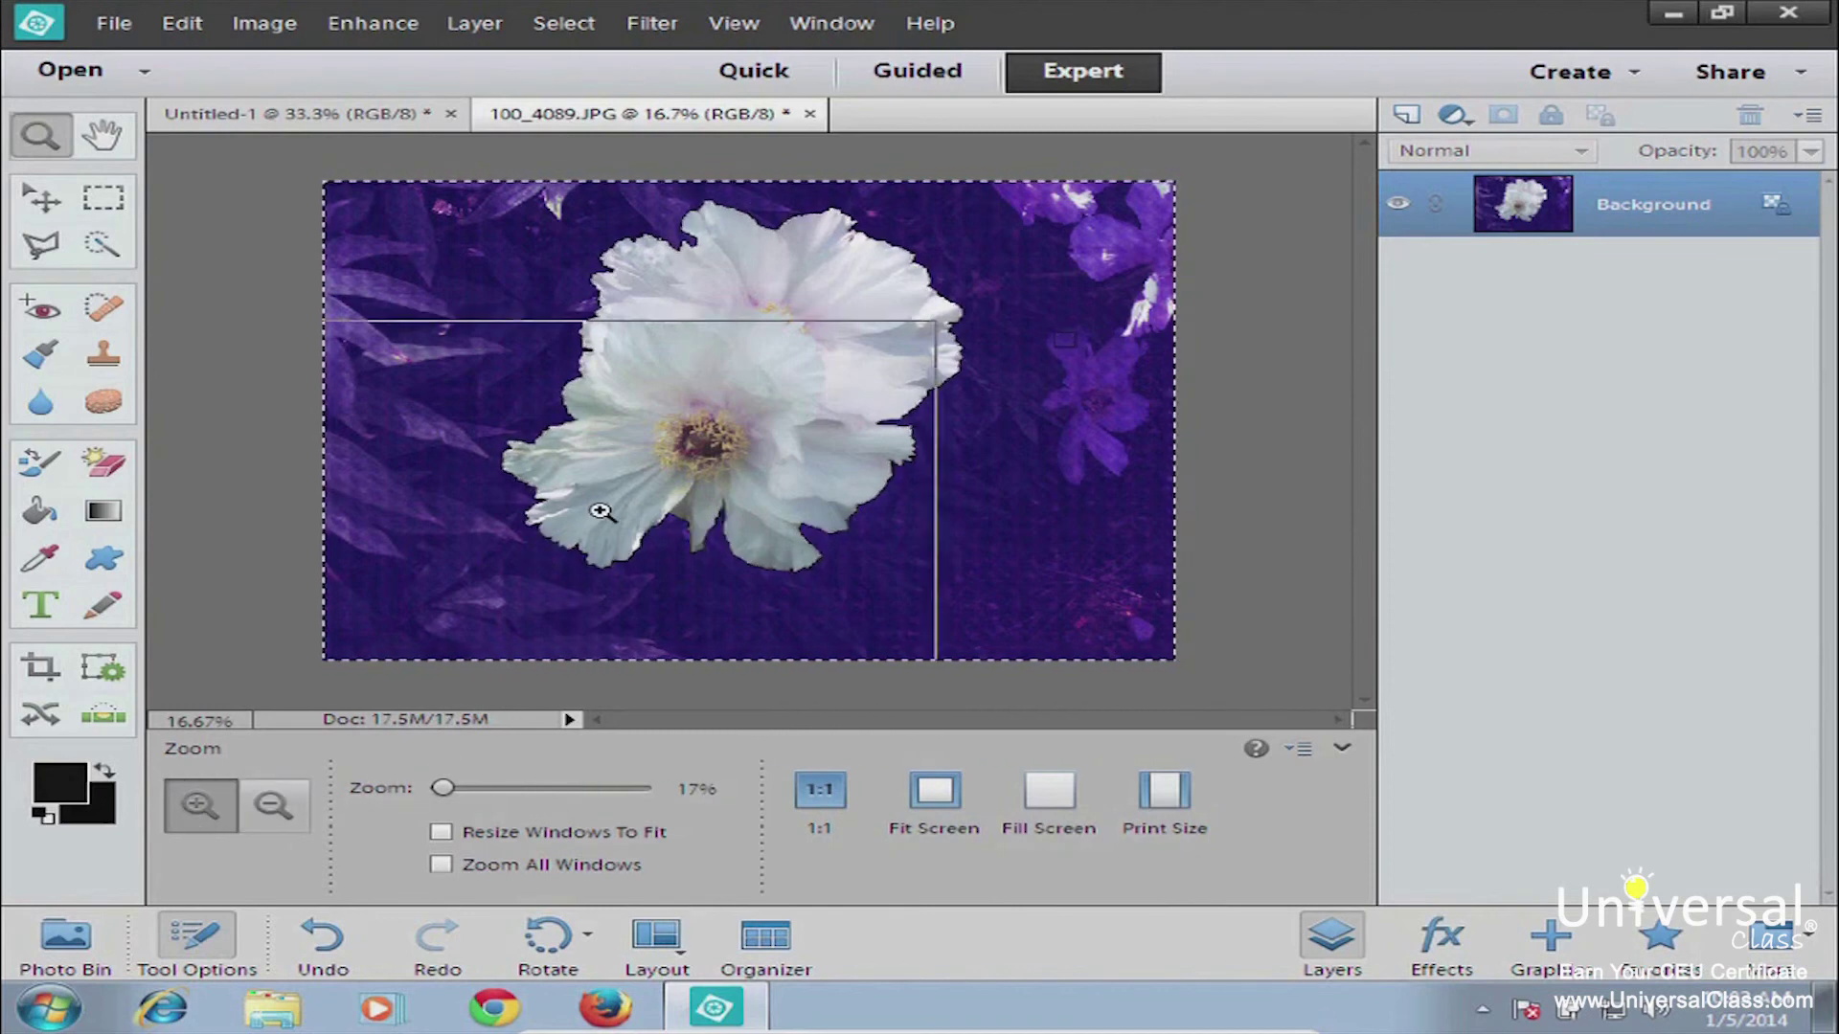
click(603, 513)
click(714, 446)
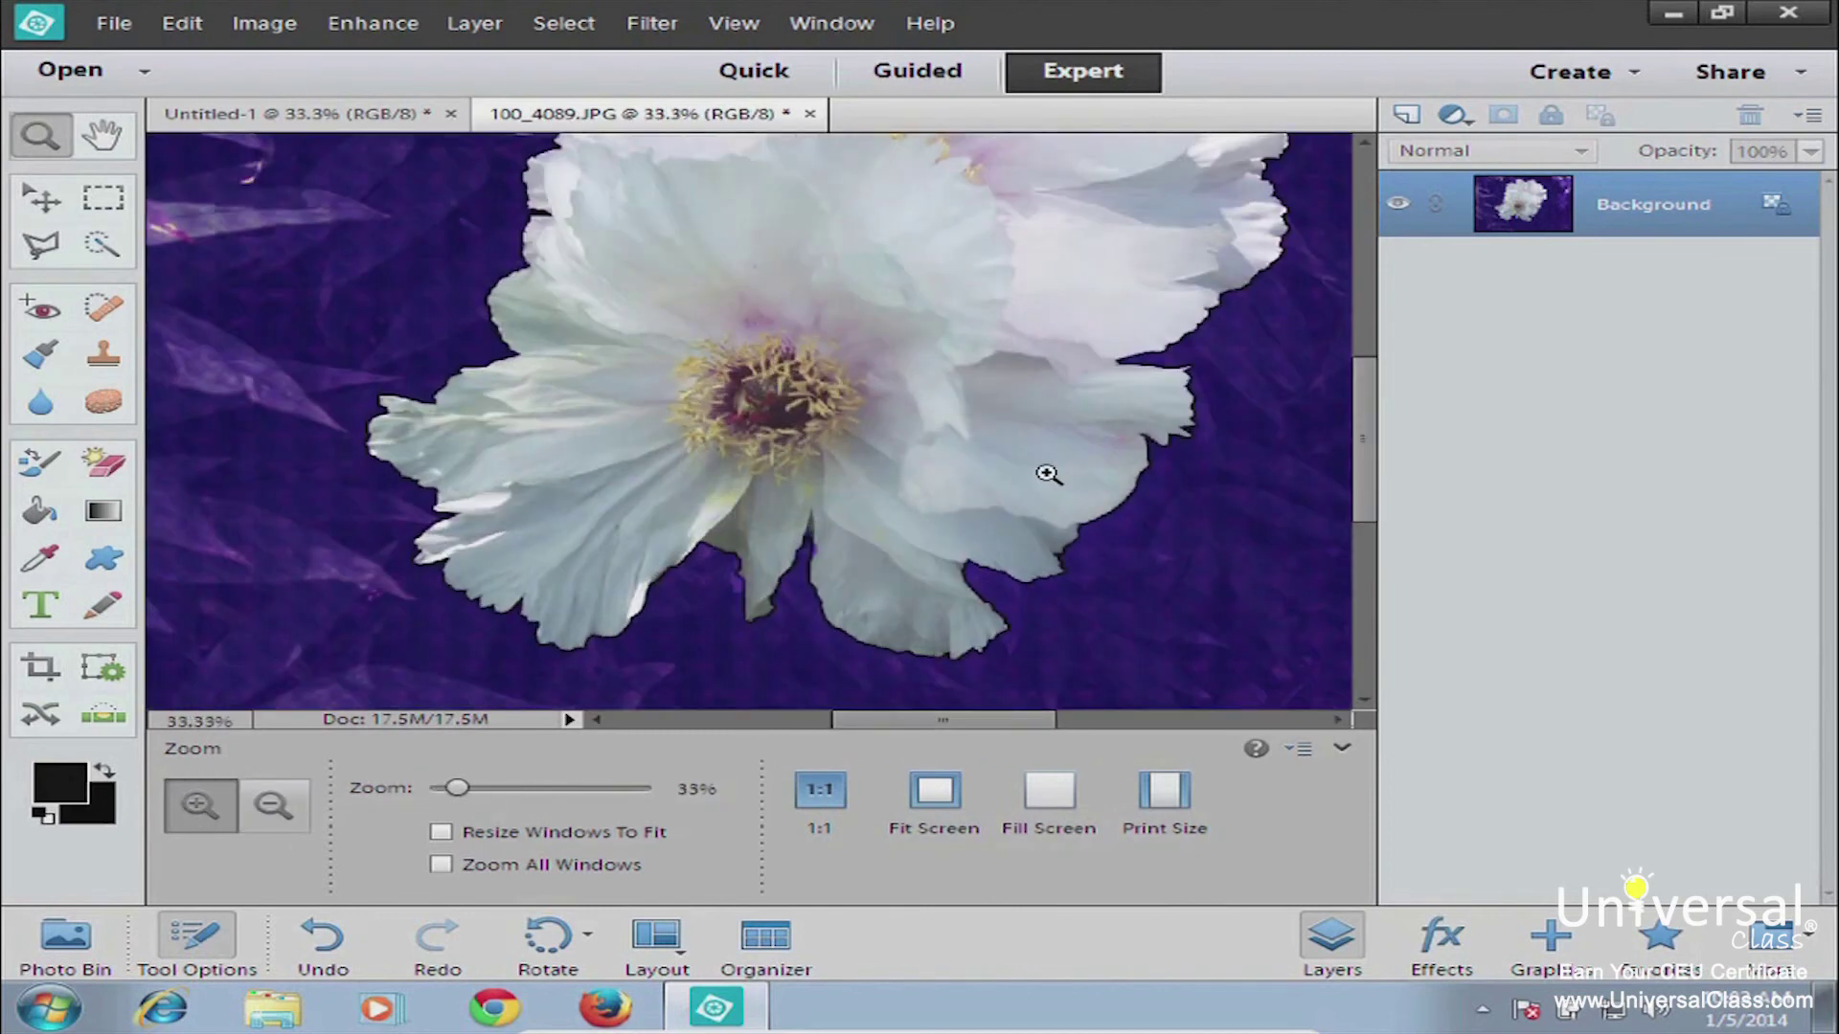